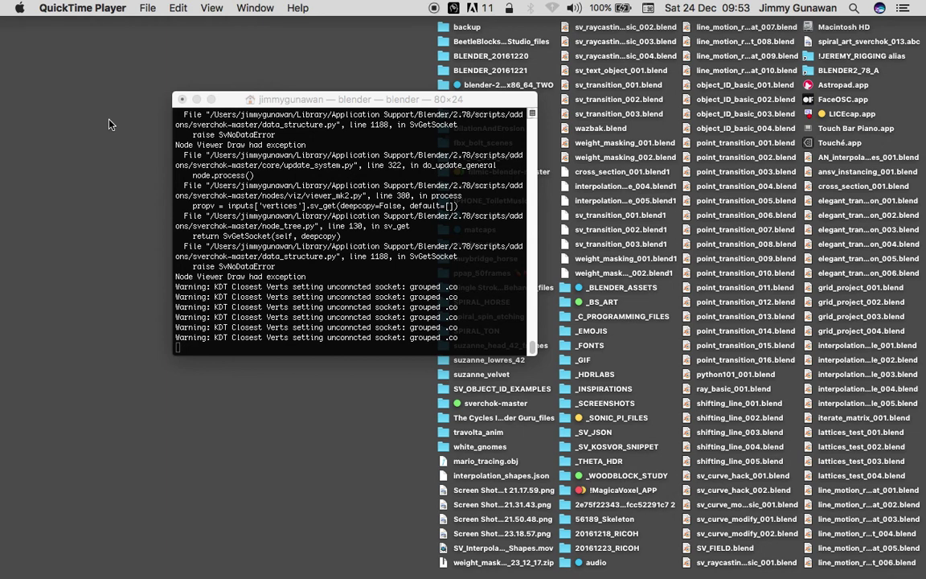
# - Switch to Blender and widen the 3D viewport around the sphere, flat grid and honeycomb meshes
pyautogui.hotkey('ctrl', 'Right')
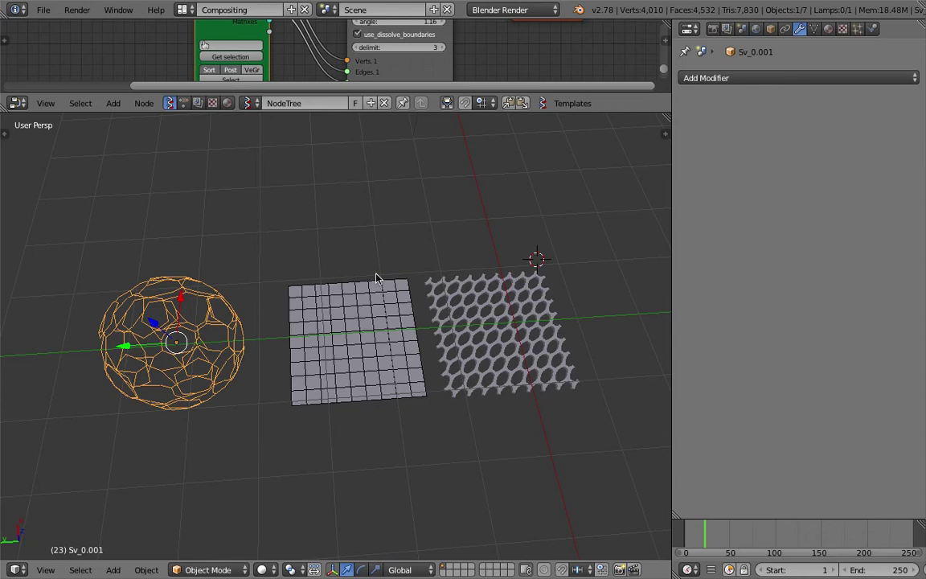
pyautogui.moveTo(375, 278); pyautogui.dragTo(365, 316, button='middle')
pyautogui.moveTo(370, 359); pyautogui.dragTo(377, 307, button='middle')
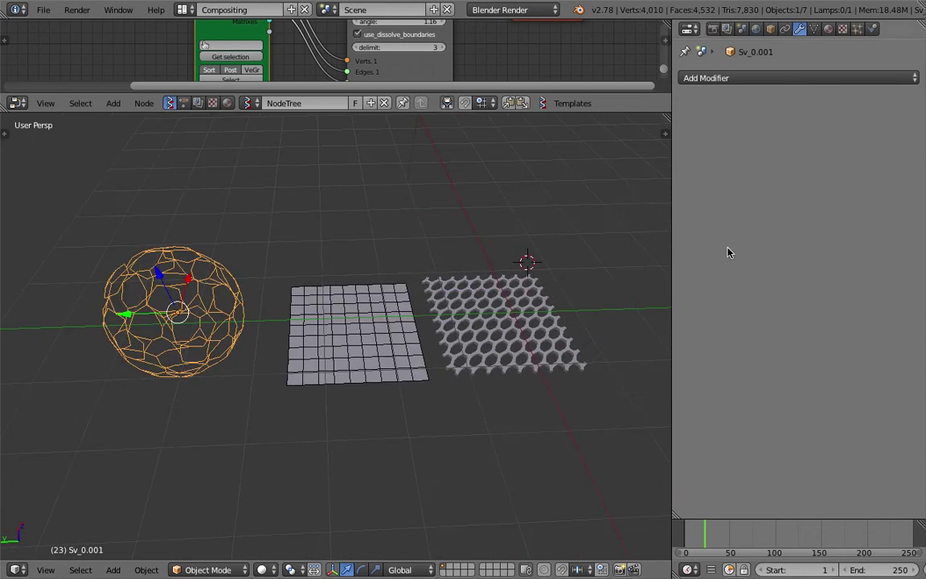
pyautogui.moveTo(672, 221); pyautogui.dragTo(723, 222)
pyautogui.scroll(3, 449, 308)
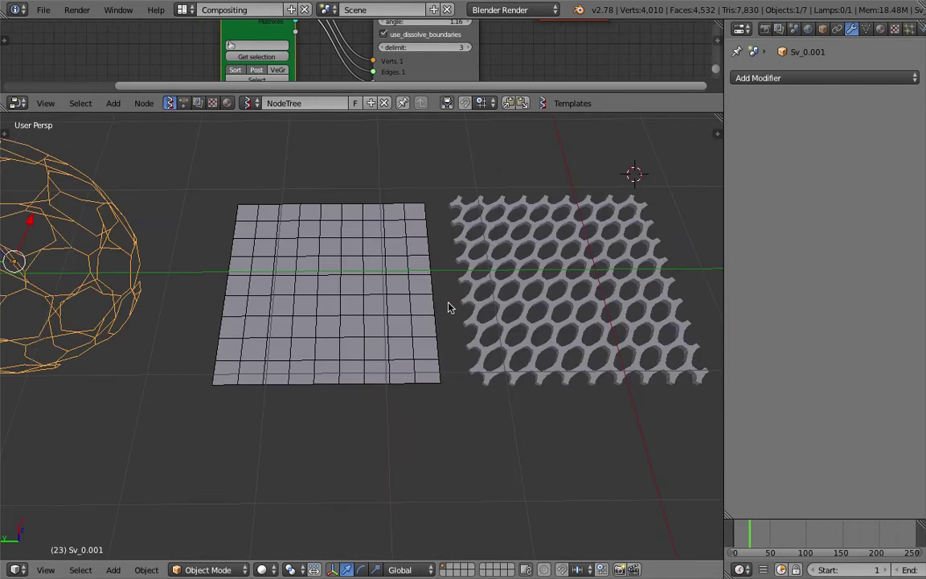
# - Examine the modifier stacks of the flat grid and of the honeycomb mesh beside it
pyautogui.rightClick(408, 291)
pyautogui.moveTo(408, 292); pyautogui.dragTo(387, 313, button='middle')
pyautogui.scroll(-2, 447, 297)
pyautogui.scroll(2, 423, 313)
pyautogui.scroll(-2, 346, 281)
pyautogui.keyDown('shift'); pyautogui.moveTo(325, 286); pyautogui.dragTo(335, 312, button='middle'); pyautogui.keyUp('shift')
pyautogui.scroll(1, 320, 313)
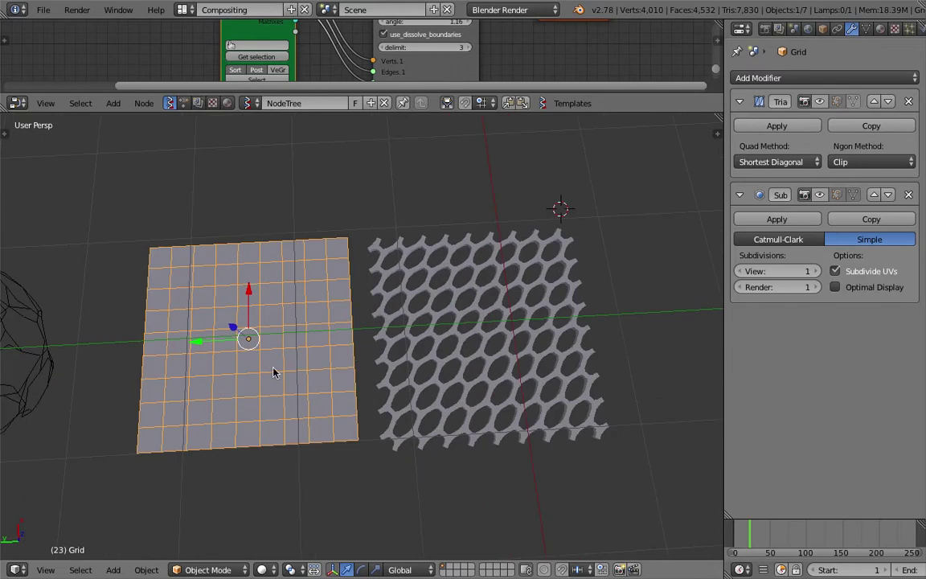
pyautogui.scroll(-2, 273, 372)
pyautogui.scroll(4, 285, 302)
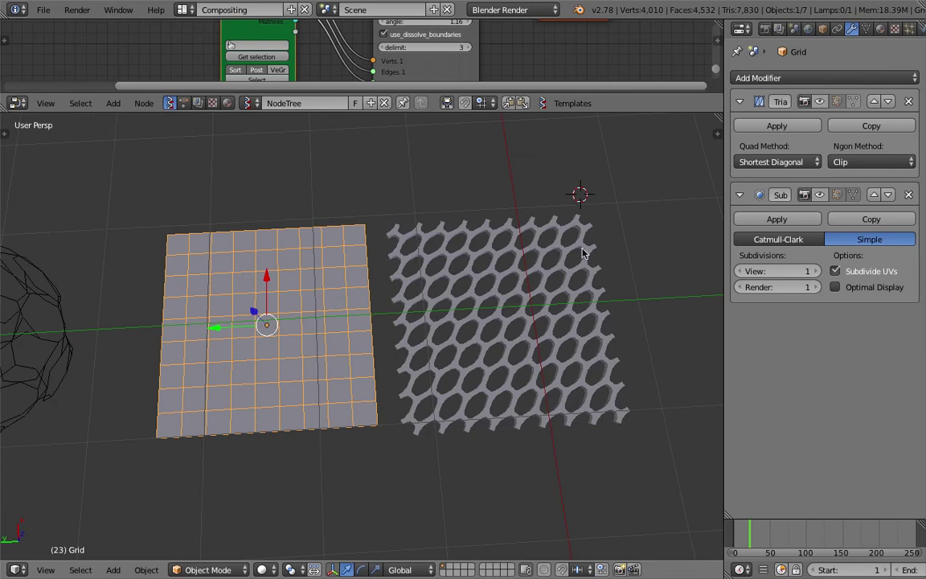
pyautogui.scroll(3, 481, 266)
pyautogui.rightClick(498, 294)
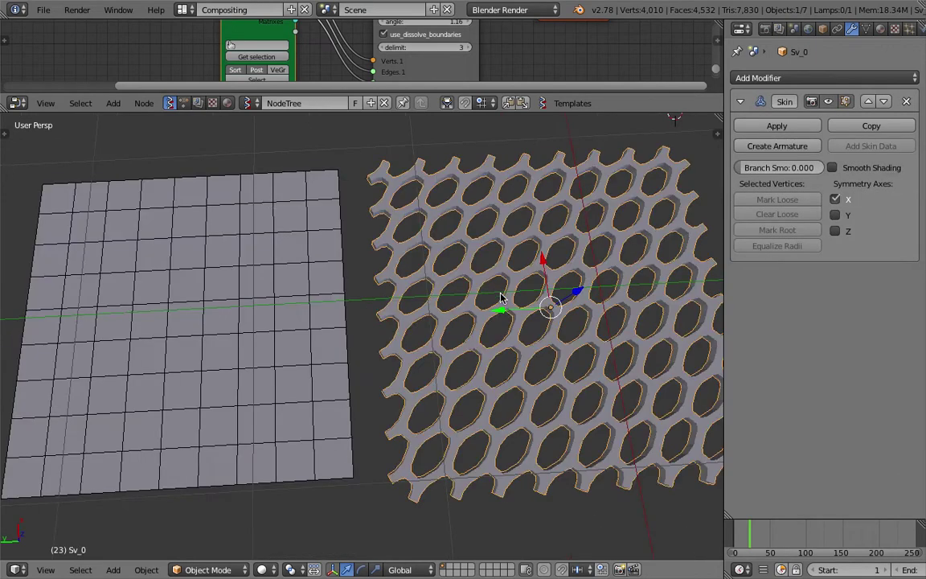
pyautogui.scroll(-2, 500, 298)
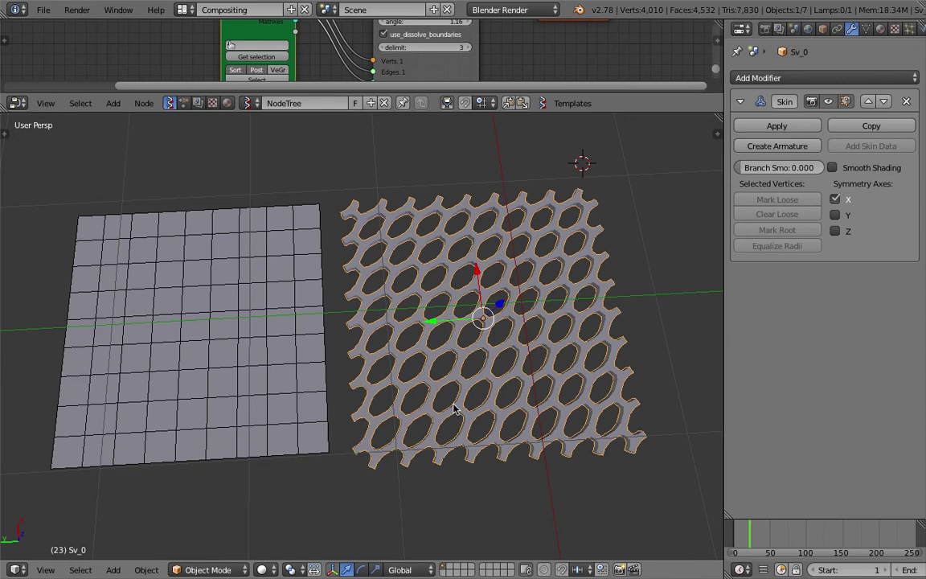
pyautogui.moveTo(496, 367); pyautogui.dragTo(483, 343, button='middle')
# - Widen the modifier properties area and turn on viewport display of the flat grid's Triangulate modifier
pyautogui.rightClick(250, 310)
pyautogui.scroll(1, 283, 340)
pyautogui.moveTo(287, 341); pyautogui.dragTo(278, 352, button='middle')
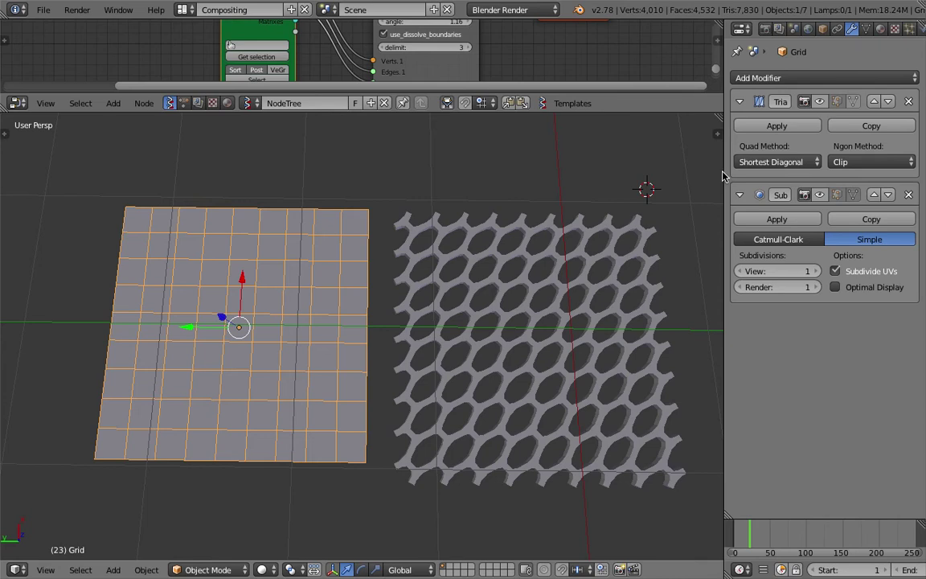
pyautogui.moveTo(725, 175); pyautogui.dragTo(686, 175)
pyautogui.moveTo(246, 326); pyautogui.dragTo(193, 290, button='middle')
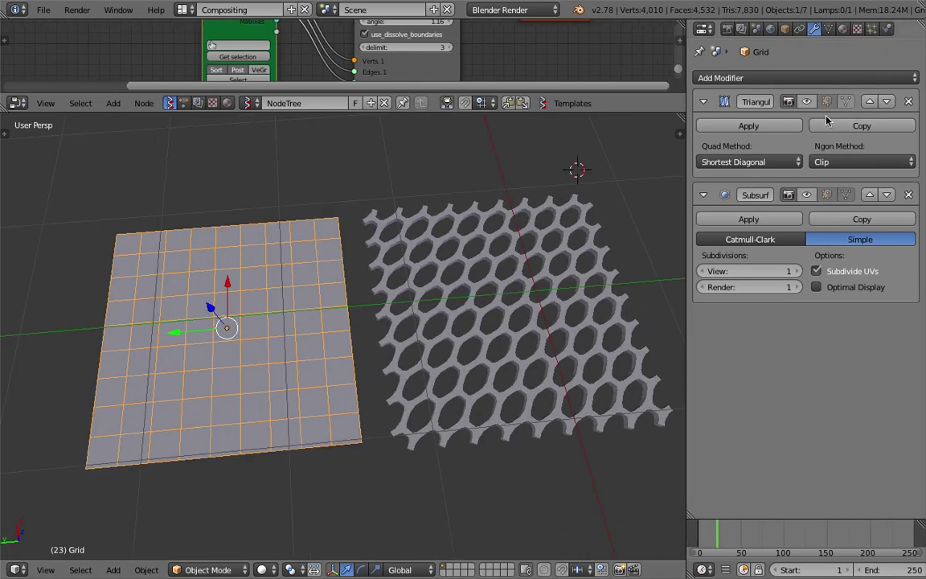
pyautogui.moveTo(361, 270); pyautogui.dragTo(604, 265, button='middle')
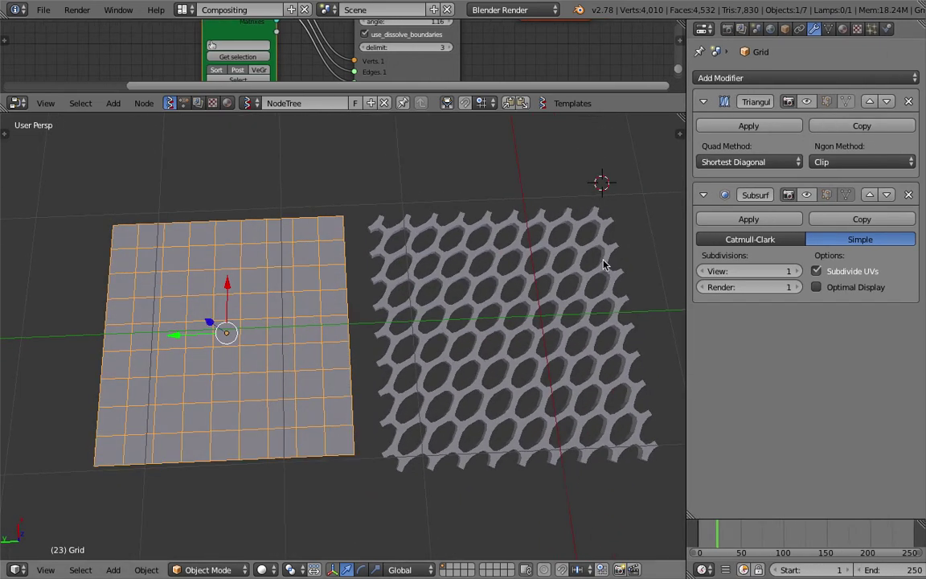
pyautogui.click(808, 102)
pyautogui.click(808, 102)
pyautogui.click(808, 102)
pyautogui.moveTo(545, 261); pyautogui.dragTo(538, 266, button='middle')
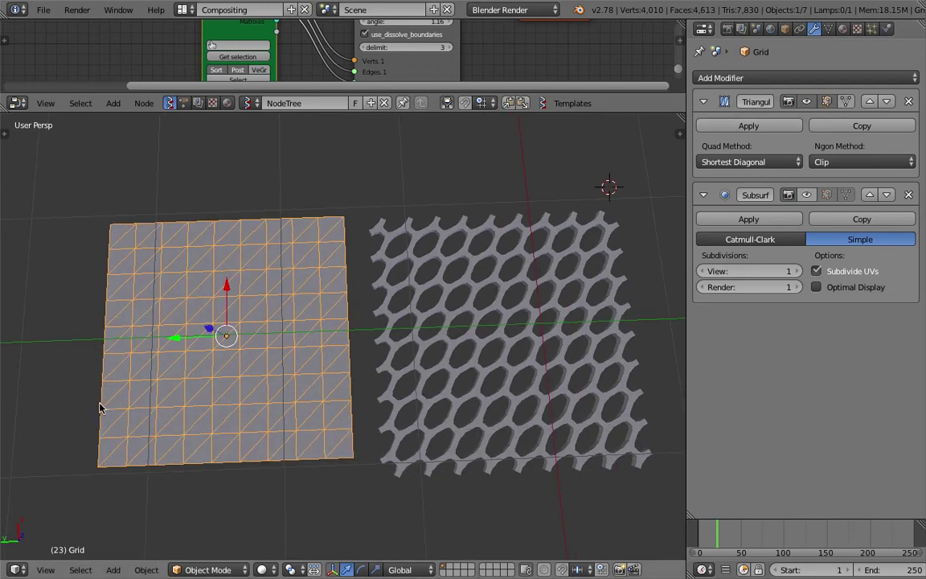
pyautogui.moveTo(121, 384); pyautogui.dragTo(275, 301, button='middle')
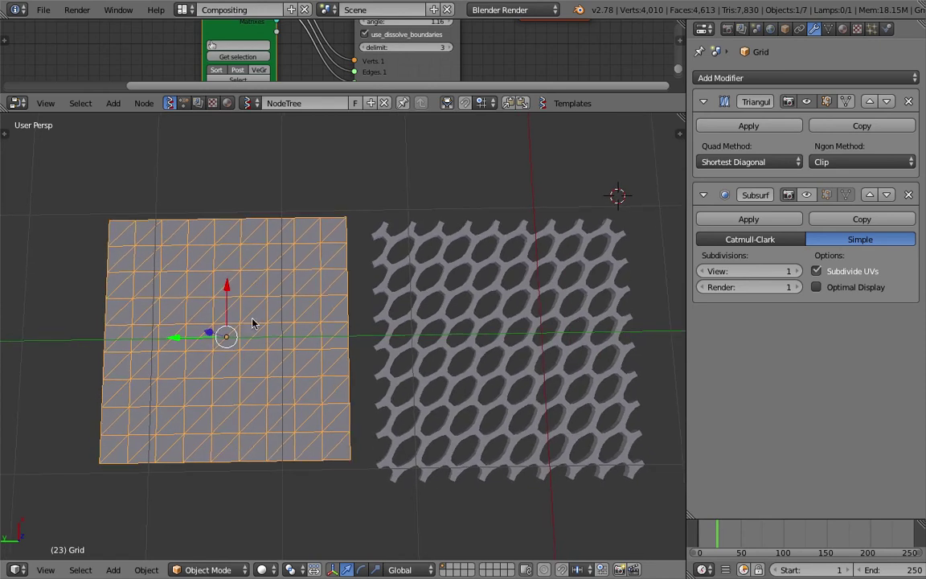
# - Turn on viewport display of the grid's Simple Subsurf modifier and inspect the subdivided pattern
pyautogui.click(810, 197)
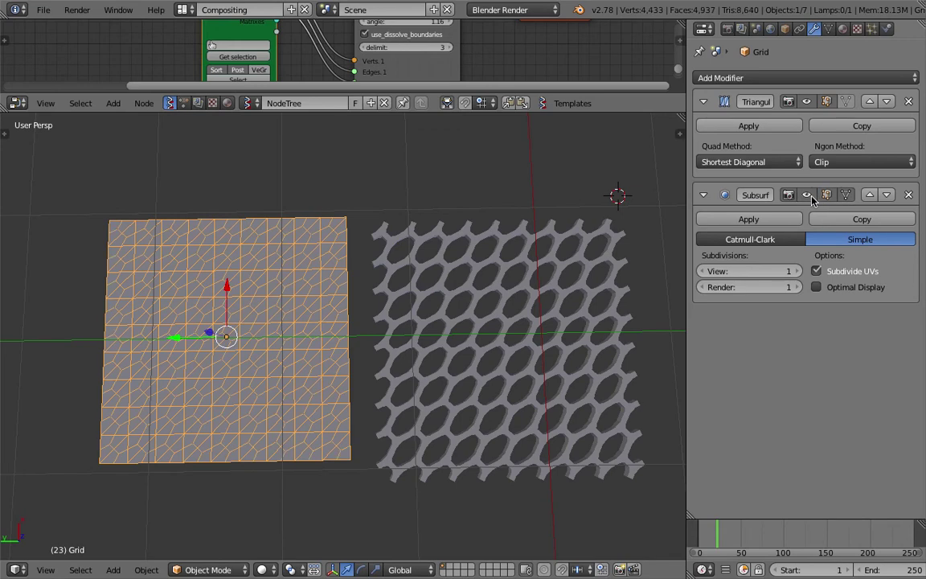
pyautogui.click(810, 197)
pyautogui.click(810, 197)
pyautogui.moveTo(222, 379); pyautogui.dragTo(370, 307, button='middle')
pyautogui.scroll(3, 248, 386)
pyautogui.scroll(2, 319, 341)
pyautogui.scroll(-3, 368, 335)
pyautogui.scroll(-2, 320, 365)
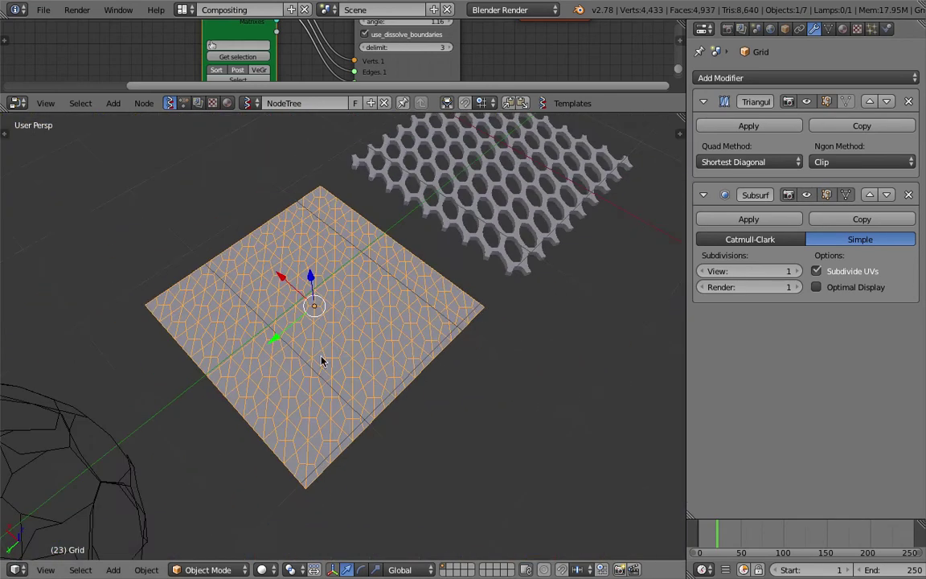
# - Apply the Triangulate and Subsurf modifiers to the grid, in that order
pyautogui.scroll(5, 341, 326)
pyautogui.scroll(-3, 334, 362)
pyautogui.moveTo(334, 362); pyautogui.dragTo(348, 342, button='middle')
pyautogui.click(749, 127)
pyautogui.click(752, 127)
# - Enter Edit Mode on the subdivided grid
pyautogui.moveTo(448, 245); pyautogui.dragTo(402, 293, button='middle')
pyautogui.press('Tab')
pyautogui.click(497, 296)
pyautogui.press('Tab')
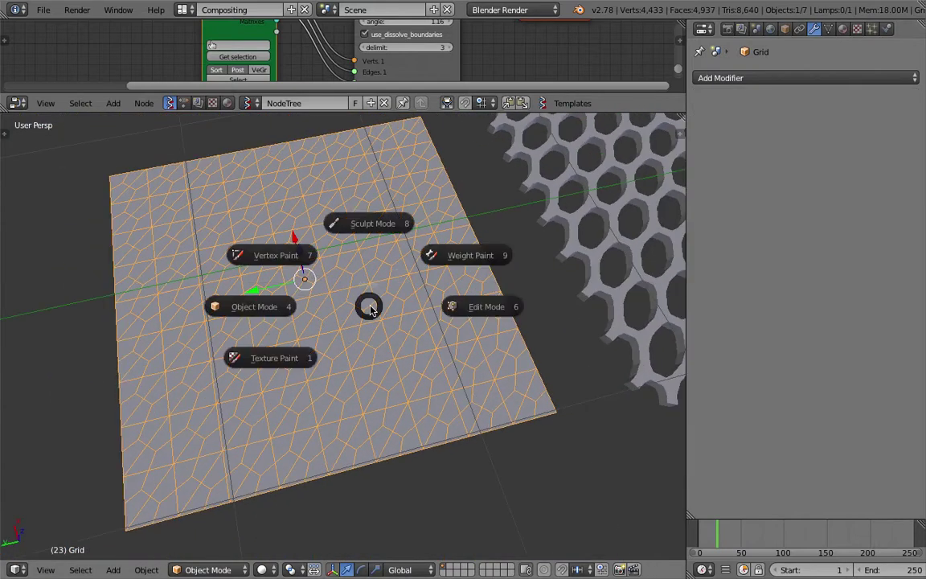
pyautogui.click(484, 309)
pyautogui.moveTo(339, 306); pyautogui.dragTo(330, 317, button='middle')
# - Dissolve a block of 15 neighbouring star-shaped junction vertices near the grid's centre to leave hexagonal faces
pyautogui.rightClick(370, 296)
pyautogui.keyDown('shift'); pyautogui.rightClick(330, 299); pyautogui.keyUp('shift')
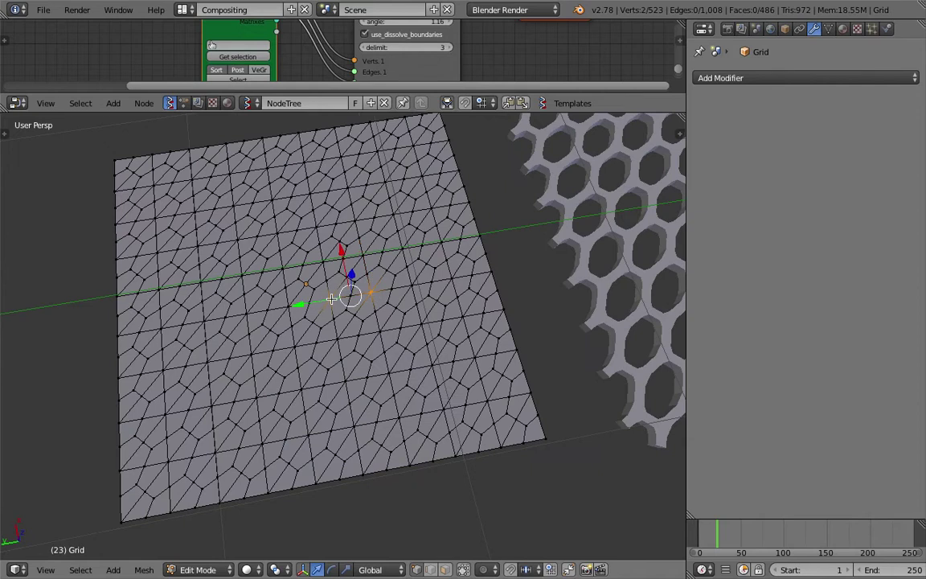
pyautogui.keyDown('shift'); pyautogui.rightClick(363, 256); pyautogui.keyUp('shift')
pyautogui.keyDown('shift'); pyautogui.rightClick(323, 262); pyautogui.keyUp('shift')
pyautogui.keyDown('shift'); pyautogui.rightClick(282, 271); pyautogui.keyUp('shift')
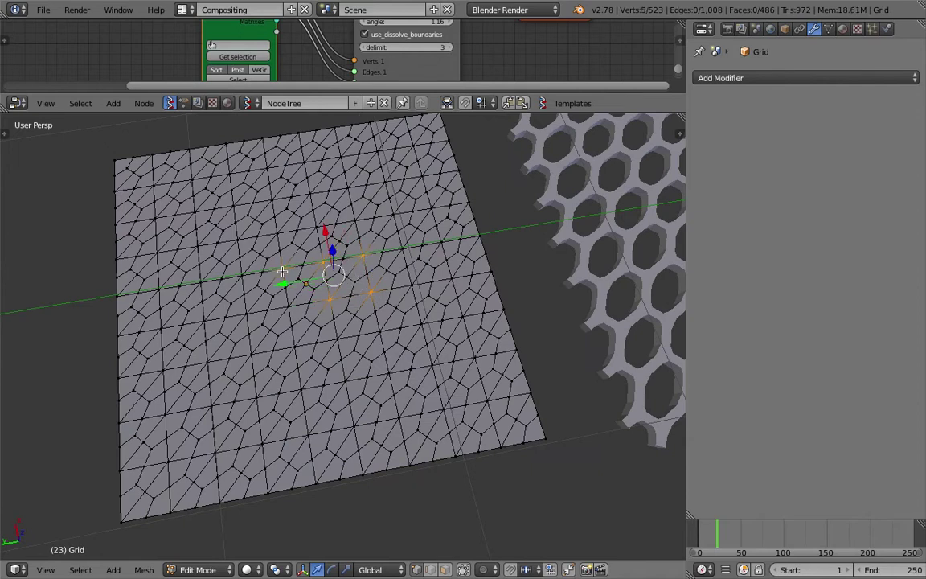
pyautogui.keyDown('shift'); pyautogui.rightClick(238, 240); pyautogui.keyUp('shift')
pyautogui.keyDown('shift'); pyautogui.rightClick(272, 199); pyautogui.keyUp('shift')
pyautogui.keyDown('shift'); pyautogui.rightClick(348, 188); pyautogui.keyUp('shift')
pyautogui.keyDown('shift'); pyautogui.rightClick(311, 266); pyautogui.keyUp('shift')
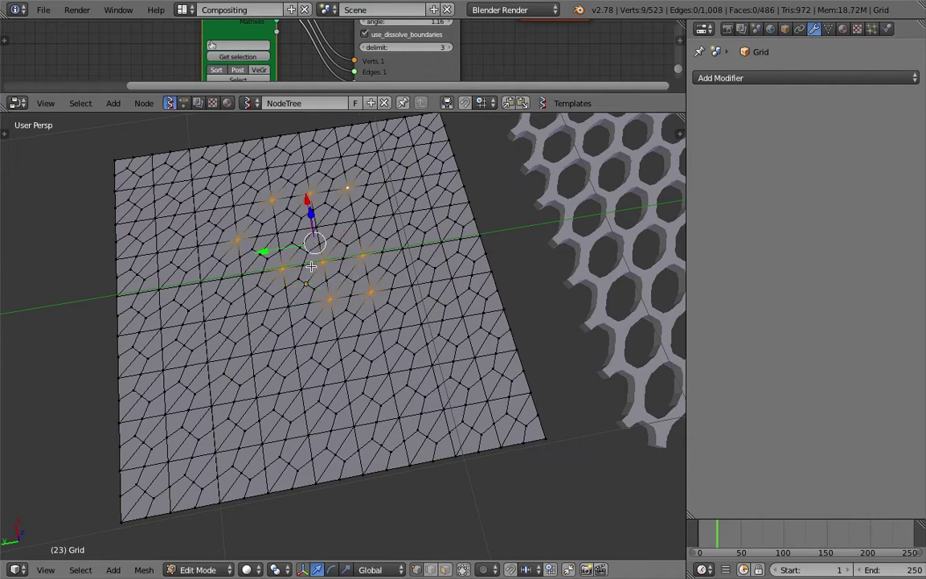
pyautogui.moveTo(311, 267); pyautogui.dragTo(352, 323, button='middle')
pyautogui.keyDown('shift'); pyautogui.rightClick(265, 366); pyautogui.keyUp('shift')
pyautogui.keyDown('shift'); pyautogui.rightClick(239, 332); pyautogui.keyUp('shift')
pyautogui.keyDown('shift'); pyautogui.rightClick(296, 338); pyautogui.keyUp('shift')
pyautogui.scroll(4, 353, 322)
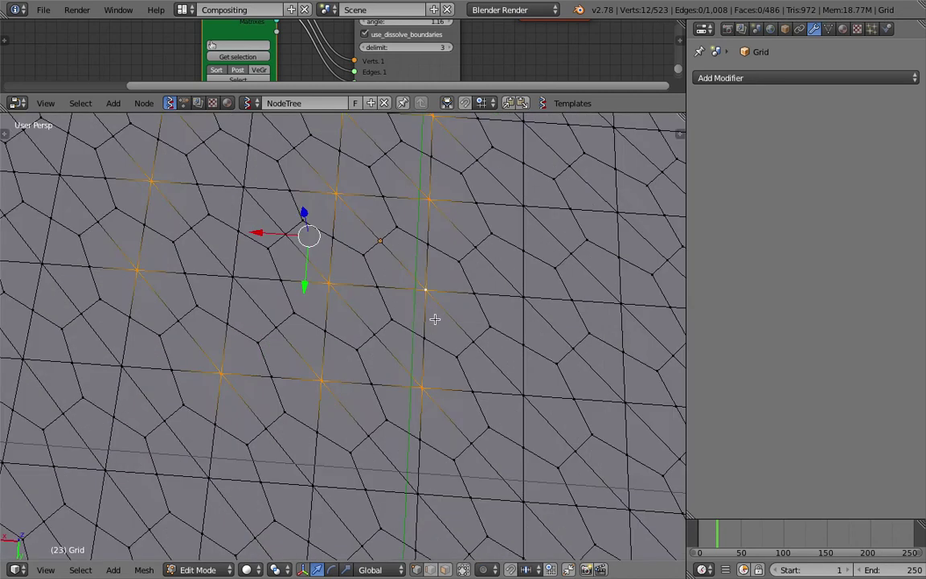
pyautogui.scroll(-3, 435, 346)
pyautogui.moveTo(402, 300); pyautogui.dragTo(370, 321, button='middle')
pyautogui.keyDown('shift'); pyautogui.rightClick(245, 328); pyautogui.keyUp('shift')
pyautogui.keyDown('shift'); pyautogui.rightClick(251, 276); pyautogui.keyUp('shift')
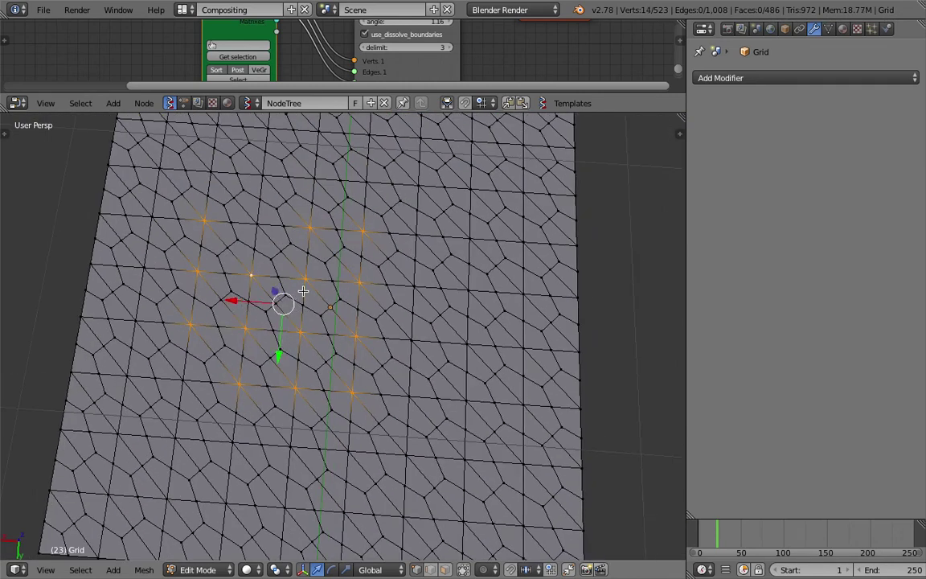
pyautogui.keyDown('shift'); pyautogui.rightClick(262, 218); pyautogui.keyUp('shift')
pyautogui.moveTo(261, 219); pyautogui.dragTo(428, 292, button='middle')
pyautogui.press('x')
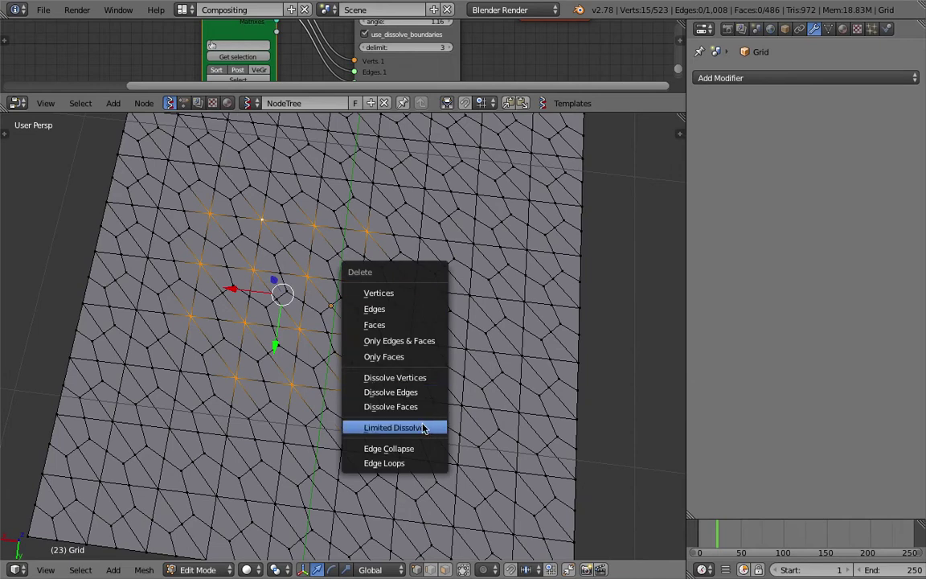
pyautogui.click(423, 428)
pyautogui.moveTo(422, 419); pyautogui.dragTo(422, 387, button='middle')
pyautogui.press('x')
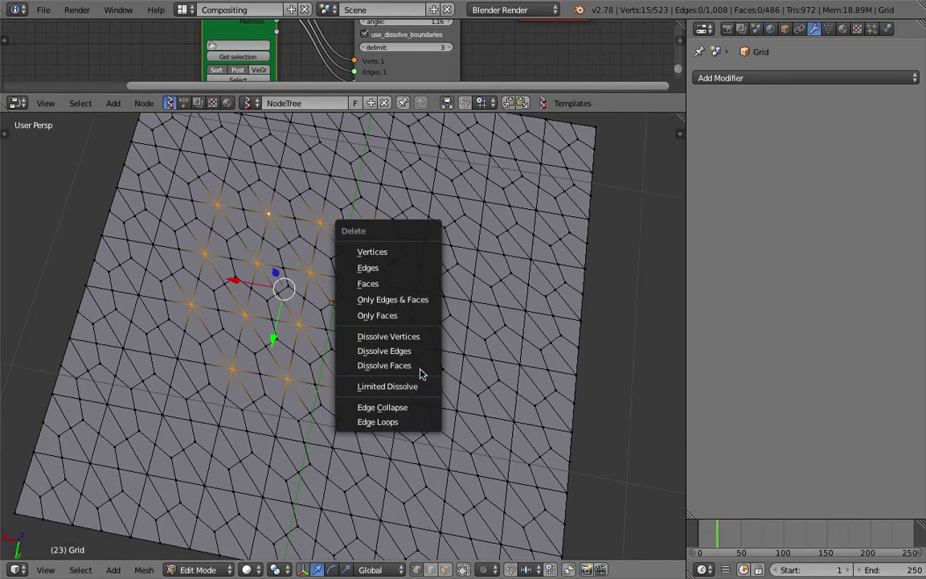
pyautogui.click(418, 338)
pyautogui.moveTo(413, 333); pyautogui.dragTo(342, 314, button='middle')
# - Return the partly hexagonal grid to Object Mode and frame it beside the honeycomb mesh
pyautogui.press('Tab')
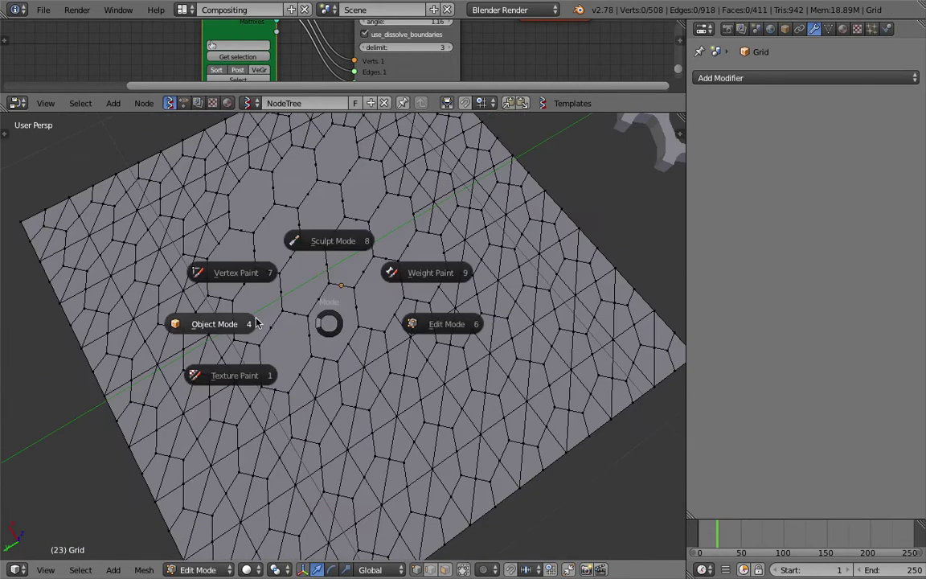
pyautogui.click(255, 322)
pyautogui.scroll(-2, 321, 283)
pyautogui.scroll(-4, 365, 295)
pyautogui.scroll(1, 334, 286)
pyautogui.keyDown('shift'); pyautogui.moveTo(397, 303); pyautogui.dragTo(365, 307, button='middle'); pyautogui.keyUp('shift')
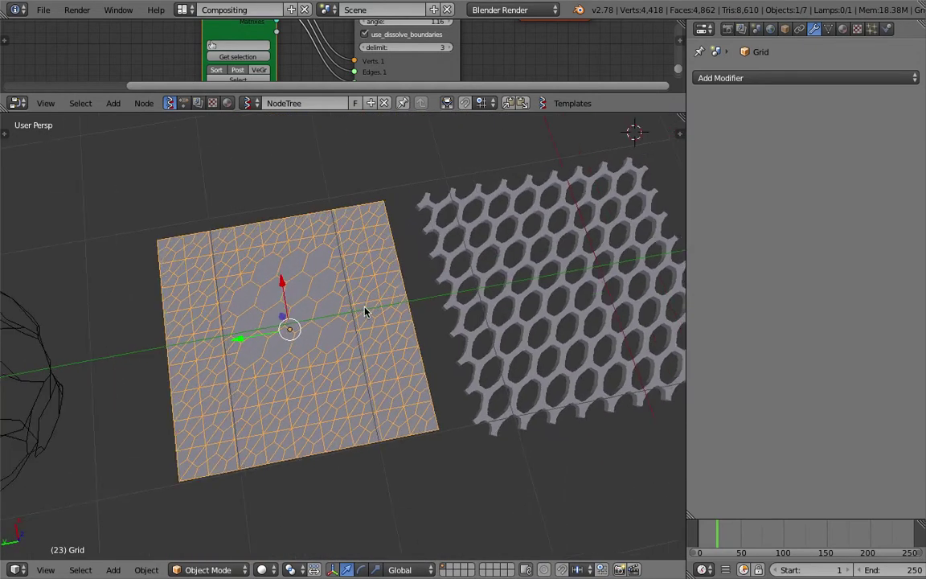
# - Compare the partly hexagonal grid with the honeycomb mesh and its Skin modifier
pyautogui.rightClick(437, 256)
pyautogui.moveTo(483, 252); pyautogui.dragTo(486, 286, button='middle')
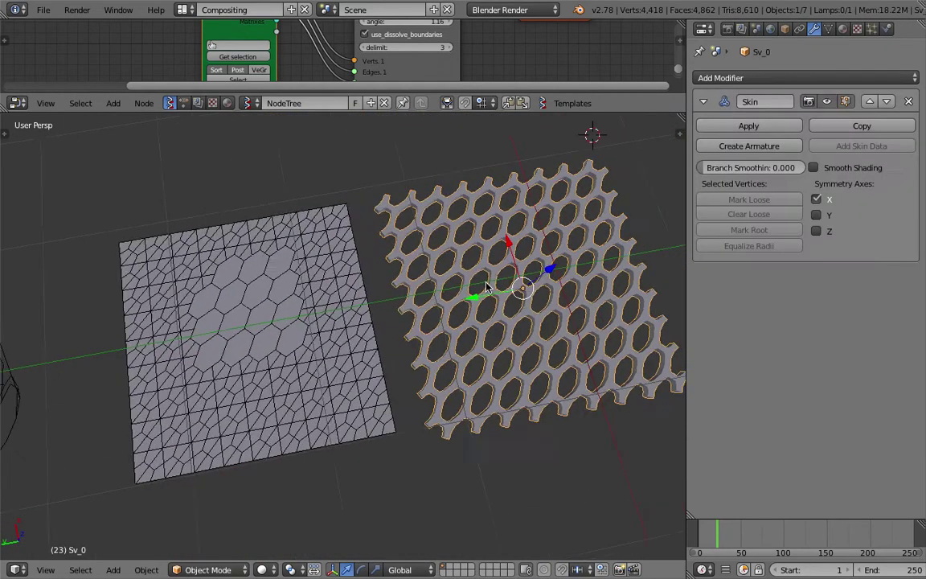
pyautogui.rightClick(336, 291)
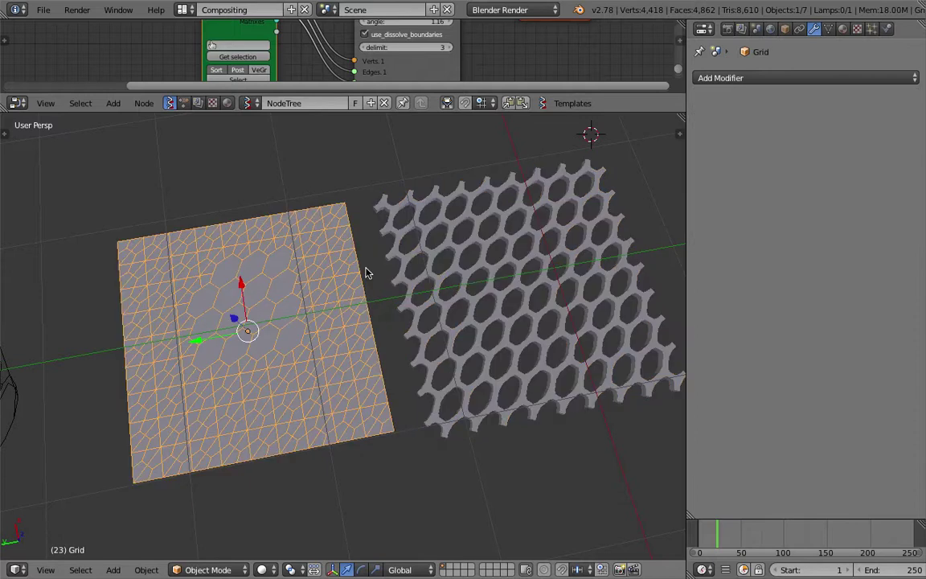
pyautogui.rightClick(366, 274)
pyautogui.rightClick(341, 269)
pyautogui.moveTo(373, 261); pyautogui.dragTo(310, 252, button='middle')
# - Quit Blender and close its leftover terminal window
pyautogui.click(44, 10)
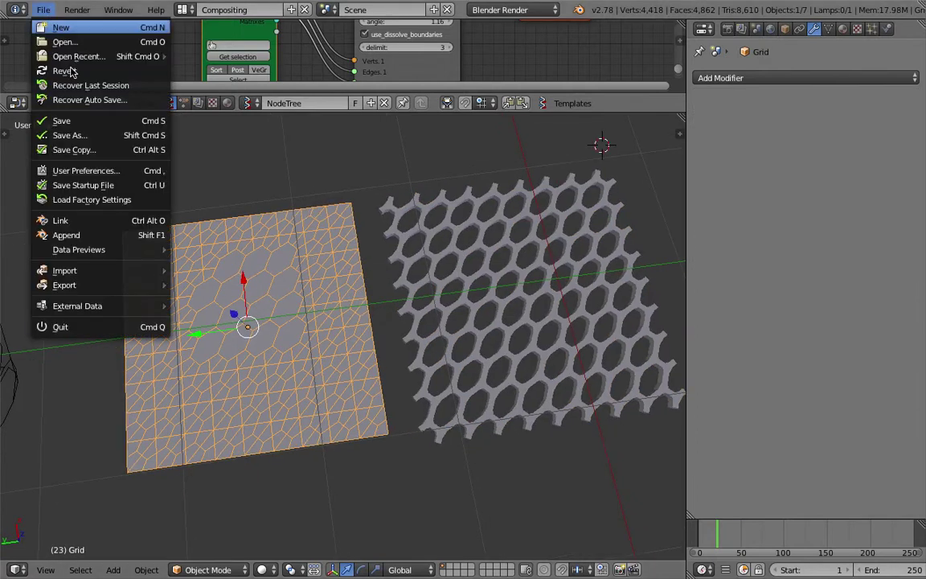
pyautogui.click(93, 333)
pyautogui.click(43, 10)
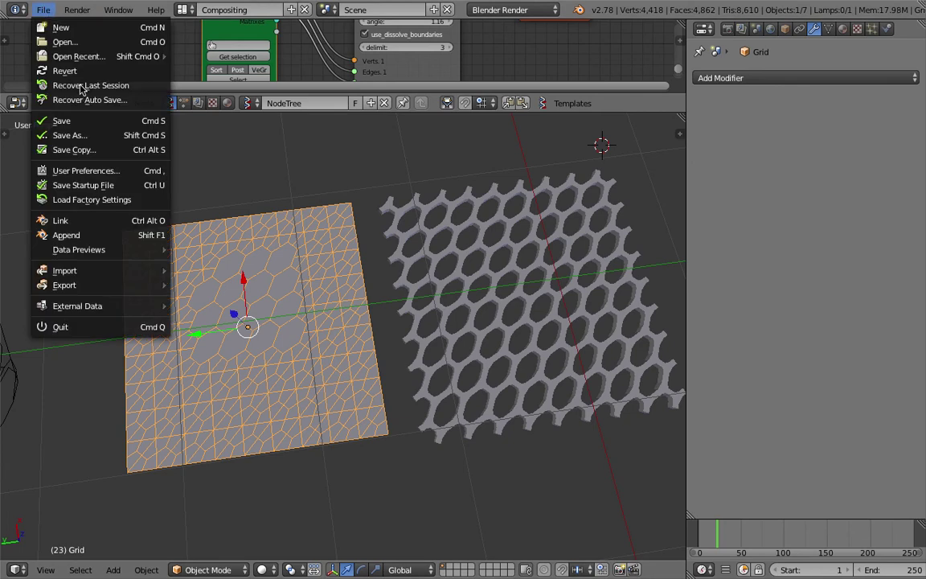
pyautogui.click(123, 327)
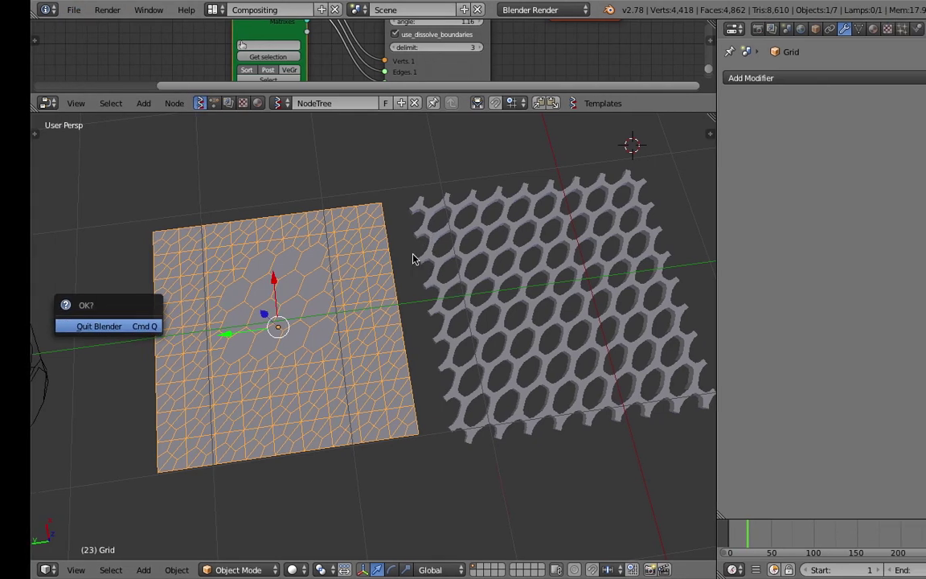
pyautogui.press('Return')
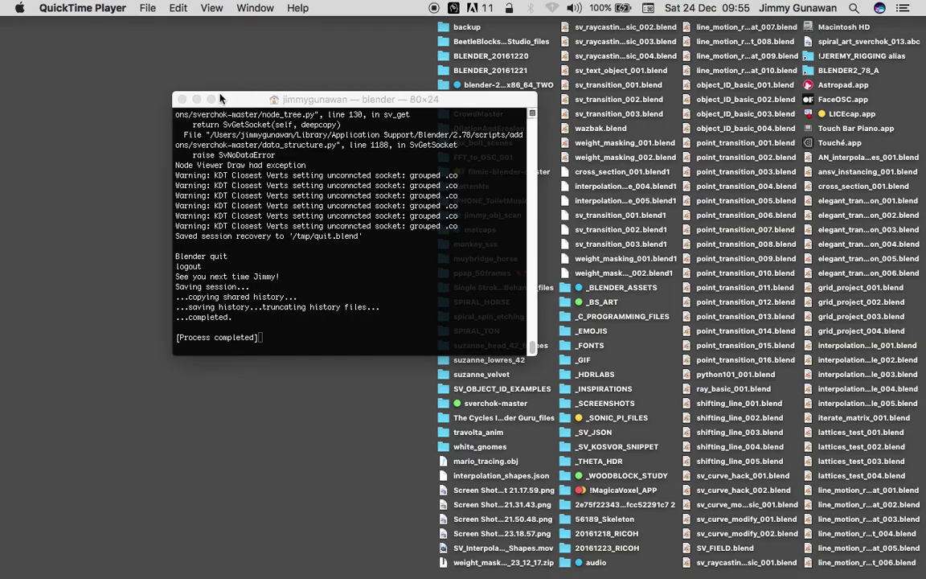
pyautogui.click(182, 99)
# - Launch Blender from the blender executable inside blender.app's Contents/MacOS folder in BLENDER2_78_A, keeping its terminal window open
pyautogui.click(808, 71)
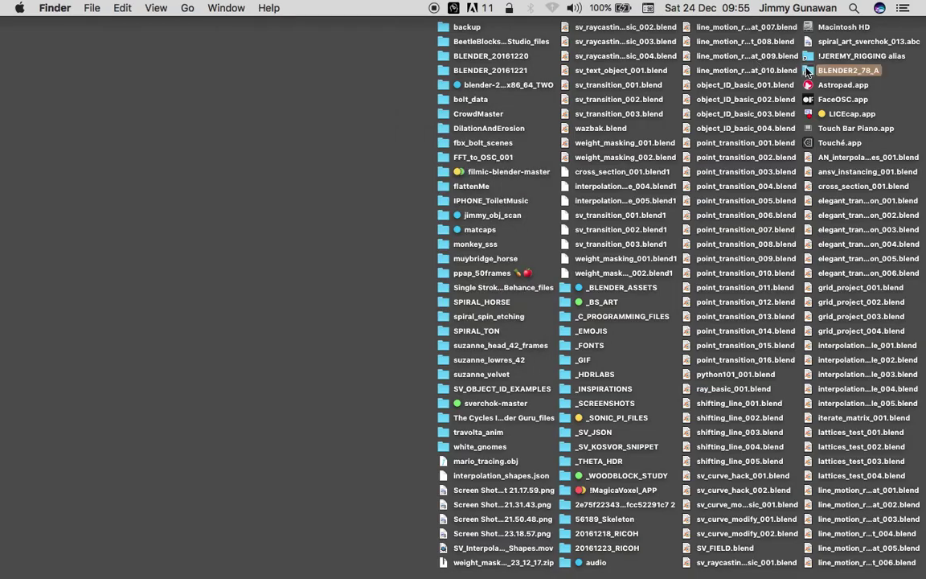
pyautogui.press('super+o')
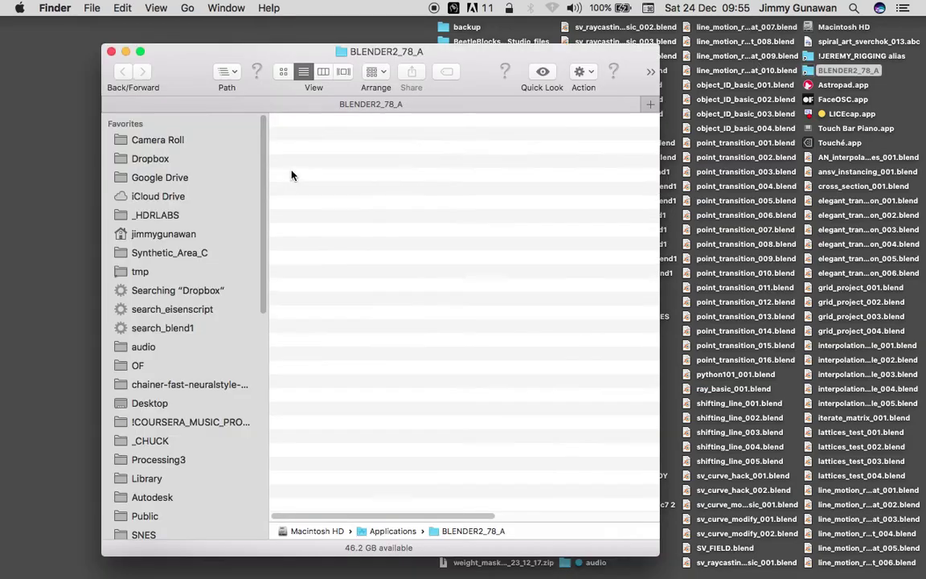
pyautogui.rightClick(321, 139)
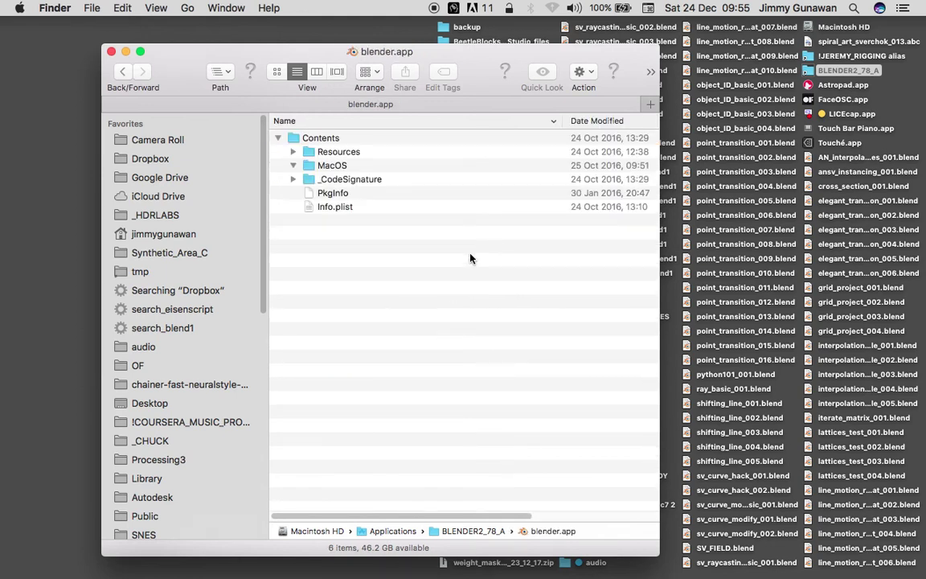
pyautogui.click(293, 165)
pyautogui.doubleClick(339, 180)
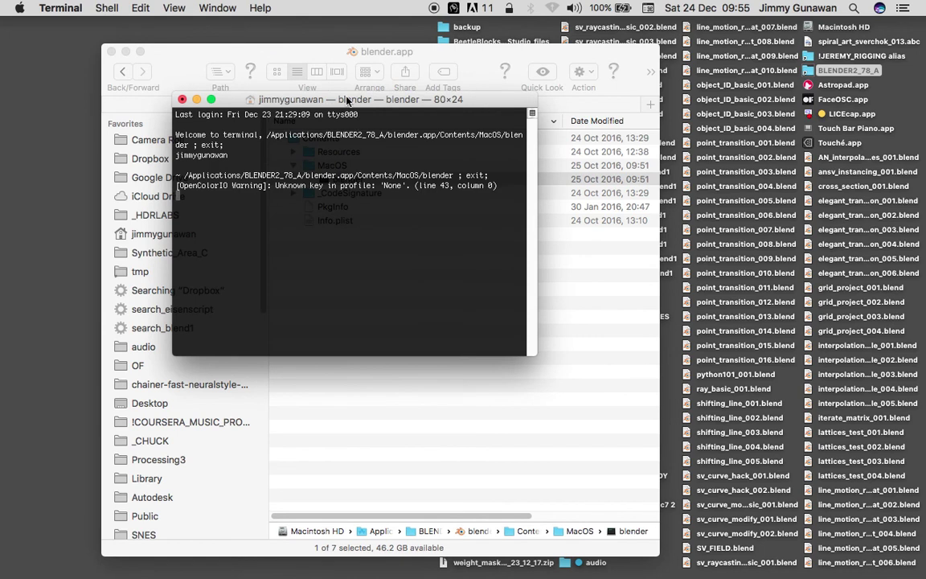
pyautogui.moveTo(346, 100); pyautogui.dragTo(369, 99)
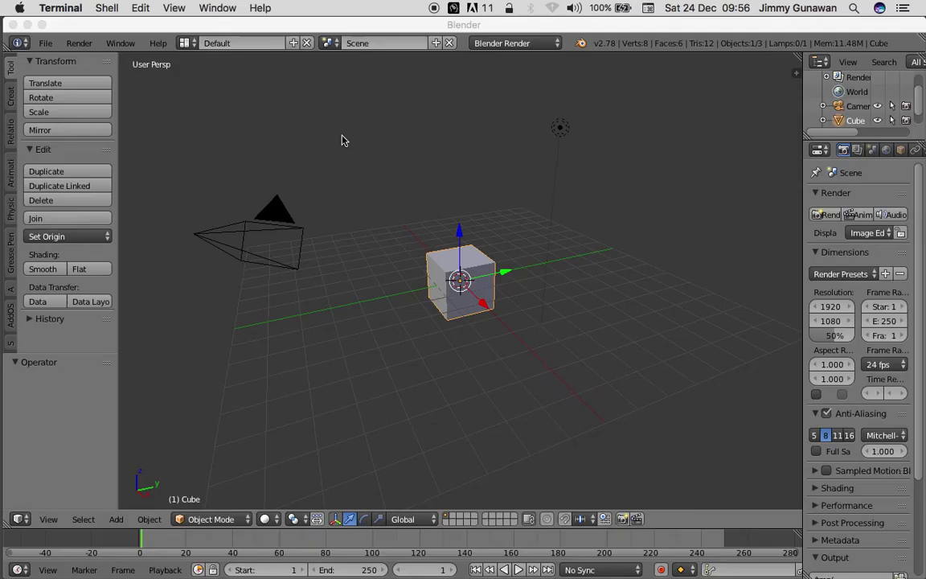
# - Maximize the Blender window and delete the default cube, lamp and camera
pyautogui.click(42, 25)
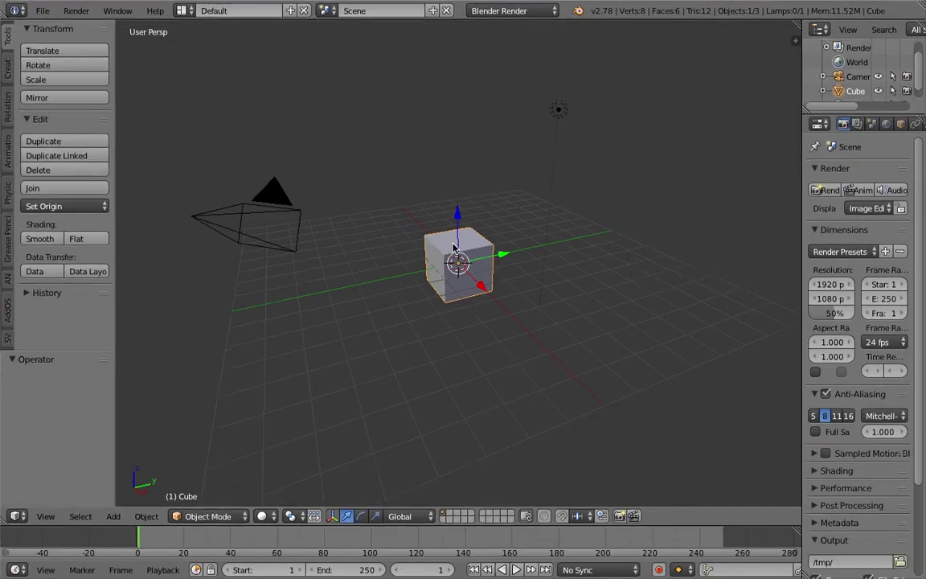
pyautogui.press('Delete')
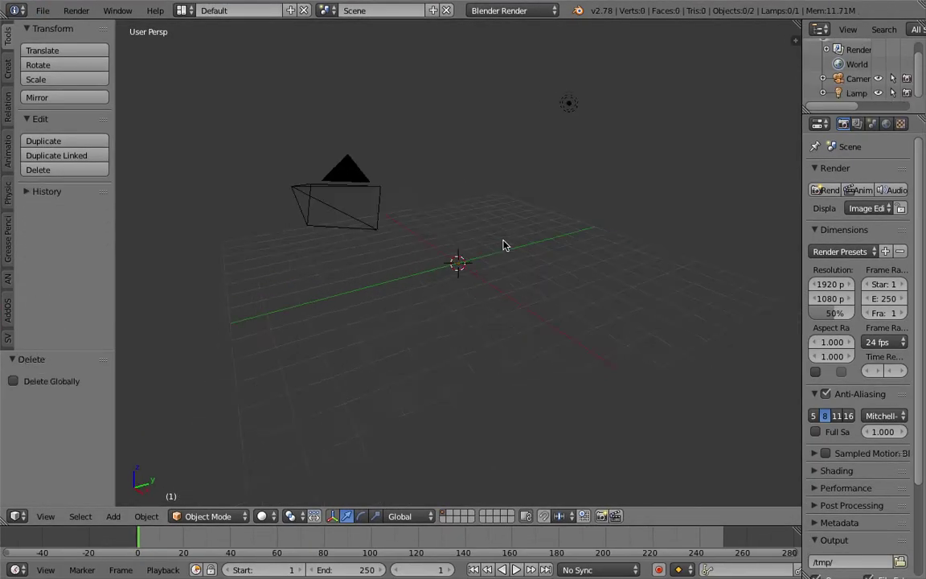
pyautogui.moveTo(503, 244); pyautogui.dragTo(590, 198, button='middle')
pyautogui.scroll(-2, 540, 137)
pyautogui.click(536, 150)
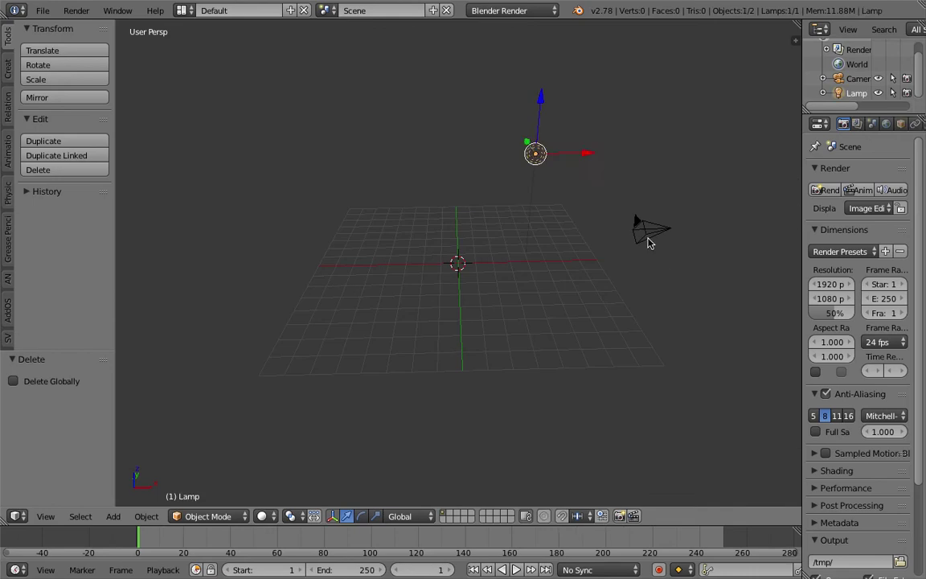
pyautogui.keyDown('shift'); pyautogui.click(643, 238); pyautogui.keyUp('shift')
pyautogui.press('Delete')
# - Add a Grid mesh with 10 X and 10 Y subdivisions and radius 1 at the scene's centre
pyautogui.scroll(-2, 408, 216)
pyautogui.hotkey('shift', 'a')
pyautogui.moveTo(410, 215)
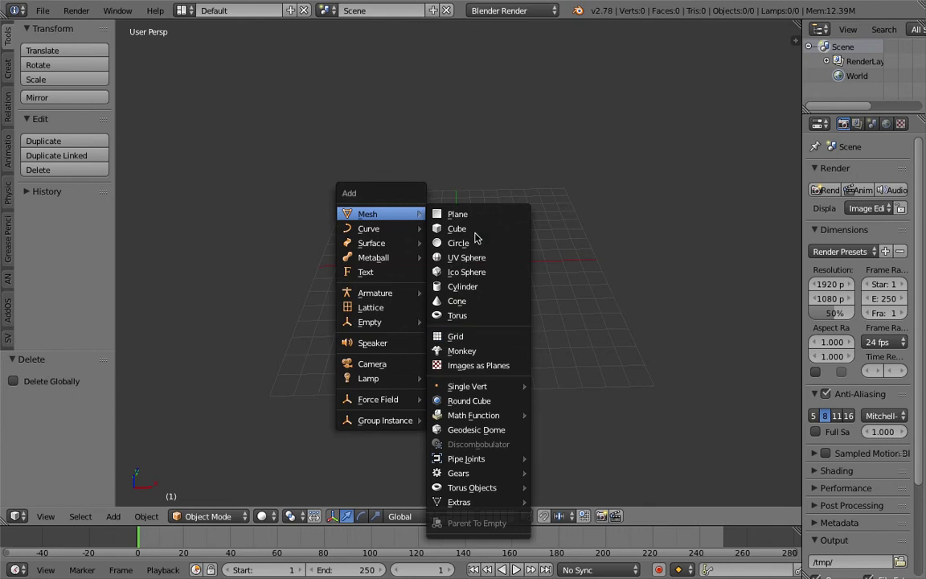
pyautogui.click(472, 336)
pyautogui.scroll(8, 466, 278)
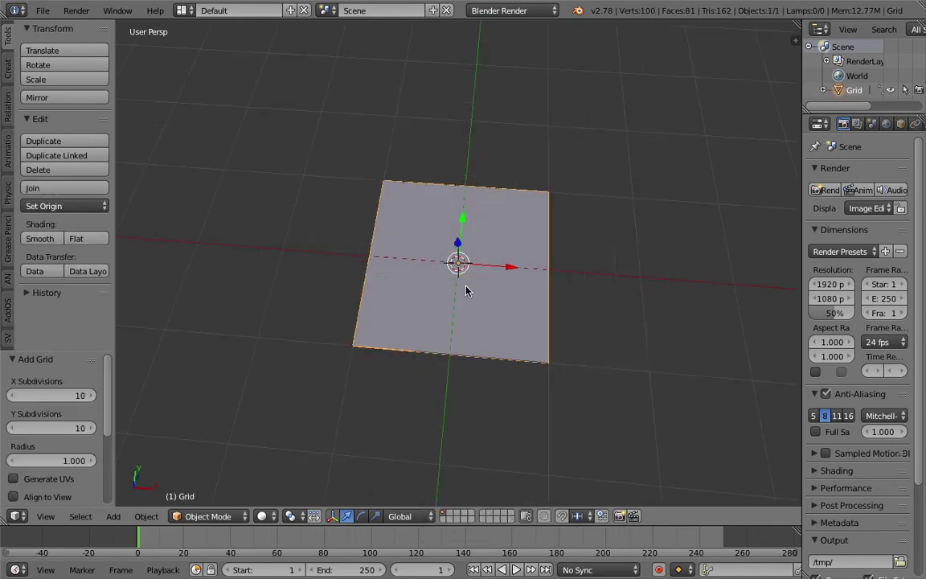
# - Inspect the grid's subdivisions in Edit Mode, returning to Object Mode when done
pyautogui.hotkey('ctrl', 'Tab')
pyautogui.click(535, 281)
pyautogui.moveTo(500, 299); pyautogui.dragTo(482, 281, button='middle')
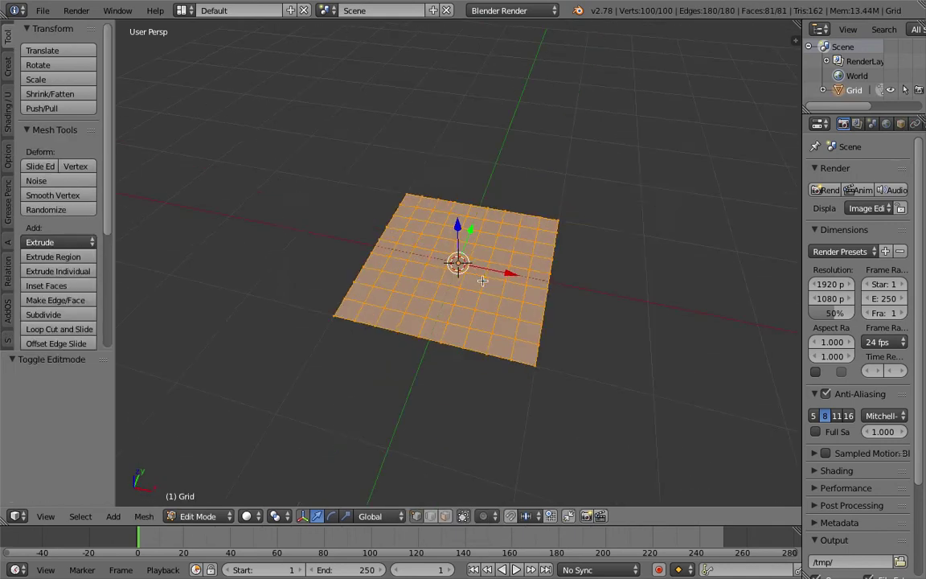
pyautogui.press('Tab')
pyautogui.click(378, 252)
pyautogui.moveTo(450, 242); pyautogui.dragTo(495, 246, button='middle')
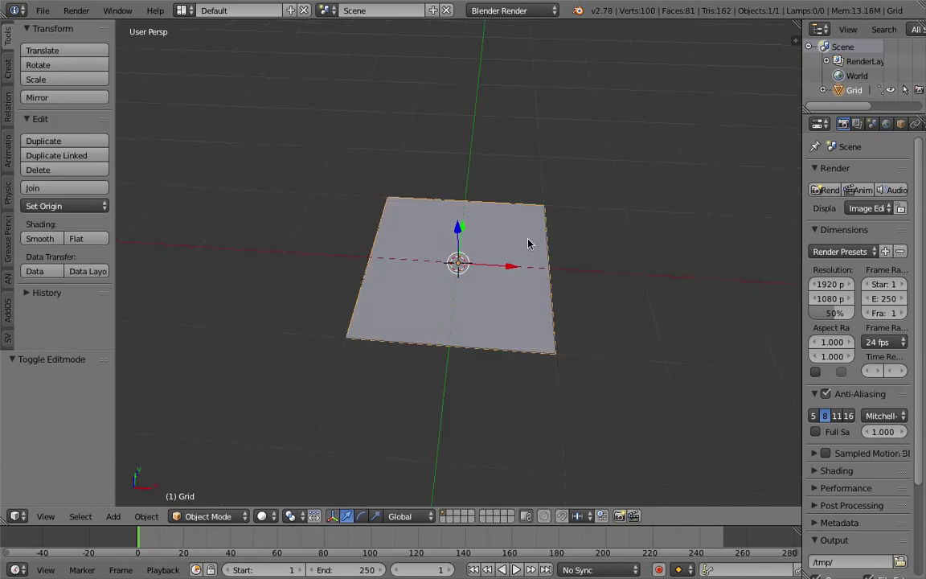
# - Enable the Wire and Draw All Edges display options for the grid object
pyautogui.scroll(-3, 871, 131)
pyautogui.click(858, 126)
pyautogui.click(834, 518)
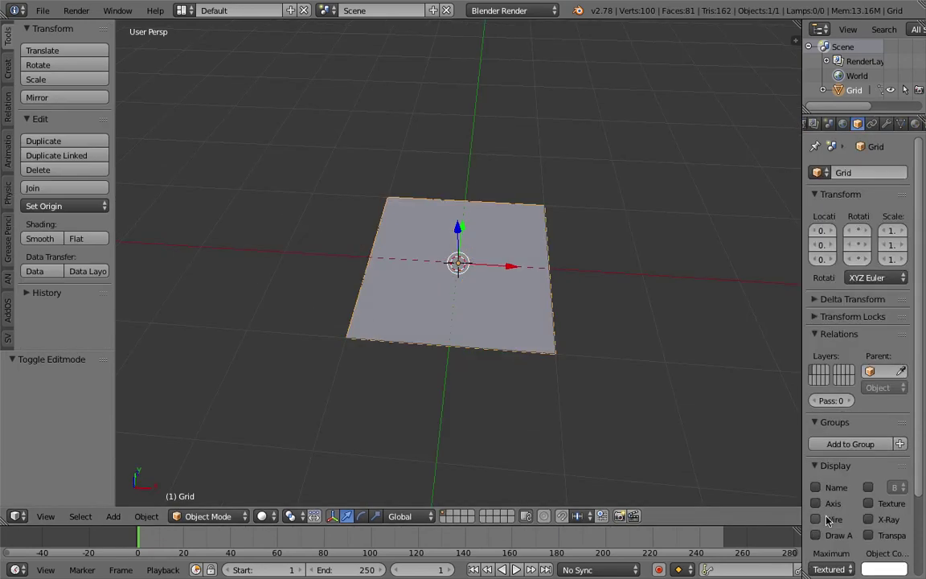
pyautogui.click(835, 535)
pyautogui.moveTo(643, 322); pyautogui.dragTo(581, 314, button='middle')
pyautogui.scroll(3, 583, 319)
# - Save the scene to the Desktop as hexagonal_pattern_001.blend
pyautogui.hotkey('ctrl', 's')
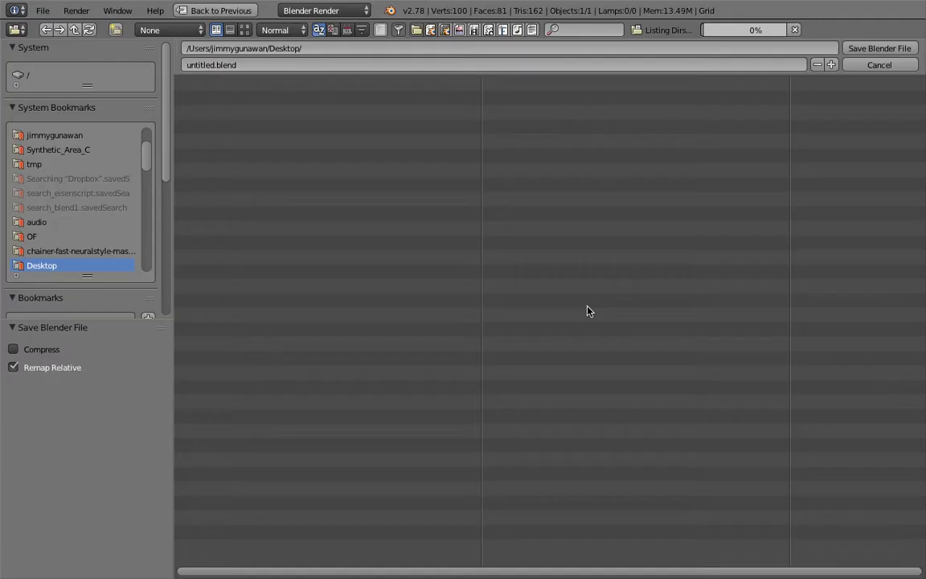
pyautogui.click(236, 66)
pyautogui.moveTo(214, 65); pyautogui.dragTo(146, 61)
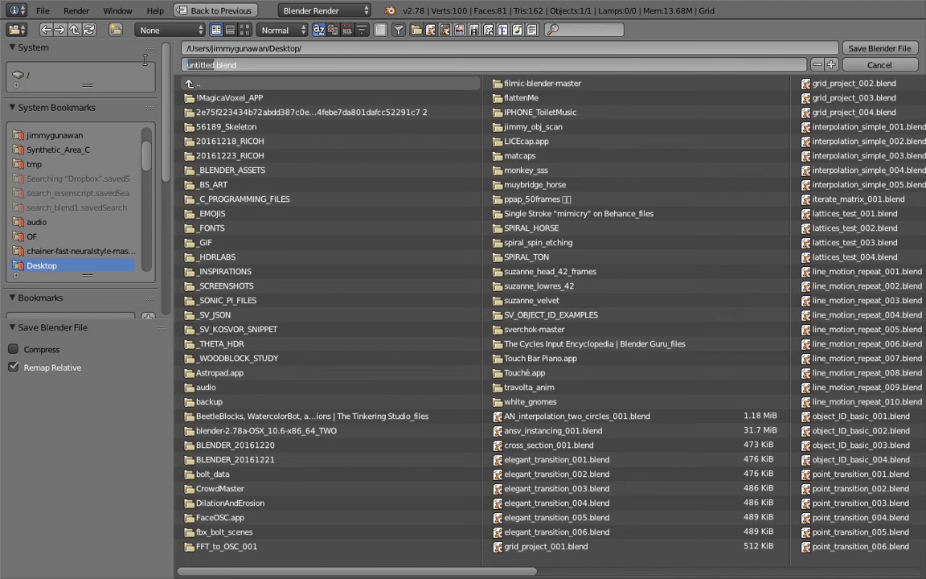
pyautogui.write('hexagonal_pattern_')
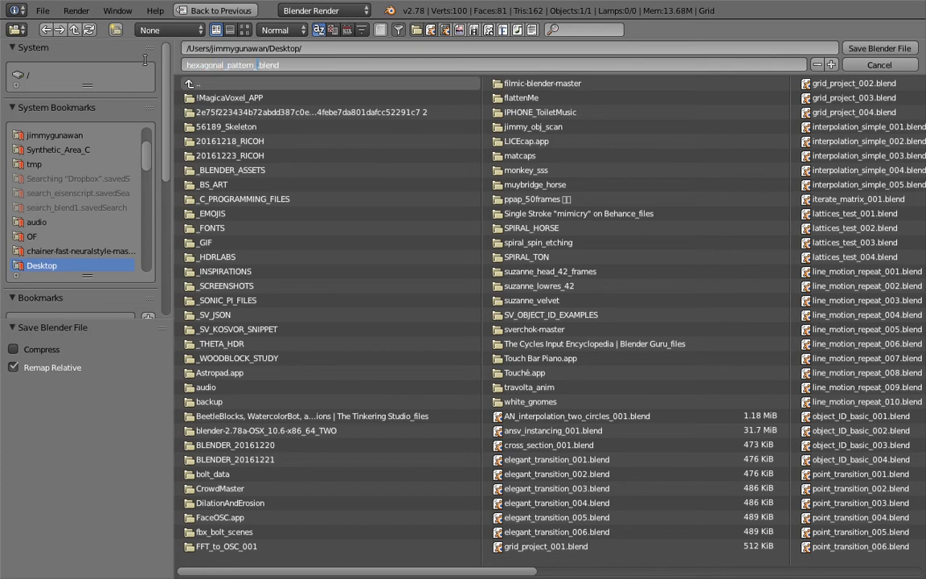
pyautogui.write('001')
pyautogui.press('Return')
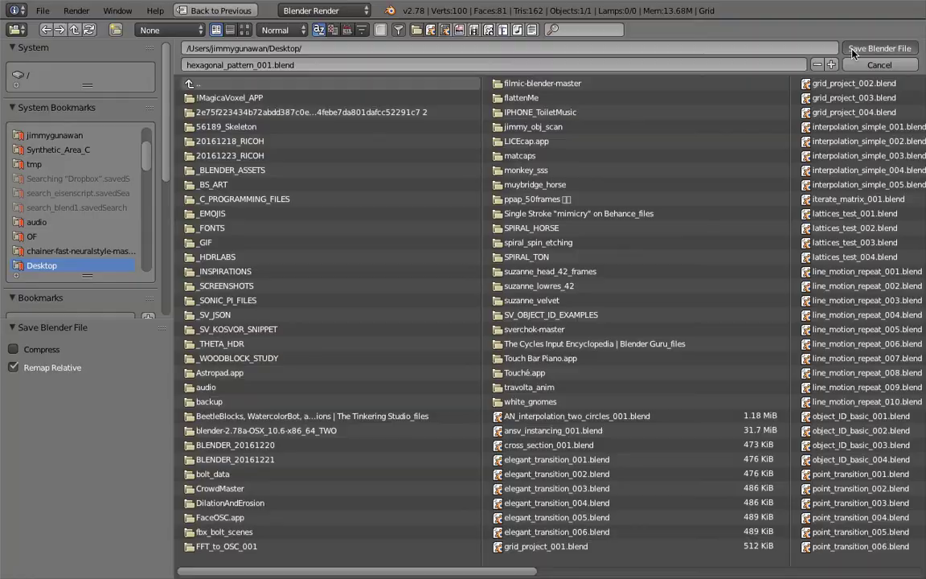
pyautogui.click(853, 53)
# - Add a Triangulate modifier to the grid
pyautogui.moveTo(430, 240); pyautogui.dragTo(458, 279, button='middle')
pyautogui.scroll(-2, 511, 251)
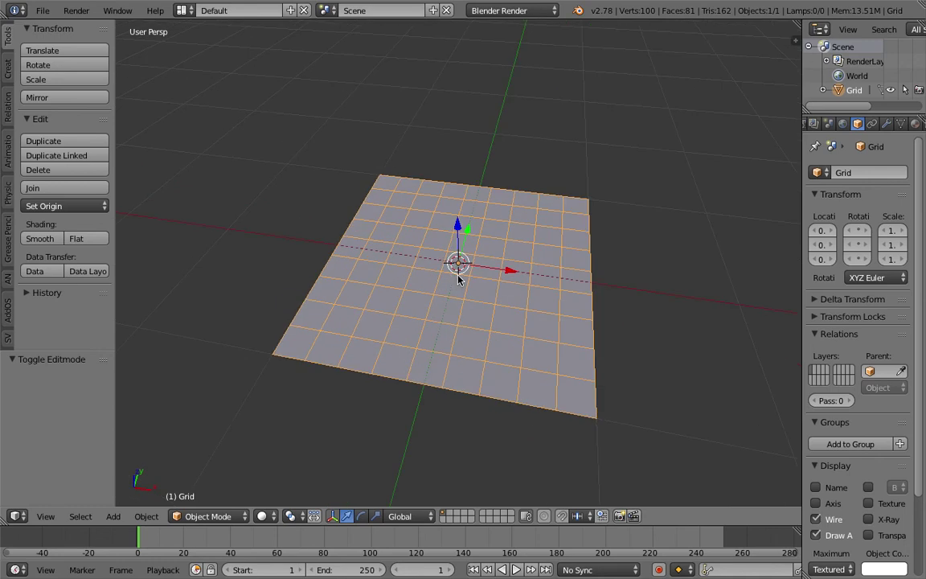
pyautogui.moveTo(458, 277); pyautogui.dragTo(554, 264, button='middle')
pyautogui.moveTo(416, 296); pyautogui.dragTo(455, 277, button='middle')
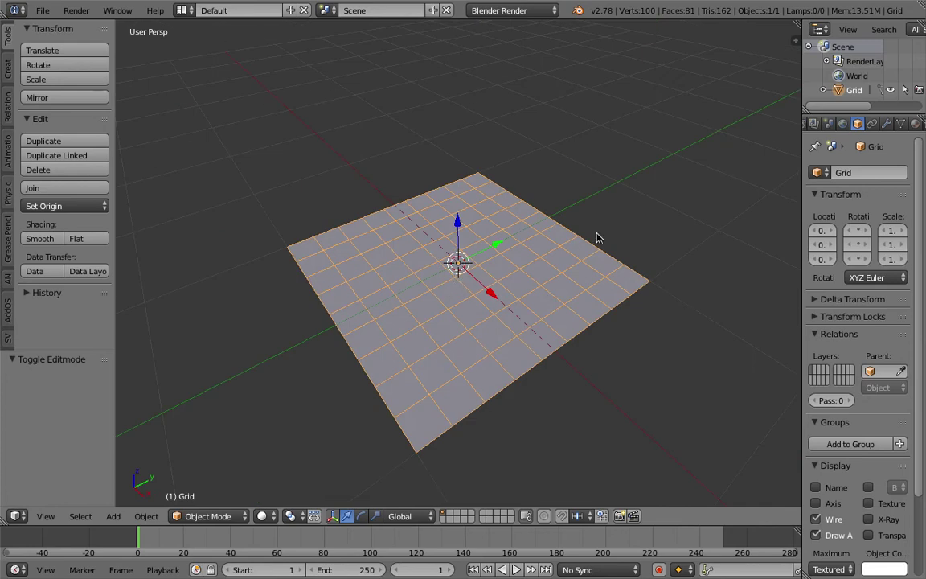
pyautogui.moveTo(596, 238); pyautogui.dragTo(643, 217, button='middle')
pyautogui.click(886, 123)
pyautogui.click(833, 174)
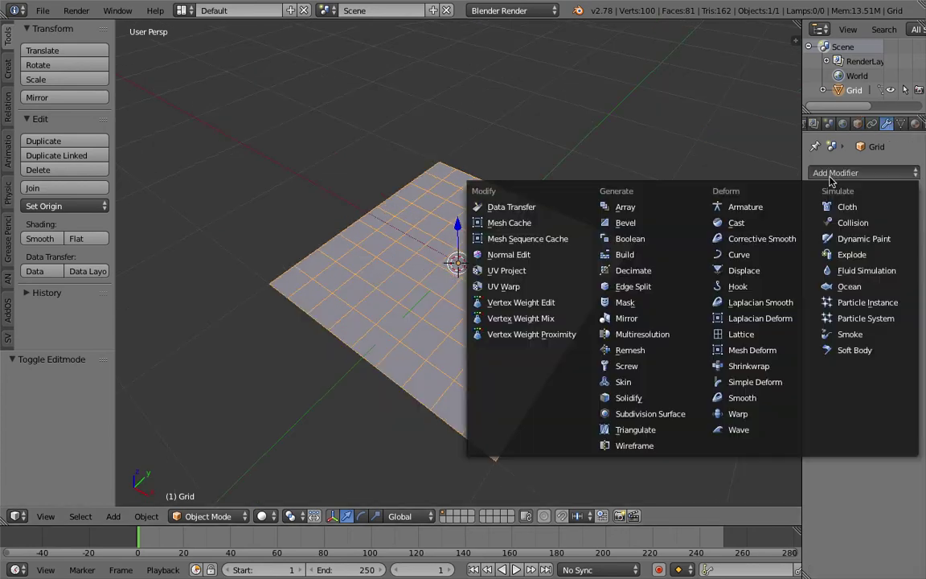
pyautogui.click(636, 430)
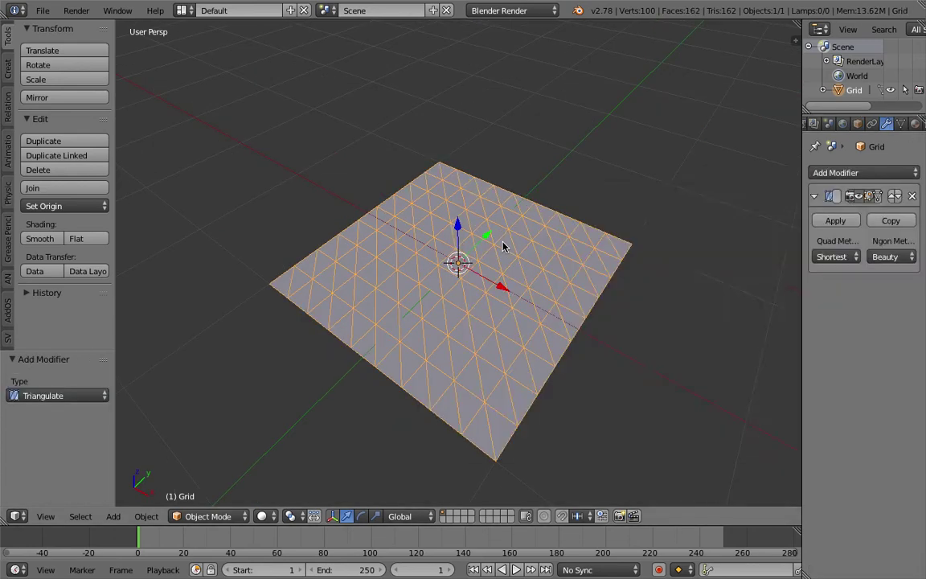
# - Add a Subdivision Surface modifier below the grid's Triangulate modifier
pyautogui.moveTo(503, 243); pyautogui.dragTo(514, 241, button='middle')
pyautogui.click(851, 173)
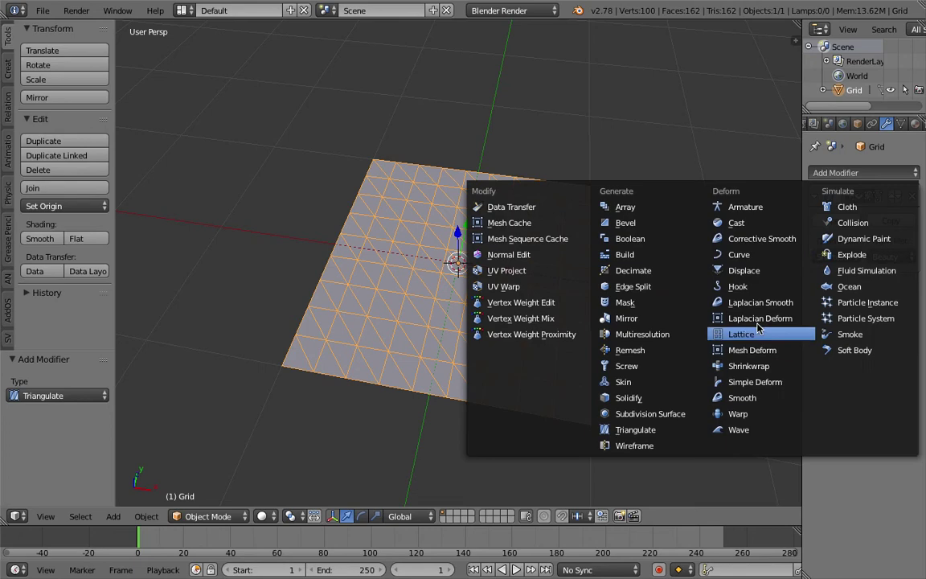
pyautogui.click(667, 415)
pyautogui.scroll(3, 571, 352)
pyautogui.moveTo(570, 351); pyautogui.dragTo(452, 320, button='middle')
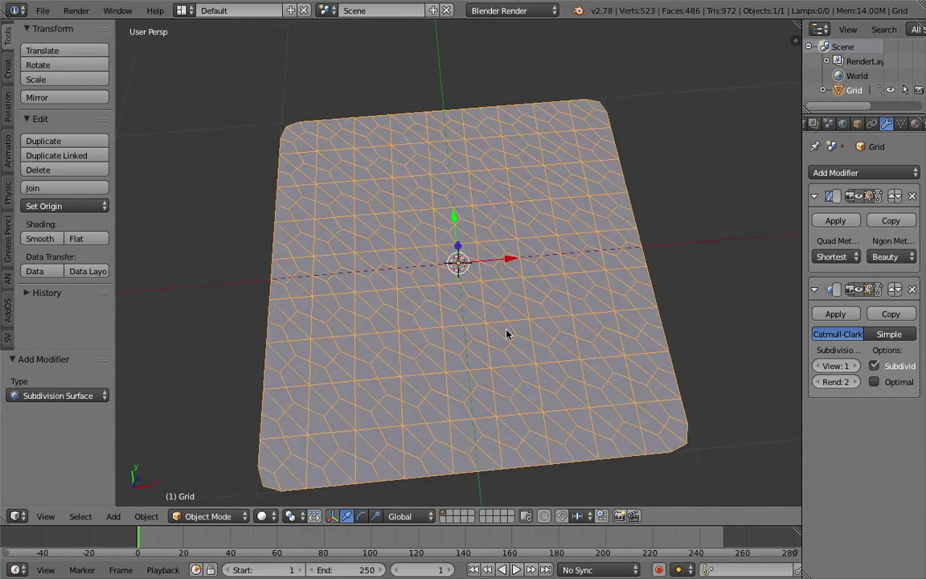
# - Widen the properties area and set the Subdivision Surface modifier's algorithm to Simple
pyautogui.moveTo(506, 334); pyautogui.dragTo(502, 359, button='middle')
pyautogui.moveTo(458, 247); pyautogui.dragTo(457, 268, button='middle')
pyautogui.scroll(1, 475, 259)
pyautogui.scroll(-1, 475, 259)
pyautogui.scroll(1, 527, 256)
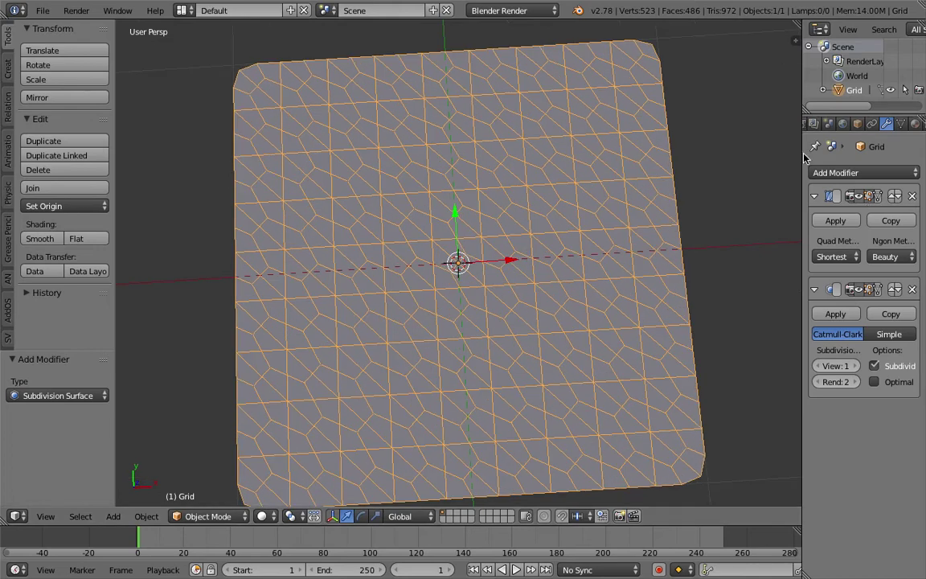
pyautogui.moveTo(803, 154); pyautogui.dragTo(713, 161)
pyautogui.scroll(2, 607, 210)
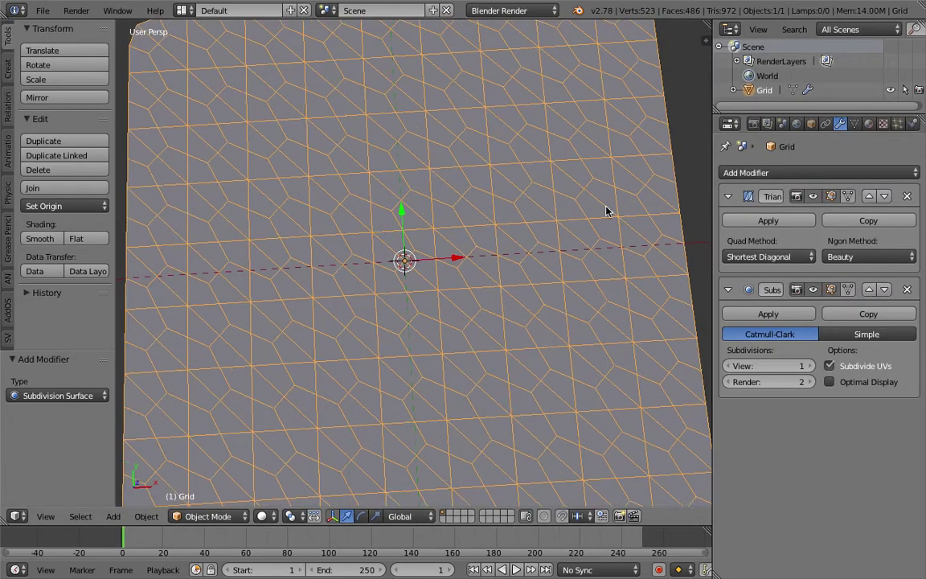
pyautogui.scroll(-2, 607, 210)
pyautogui.click(870, 334)
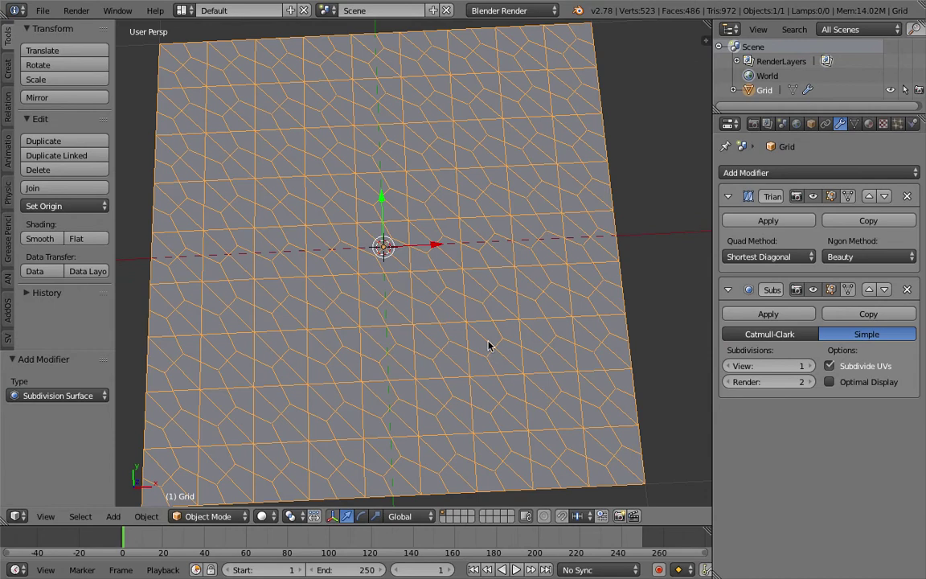
# - Compare the subdivided grid with and without the Triangulate modifier's viewport display
pyautogui.moveTo(409, 283); pyautogui.dragTo(369, 349, button='middle')
pyautogui.click(814, 197)
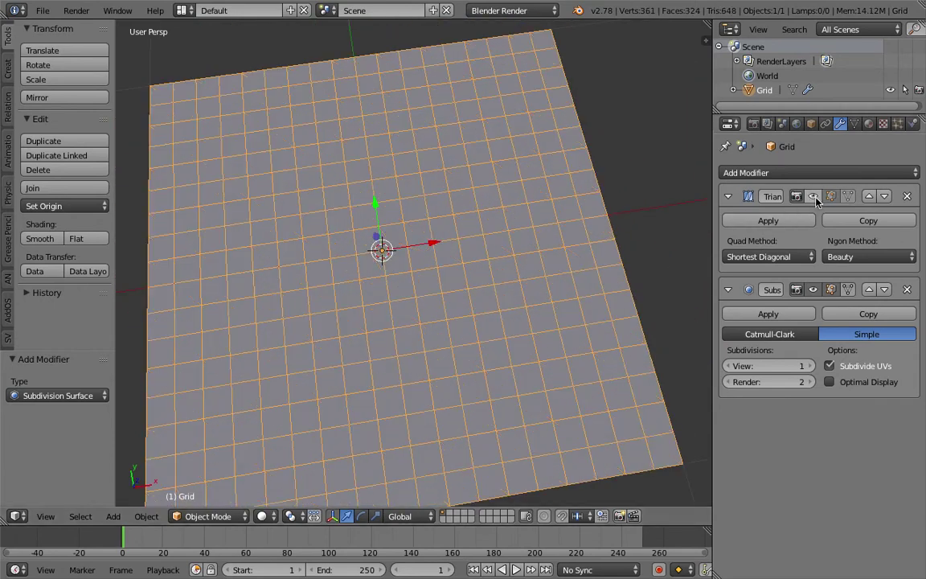
pyautogui.click(813, 197)
pyautogui.click(813, 197)
pyautogui.click(814, 197)
# - Compare the triangulated grid with and without the Subdivision Surface modifier's viewport display
pyautogui.click(813, 289)
pyautogui.click(813, 289)
pyautogui.click(813, 289)
pyautogui.click(813, 289)
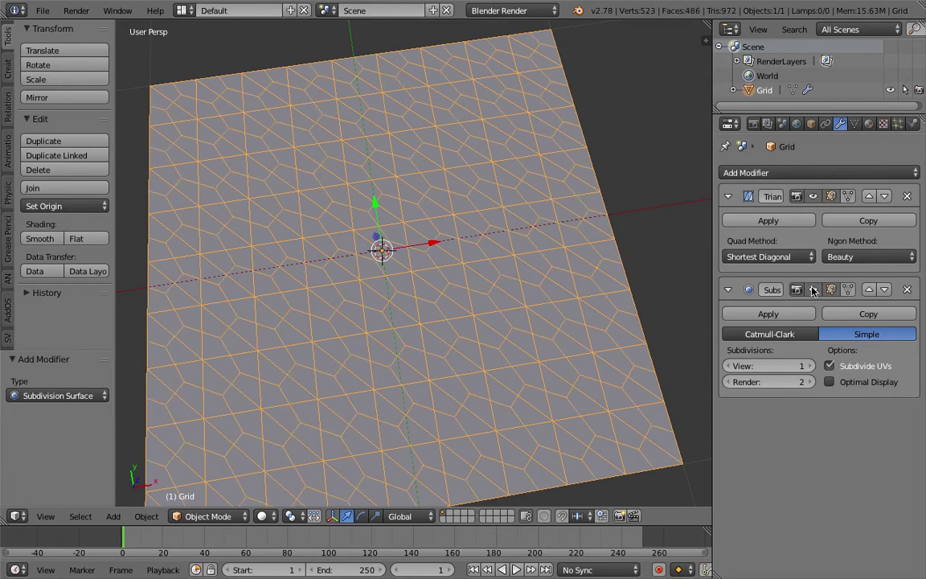
pyautogui.click(813, 289)
pyautogui.click(813, 290)
pyautogui.click(812, 289)
pyautogui.click(813, 289)
pyautogui.click(812, 290)
pyautogui.click(812, 289)
pyautogui.click(813, 289)
pyautogui.click(813, 289)
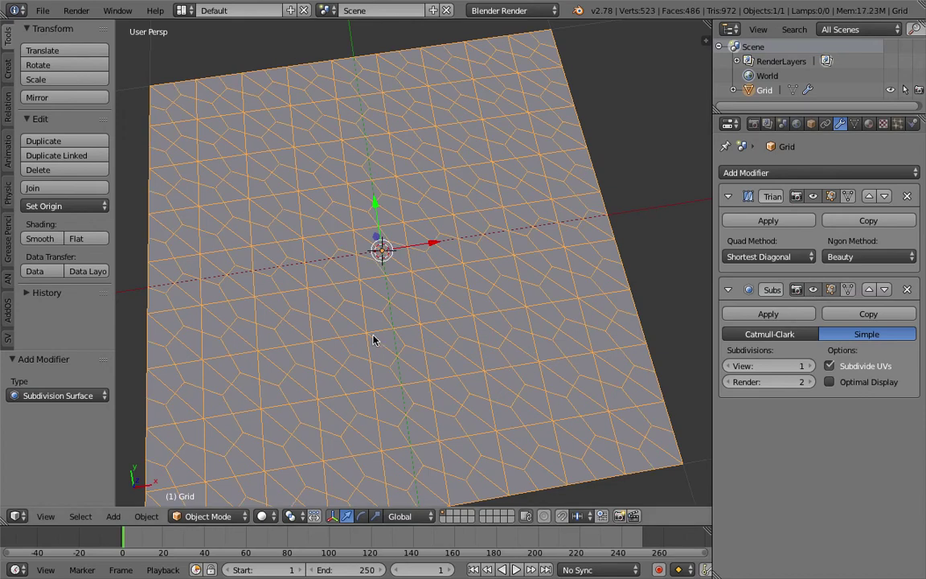
# - Duplicate the grid in Object Mode and offset the copy about 2.119 units along X
pyautogui.moveTo(389, 105); pyautogui.dragTo(374, 271, button='middle')
pyautogui.click(522, 299)
pyautogui.rightClick(402, 314)
pyautogui.press('Tab')
pyautogui.click(364, 290)
pyautogui.scroll(-3, 460, 275)
pyautogui.hotkey('shift', 'd')
pyautogui.press('x')
pyautogui.click(607, 262)
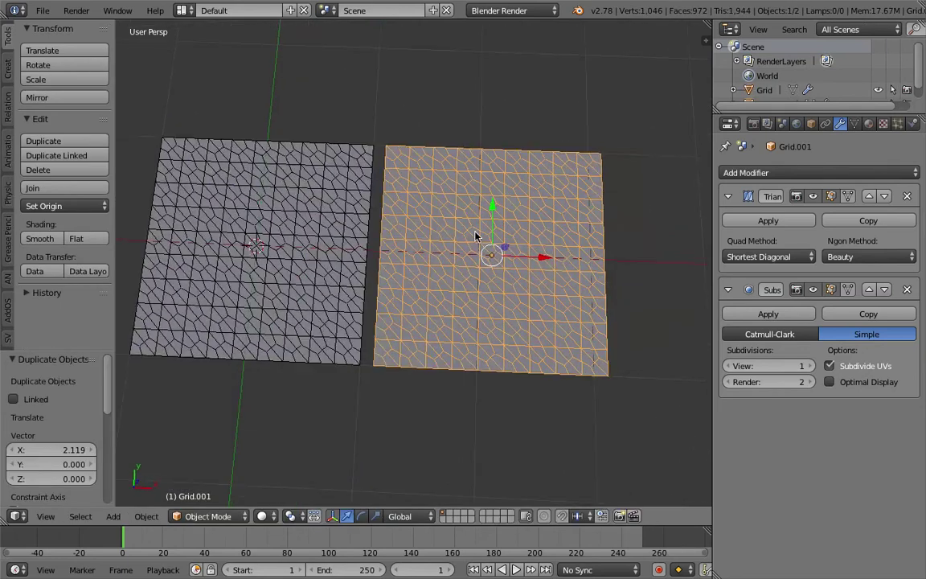
# - Apply the Triangulate and Subdivision Surface modifiers on the duplicated grid
pyautogui.scroll(3, 482, 278)
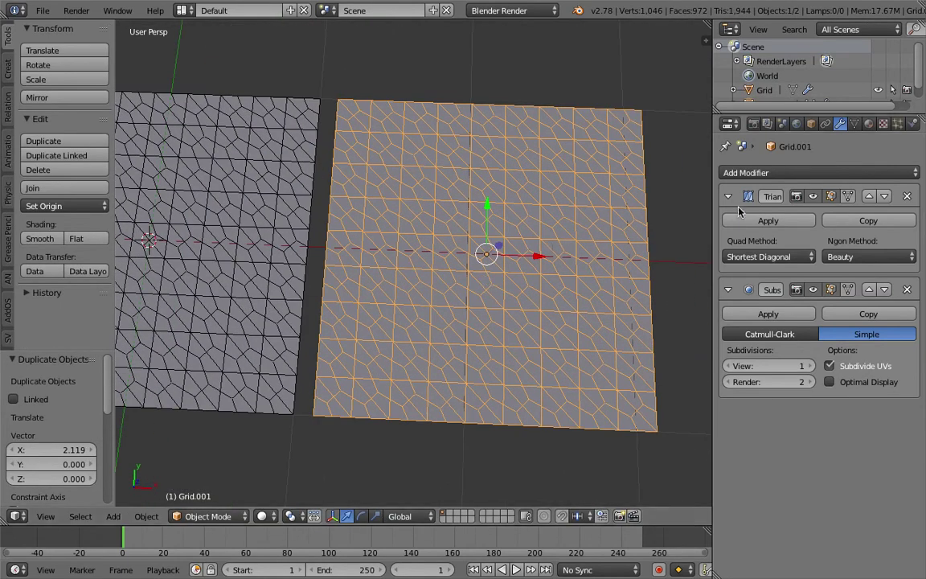
pyautogui.click(780, 223)
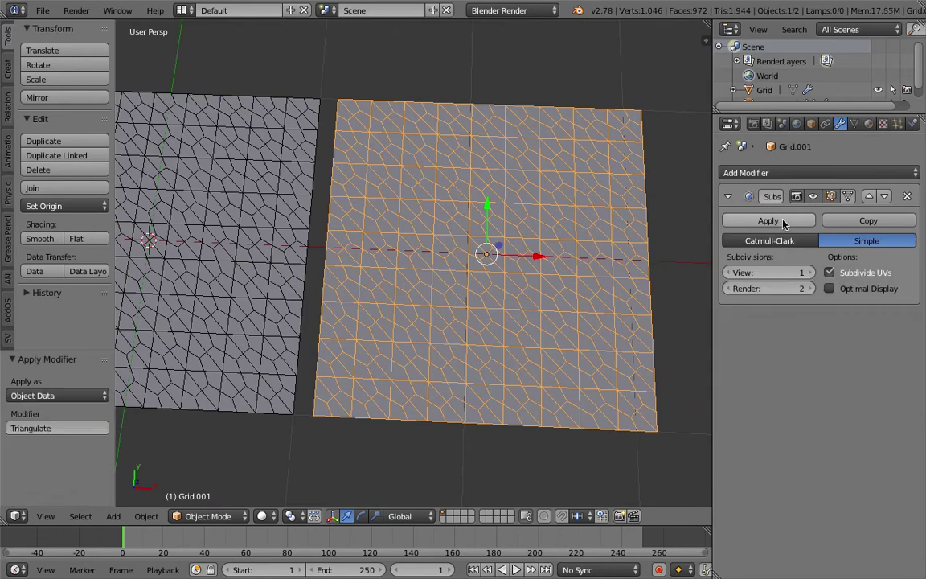
pyautogui.click(784, 220)
# - In Edit Mode, select one interior vertex where triangles meet and use Select Similar by Amount of connecting edges
pyautogui.press('Tab')
pyautogui.click(628, 254)
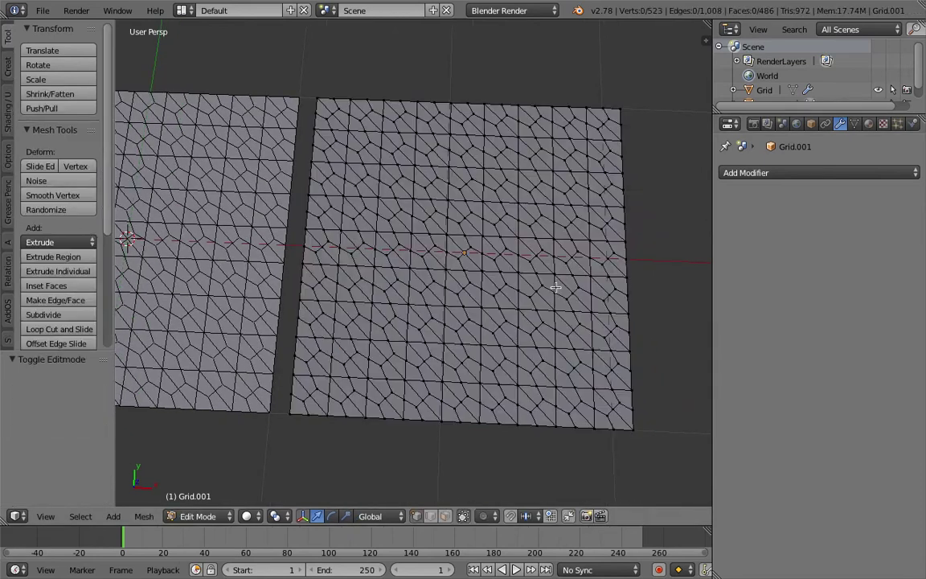
pyautogui.click(554, 273)
pyautogui.press('space')
pyautogui.write('s')
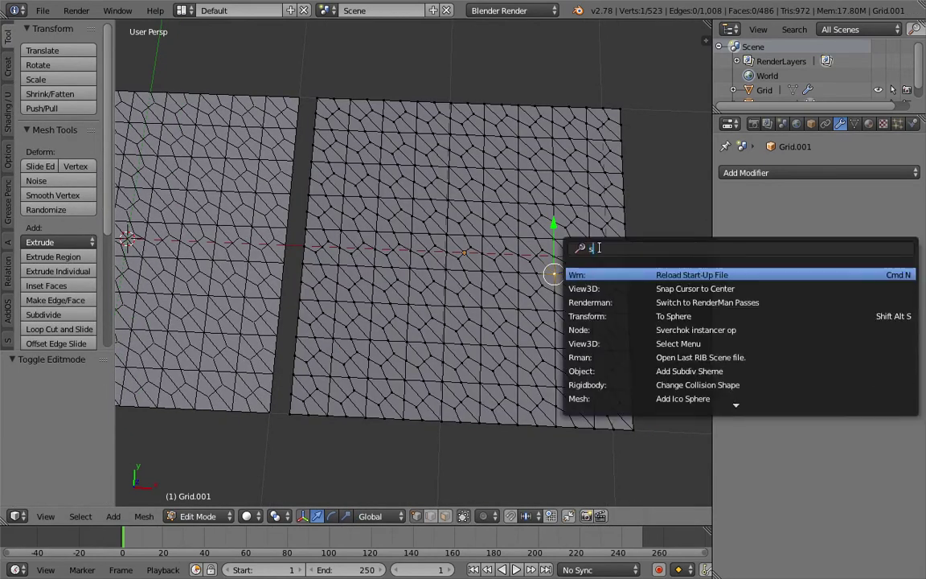
pyautogui.write('elect sim')
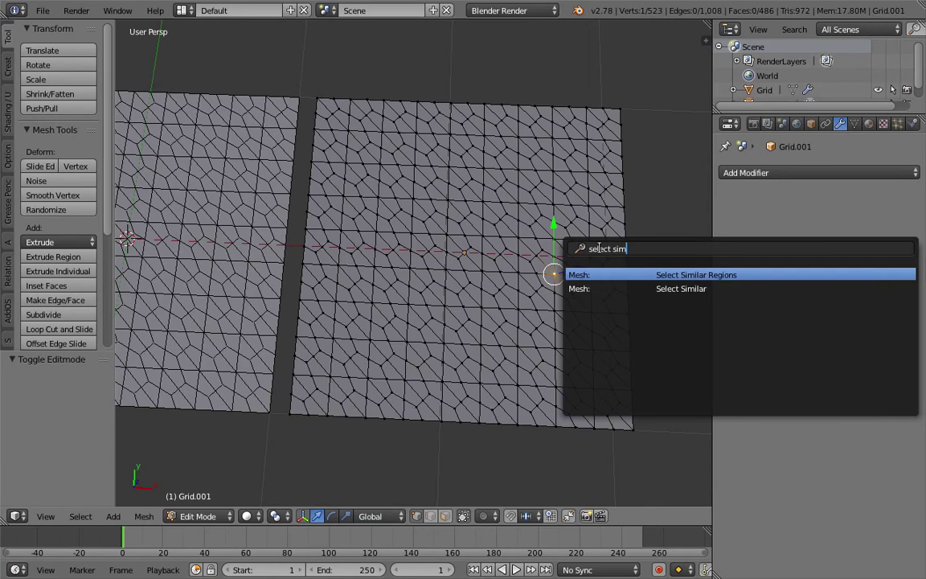
pyautogui.press('Down')
pyautogui.press('Return')
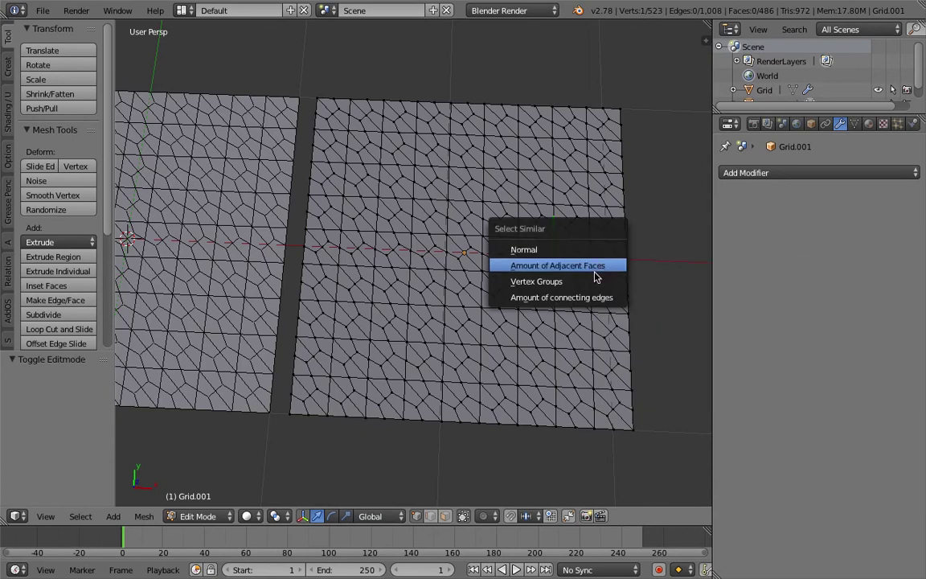
pyautogui.click(593, 302)
# - Raise the selected vertices about 0.145 along Z and dissolve them
pyautogui.moveTo(522, 295); pyautogui.dragTo(468, 237, button='middle')
pyautogui.moveTo(472, 220)
pyautogui.mouseDown()
pyautogui.moveTo(473, 186)
pyautogui.moveTo(474, 204)
pyautogui.mouseUp()
pyautogui.moveTo(474, 206); pyautogui.dragTo(432, 256, button='middle')
pyautogui.press('x')
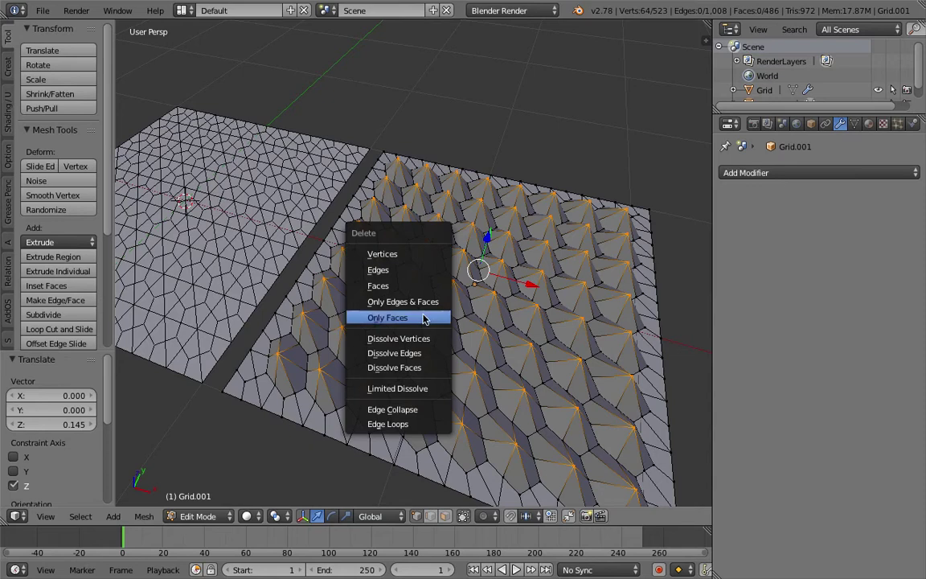
pyautogui.click(426, 339)
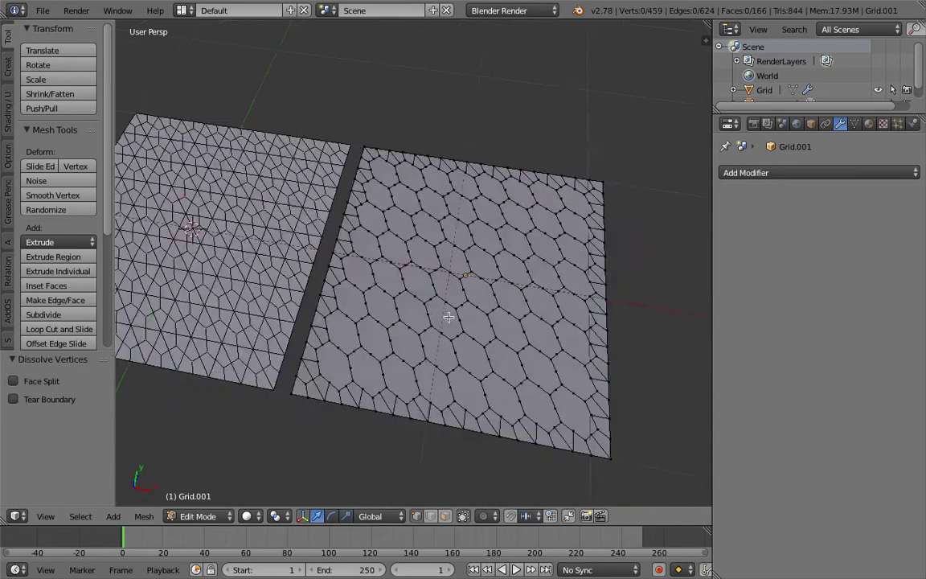
# - Examine the hexagonal cells in Object Mode, then inspect their vertices up close in Edit Mode
pyautogui.moveTo(448, 317); pyautogui.dragTo(552, 389, button='middle')
pyautogui.press('Tab')
pyautogui.click(474, 388)
pyautogui.scroll(4, 466, 341)
pyautogui.press('Tab')
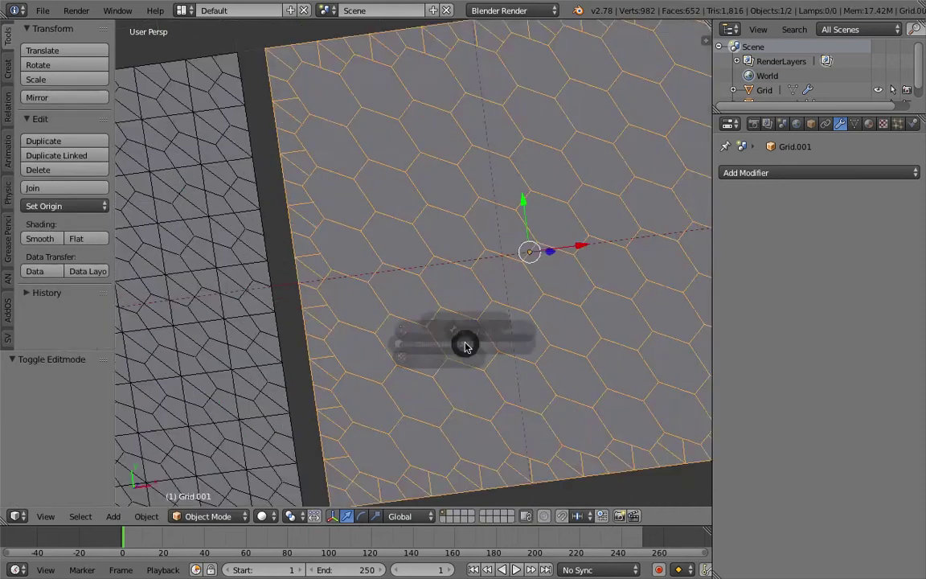
pyautogui.click(504, 344)
pyautogui.scroll(3, 504, 343)
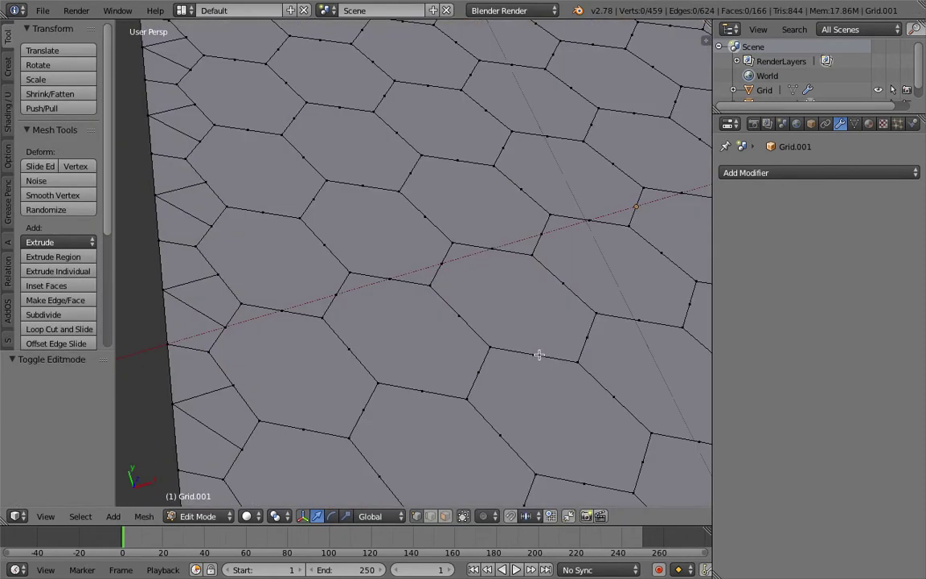
pyautogui.rightClick(539, 355)
pyautogui.moveTo(539, 355); pyautogui.dragTo(564, 252, button='middle')
pyautogui.press('g')
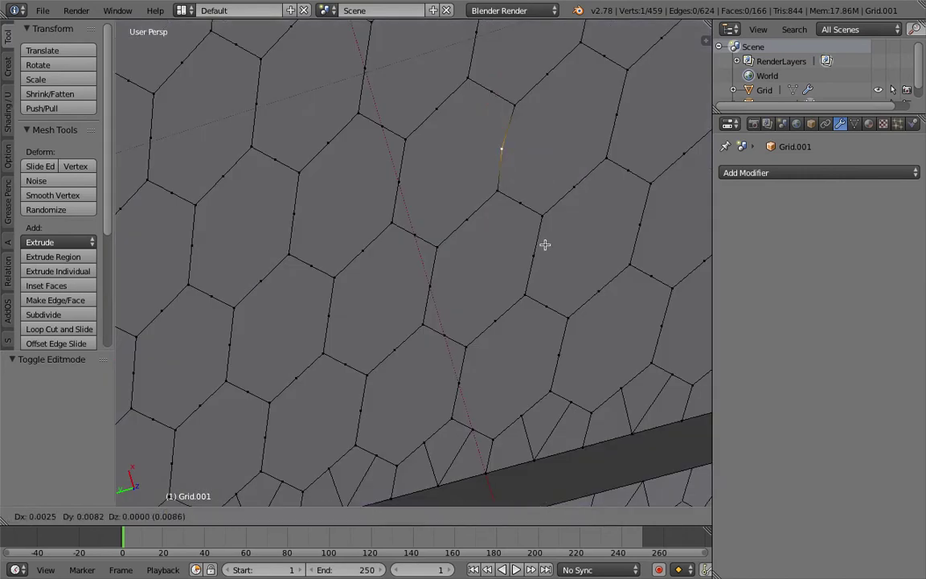
pyautogui.rightClick(564, 249)
pyautogui.moveTo(560, 249); pyautogui.dragTo(499, 258, button='middle')
# - Return to Object Mode and select the original grid that still carries its modifiers
pyautogui.press('Tab')
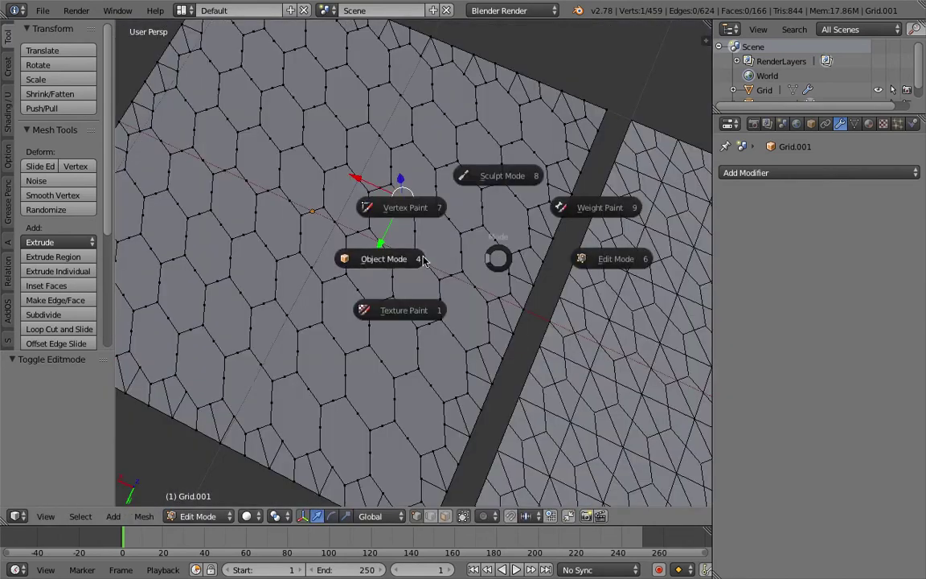
pyautogui.click(422, 259)
pyautogui.scroll(-3, 422, 258)
pyautogui.moveTo(422, 259); pyautogui.dragTo(389, 247, button='middle')
pyautogui.scroll(-2, 390, 284)
pyautogui.rightClick(404, 275)
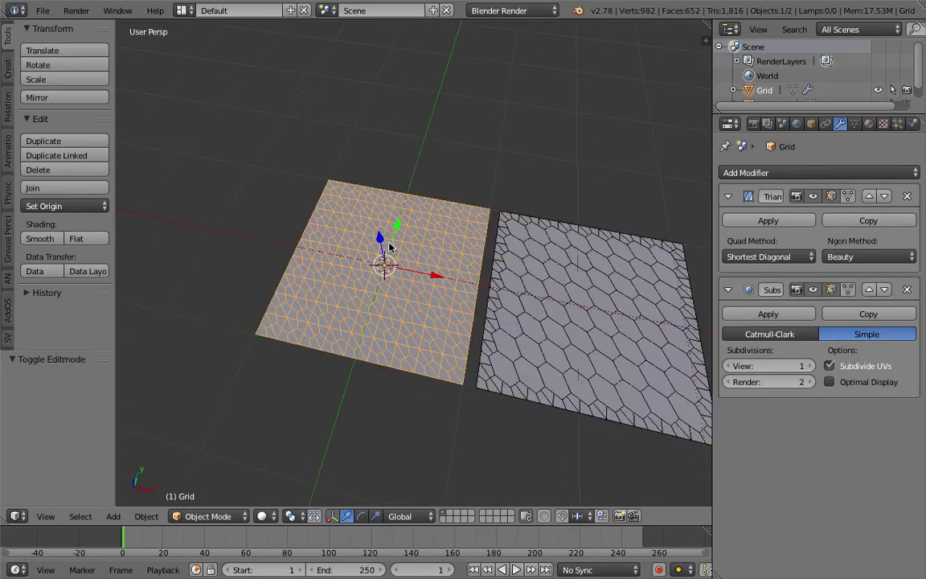
# - Switch to the Compositing layout, show the Sverchok node tree in the node editor and frame both grids in the 3D view
pyautogui.click(184, 10)
pyautogui.click(201, 64)
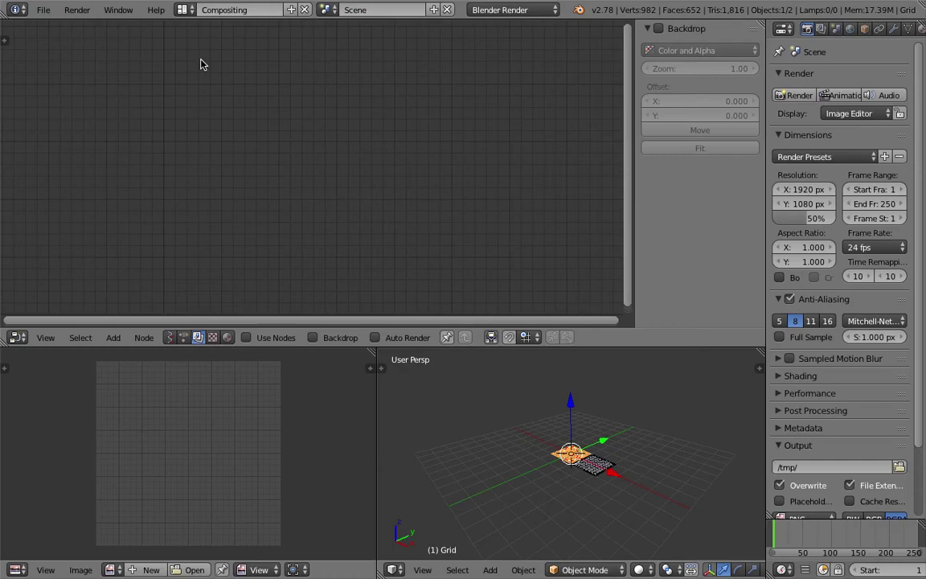
pyautogui.click(169, 337)
pyautogui.moveTo(527, 346); pyautogui.dragTo(530, 297)
pyautogui.moveTo(572, 369); pyautogui.dragTo(587, 424, button='middle')
pyautogui.scroll(5, 587, 424)
pyautogui.keyDown('shift'); pyautogui.moveTo(647, 411); pyautogui.dragTo(621, 387, button='middle'); pyautogui.keyUp('shift')
pyautogui.scroll(2, 537, 382)
pyautogui.keyDown('shift'); pyautogui.moveTo(535, 381); pyautogui.dragTo(557, 353, button='middle'); pyautogui.keyUp('shift')
pyautogui.scroll(2, 563, 366)
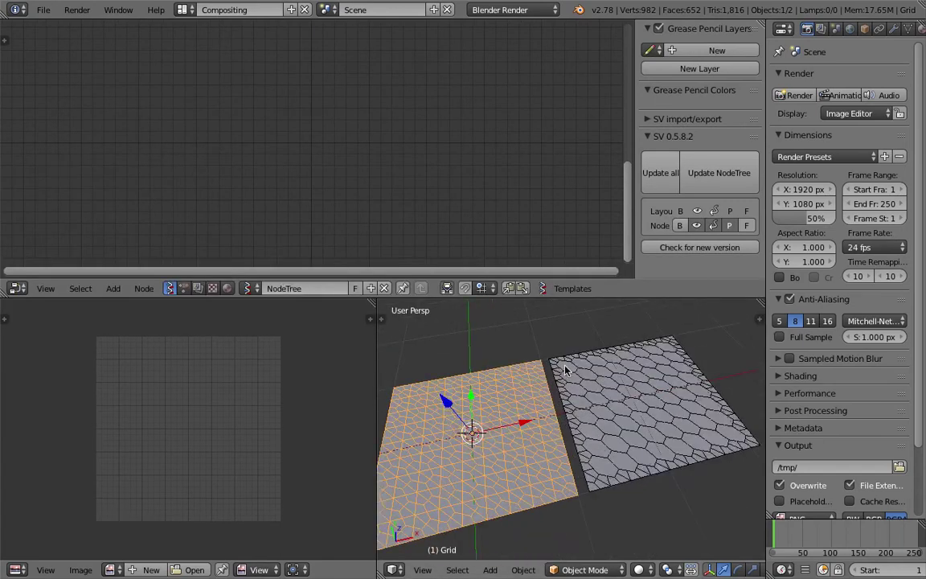
# - Add an Objects in mk2 node to the enlarged node editor and place a duplicate directly below it
pyautogui.hotkey('alt', 'space')
pyautogui.write('obj')
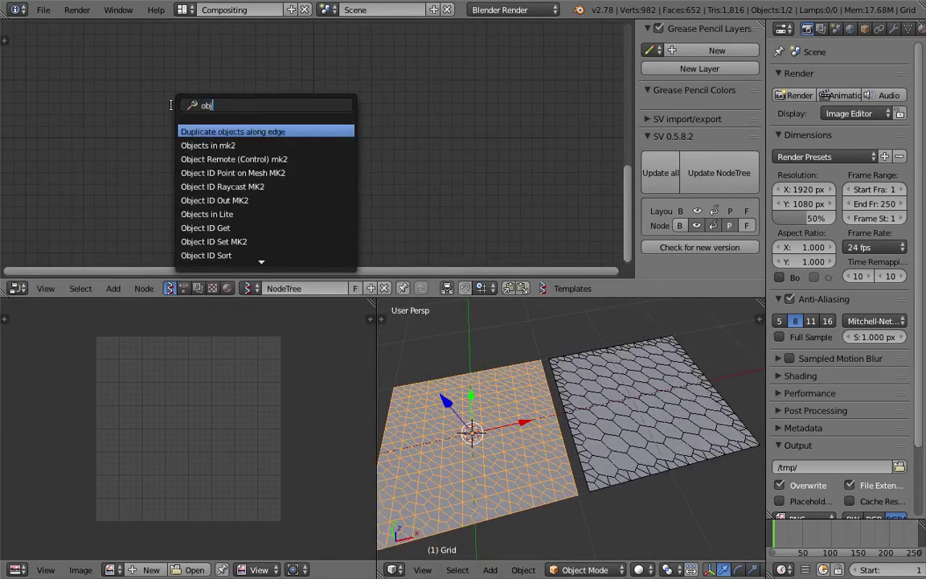
pyautogui.press('Down')
pyautogui.press('Return')
pyautogui.click(132, 30)
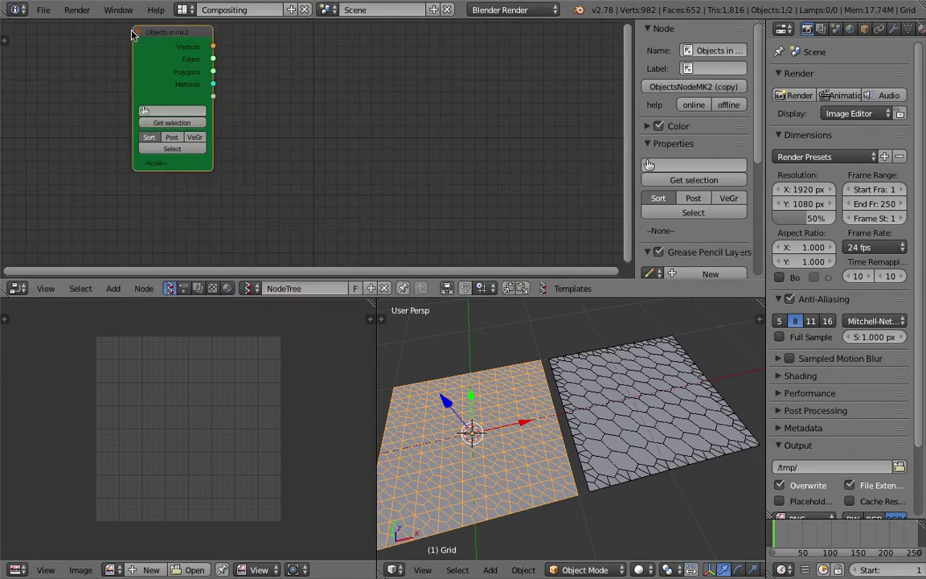
pyautogui.moveTo(317, 298); pyautogui.dragTo(317, 352)
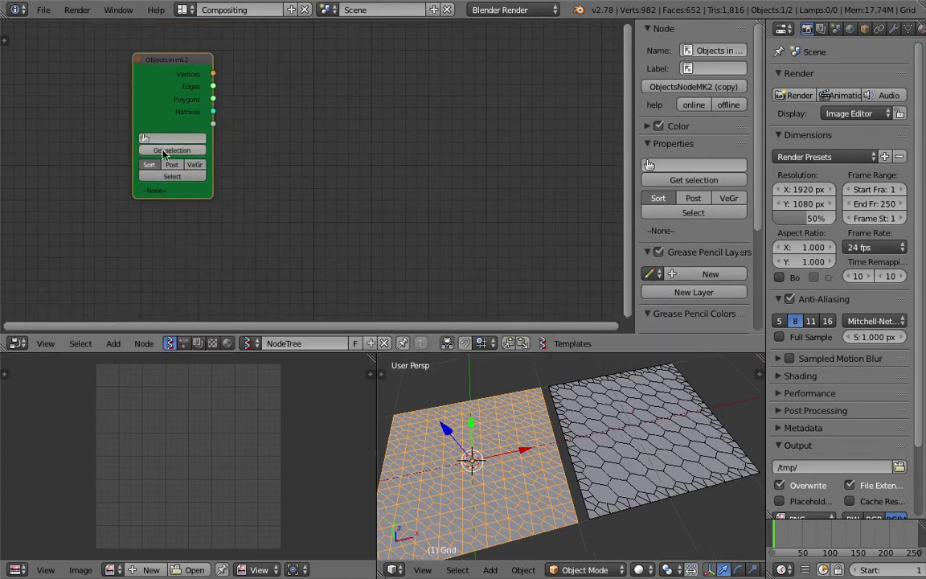
pyautogui.hotkey('shift', 'd')
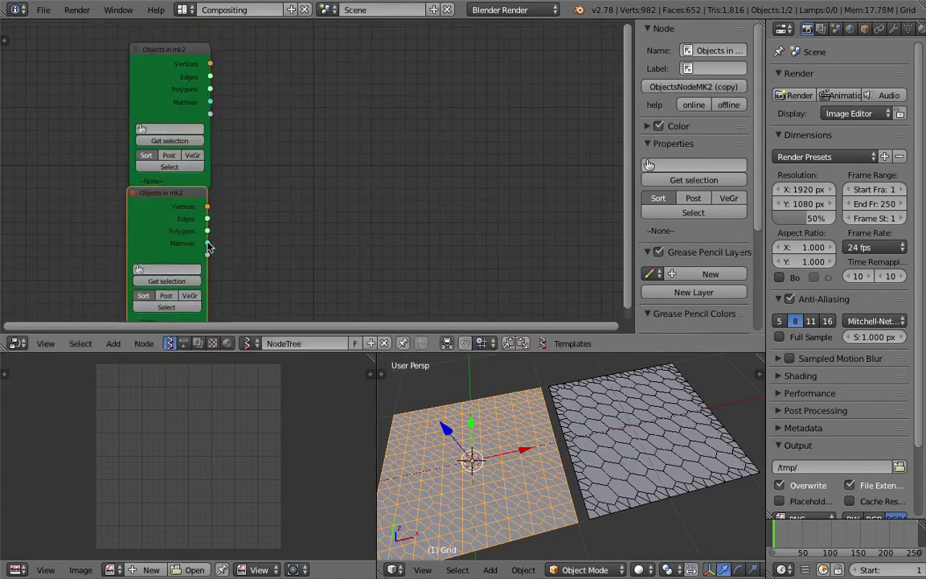
pyautogui.click(185, 255)
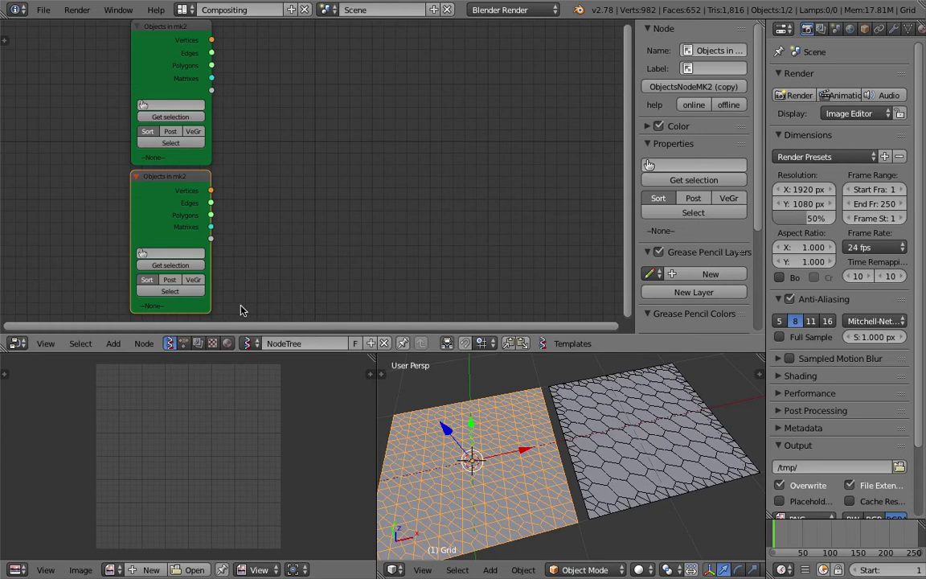
# - Load the selected Grid into both Objects in mk2 nodes, with Post enabled on the lower one
pyautogui.click(194, 266)
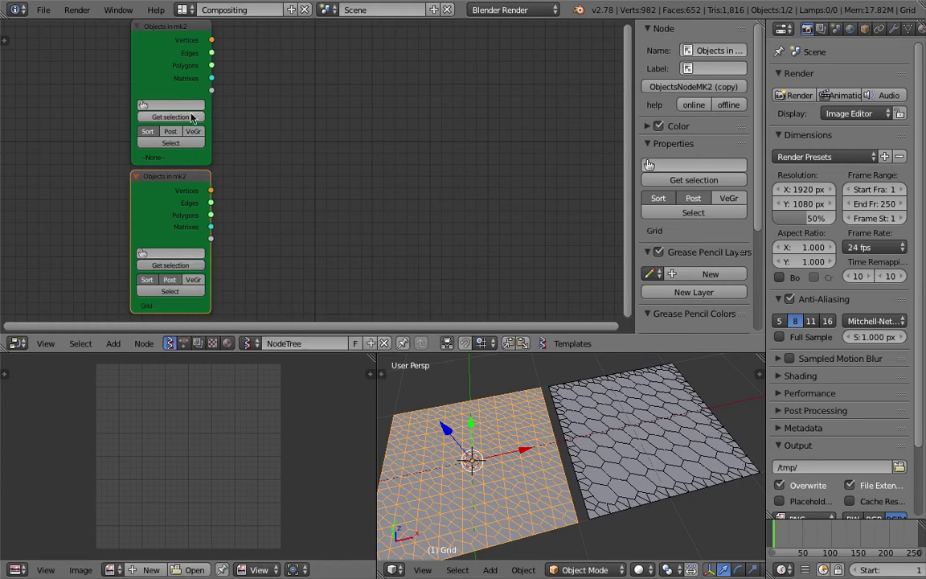
pyautogui.click(192, 117)
pyautogui.moveTo(355, 157); pyautogui.dragTo(353, 155, button='middle')
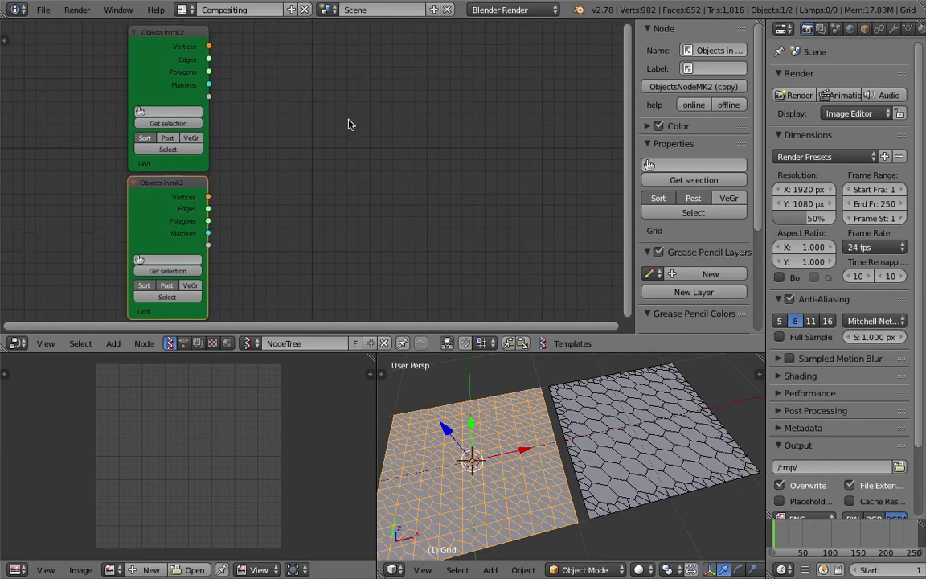
# - Add a Viewer Draw node and connect the upper Objects in mk2 node's Vertices to its vertices input
pyautogui.press('space')
pyautogui.write('vie')
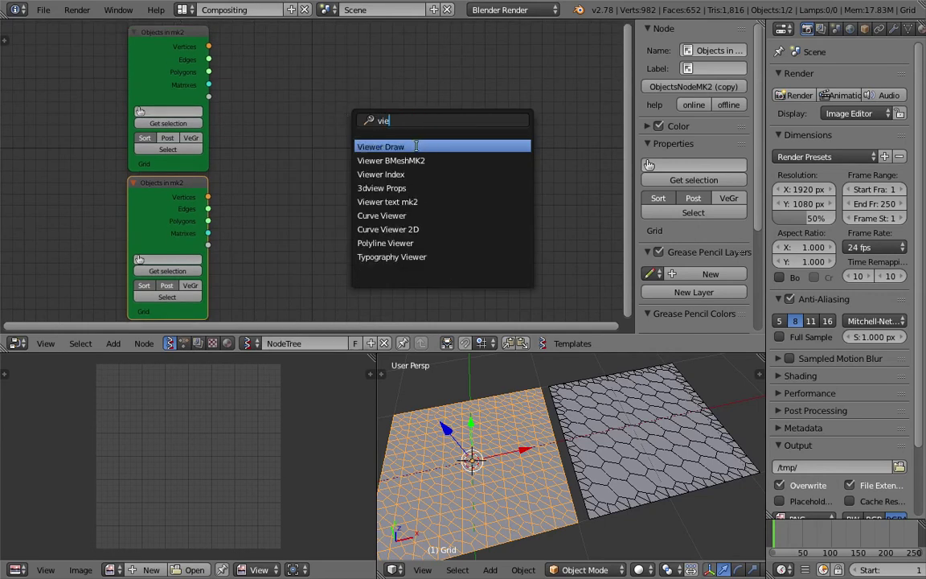
pyautogui.click(416, 146)
pyautogui.click(355, 57)
pyautogui.moveTo(208, 47); pyautogui.dragTo(354, 139)
pyautogui.moveTo(394, 64); pyautogui.dragTo(380, 50)
pyautogui.moveTo(522, 462); pyautogui.dragTo(551, 448, button='middle')
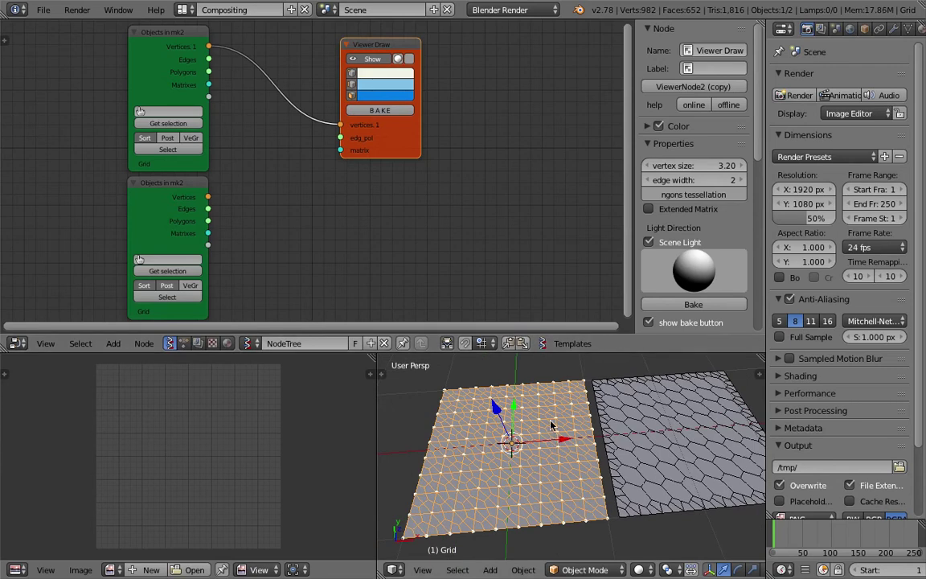
# - Split off an Outliner above the Properties editor and hide the original Grid object
pyautogui.click(865, 28)
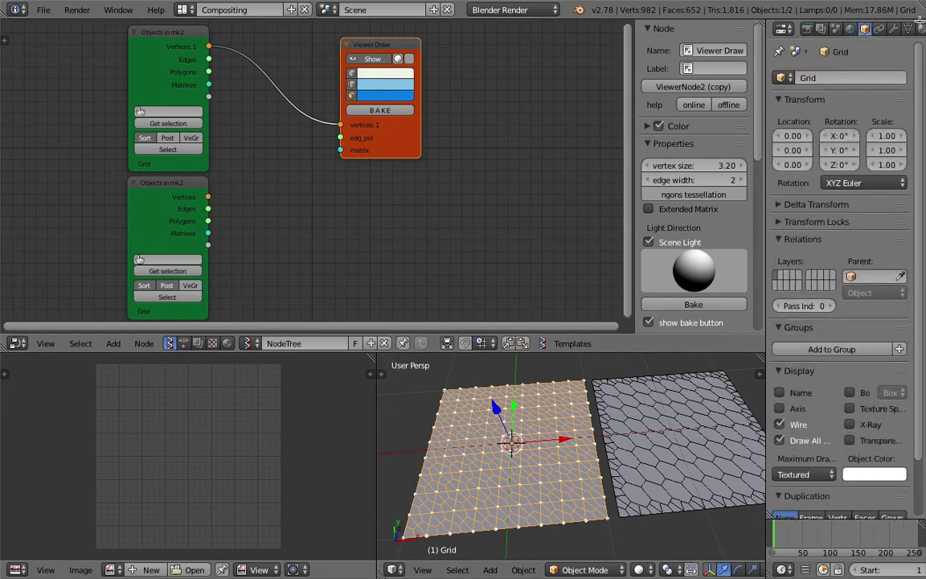
pyautogui.moveTo(921, 20); pyautogui.dragTo(916, 169)
pyautogui.click(784, 30)
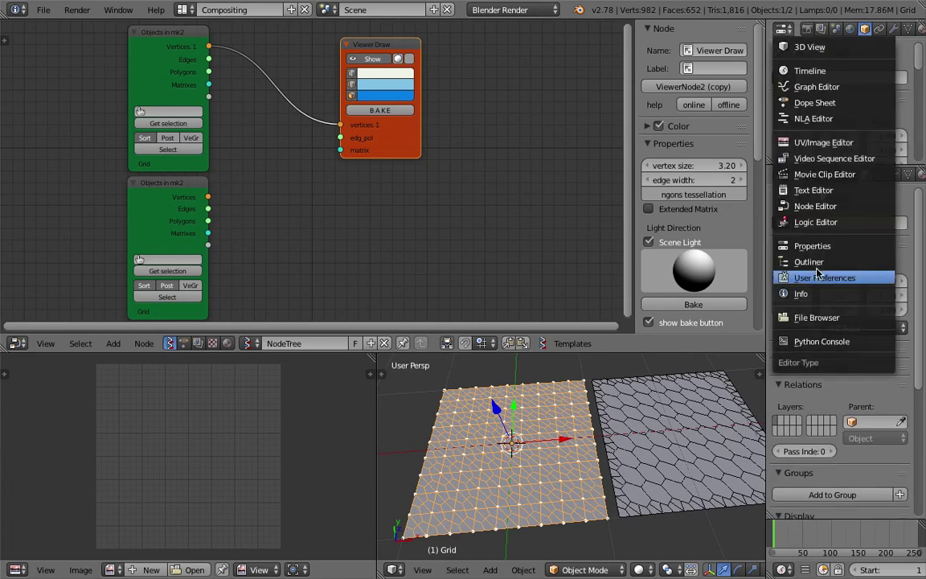
pyautogui.click(818, 276)
pyautogui.click(784, 155)
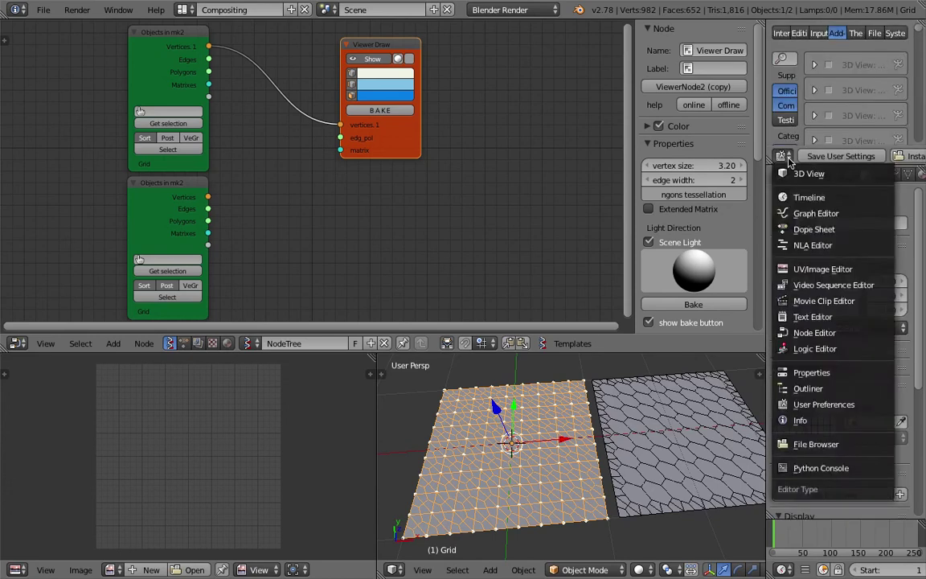
pyautogui.click(804, 387)
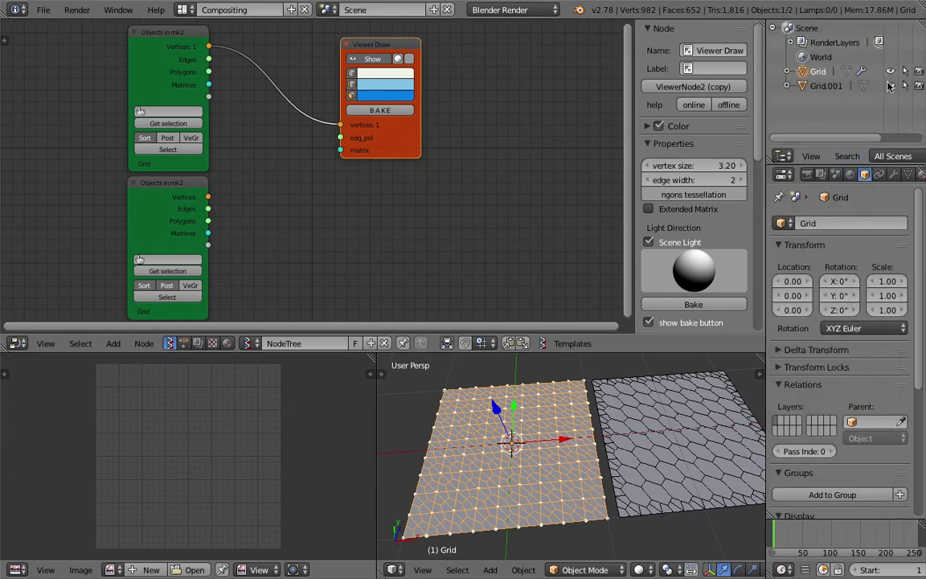
pyautogui.press('h')
pyautogui.moveTo(655, 367); pyautogui.dragTo(607, 404, button='middle')
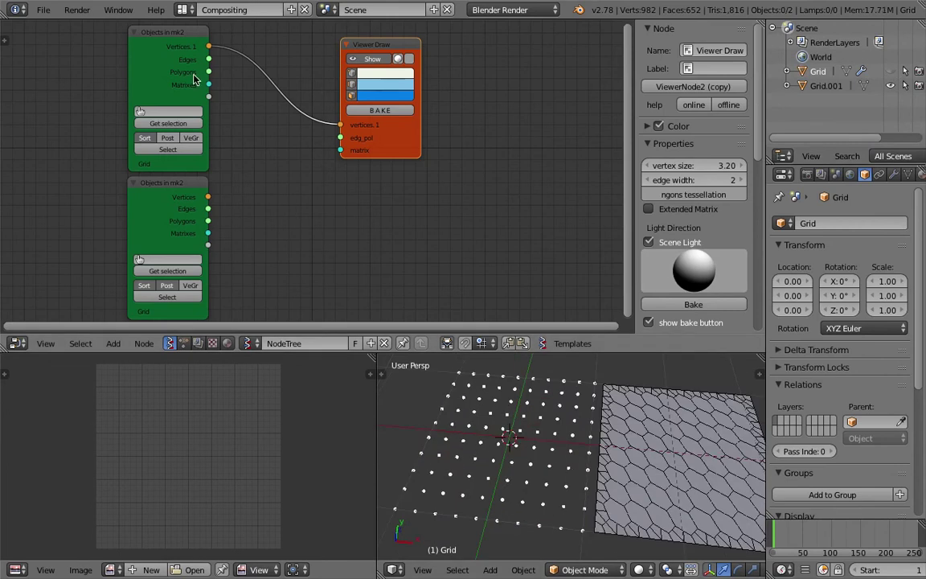
# - Enable Post on the upper Objects in mk2 node to draw the modified mesh's vertices
pyautogui.moveTo(159, 47)
pyautogui.mouseDown()
pyautogui.moveTo(168, 40)
pyautogui.moveTo(161, 44)
pyautogui.mouseUp()
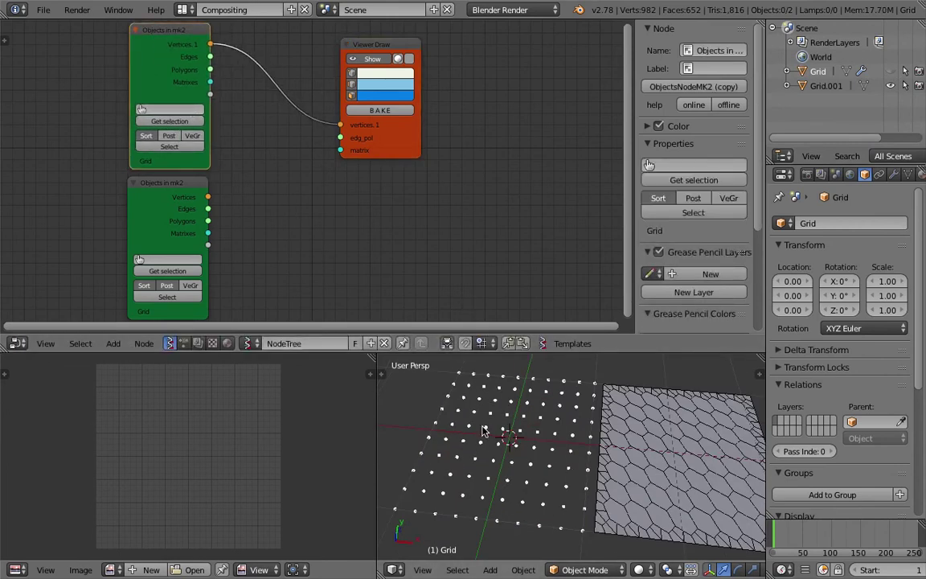
pyautogui.click(170, 136)
pyautogui.moveTo(402, 446); pyautogui.dragTo(471, 458, button='middle')
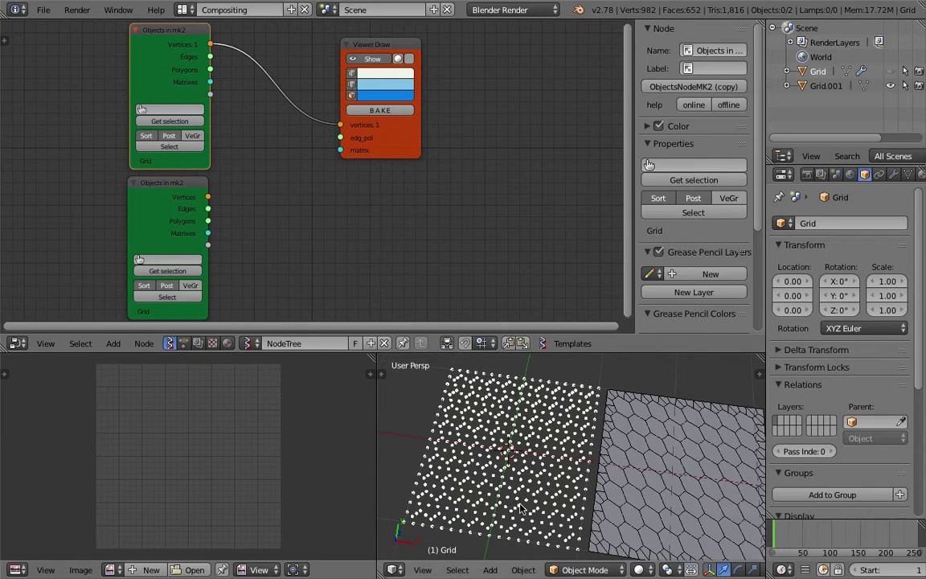
# - Merge the image editor area into the 3D view, enlarge the view's height and frame the points beside the hexagonal grid
pyautogui.moveTo(371, 357); pyautogui.dragTo(341, 422)
pyautogui.scroll(-4, 402, 394)
pyautogui.moveTo(402, 394); pyautogui.dragTo(422, 381, button='middle')
pyautogui.scroll(1, 423, 381)
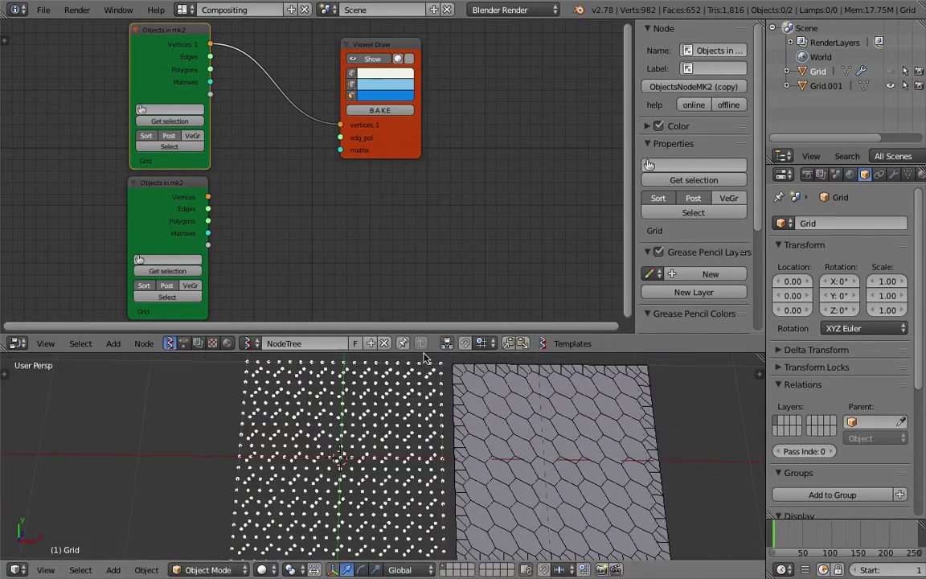
pyautogui.moveTo(426, 335); pyautogui.dragTo(426, 297)
pyautogui.moveTo(378, 361); pyautogui.dragTo(374, 406, button='middle')
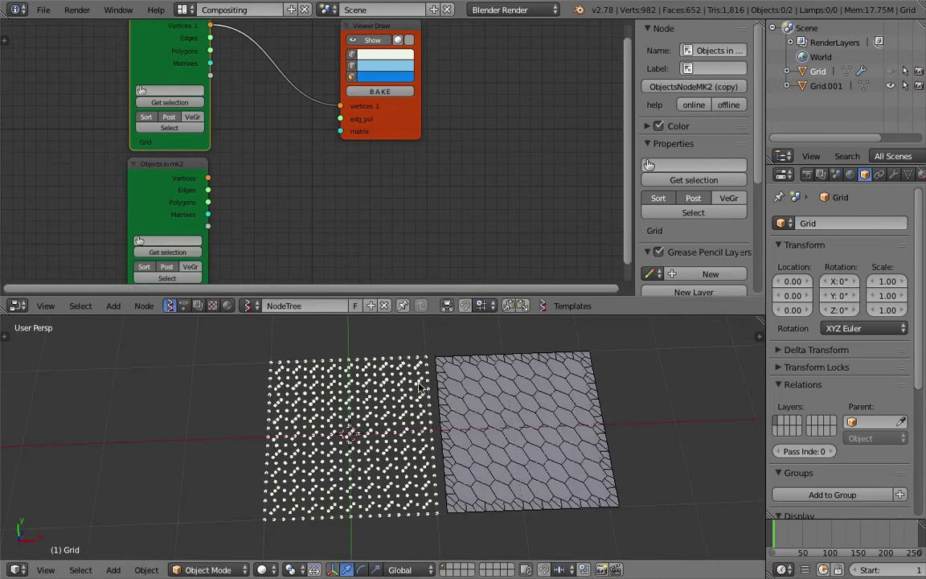
pyautogui.scroll(1, 374, 406)
pyautogui.hotkey('ctrl', 's')
pyautogui.click(377, 403)
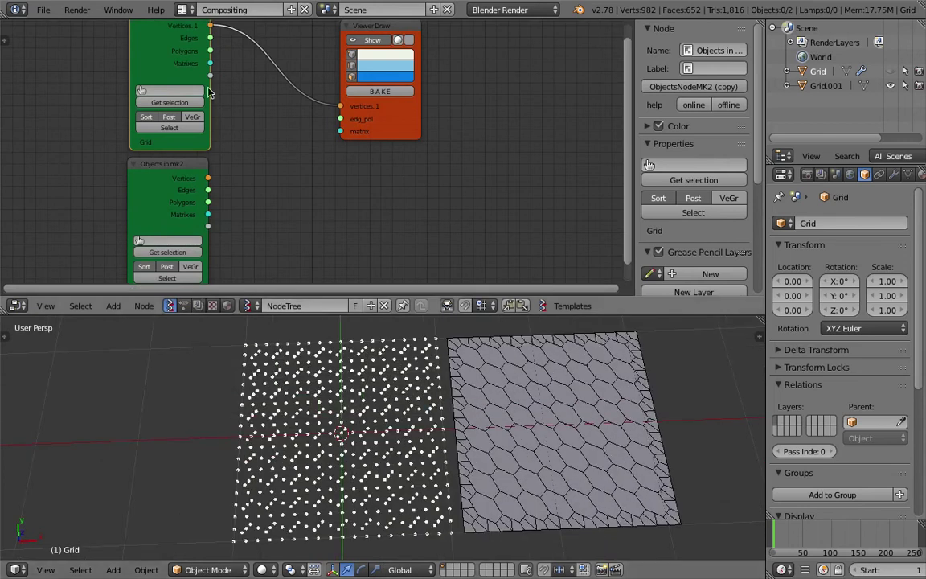
# - Disable Post on the upper Objects in mk2 node
pyautogui.click(170, 118)
pyautogui.hotkey('ctrl', 's')
pyautogui.click(170, 127)
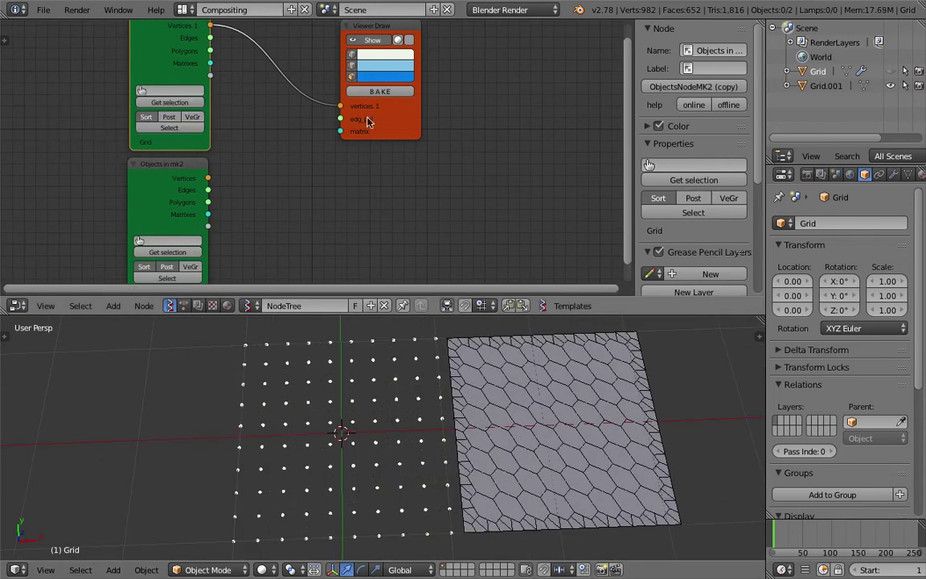
# - Enlarge the node editor, move the Viewer Draw node aside and place a duplicate of it beside the lower Objects in mk2 node
pyautogui.moveTo(368, 121)
pyautogui.mouseDown()
pyautogui.moveTo(378, 96)
pyautogui.moveTo(368, 96)
pyautogui.mouseUp()
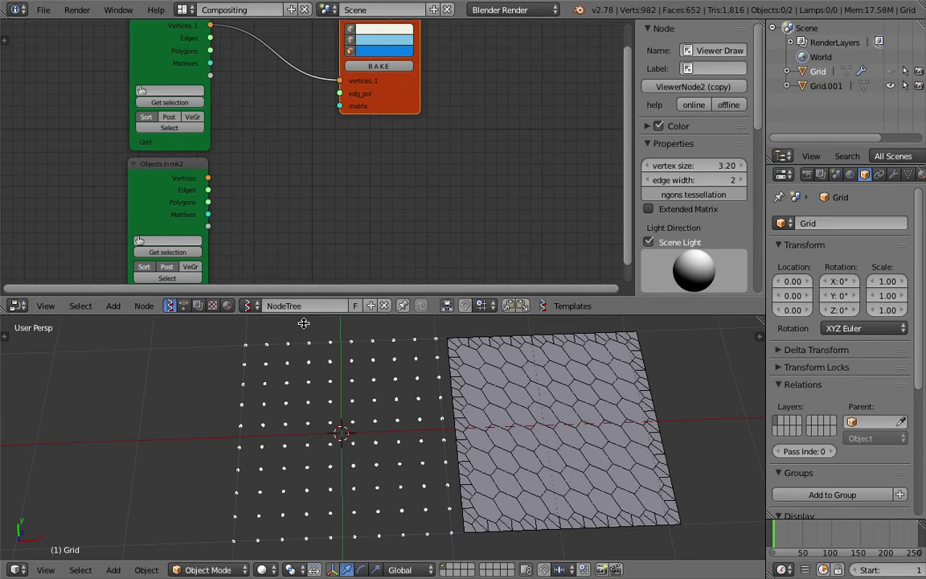
pyautogui.moveTo(304, 318); pyautogui.dragTo(298, 393)
pyautogui.moveTo(315, 214); pyautogui.dragTo(320, 204, button='middle')
pyautogui.moveTo(409, 114); pyautogui.dragTo(480, 104)
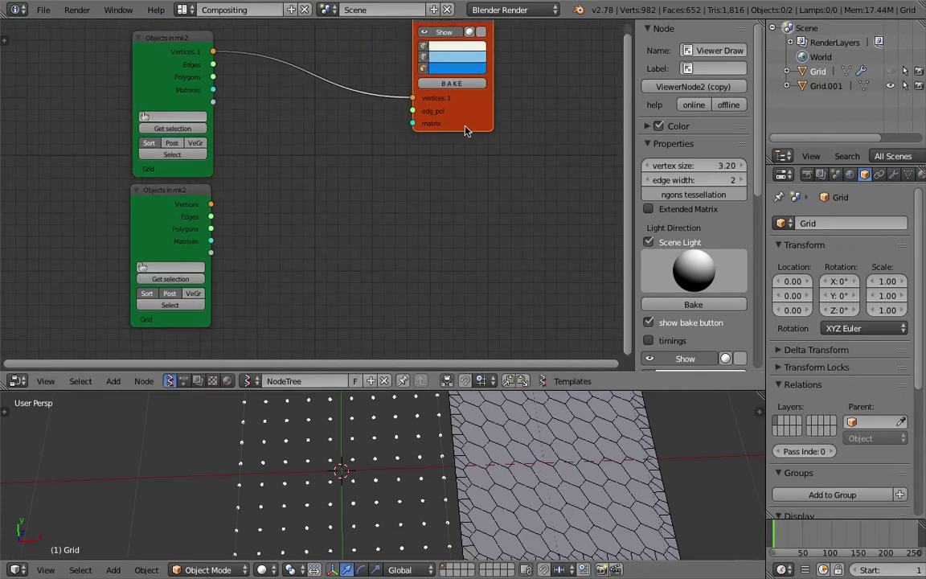
pyautogui.hotkey('shift', 'd')
pyautogui.click(500, 306)
pyautogui.moveTo(398, 272); pyautogui.dragTo(406, 218, button='middle')
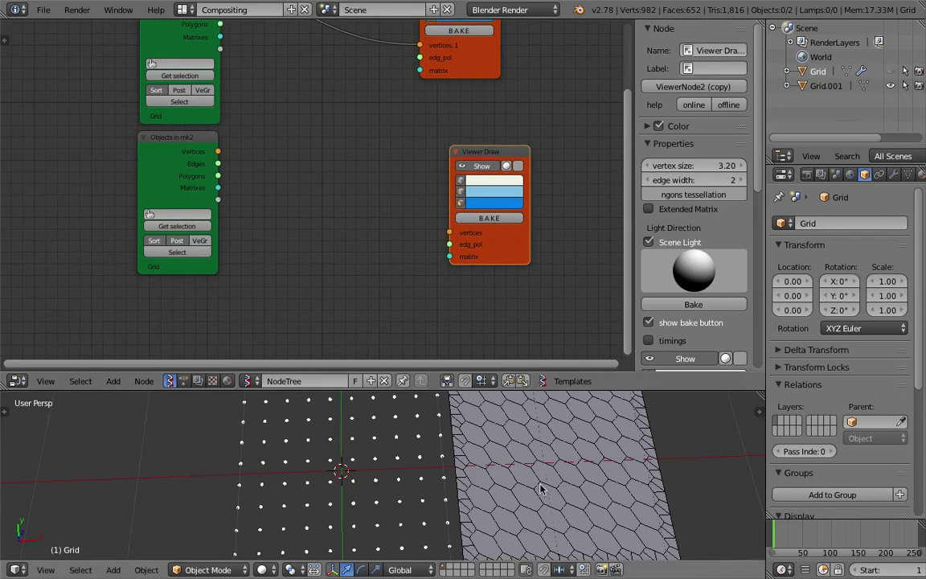
# - Add a List Slice node between the lower Objects in mk2 node and the duplicated Viewer Draw node
pyautogui.moveTo(390, 282); pyautogui.dragTo(385, 268, button='middle')
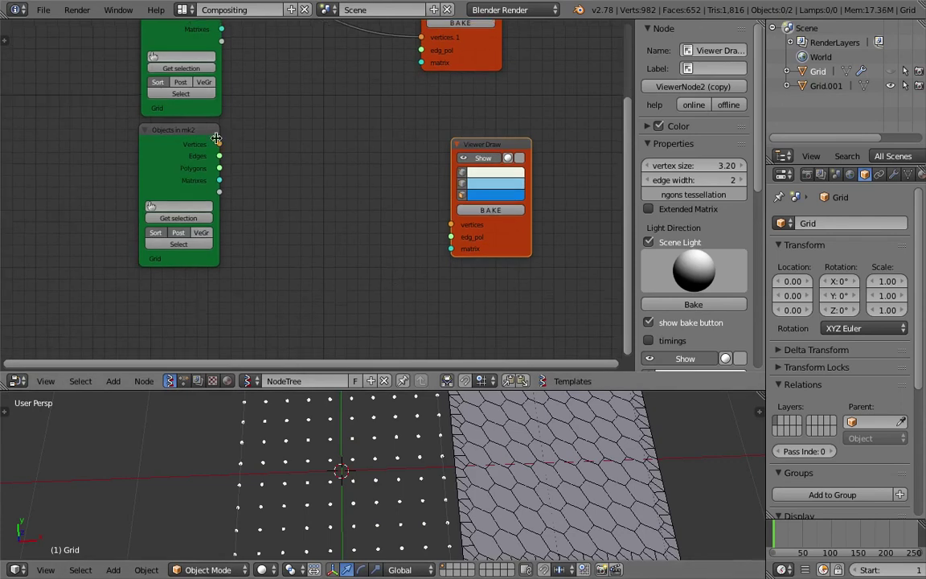
pyautogui.hotkey('shift', 'a')
pyautogui.click(308, 197)
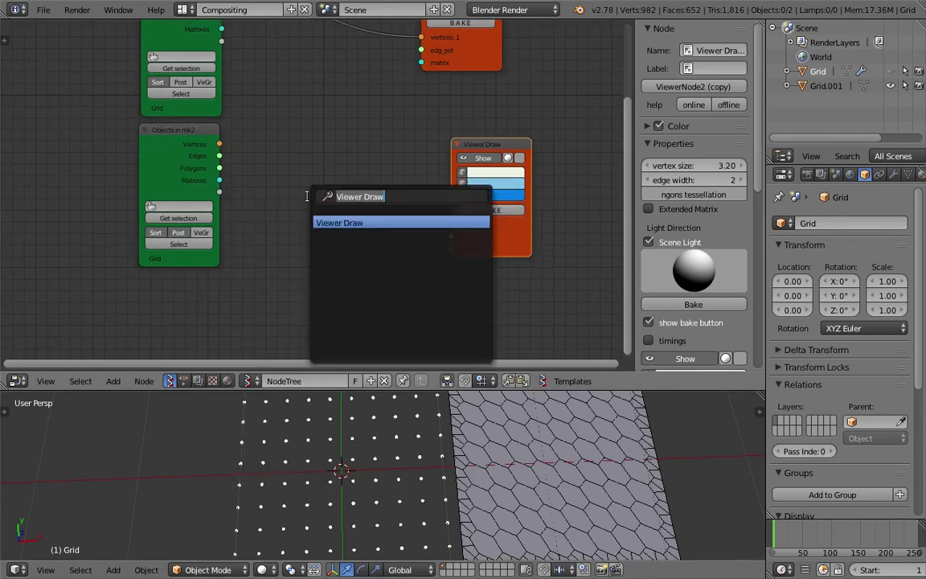
pyautogui.write('list sli')
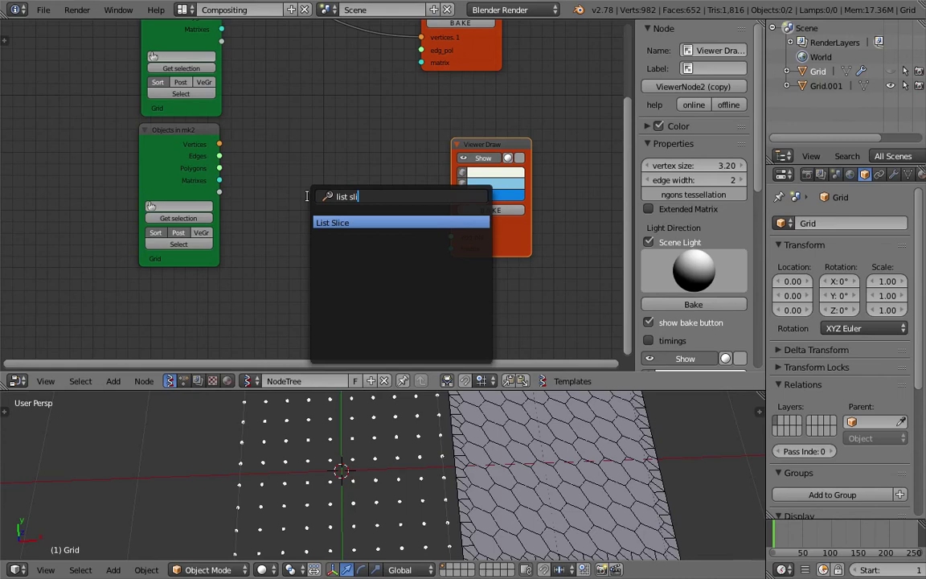
pyautogui.press('Return')
pyautogui.click(277, 136)
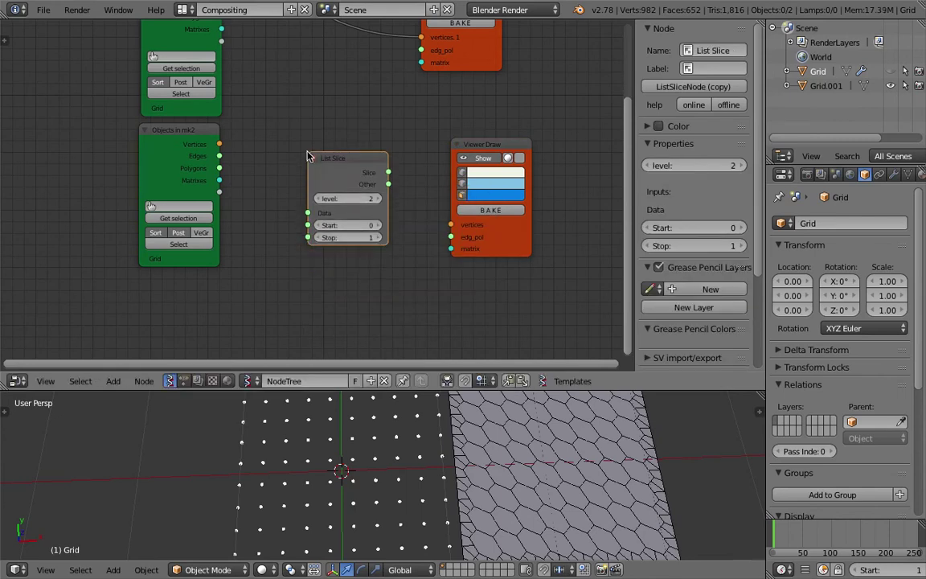
# - Connect the lower node's Vertices through List Slice's Slice output to the second Viewer Draw, and turn off Show on the first viewer
pyautogui.moveTo(220, 144); pyautogui.dragTo(307, 212)
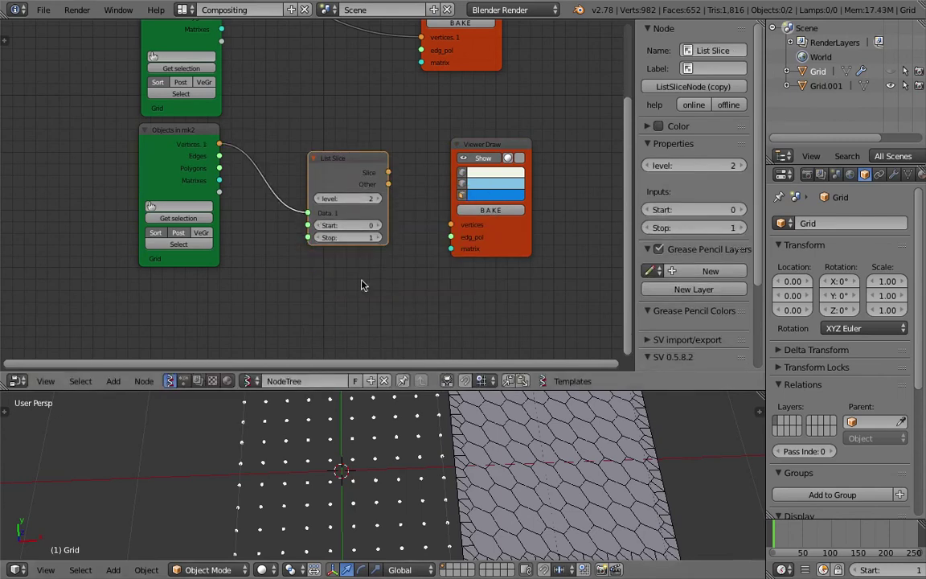
pyautogui.moveTo(389, 172); pyautogui.dragTo(452, 225)
pyautogui.scroll(-1, 392, 263)
pyautogui.moveTo(392, 263); pyautogui.dragTo(397, 392, button='middle')
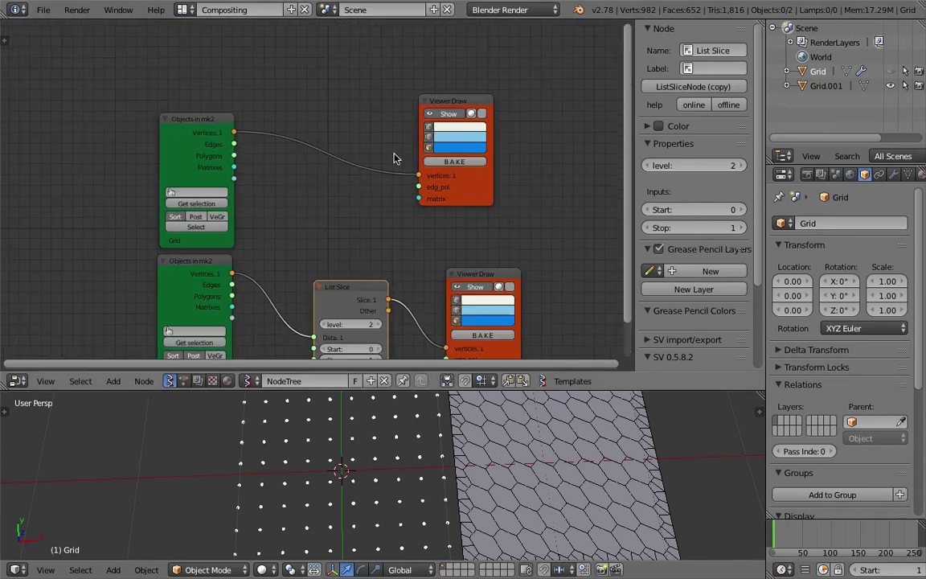
pyautogui.keyDown('shift'); pyautogui.scroll(-5, 359, 182); pyautogui.keyUp('shift')
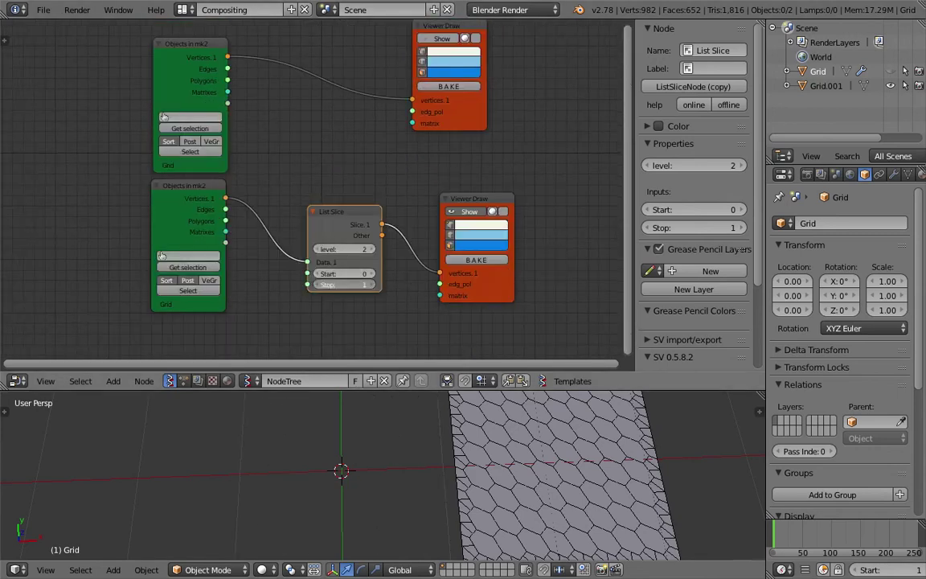
# - Set the List Slice node to level 1 with Stop at 81, and enlarge the 3D viewport
pyautogui.moveTo(356, 285); pyautogui.dragTo(394, 286)
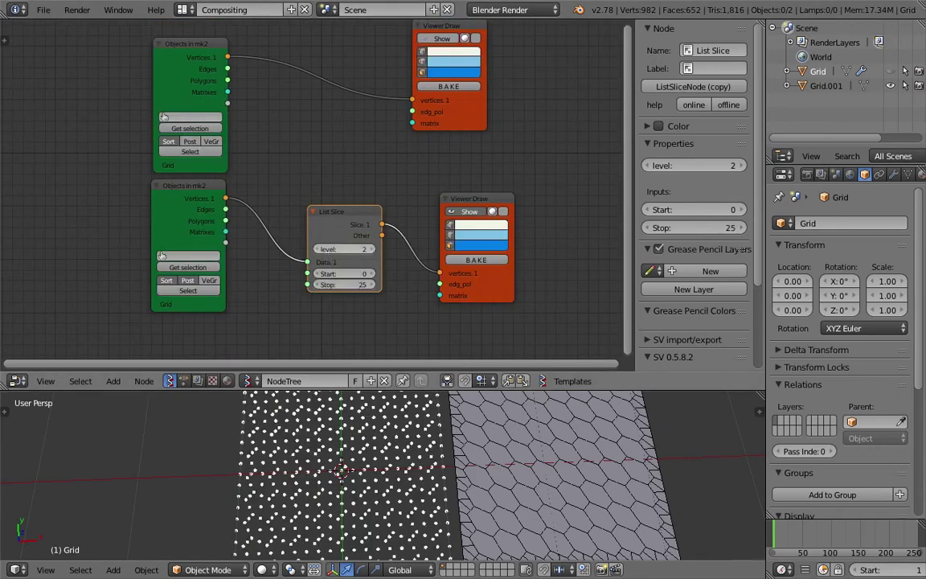
pyautogui.click(319, 249)
pyautogui.keyDown('shift'); pyautogui.scroll(-5, 334, 264); pyautogui.keyUp('shift')
pyautogui.moveTo(346, 208); pyautogui.dragTo(399, 307)
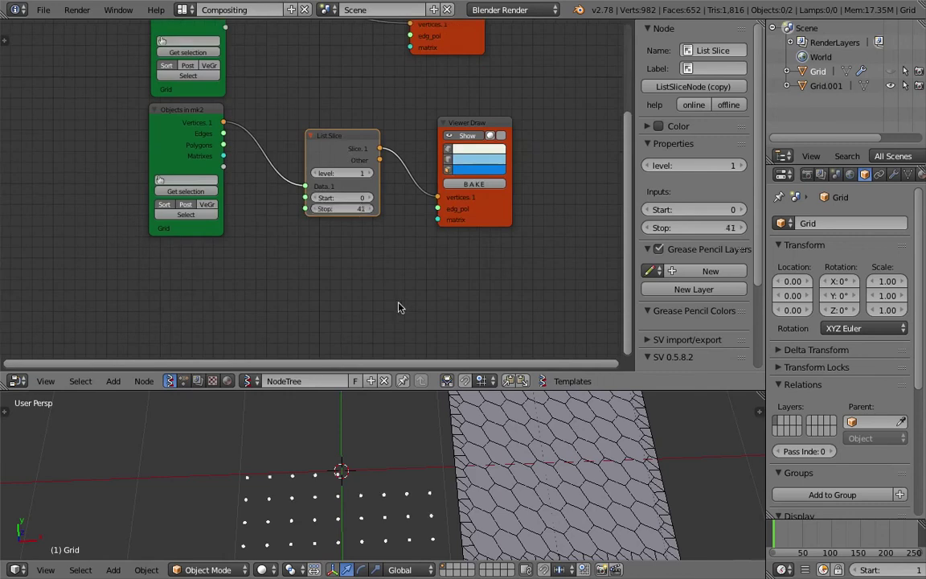
pyautogui.moveTo(428, 392); pyautogui.dragTo(388, 317)
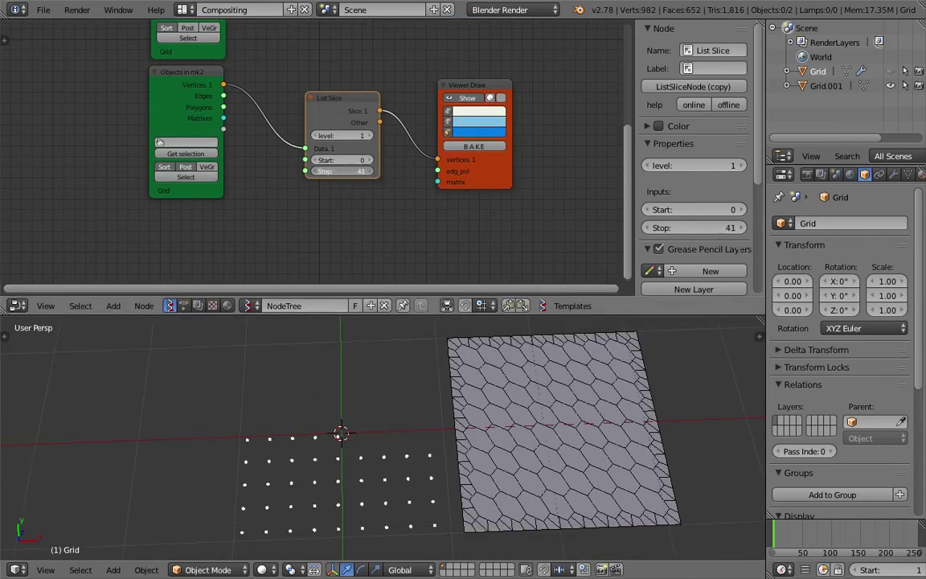
pyautogui.moveTo(344, 171); pyautogui.dragTo(330, 172)
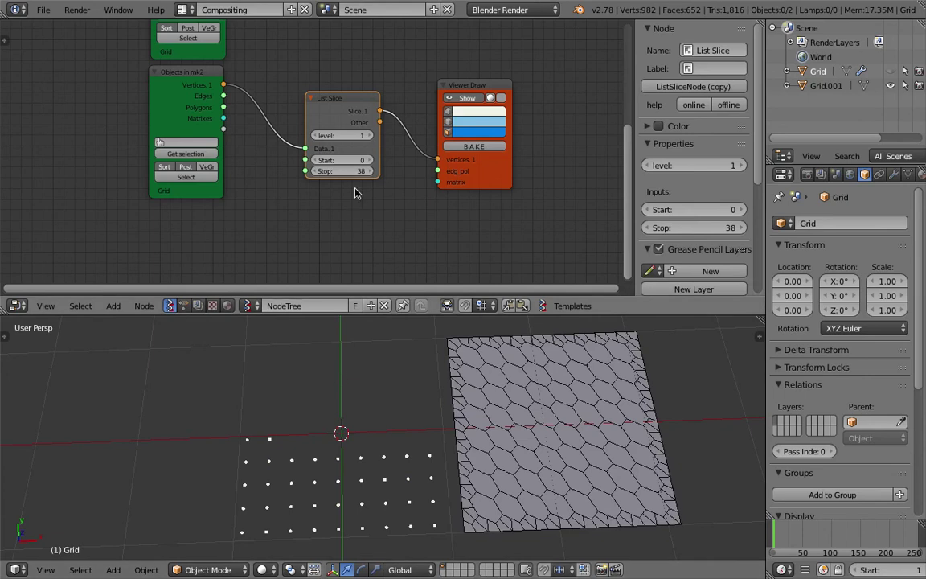
pyautogui.scroll(1, 358, 159)
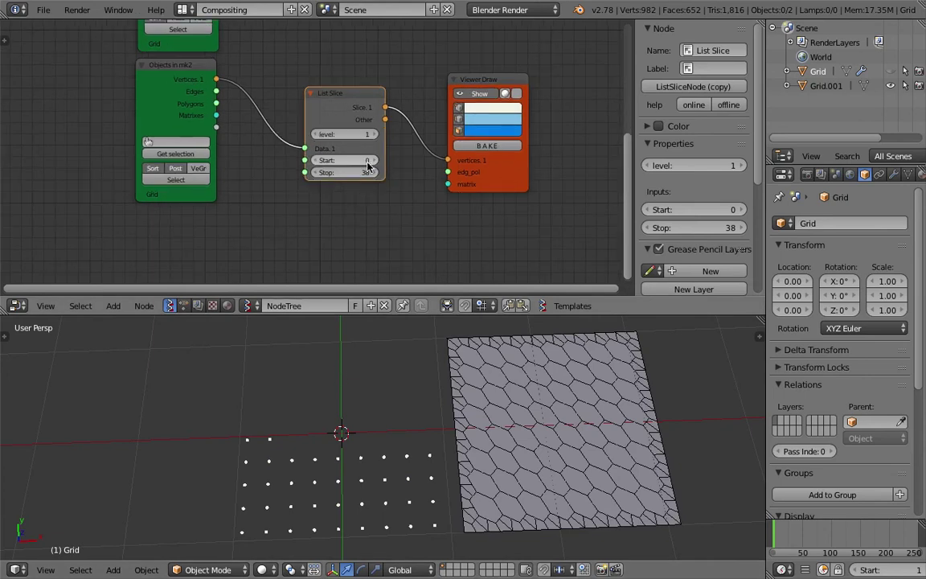
pyautogui.moveTo(362, 172); pyautogui.dragTo(384, 172)
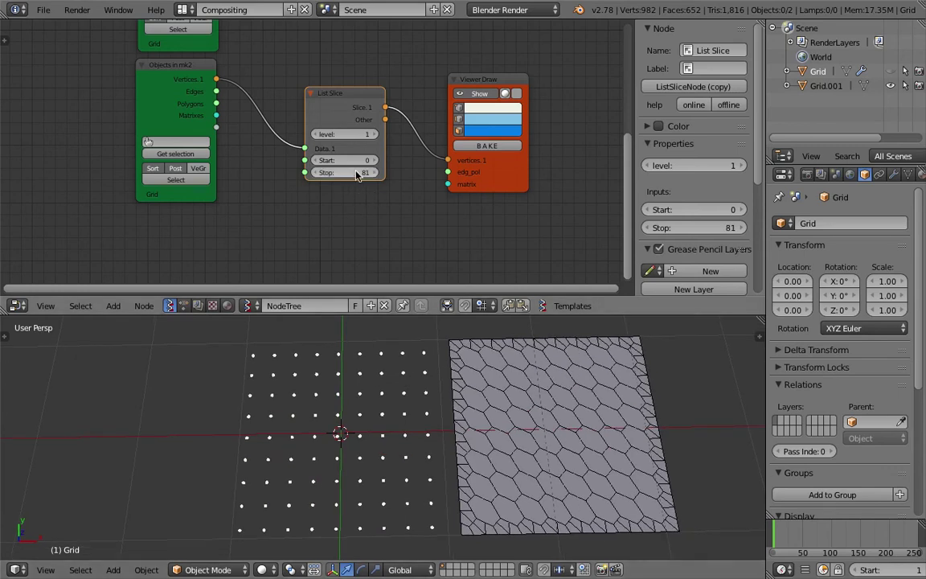
# - Set List Slice's Start to 81 and Stop to 523, and save the file
pyautogui.moveTo(357, 172); pyautogui.dragTo(377, 172)
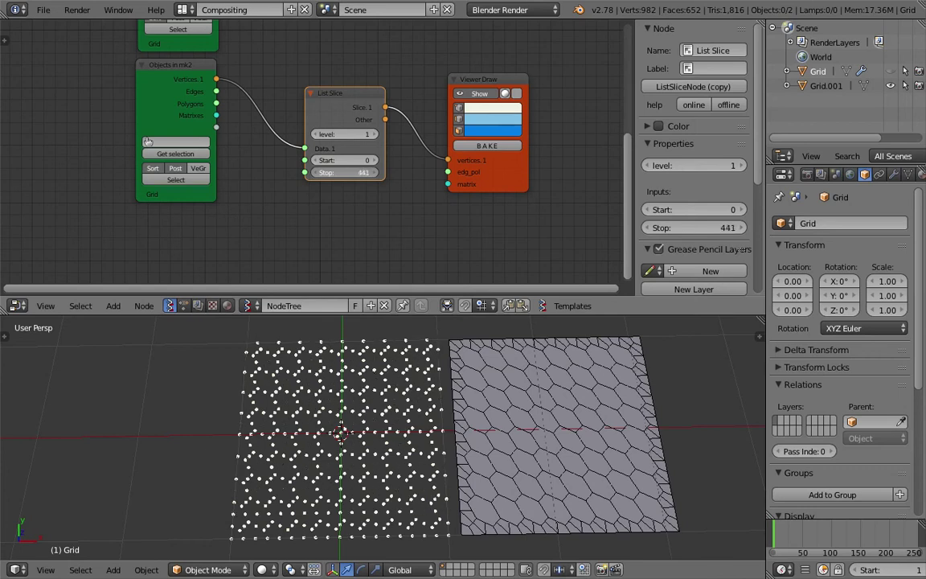
pyautogui.moveTo(354, 161); pyautogui.dragTo(376, 161)
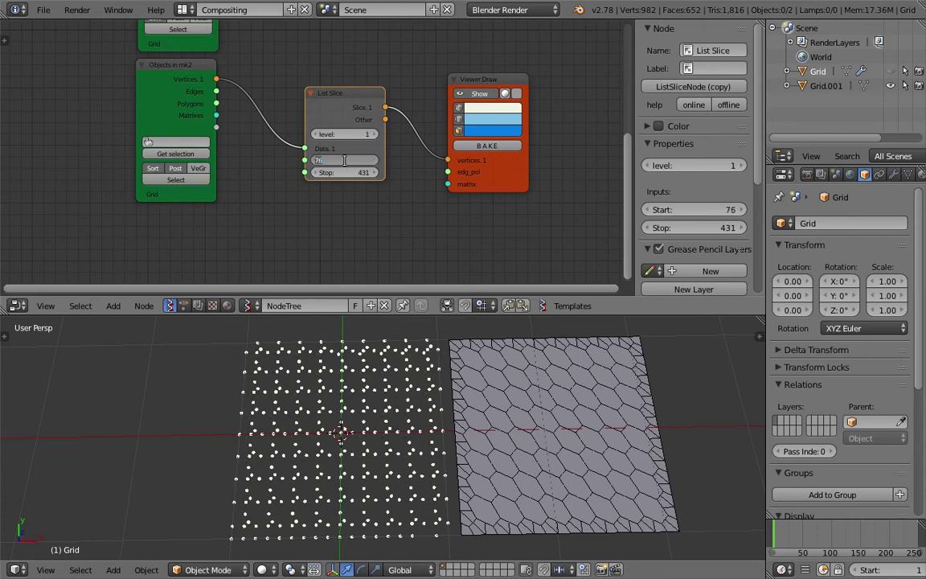
pyautogui.press('Return')
pyautogui.hotkey('ctrl', 's')
pyautogui.press('Return')
# - Spread the lower Objects in mk2 and List Slice nodes apart and place a duplicate of List Slice below the original
pyautogui.moveTo(182, 78); pyautogui.dragTo(129, 61)
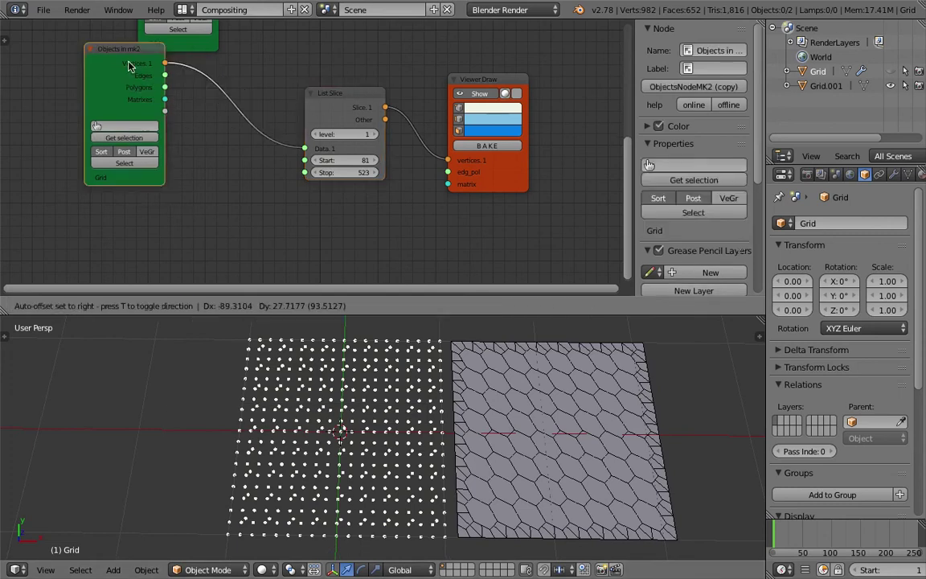
pyautogui.moveTo(325, 105); pyautogui.dragTo(318, 35)
pyautogui.hotkey('shift', 'd')
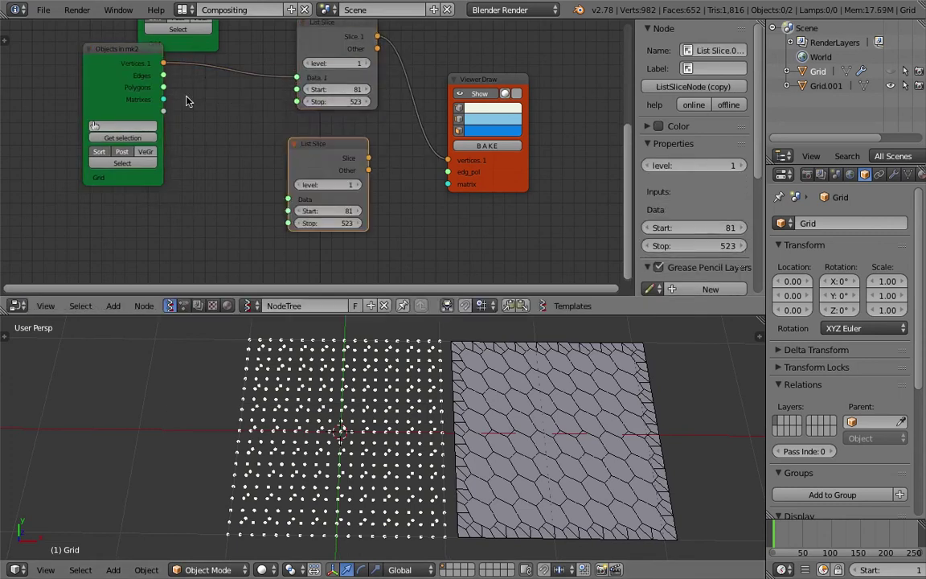
# - Connect the lower Objects in mk2 node's Edges directly to the Viewer Draw's edg_pol input and save the file
pyautogui.moveTo(163, 74)
pyautogui.mouseDown()
pyautogui.moveTo(356, 158)
pyautogui.moveTo(448, 171)
pyautogui.mouseUp()
pyautogui.moveTo(474, 407); pyautogui.dragTo(475, 424, button='middle')
pyautogui.hotkey('ctrl', 's')
pyautogui.click(476, 423)
# - Rearrange the two List Slice nodes and move the Viewer Draw node farther from them
pyautogui.moveTo(309, 152); pyautogui.dragTo(266, 163)
pyautogui.moveTo(415, 165); pyautogui.dragTo(440, 159, button='middle')
pyautogui.moveTo(512, 73); pyautogui.dragTo(535, 60)
pyautogui.moveTo(396, 124); pyautogui.dragTo(399, 123, button='middle')
pyautogui.moveTo(312, 147); pyautogui.dragTo(323, 150)
pyautogui.moveTo(325, 148); pyautogui.dragTo(325, 169, button='middle')
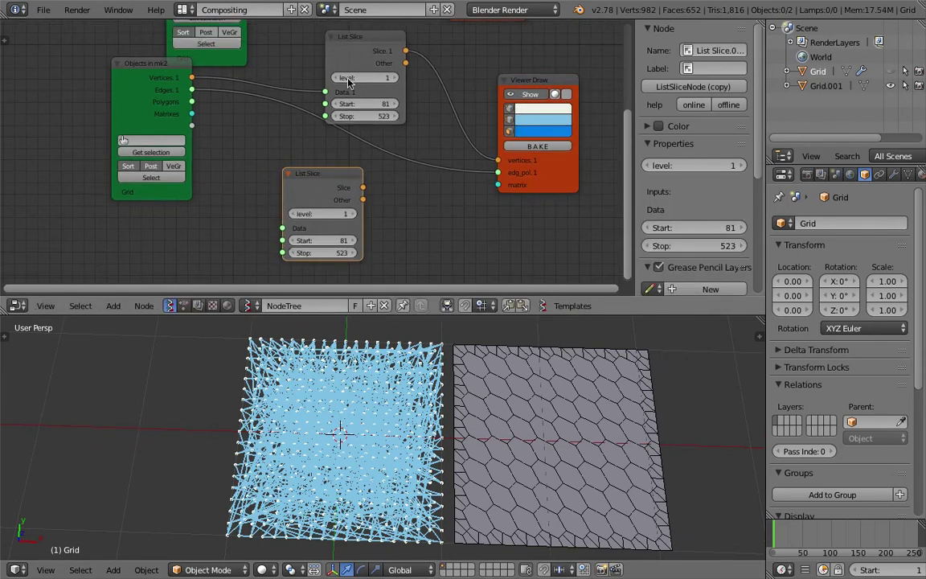
pyautogui.moveTo(351, 56); pyautogui.dragTo(337, 53)
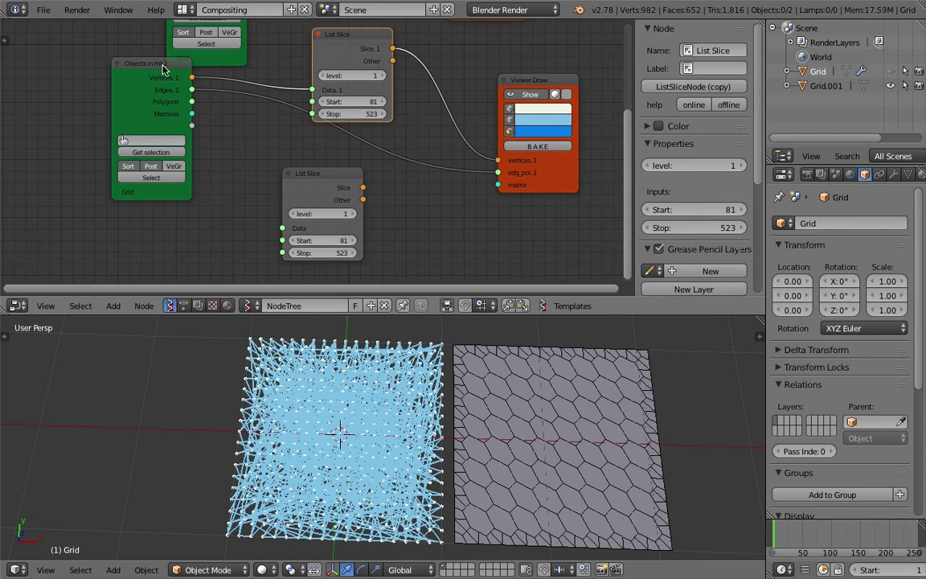
# - Route the Edges through the duplicated List Slice's Slice output into edg_pol, and set its Start to 17 and Stop to 419
pyautogui.moveTo(163, 69); pyautogui.dragTo(282, 229)
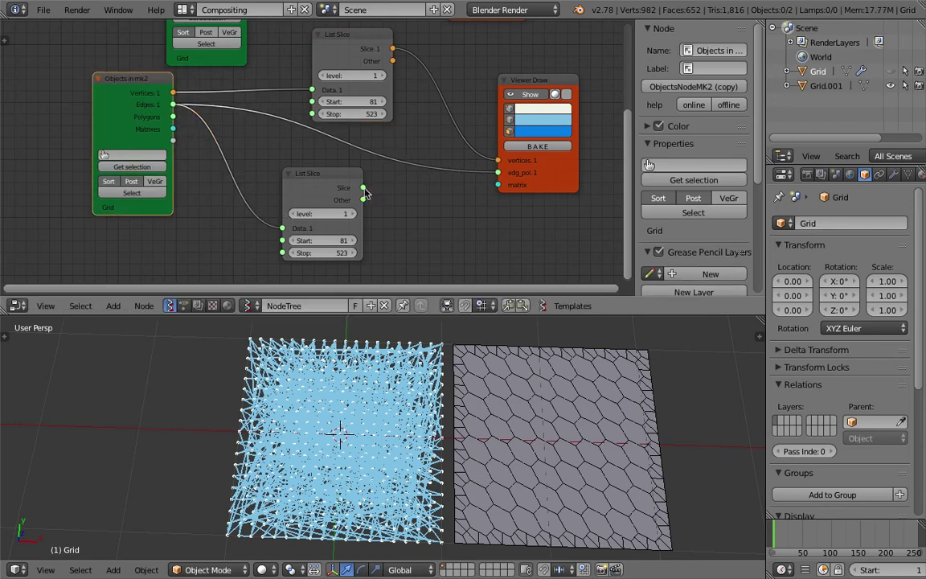
pyautogui.moveTo(363, 188); pyautogui.dragTo(499, 172)
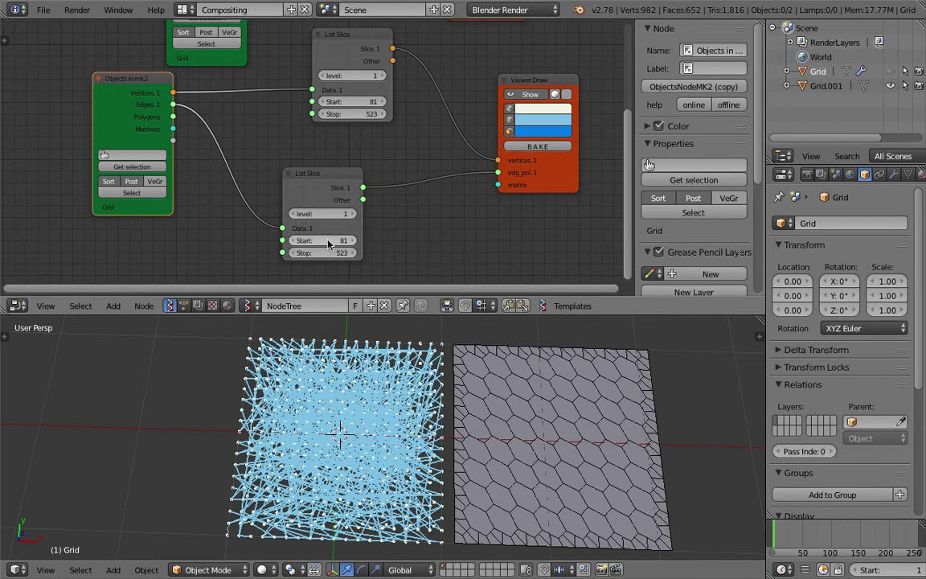
pyautogui.moveTo(321, 241); pyautogui.dragTo(217, 241)
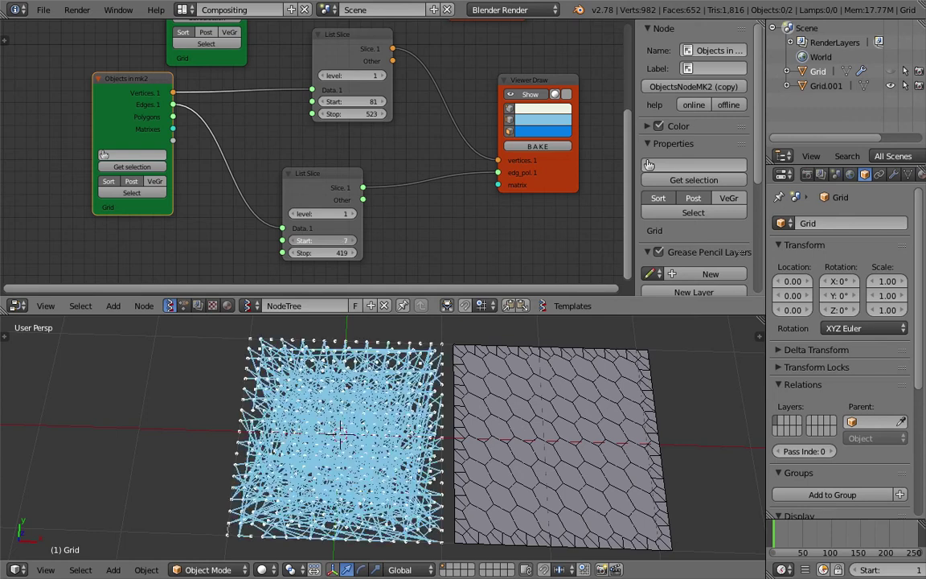
pyautogui.moveTo(408, 177); pyautogui.dragTo(379, 189, button='middle')
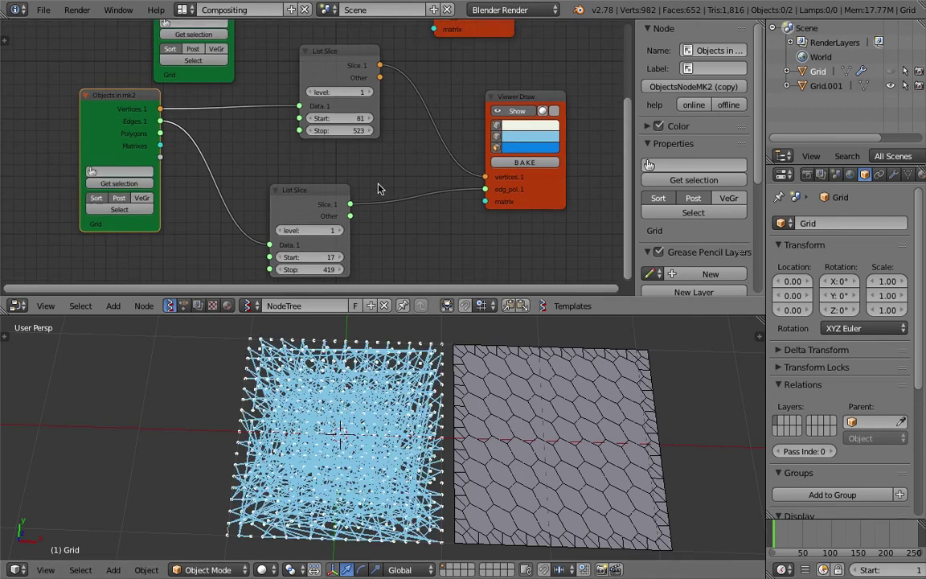
# - Try level 2 on both List Slice nodes and the lower one's Other output as the edg_pol source
pyautogui.click(366, 95)
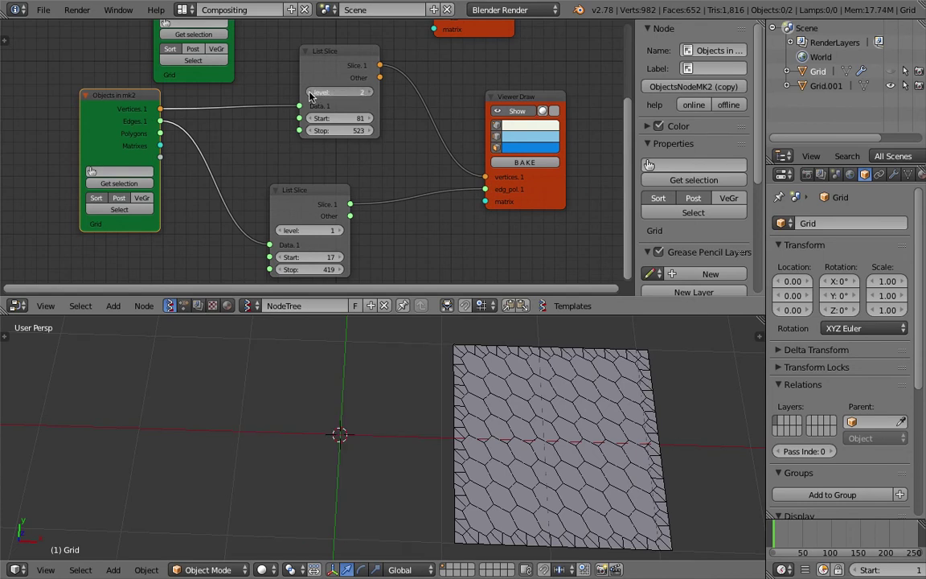
pyautogui.click(309, 93)
pyautogui.click(337, 230)
pyautogui.click(283, 231)
pyautogui.moveTo(313, 194)
pyautogui.mouseDown()
pyautogui.moveTo(341, 173)
pyautogui.moveTo(385, 196)
pyautogui.moveTo(486, 191)
pyautogui.mouseUp()
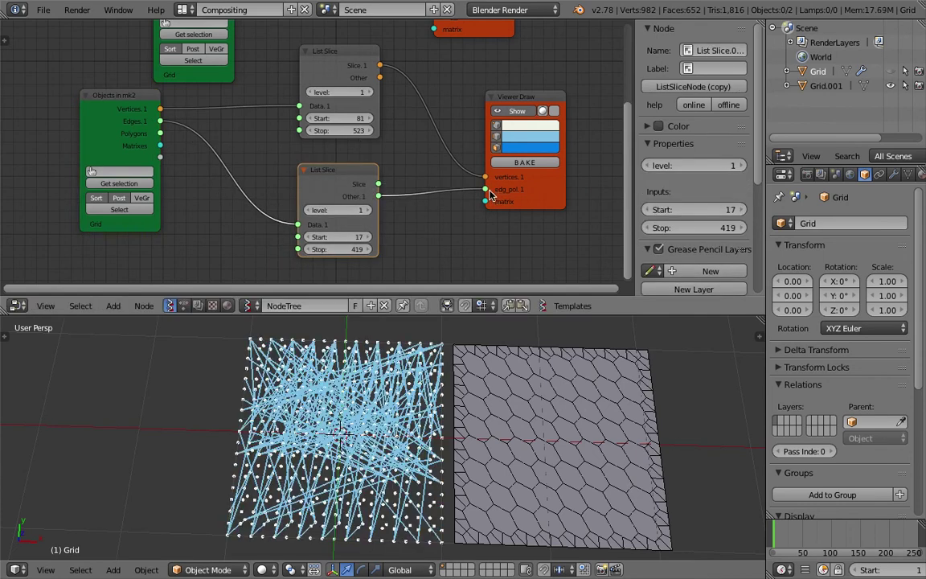
pyautogui.moveTo(379, 183); pyautogui.dragTo(486, 190)
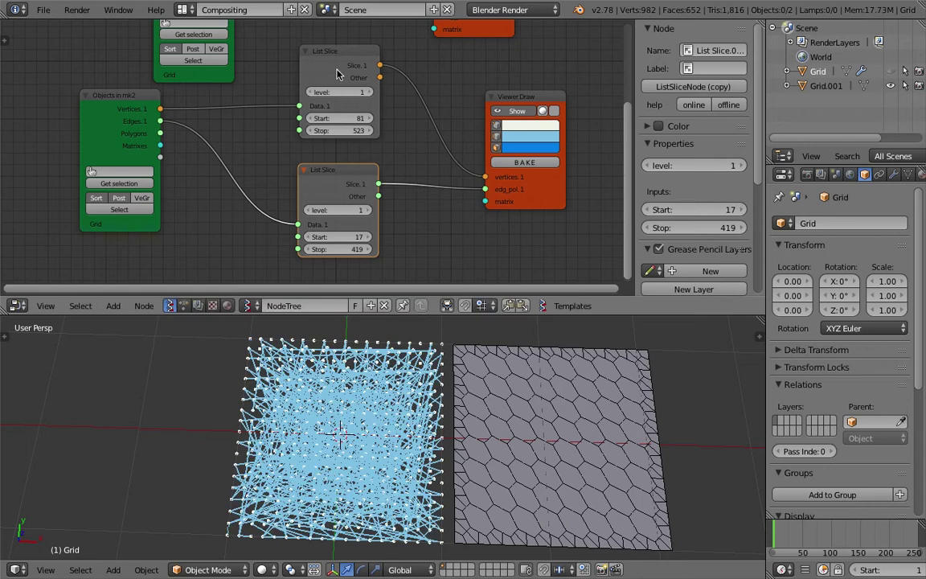
# - Space out the two List Slice nodes and connect the Objects node's Vertices directly to the Viewer Draw's vertices input
pyautogui.moveTo(336, 69); pyautogui.dragTo(306, 69)
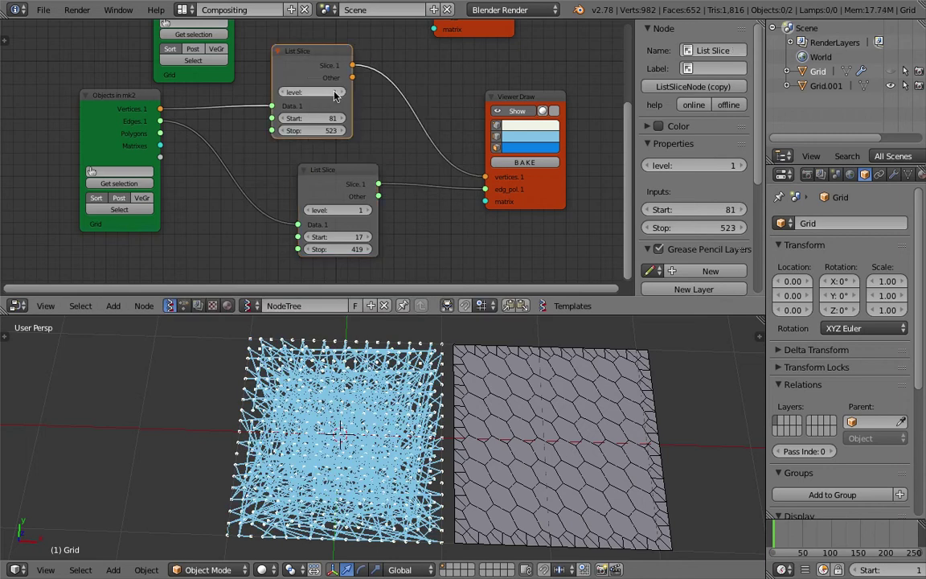
pyautogui.moveTo(306, 105); pyautogui.dragTo(307, 109, button='middle')
pyautogui.click(360, 184)
pyautogui.moveTo(360, 184); pyautogui.dragTo(330, 213)
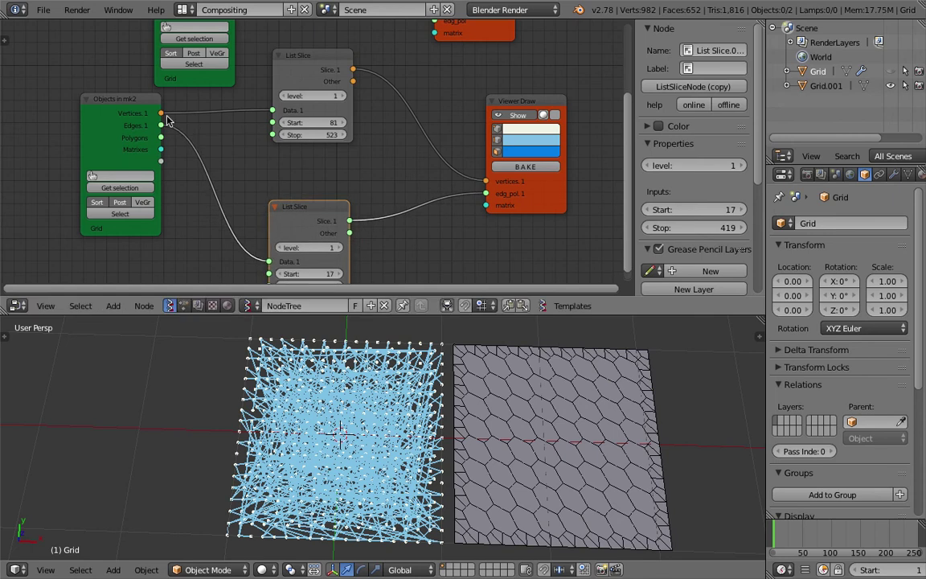
pyautogui.moveTo(161, 113)
pyautogui.mouseDown()
pyautogui.moveTo(447, 184)
pyautogui.moveTo(481, 183)
pyautogui.mouseUp()
# - Set the lower List Slice's Start to 0 and Stop to 486, and save the file
pyautogui.moveTo(414, 178); pyautogui.dragTo(435, 128, button='middle')
pyautogui.moveTo(352, 207); pyautogui.dragTo(361, 179, button='middle')
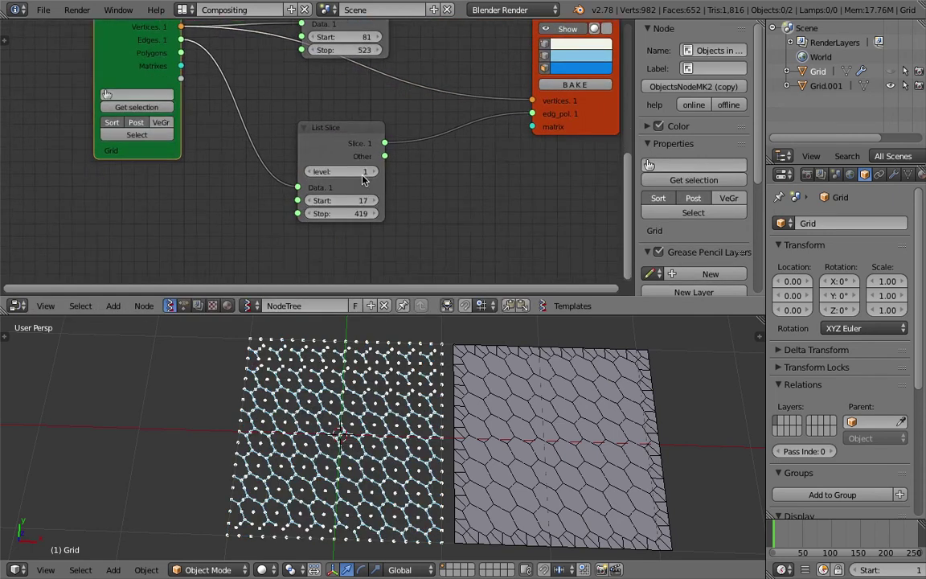
pyautogui.scroll(1, 325, 157)
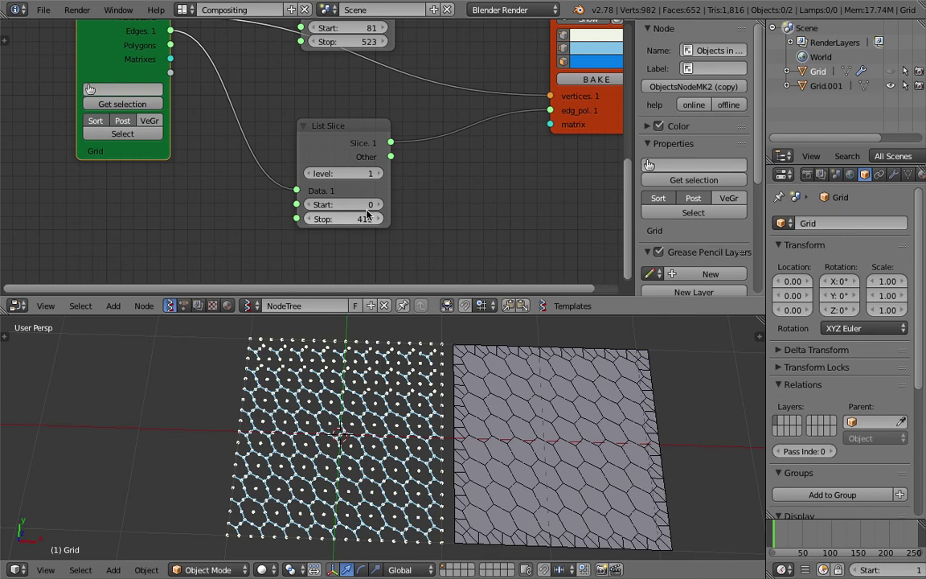
pyautogui.moveTo(368, 214)
pyautogui.mouseDown()
pyautogui.moveTo(414, 219)
pyautogui.moveTo(390, 219)
pyautogui.mouseUp()
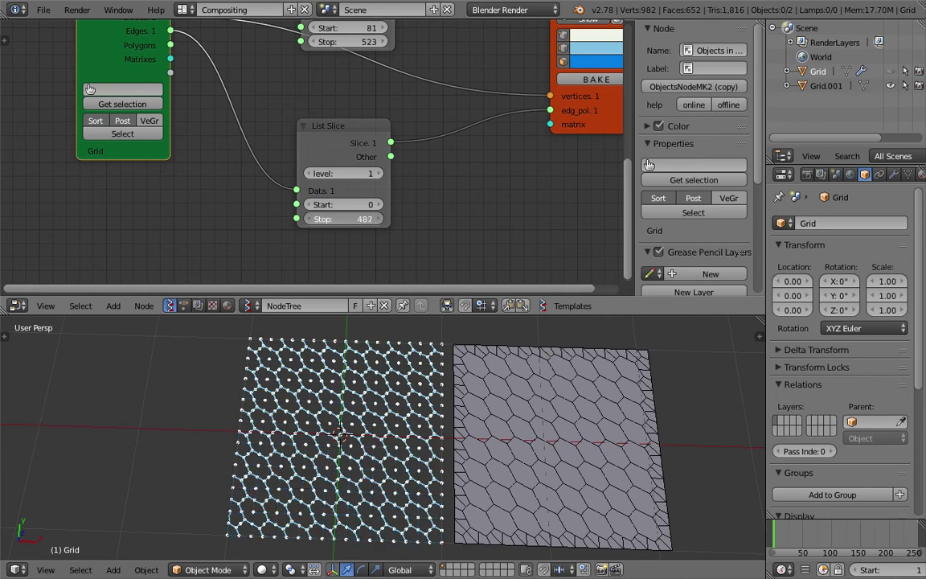
pyautogui.moveTo(441, 407); pyautogui.dragTo(450, 407, button='middle')
pyautogui.hotkey('ctrl', 's')
pyautogui.click(451, 407)
# - Bake the Viewer Draw geometry and move the baked hexagon mesh along X to about -2.47
pyautogui.moveTo(466, 170); pyautogui.dragTo(367, 181, button='middle')
pyautogui.scroll(-2, 365, 185)
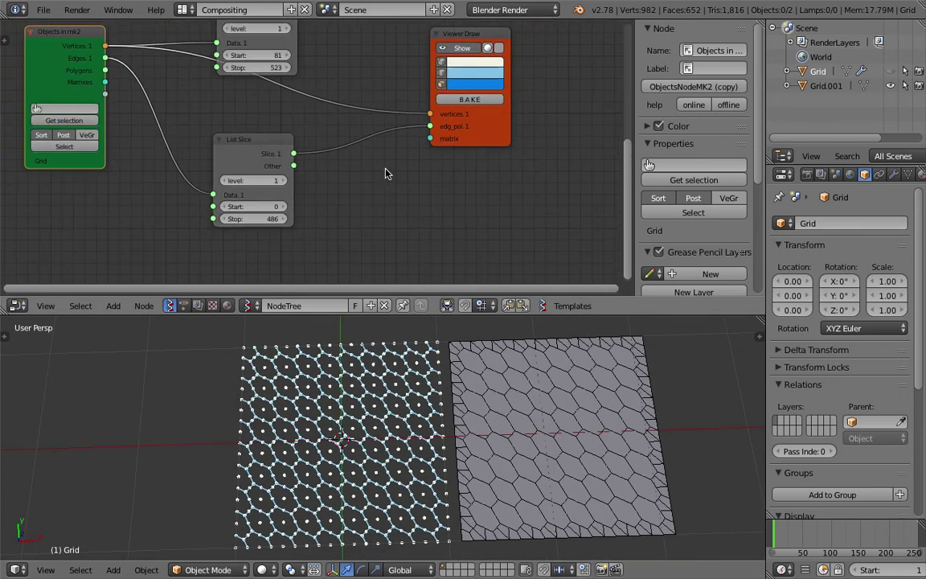
pyautogui.click(470, 99)
pyautogui.rightClick(389, 416)
pyautogui.scroll(-3, 388, 417)
pyautogui.press('g')
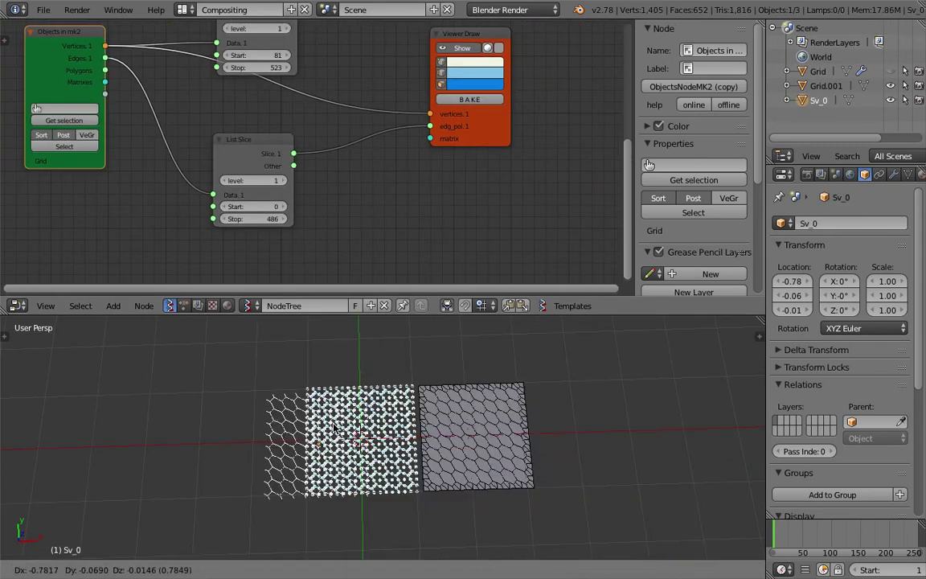
pyautogui.press('x')
pyautogui.click(242, 426)
# - Examine the baked mesh's vertices and edges in Edit Mode with an enlarged 3D viewport, and return to Object Mode
pyautogui.keyDown('shift'); pyautogui.moveTo(251, 418); pyautogui.dragTo(376, 398, button='middle'); pyautogui.keyUp('shift')
pyautogui.scroll(3, 376, 397)
pyautogui.hotkey('ctrl', 'Tab')
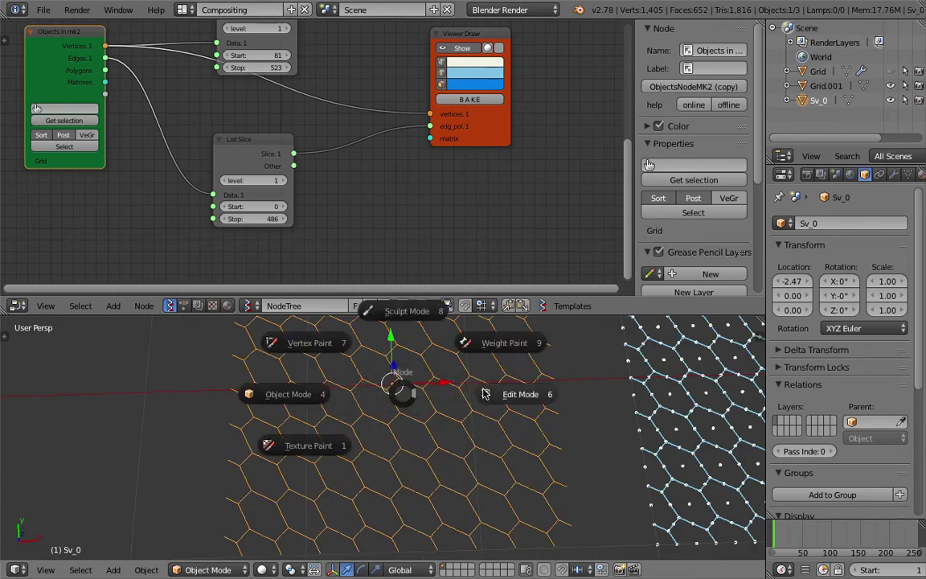
pyautogui.click(479, 387)
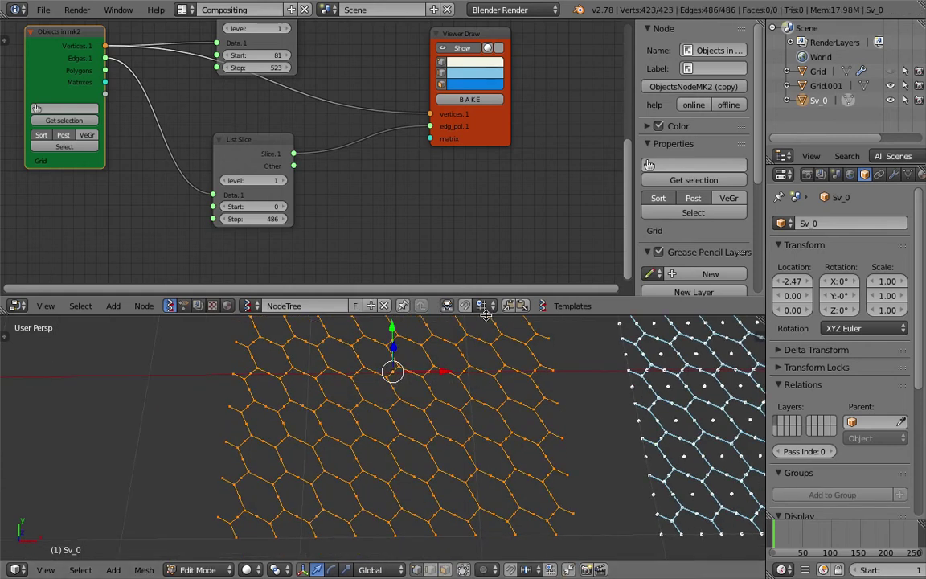
pyautogui.moveTo(487, 298); pyautogui.dragTo(487, 197)
pyautogui.hotkey('ctrl', 'Tab')
pyautogui.click(358, 345)
# - Save the scene over hexagonal_pattern_001.blend
pyautogui.scroll(-3, 411, 358)
pyautogui.keyDown('shift'); pyautogui.moveTo(411, 355); pyautogui.dragTo(381, 392, button='middle'); pyautogui.keyUp('shift')
pyautogui.hotkey('ctrl', 's')
pyautogui.click(377, 383)
pyautogui.moveTo(314, 118); pyautogui.dragTo(315, 160, button='middle')
pyautogui.hotkey('ctrl', 's')
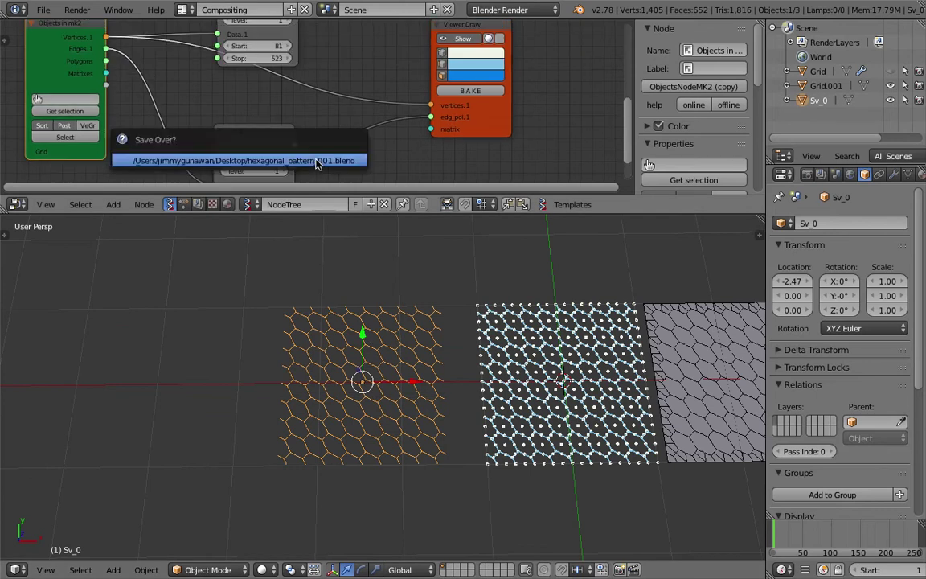
pyautogui.click(317, 162)
# - Enlarge the node editor, move the lower List Slice and Viewer Draw nodes apart, and save the file
pyautogui.moveTo(351, 215); pyautogui.dragTo(353, 347)
pyautogui.moveTo(274, 217); pyautogui.dragTo(258, 186)
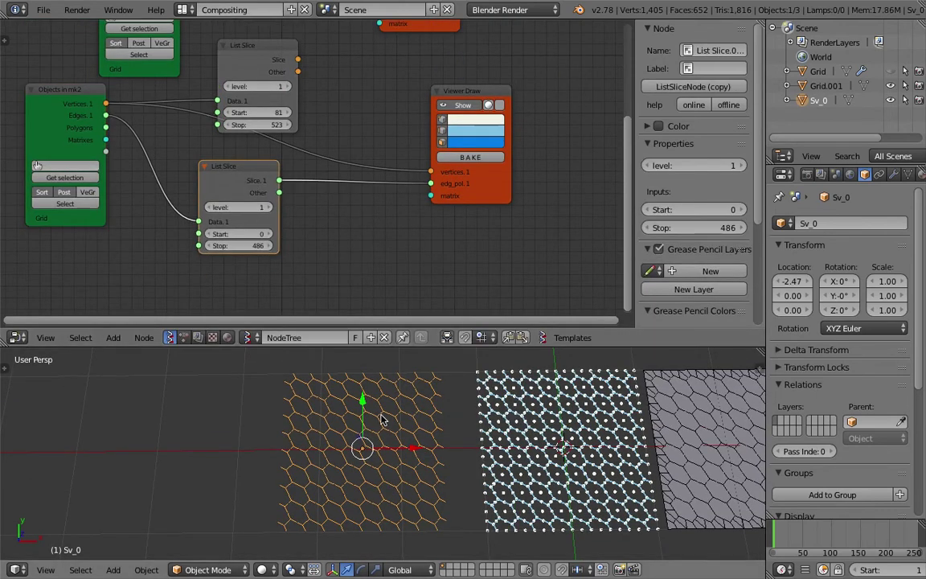
pyautogui.scroll(1, 388, 432)
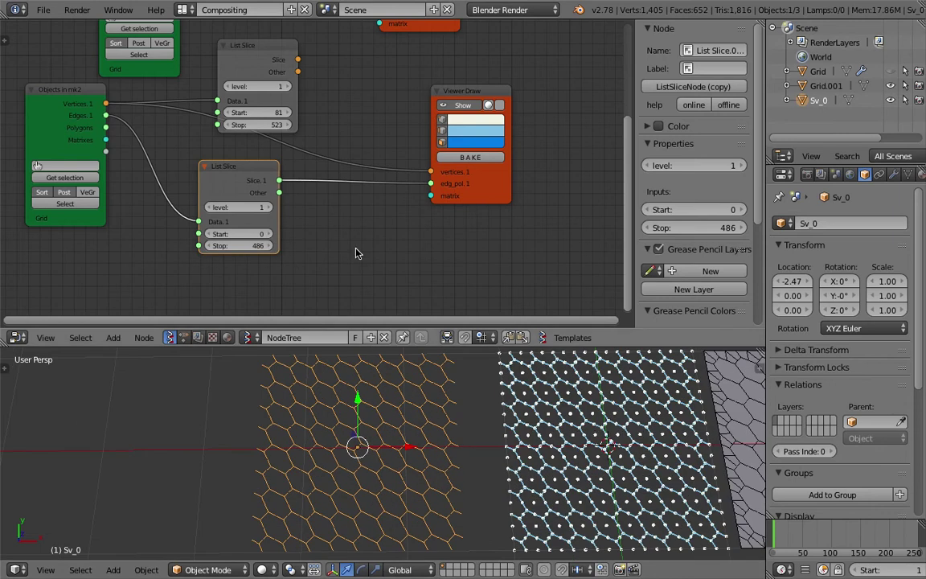
pyautogui.moveTo(471, 187); pyautogui.dragTo(545, 184)
pyautogui.hotkey('ctrl', 's')
pyautogui.click(405, 157)
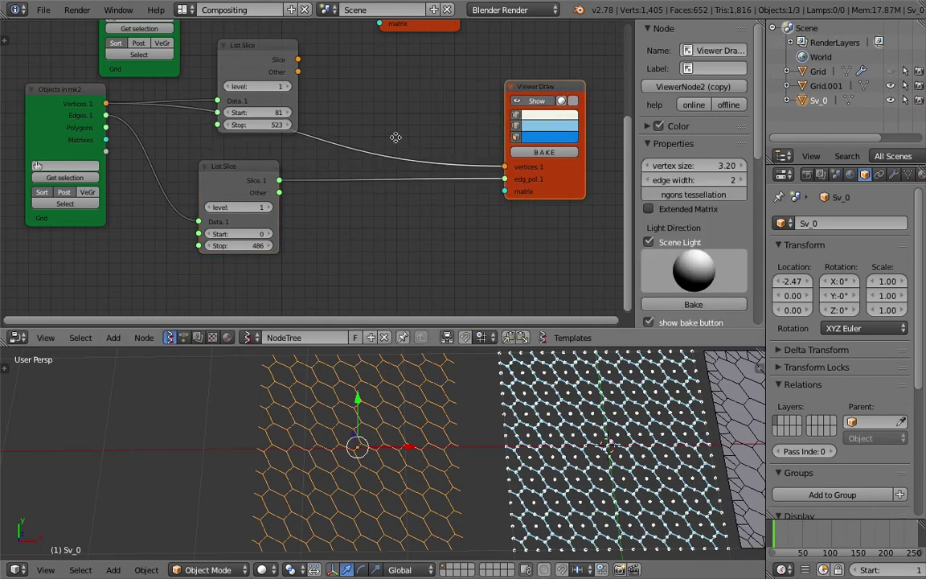
# - Add a Fill Holes node and place it unconnected above the links between the List Slice nodes and Viewer Draw
pyautogui.moveTo(396, 138); pyautogui.dragTo(366, 151, button='middle')
pyautogui.hotkey('shift', 'a')
pyautogui.click(376, 139)
pyautogui.write('face')
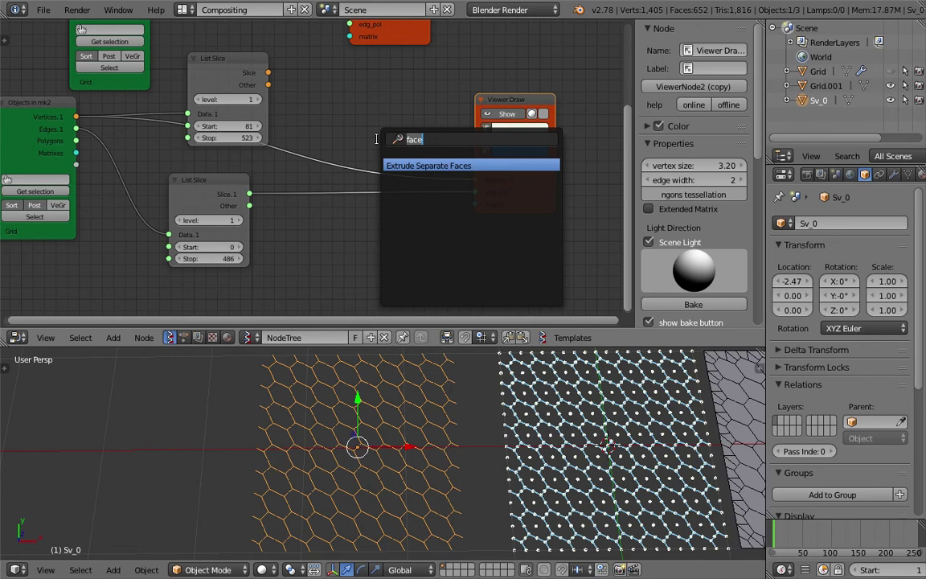
pyautogui.press('BackSpace')
pyautogui.press('BackSpace')
pyautogui.press('BackSpace')
pyautogui.write('ill')
pyautogui.press('Return')
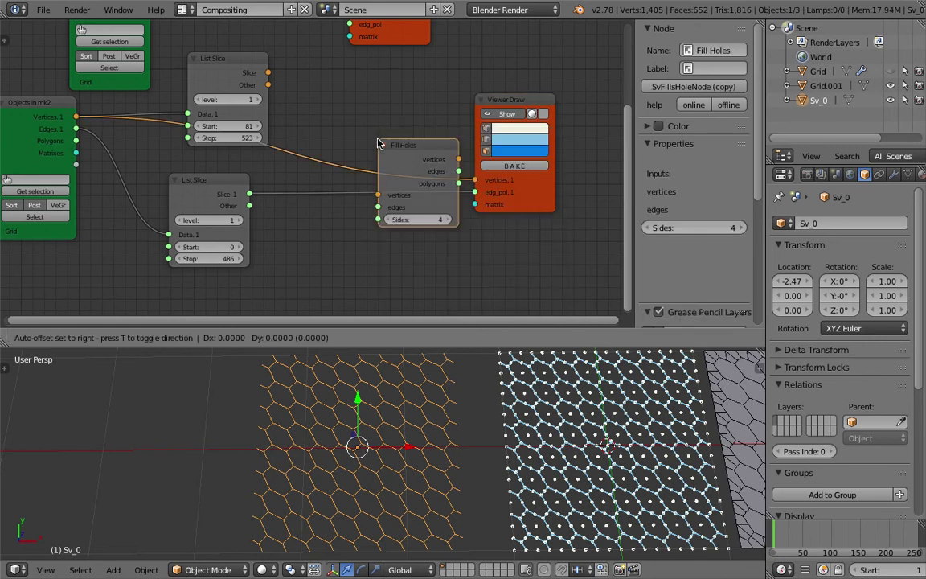
pyautogui.click(342, 46)
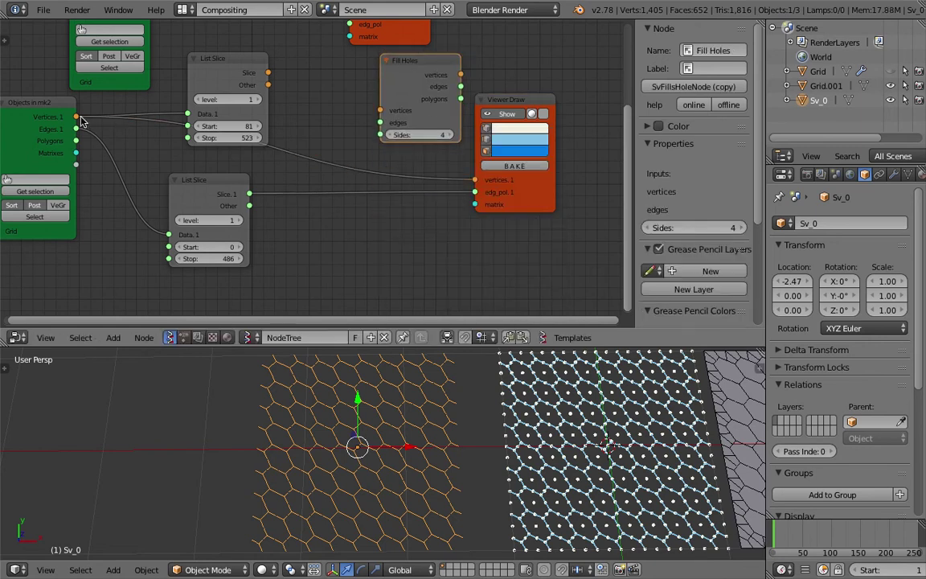
# - Wire the lower object's vertices and the sliced edges into Fill Holes, and its vertices and polygons outputs into Viewer Draw
pyautogui.moveTo(77, 118)
pyautogui.mouseDown()
pyautogui.moveTo(379, 113)
pyautogui.moveTo(287, 184)
pyautogui.moveTo(251, 195)
pyautogui.mouseUp()
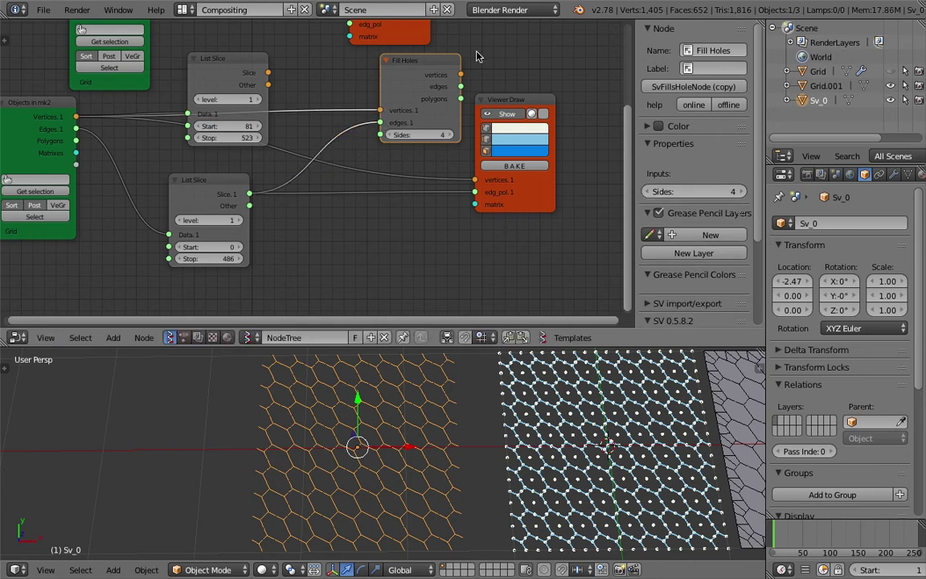
pyautogui.moveTo(447, 69); pyautogui.dragTo(421, 70)
pyautogui.moveTo(435, 75); pyautogui.dragTo(476, 182)
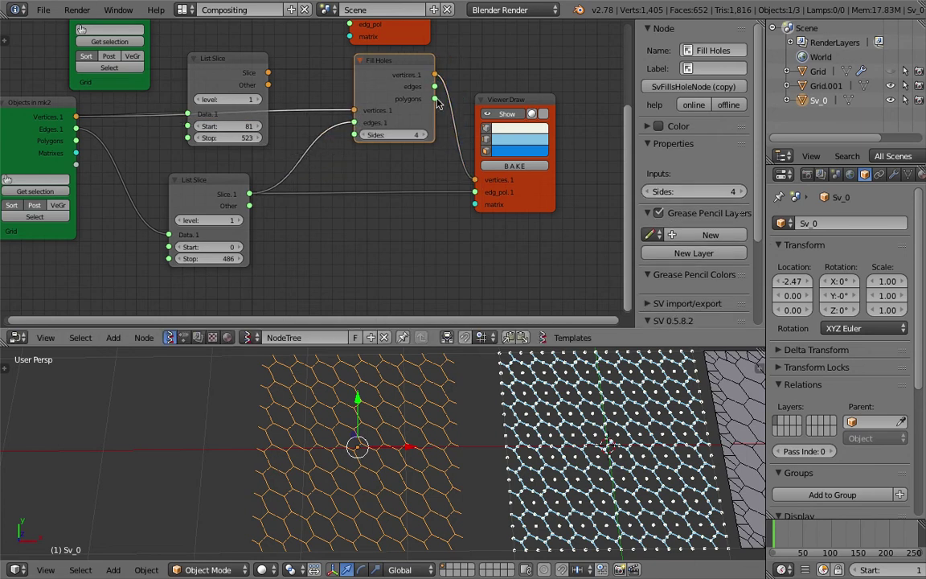
pyautogui.moveTo(436, 99)
pyautogui.mouseDown()
pyautogui.moveTo(476, 193)
pyautogui.moveTo(410, 117)
pyautogui.mouseUp()
pyautogui.hotkey('ctrl', 's')
# - Set the Fill Holes node's Sides value to 14
pyautogui.click(425, 156)
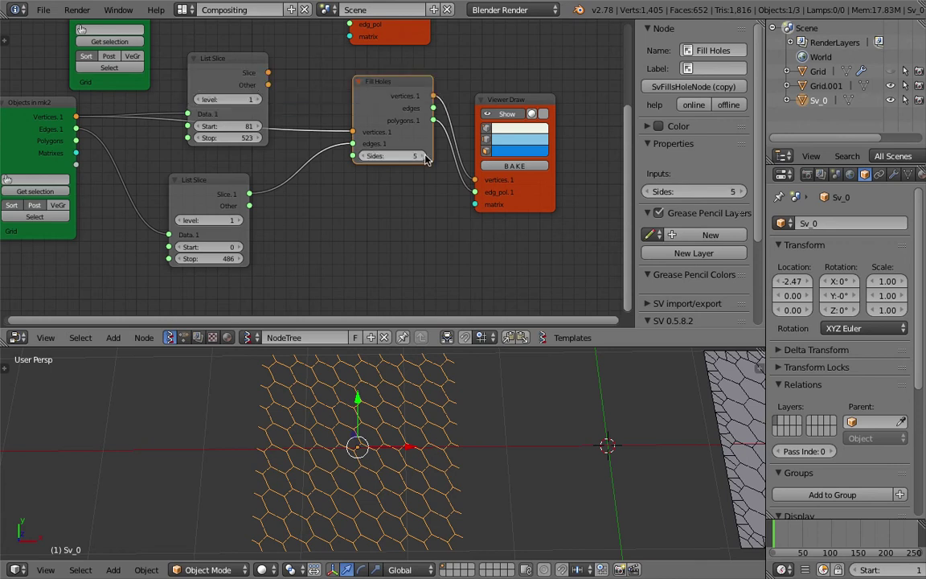
pyautogui.click(425, 156)
pyautogui.click(425, 156)
pyautogui.click(425, 156)
pyautogui.click(426, 156)
pyautogui.click(426, 156)
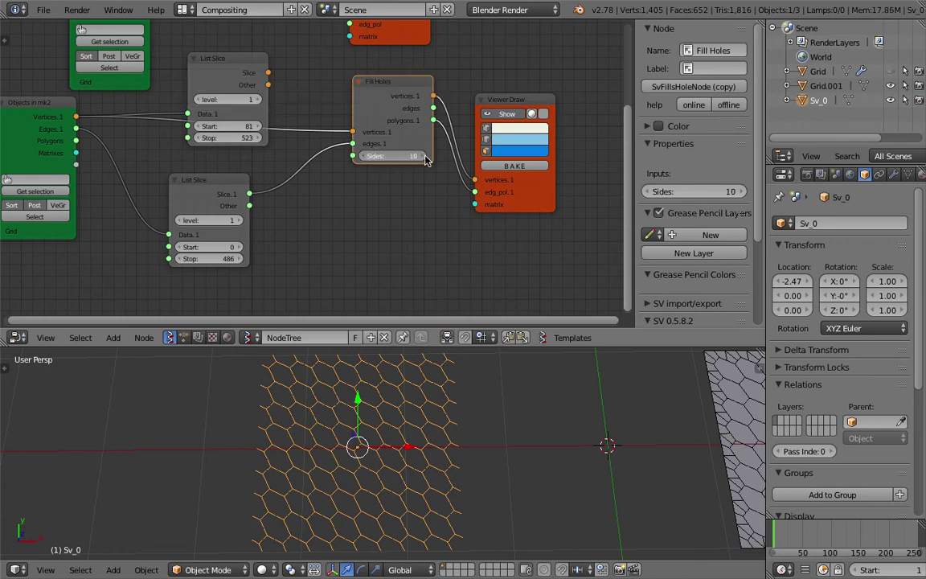
pyautogui.click(426, 156)
pyautogui.click(425, 156)
pyautogui.click(425, 156)
pyautogui.click(426, 156)
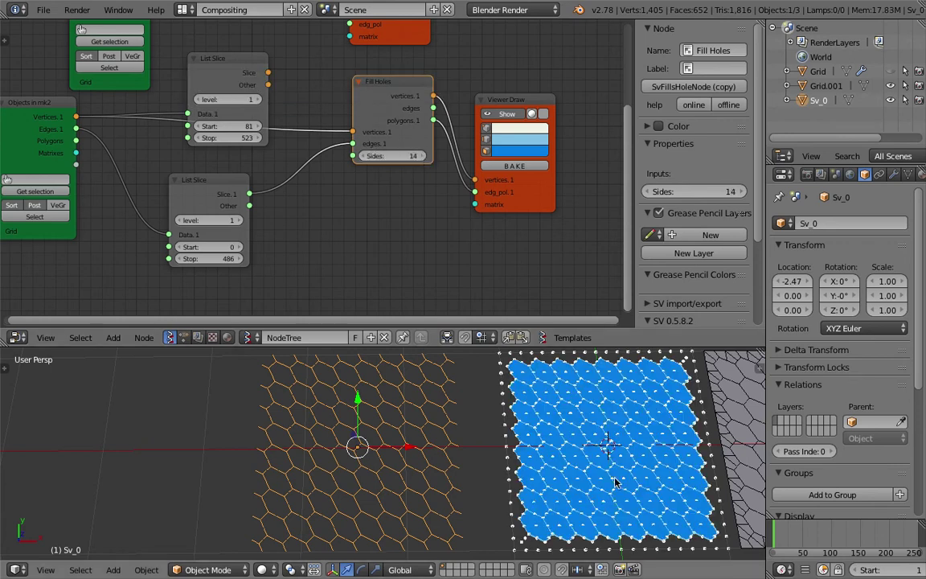
# - Bake the filled hexagon preview to a mesh and place it beyond the wire hexagon mesh, at about X -4.48
pyautogui.scroll(-3, 609, 477)
pyautogui.keyDown('shift'); pyautogui.moveTo(589, 457); pyautogui.dragTo(553, 454, button='middle'); pyautogui.keyUp('shift')
pyautogui.scroll(2, 550, 447)
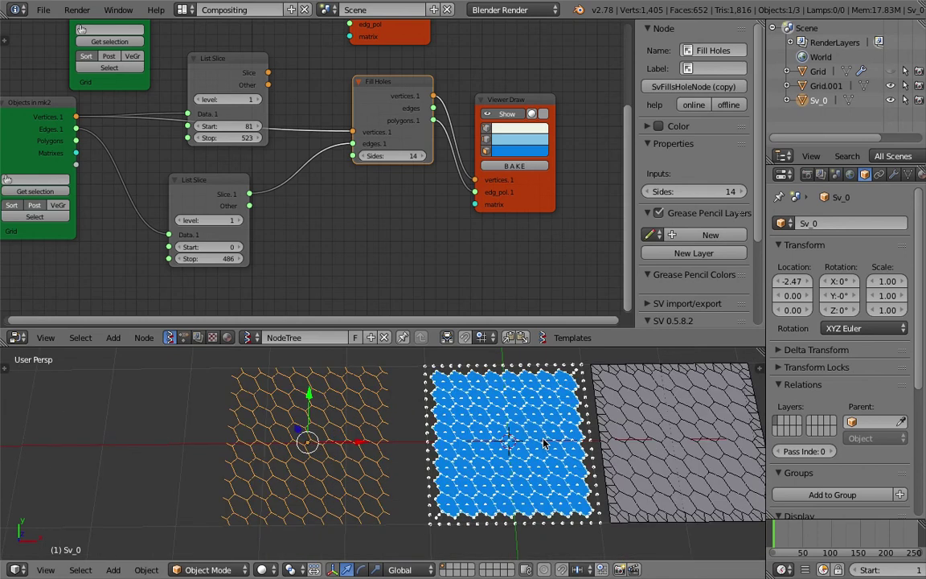
pyautogui.click(499, 166)
pyautogui.scroll(-2, 378, 450)
pyautogui.press('g')
pyautogui.click(281, 487)
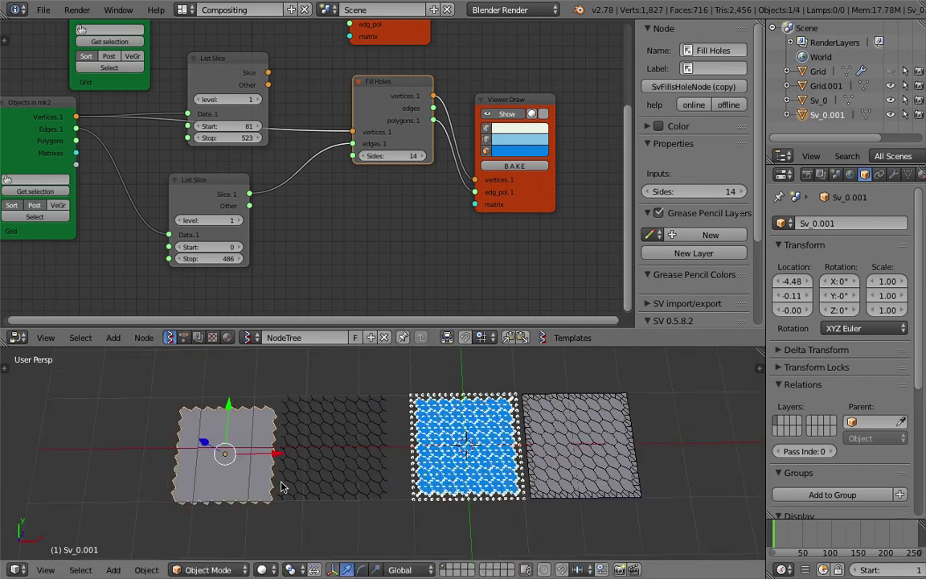
# - Move the baked face mesh farther from the wire mesh, to about X -5.03 and Y 0.02
pyautogui.scroll(3, 321, 450)
pyautogui.press('z')
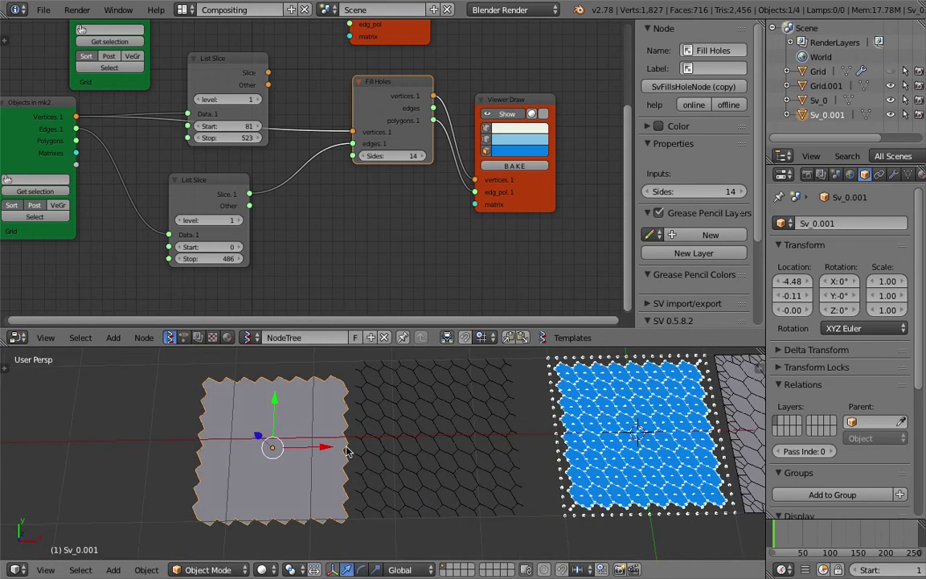
pyautogui.press('g')
pyautogui.moveTo(346, 449)
pyautogui.mouseDown(button='middle')
pyautogui.moveTo(366, 457)
pyautogui.moveTo(304, 449)
pyautogui.mouseUp(button='middle')
pyautogui.click(325, 448)
pyautogui.press('z')
pyautogui.press('z')
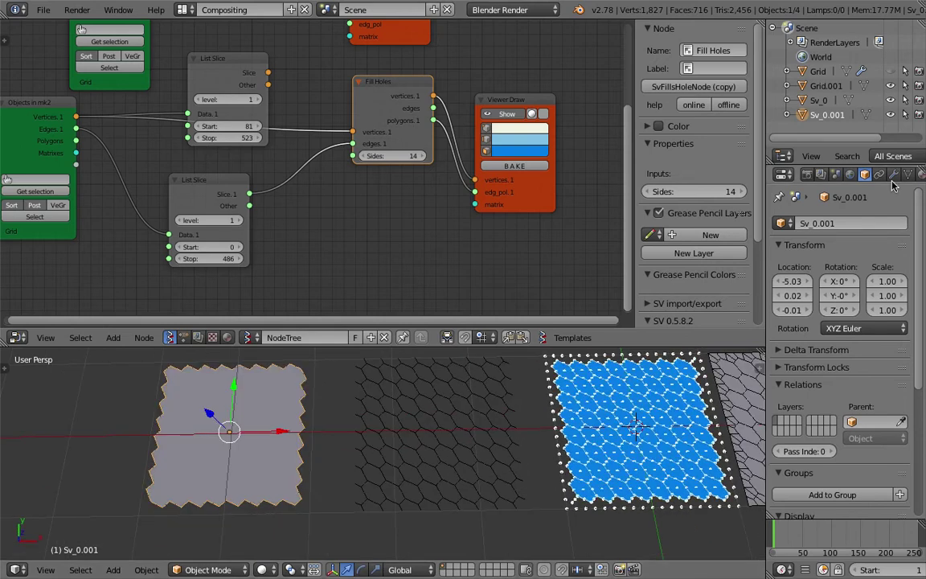
# - Add a Skin modifier to the baked face mesh
pyautogui.click(893, 175)
pyautogui.click(836, 223)
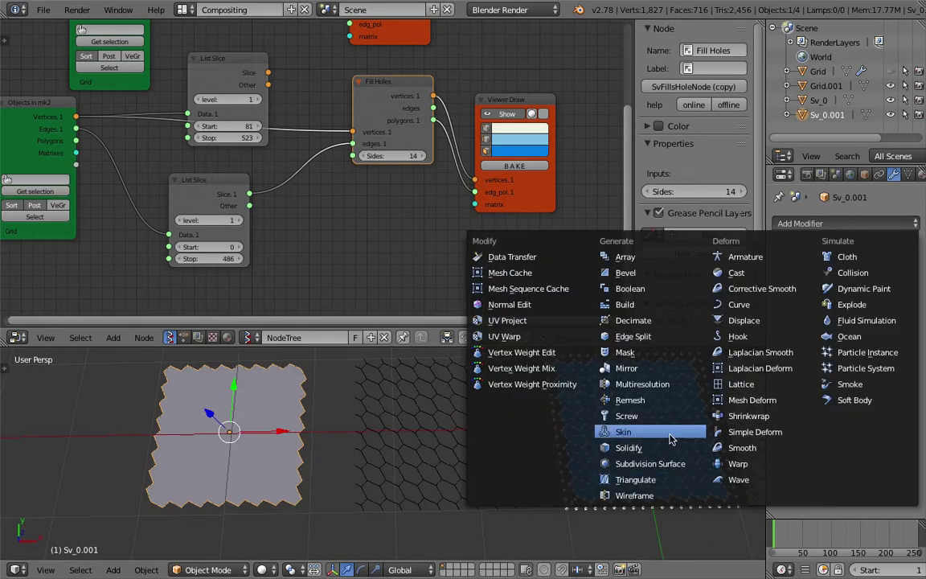
pyautogui.click(624, 432)
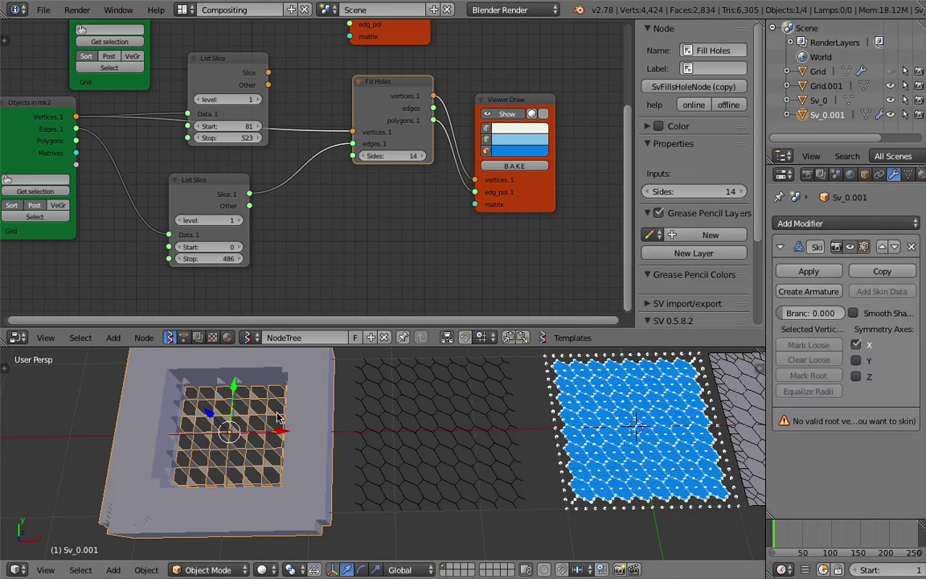
pyautogui.keyDown('shift'); pyautogui.moveTo(295, 426); pyautogui.dragTo(354, 419, button='middle'); pyautogui.keyUp('shift')
# - In Edit Mode, scale the skin radius of all vertices to about 0.43, and return to Object Mode
pyautogui.press('Tab')
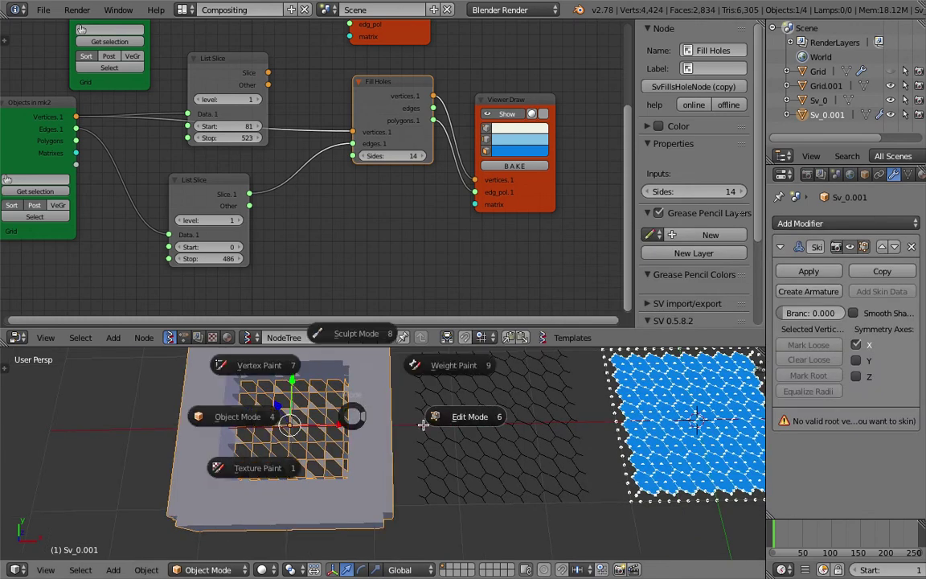
pyautogui.click(434, 411)
pyautogui.moveTo(422, 417); pyautogui.dragTo(424, 417, button='middle')
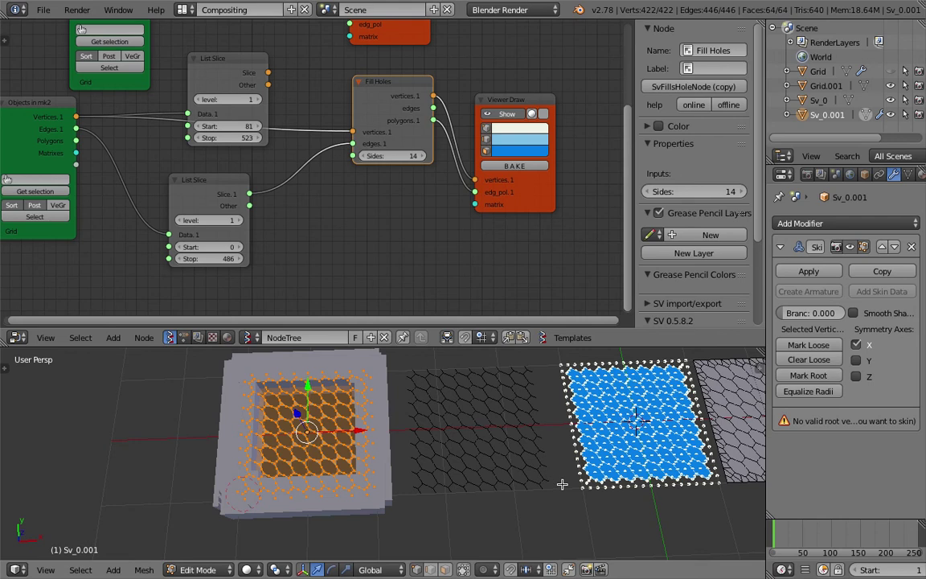
pyautogui.hotkey('ctrl', 'a')
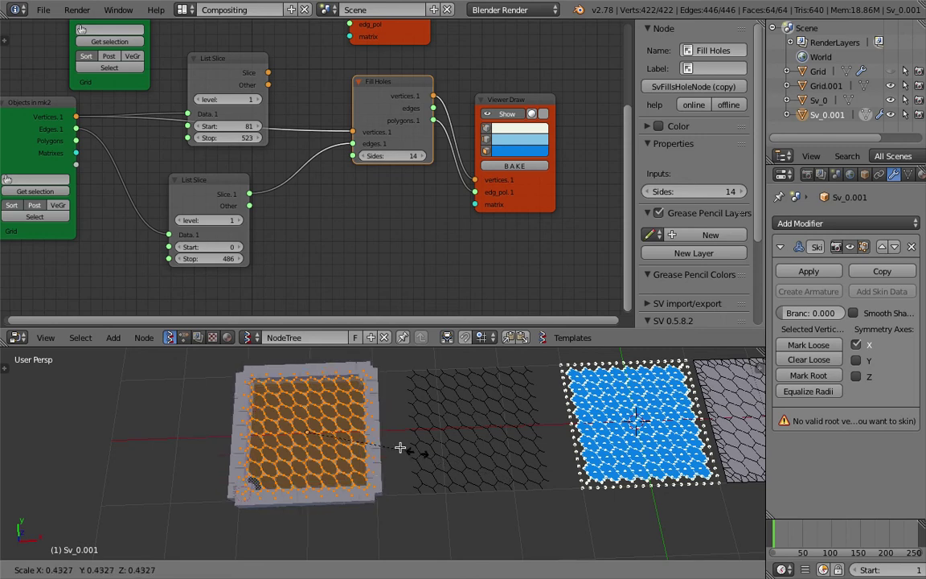
pyautogui.click(401, 447)
pyautogui.press('Tab')
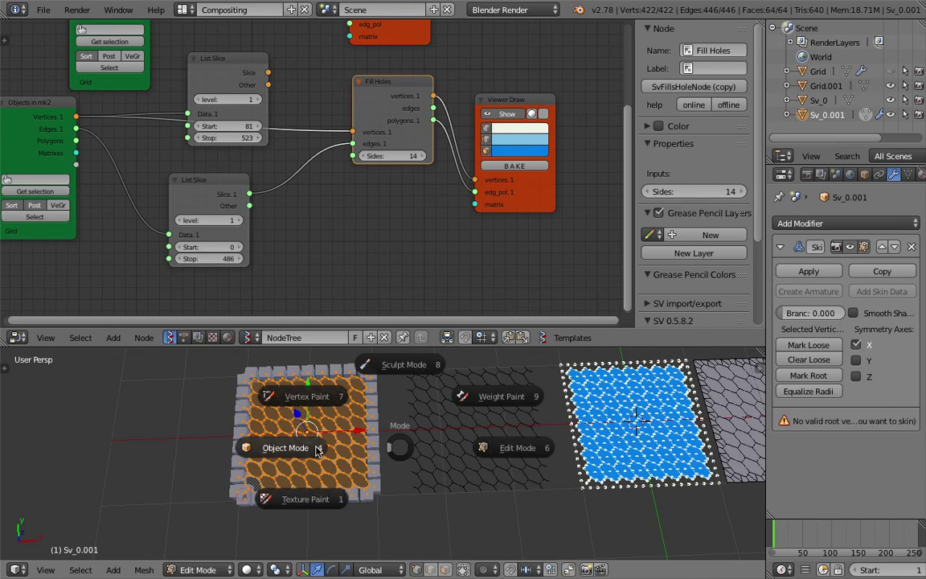
pyautogui.click(260, 455)
# - Move the skinned mesh farther away from the wire hexagon mesh to widen the gap between them
pyautogui.scroll(6, 307, 475)
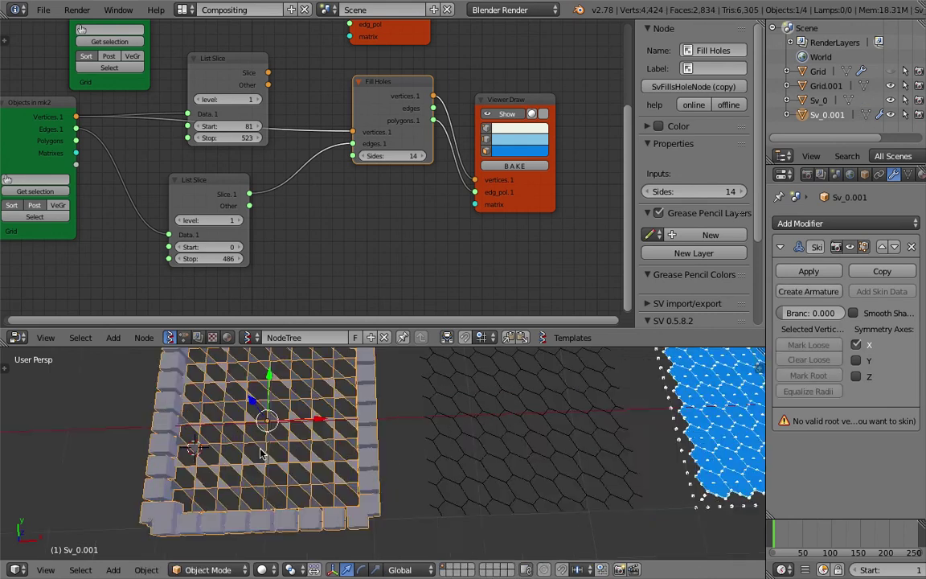
pyautogui.scroll(-6, 307, 475)
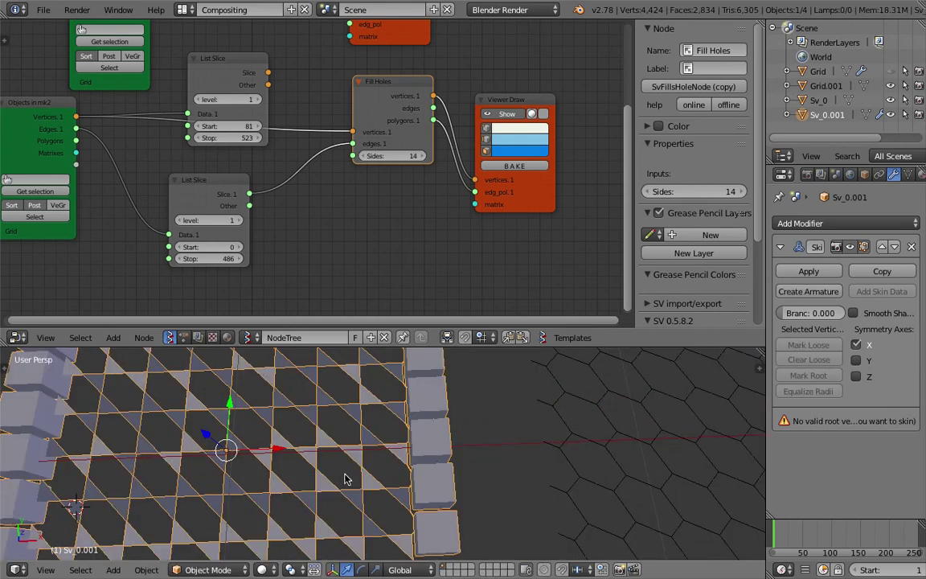
pyautogui.keyDown('shift'); pyautogui.moveTo(296, 446); pyautogui.dragTo(259, 443, button='middle'); pyautogui.keyUp('shift')
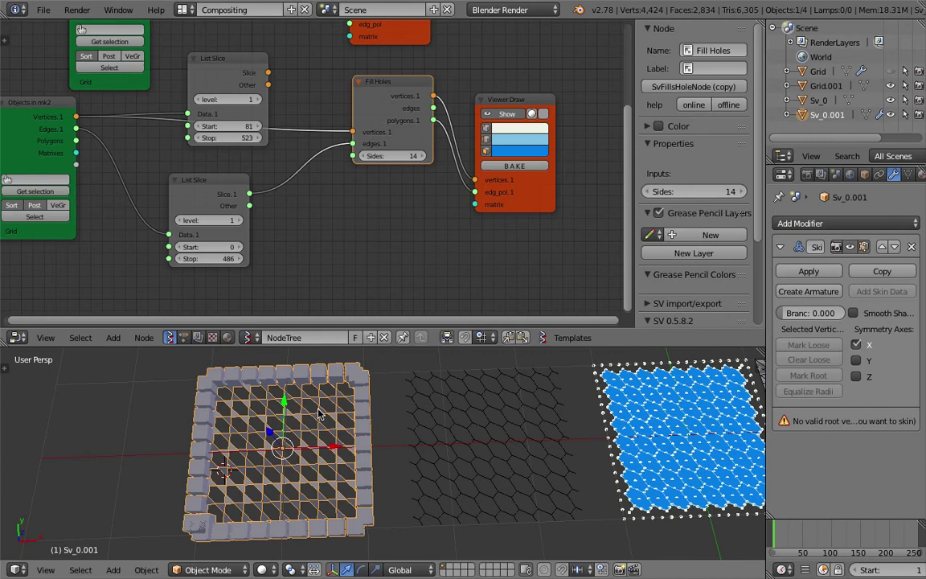
pyautogui.press('a')
pyautogui.rightClick(259, 441)
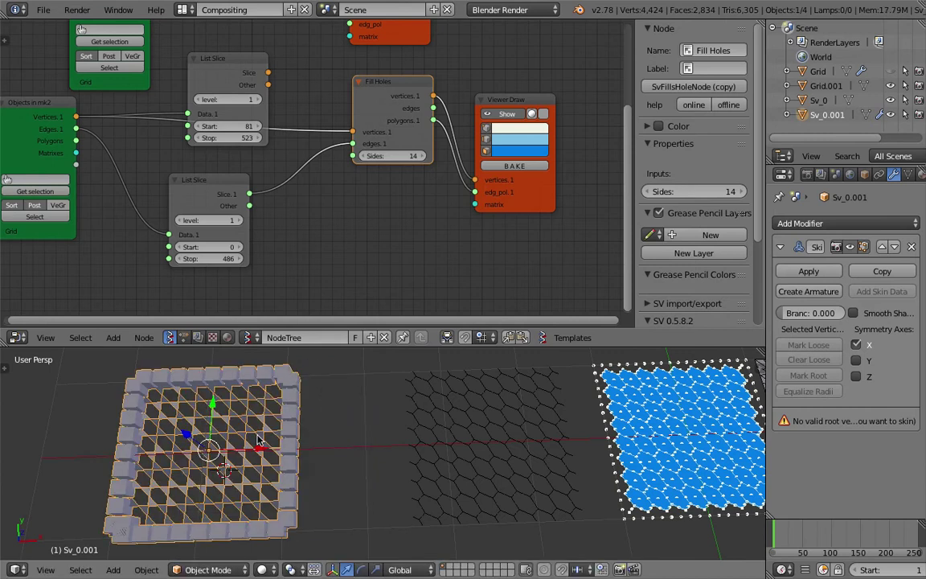
pyautogui.moveTo(265, 447); pyautogui.dragTo(266, 467, button='middle')
pyautogui.scroll(2, 266, 467)
pyautogui.scroll(-3, 338, 466)
# - Duplicate the wire hexagon mesh and place the copy along the X axis beyond the skinned mesh
pyautogui.rightClick(403, 464)
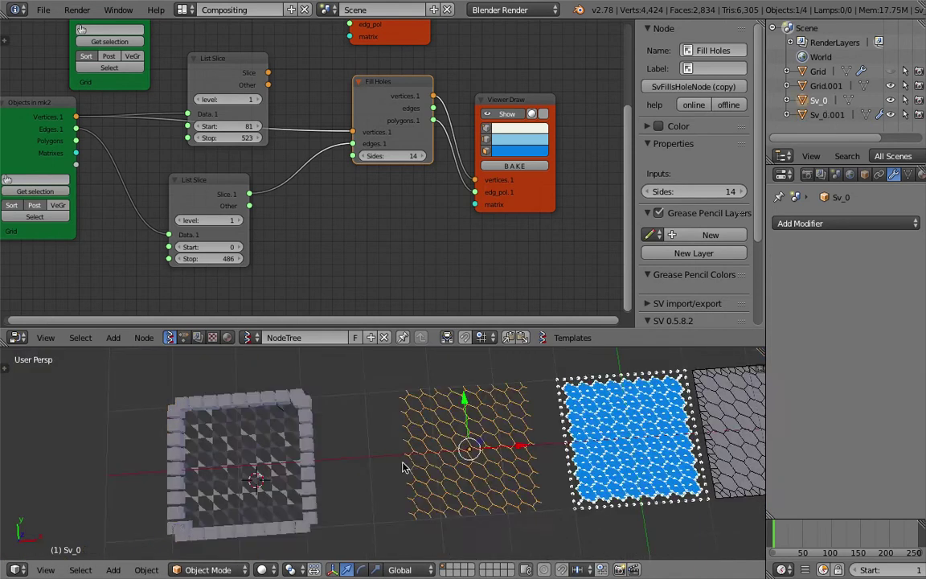
pyautogui.scroll(-2, 410, 464)
pyautogui.keyDown('shift'); pyautogui.moveTo(440, 466); pyautogui.dragTo(475, 469, button='middle'); pyautogui.keyUp('shift')
pyautogui.hotkey('shift', 'd')
pyautogui.press('x')
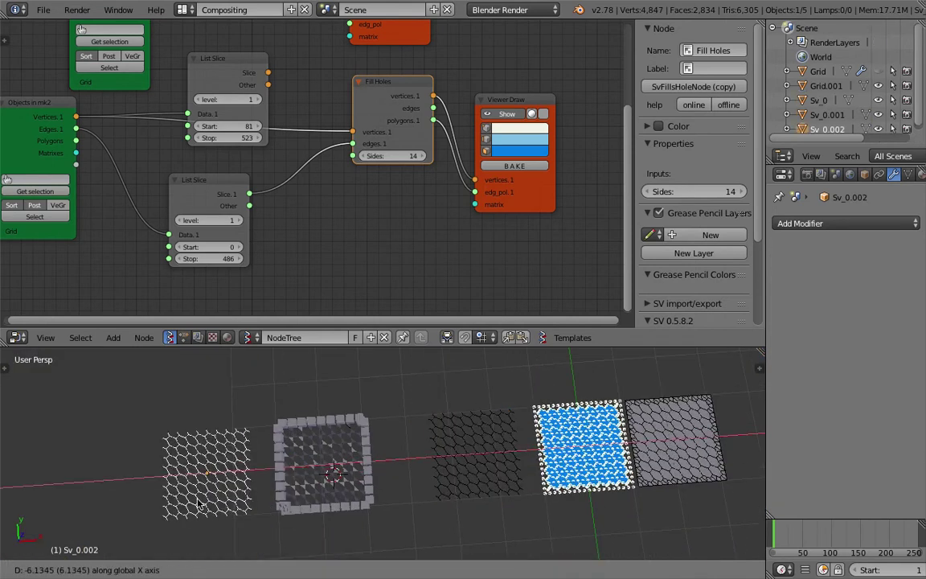
pyautogui.click(107, 505)
pyautogui.keyDown('shift'); pyautogui.moveTo(104, 506); pyautogui.dragTo(282, 466, button='middle'); pyautogui.keyUp('shift')
pyautogui.scroll(8, 277, 491)
pyautogui.scroll(-1, 287, 488)
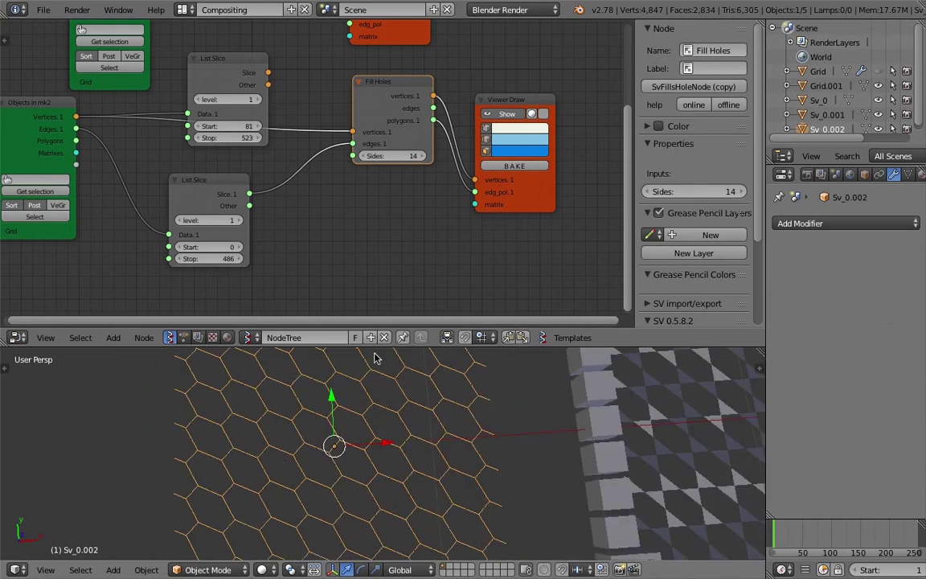
# - Enlarge the node editor above the 3D viewport and hide its properties sidebar
pyautogui.moveTo(372, 347); pyautogui.dragTo(363, 233)
pyautogui.scroll(-4, 350, 372)
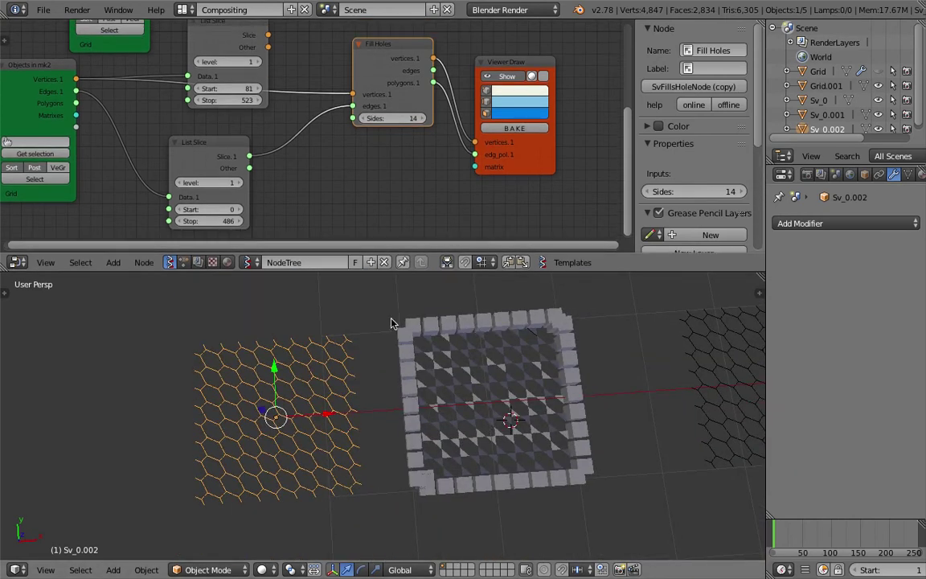
pyautogui.moveTo(390, 323); pyautogui.dragTo(459, 308, button='middle')
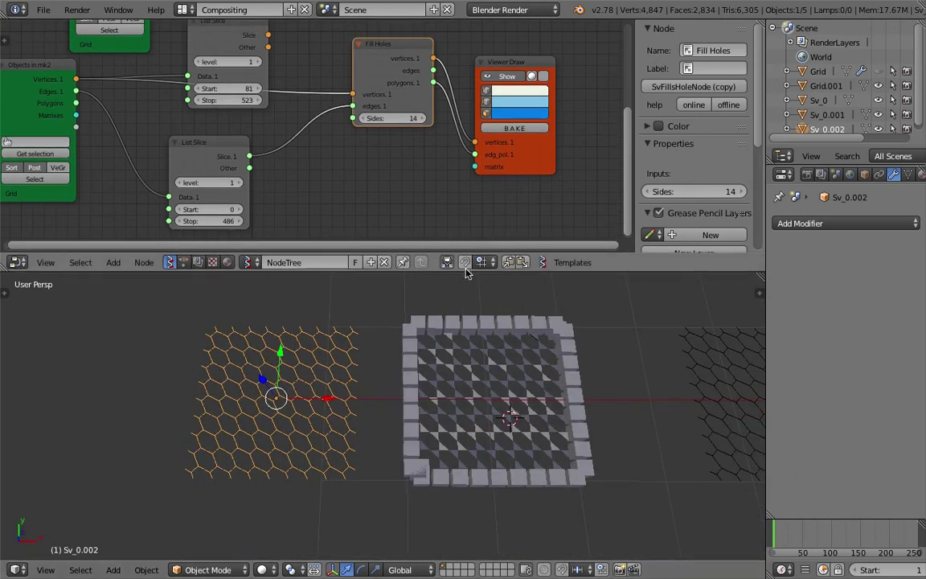
pyautogui.moveTo(466, 272); pyautogui.dragTo(477, 374)
pyautogui.moveTo(330, 257); pyautogui.dragTo(367, 261, button='middle')
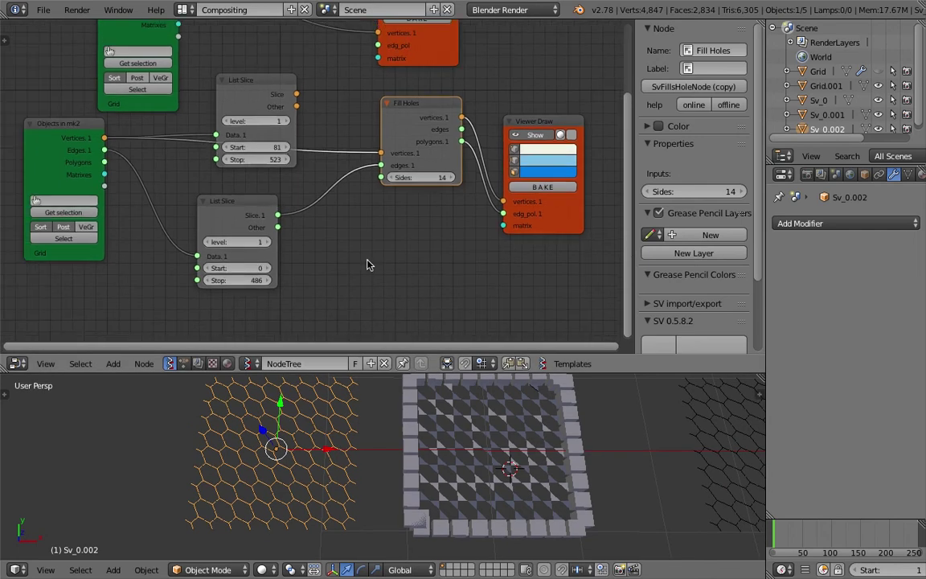
pyautogui.scroll(1, 367, 265)
pyautogui.press('n')
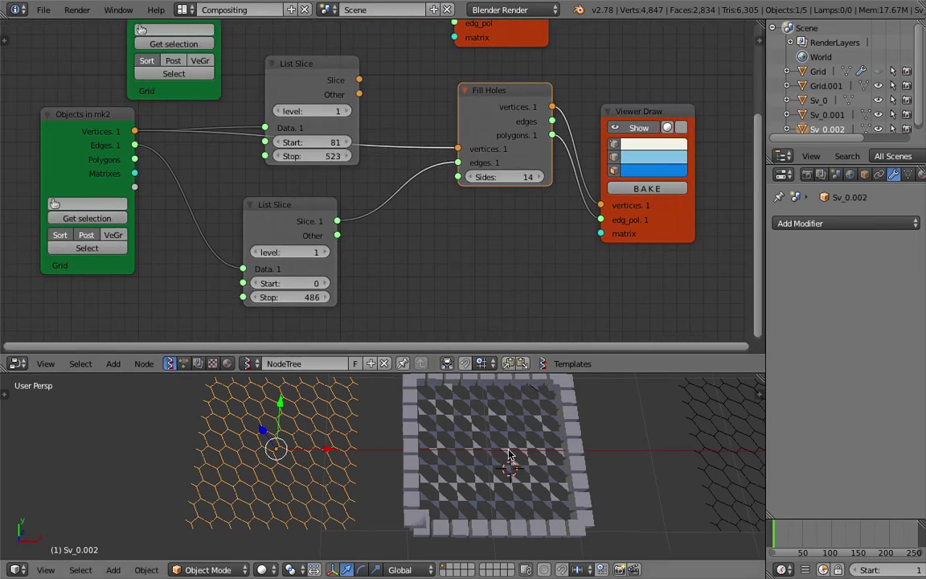
# - Compare the filled hexagon preview with the baked meshes, switching the lower Viewer Draw display off and on
pyautogui.scroll(-2, 547, 498)
pyautogui.keyDown('shift'); pyautogui.moveTo(571, 503); pyautogui.dragTo(439, 525, button='middle'); pyautogui.keyUp('shift')
pyautogui.scroll(3, 443, 525)
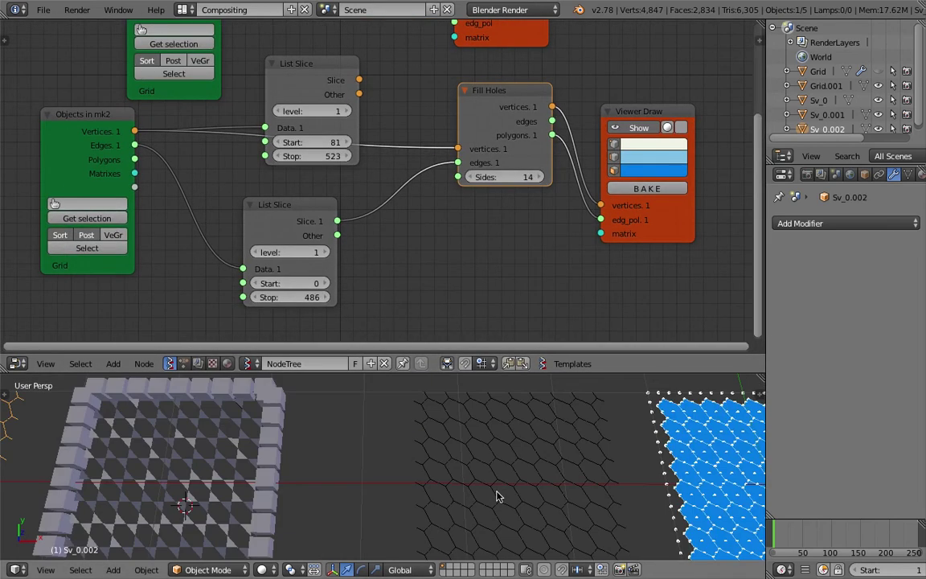
pyautogui.moveTo(542, 306); pyautogui.dragTo(476, 288, button='middle')
pyautogui.click(576, 110)
pyautogui.click(575, 111)
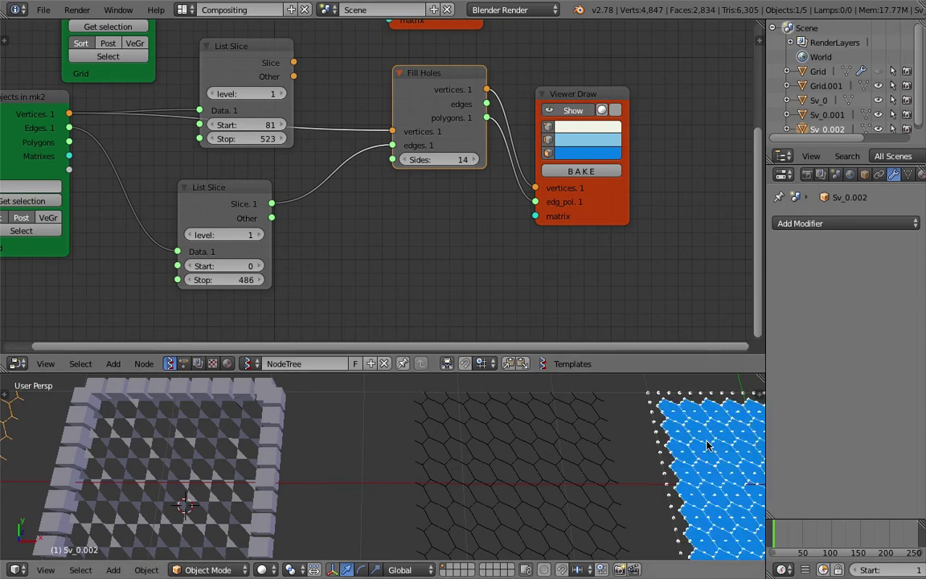
pyautogui.keyDown('shift'); pyautogui.moveTo(707, 445); pyautogui.dragTo(589, 480, button='middle'); pyautogui.keyUp('shift')
pyautogui.scroll(4, 531, 470)
pyautogui.scroll(-5, 528, 470)
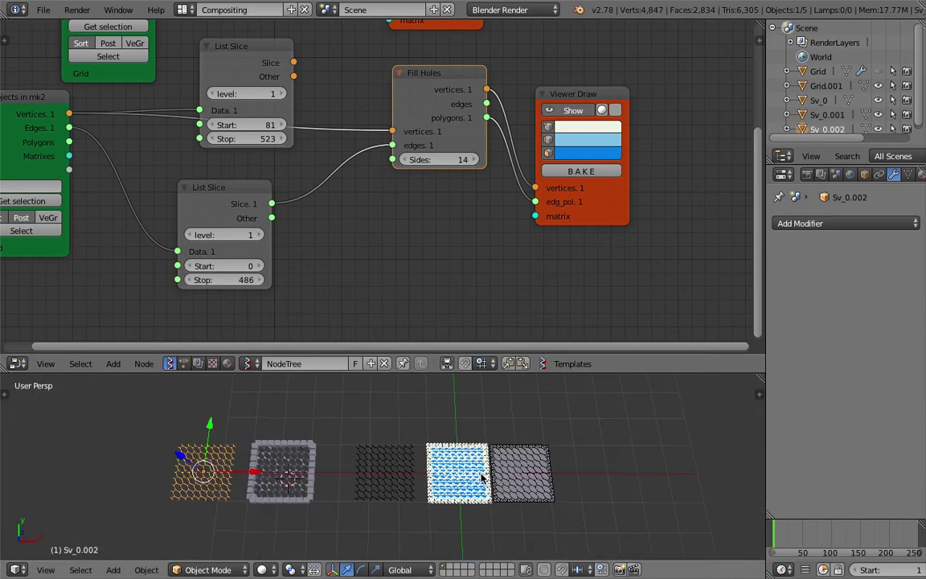
pyautogui.scroll(3, 498, 482)
# - Lower the Fill Holes node between the lower List Slice and Viewer Draw nodes, and save over the existing file
pyautogui.moveTo(406, 86); pyautogui.dragTo(364, 134)
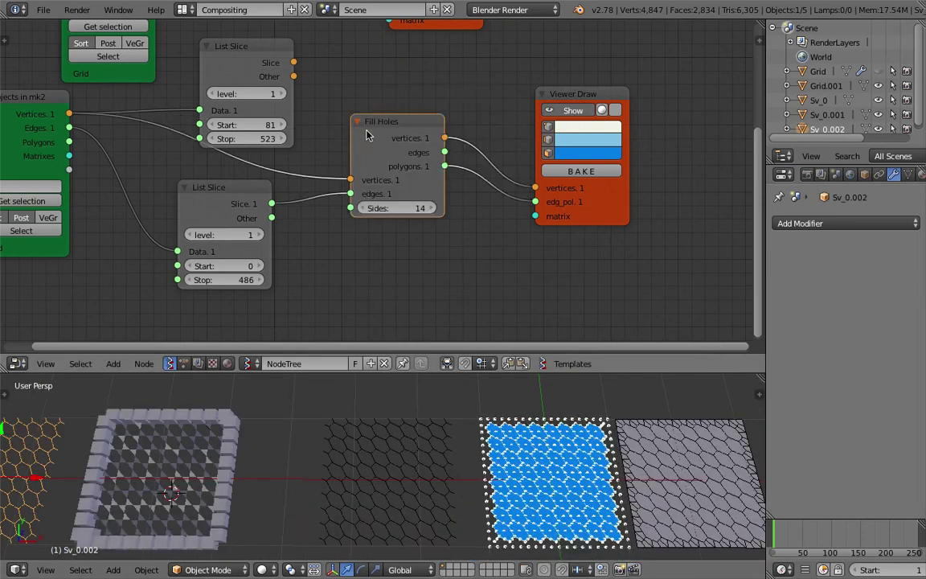
pyautogui.scroll(-3, 372, 161)
pyautogui.moveTo(374, 160); pyautogui.dragTo(435, 198, button='middle')
pyautogui.hotkey('ctrl', 's')
pyautogui.click(432, 199)
# - Move the upper Objects in and Viewer Draw nodes higher above the lower node chain, and save the file again
pyautogui.moveTo(230, 117); pyautogui.dragTo(229, 173, button='middle')
pyautogui.moveTo(226, 110); pyautogui.dragTo(229, 48)
pyautogui.moveTo(496, 147); pyautogui.dragTo(490, 105)
pyautogui.hotkey('ctrl', 's')
pyautogui.click(490, 106)
# - Shift the upper List Slice node closer to the lower Objects in node and readjust the upper Objects in node's position
pyautogui.moveTo(271, 180); pyautogui.dragTo(245, 184, button='middle')
pyautogui.moveTo(234, 105); pyautogui.dragTo(242, 165, button='middle')
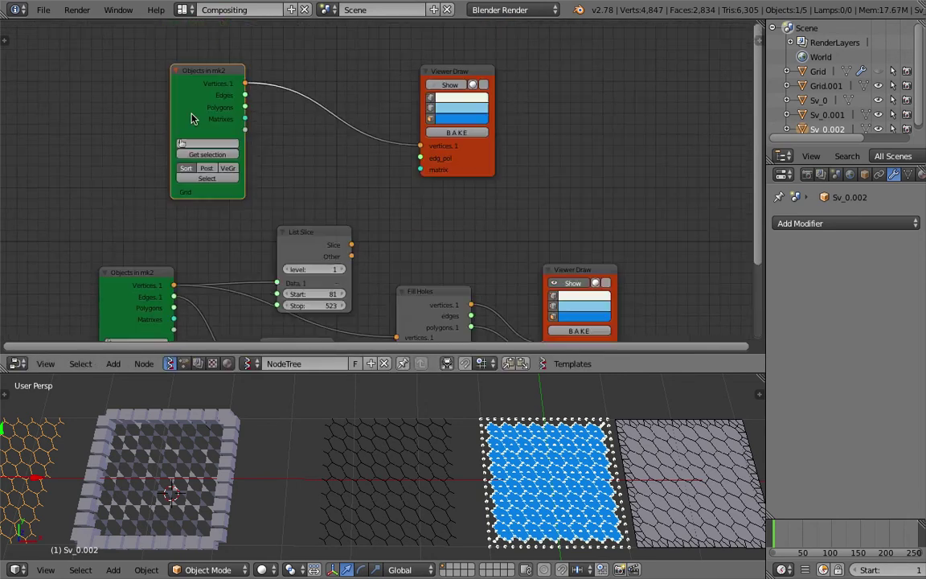
pyautogui.moveTo(192, 117); pyautogui.dragTo(206, 119)
pyautogui.moveTo(274, 193); pyautogui.dragTo(232, 116, button='middle')
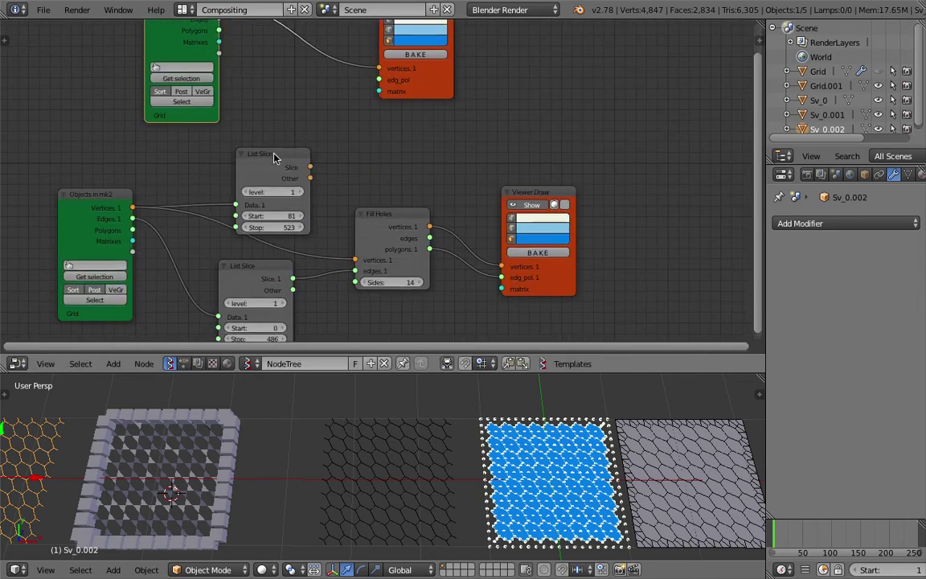
pyautogui.moveTo(275, 156); pyautogui.dragTo(249, 151)
pyautogui.moveTo(200, 114); pyautogui.dragTo(196, 117)
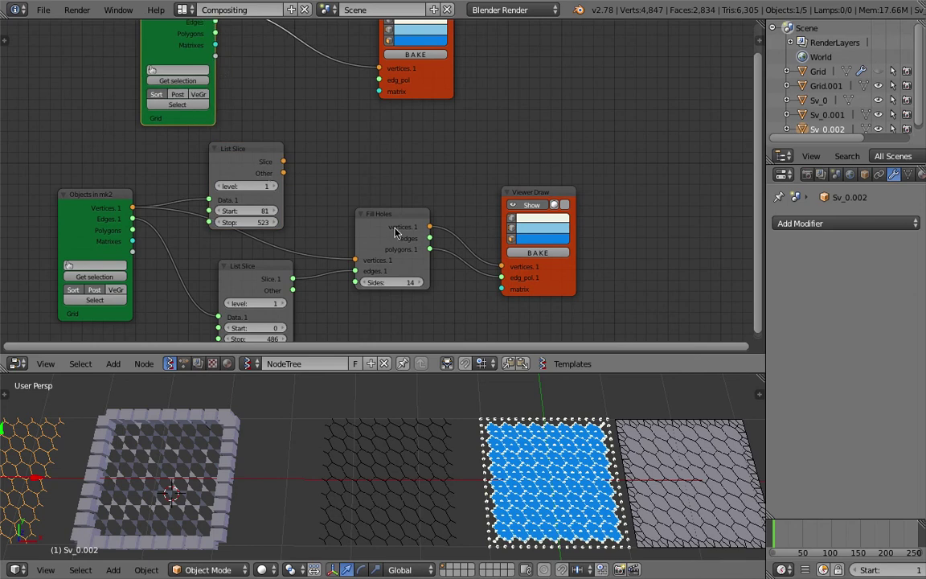
pyautogui.moveTo(212, 71); pyautogui.dragTo(231, 63)
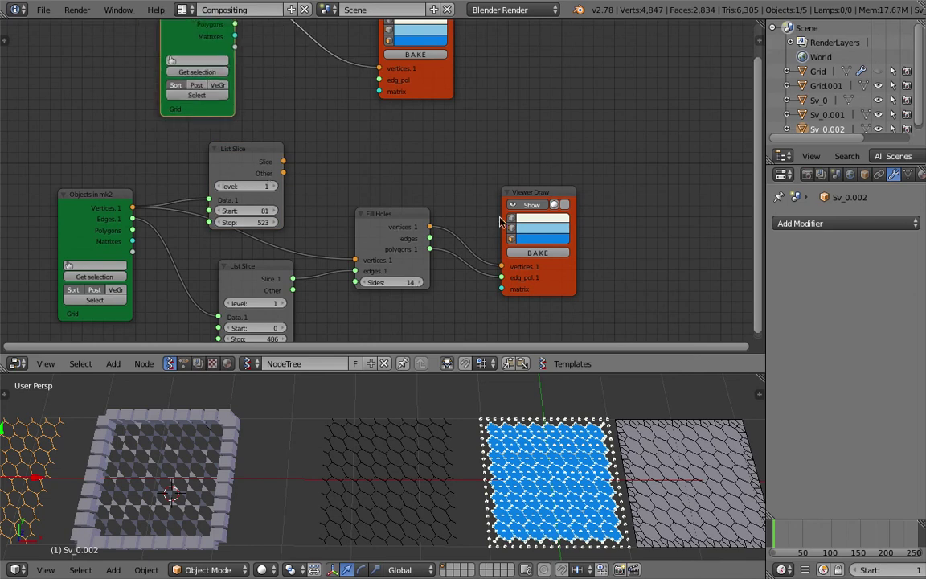
pyautogui.moveTo(471, 228); pyautogui.dragTo(482, 173, button='middle')
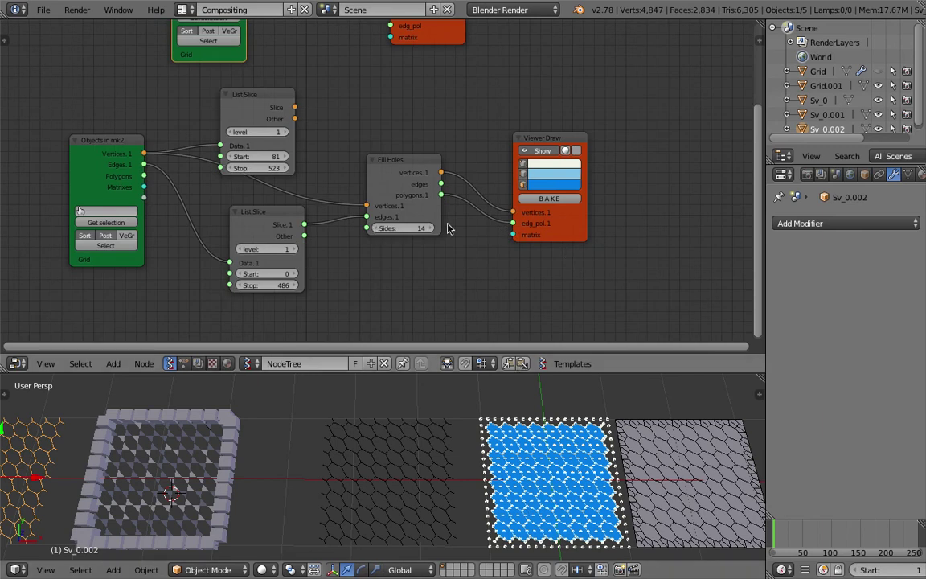
# - Delete both List Slice nodes and the Fill Holes node from the lower node chain
pyautogui.scroll(2, 569, 438)
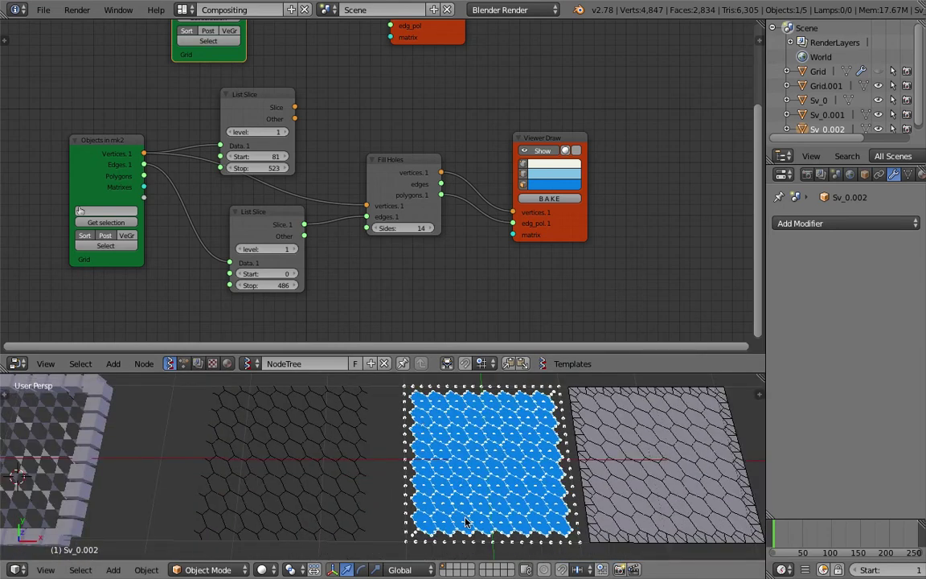
pyautogui.scroll(-2, 458, 444)
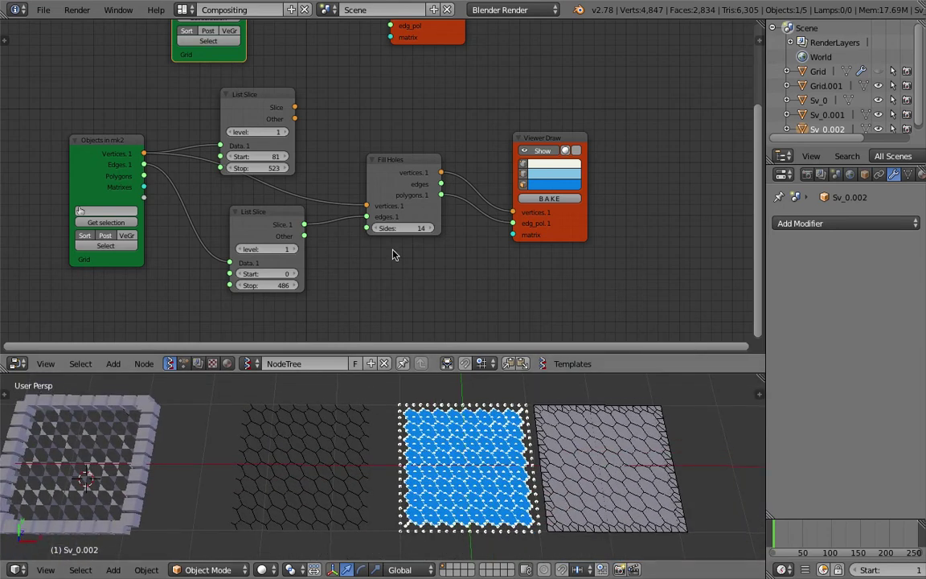
pyautogui.click(273, 102)
pyautogui.press('x')
pyautogui.click(274, 213)
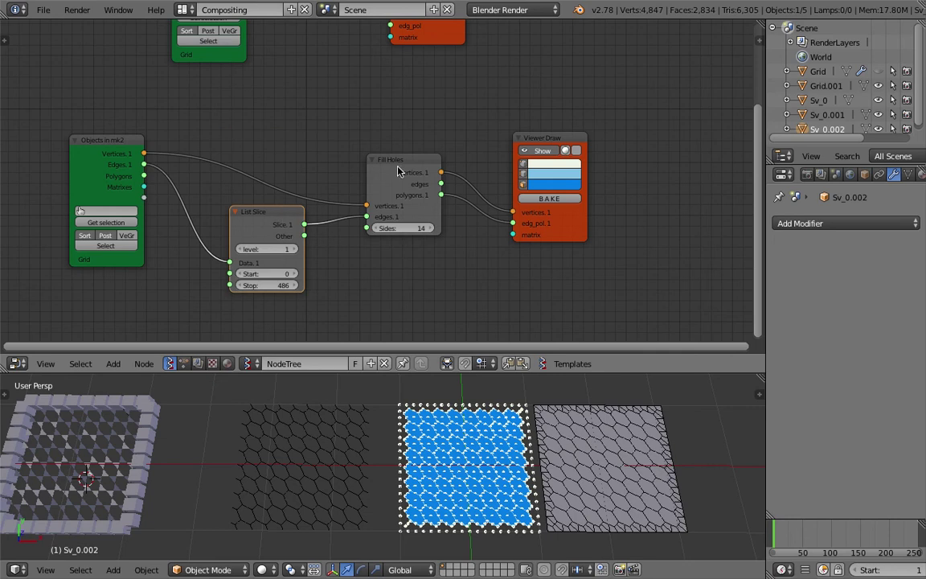
pyautogui.press('x')
pyautogui.click(413, 161)
pyautogui.press('x')
# - Move the lower Objects in and Viewer Draw nodes closer together and link the Vertices output to the viewer's vertices input
pyautogui.moveTo(326, 148); pyautogui.dragTo(339, 172, button='middle')
pyautogui.moveTo(147, 166); pyautogui.dragTo(201, 169)
pyautogui.moveTo(201, 169); pyautogui.dragTo(201, 197, button='middle')
pyautogui.moveTo(561, 193); pyautogui.dragTo(491, 189)
pyautogui.moveTo(193, 201)
pyautogui.mouseDown()
pyautogui.moveTo(265, 206)
pyautogui.moveTo(427, 244)
pyautogui.moveTo(455, 275)
pyautogui.mouseUp()
pyautogui.moveTo(473, 434); pyautogui.dragTo(481, 442, button='middle')
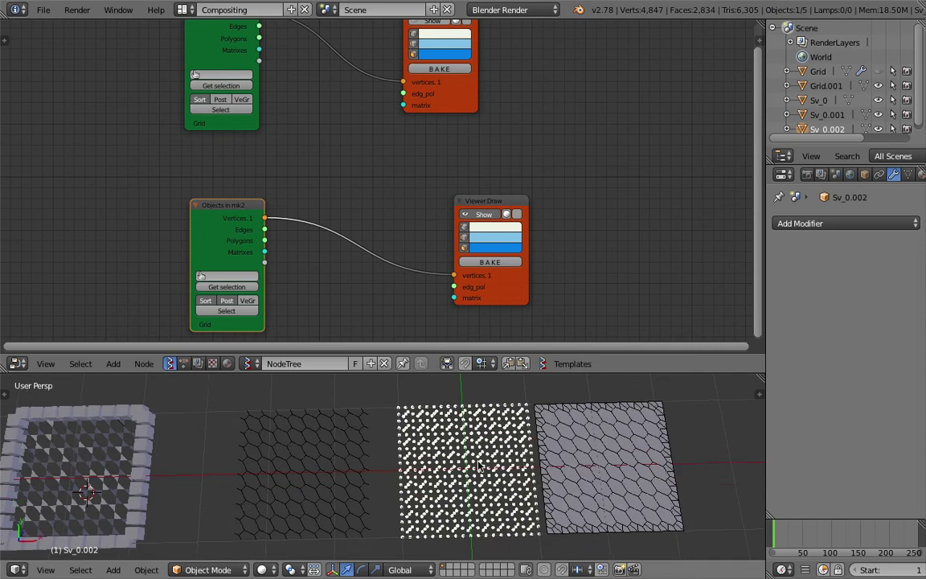
pyautogui.scroll(1, 481, 446)
pyautogui.keyDown('shift'); pyautogui.moveTo(468, 496); pyautogui.dragTo(417, 446, button='middle'); pyautogui.keyUp('shift')
pyautogui.scroll(1, 417, 446)
pyautogui.scroll(-2, 418, 446)
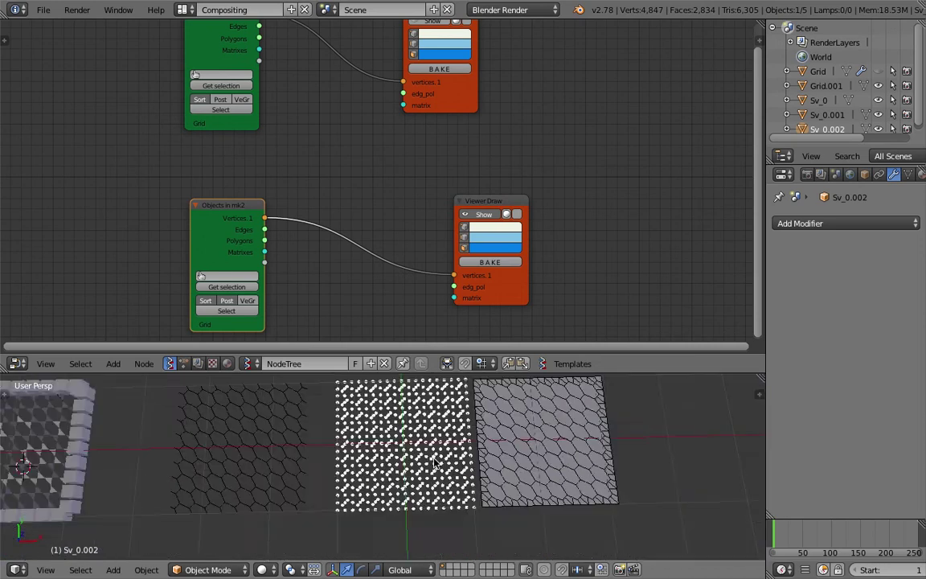
pyautogui.scroll(1, 419, 447)
# - Hide the lower Viewer Draw, display the upper Viewer Draw instead, and set its vertex colour to red
pyautogui.moveTo(294, 70); pyautogui.dragTo(308, 135, button='middle')
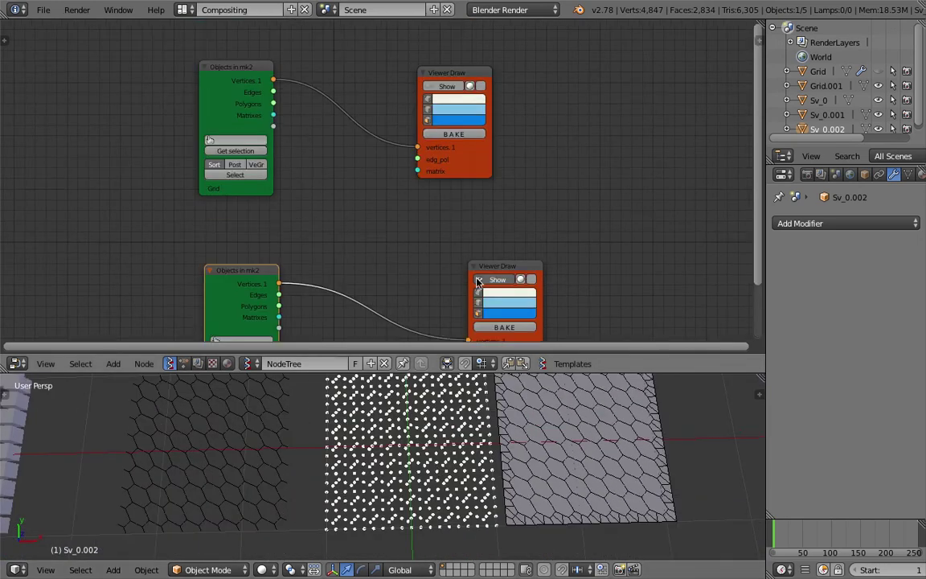
pyautogui.click(479, 280)
pyautogui.click(428, 86)
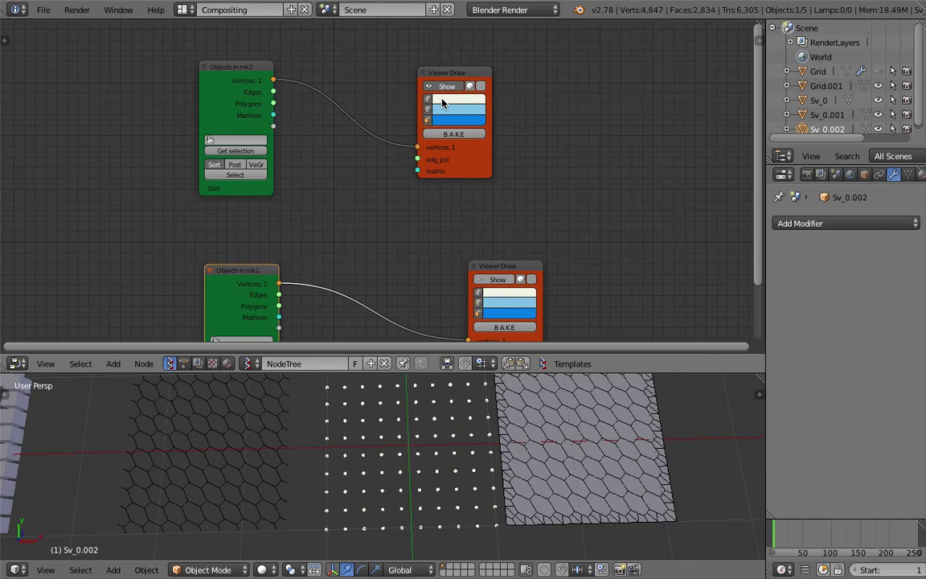
pyautogui.click(443, 99)
pyautogui.moveTo(484, 153); pyautogui.dragTo(484, 188)
pyautogui.click(460, 74)
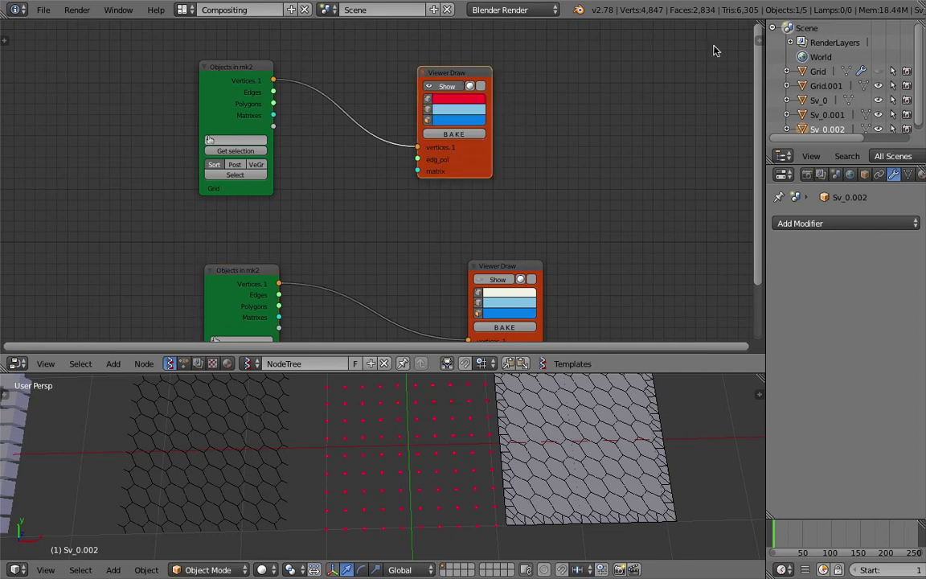
# - Increase the upper Viewer Draw node's vertex size to 7.59
pyautogui.press('n')
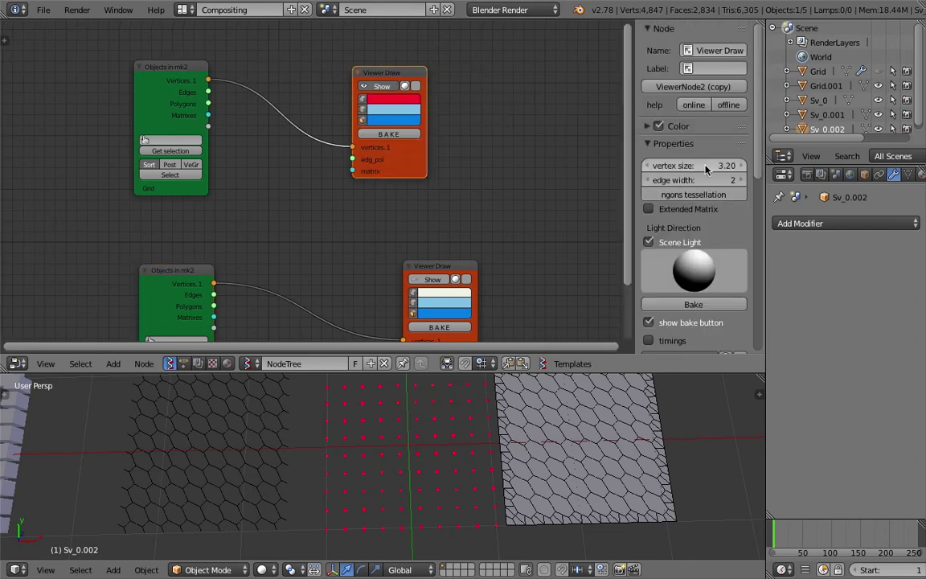
pyautogui.moveTo(706, 166); pyautogui.dragTo(776, 166)
pyautogui.moveTo(684, 166); pyautogui.dragTo(702, 167)
# - Turn the lower Viewer Draw display back on and compare its white vertices with the red ones in an enlarged 3D view
pyautogui.moveTo(384, 238)
pyautogui.mouseDown(button='middle')
pyautogui.moveTo(390, 201)
pyautogui.moveTo(387, 219)
pyautogui.mouseUp(button='middle')
pyautogui.click(434, 259)
pyautogui.moveTo(435, 257); pyautogui.dragTo(441, 201, button='middle')
pyautogui.scroll(4, 448, 456)
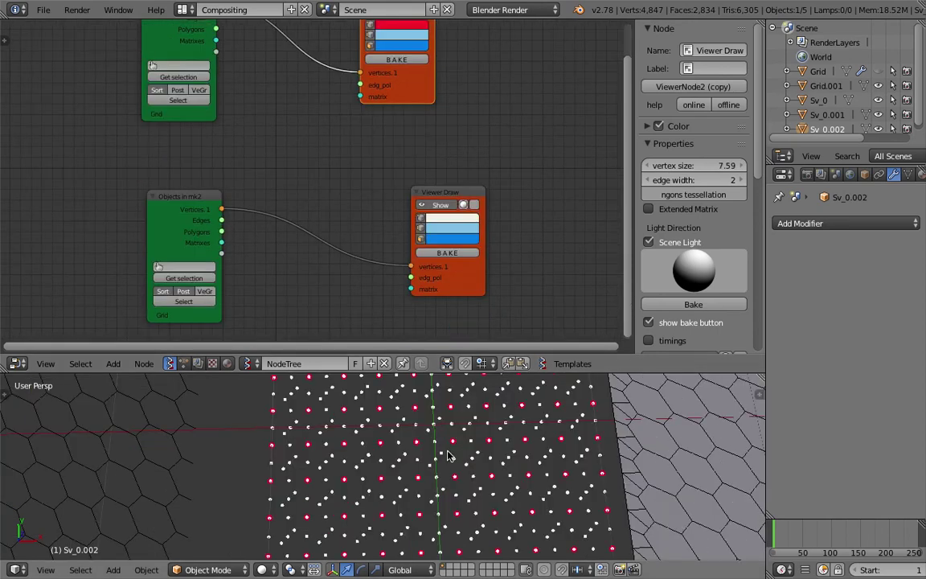
pyautogui.scroll(-2, 448, 456)
pyautogui.moveTo(475, 373); pyautogui.dragTo(476, 214)
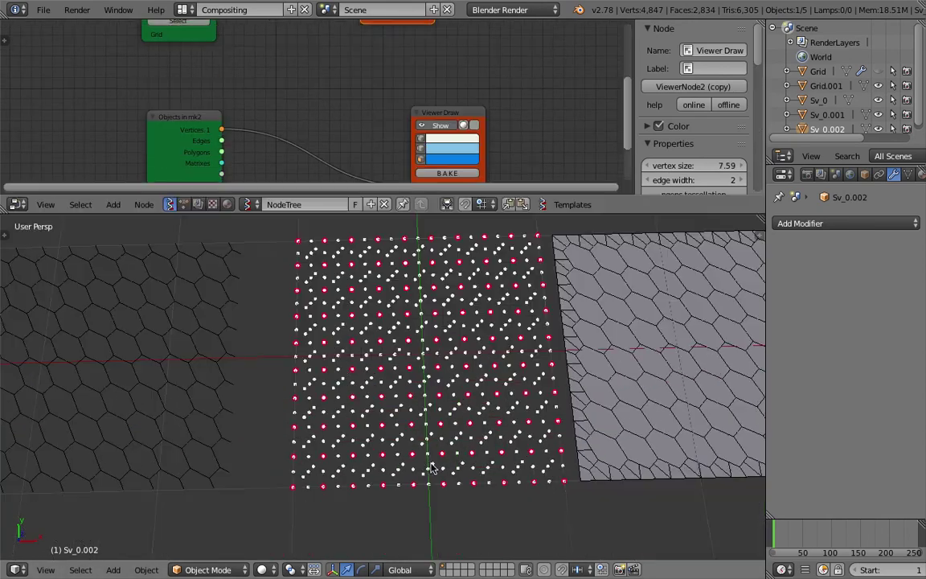
pyautogui.moveTo(512, 385); pyautogui.dragTo(495, 397, button='middle')
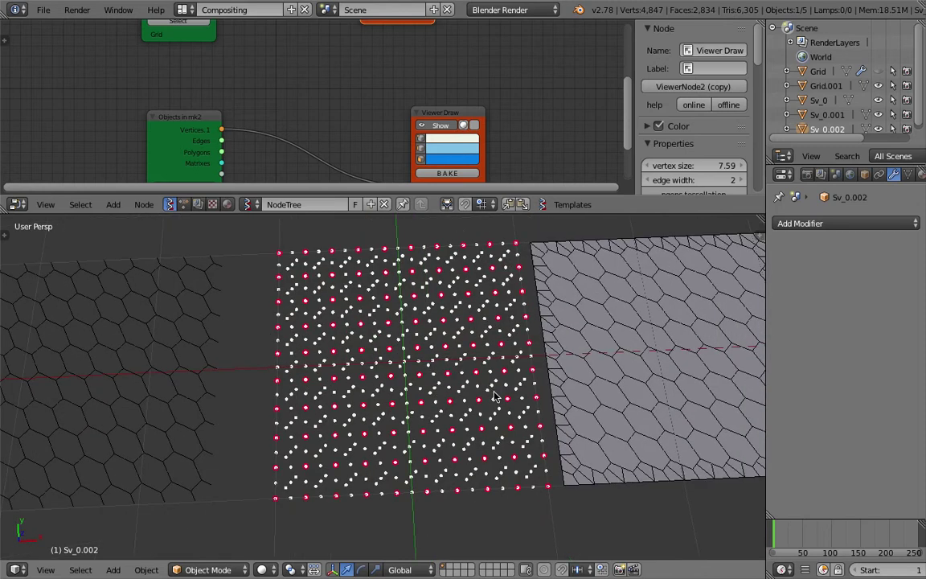
# - Hide the node editor's properties sidebar, give the node editor more height, and save over the existing file
pyautogui.press('n')
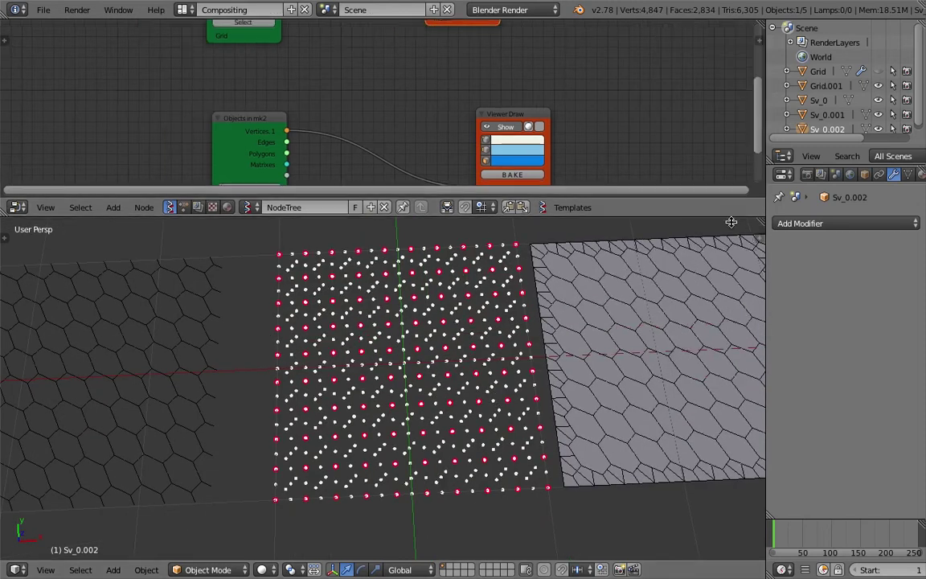
pyautogui.moveTo(718, 196); pyautogui.dragTo(718, 283)
pyautogui.moveTo(569, 381); pyautogui.dragTo(489, 400, button='middle')
pyautogui.hotkey('ctrl', 's')
pyautogui.click(489, 400)
# - Spread both Viewer Draw nodes further from their Objects in nodes, enlarge the node editor, and save the file again
pyautogui.moveTo(534, 157); pyautogui.dragTo(597, 155)
pyautogui.moveTo(496, 76); pyautogui.dragTo(493, 121, button='middle')
pyautogui.moveTo(483, 109); pyautogui.dragTo(622, 87)
pyautogui.moveTo(358, 176); pyautogui.dragTo(354, 160, button='middle')
pyautogui.moveTo(222, 194); pyautogui.dragTo(205, 194)
pyautogui.hotkey('ctrl', 's')
pyautogui.click(221, 195)
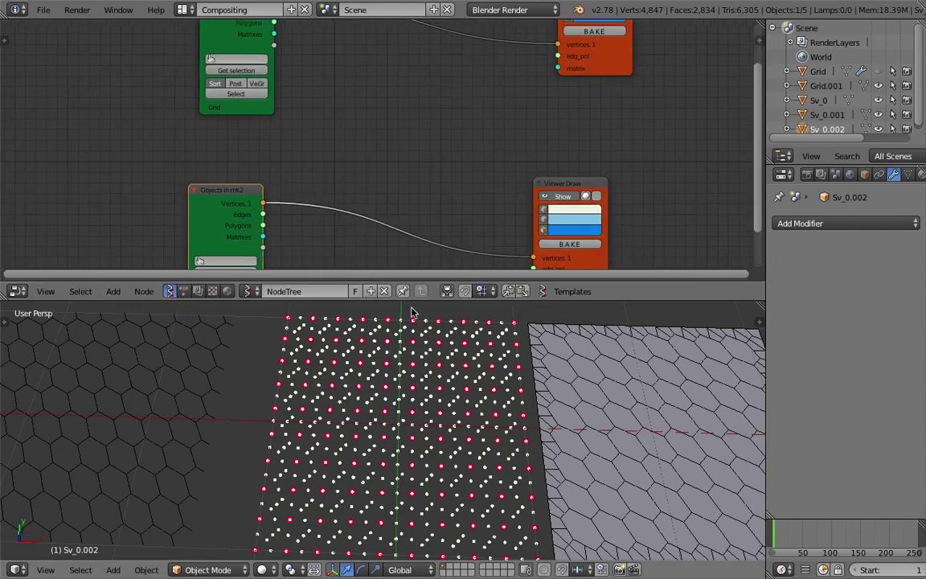
pyautogui.moveTo(415, 305); pyautogui.dragTo(415, 346)
pyautogui.hotkey('ctrl', 's')
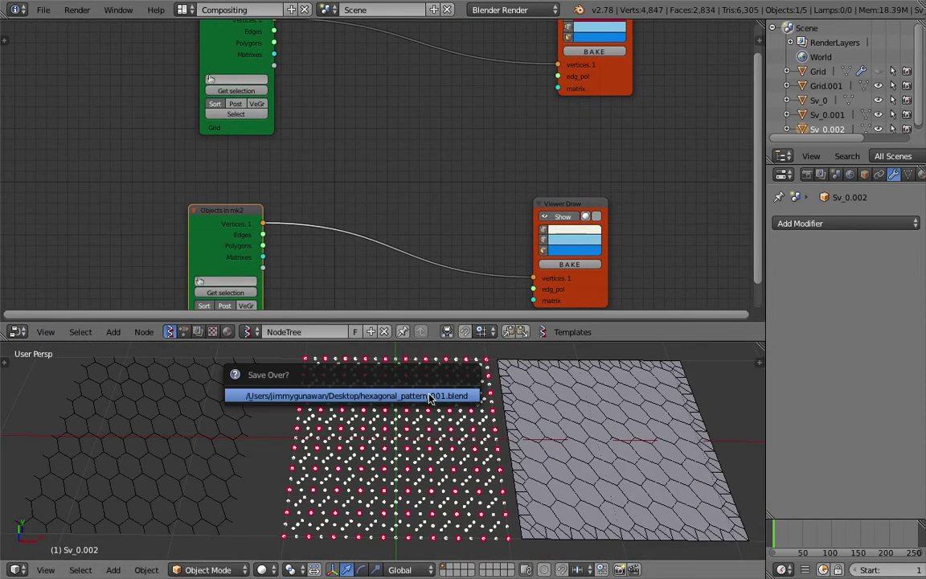
# - Add a KDT Closest Verts node between the upper and lower node chains and save the file
pyautogui.press('space')
pyautogui.write('kd')
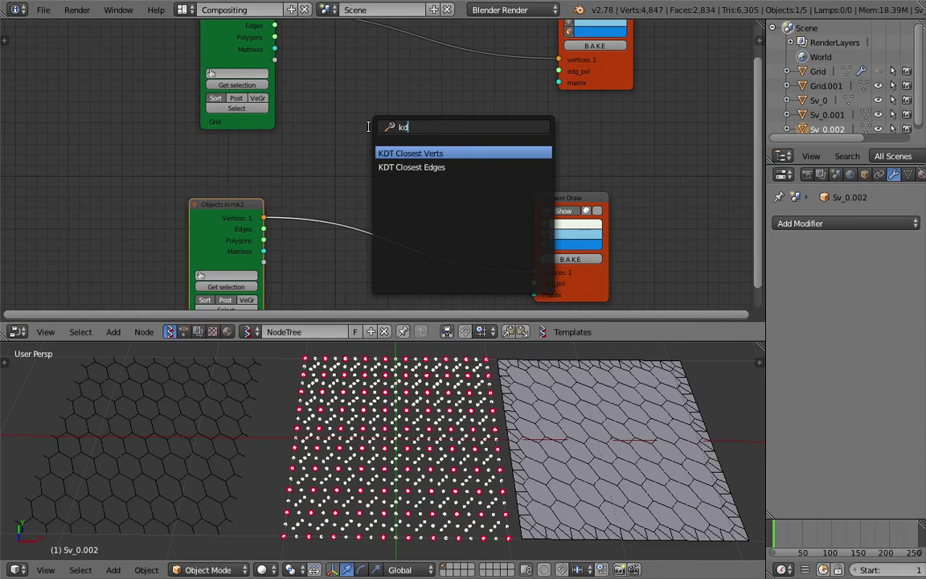
pyautogui.press('Return')
pyautogui.click(386, 120)
pyautogui.hotkey('ctrl', 's')
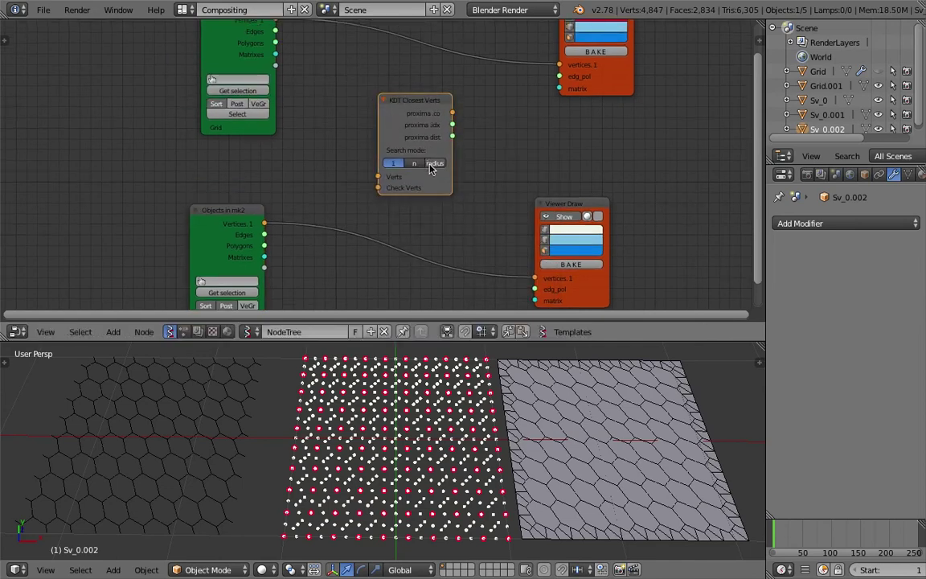
# - Set the KDT Closest Verts search mode to radius and move it and both Viewer Draw nodes further along to make room
pyautogui.click(433, 164)
pyautogui.moveTo(428, 102); pyautogui.dragTo(445, 90)
pyautogui.moveTo(585, 85); pyautogui.dragTo(622, 70)
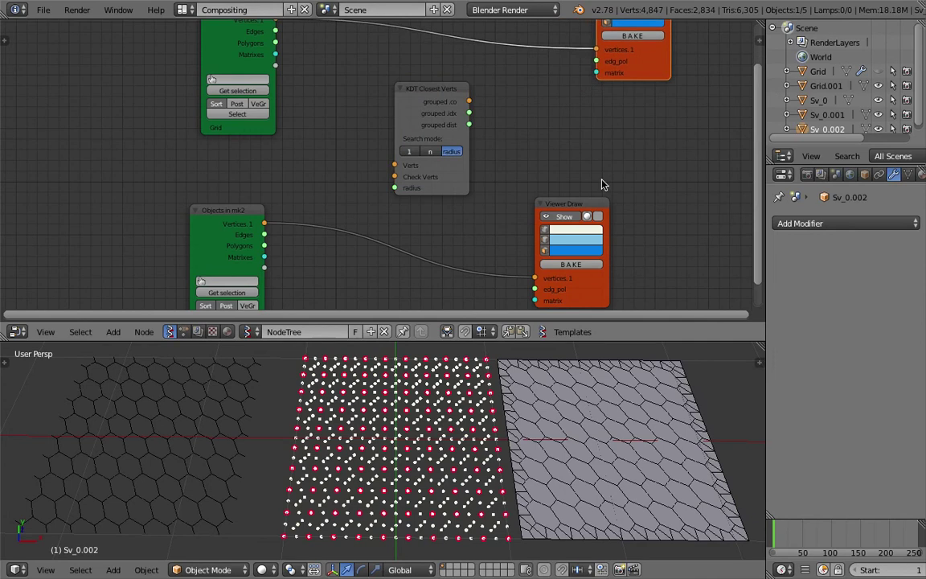
pyautogui.moveTo(586, 205); pyautogui.dragTo(652, 199)
pyautogui.moveTo(400, 101); pyautogui.dragTo(405, 122, button='middle')
pyautogui.moveTo(437, 114); pyautogui.dragTo(485, 118)
# - Add a Float node, link it to the KDT Closest Verts radius input, adjust the KDT node's position, and save the file
pyautogui.hotkey('alt', 'space')
pyautogui.press('BackSpace')
pyautogui.write('float')
pyautogui.press('Down')
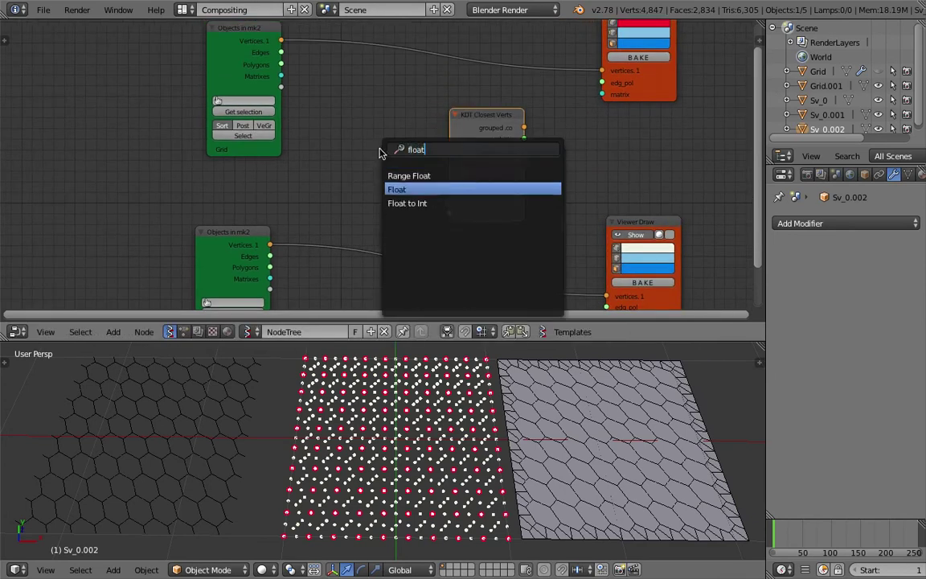
pyautogui.press('Return')
pyautogui.click(327, 201)
pyautogui.moveTo(404, 213); pyautogui.dragTo(449, 217)
pyautogui.moveTo(380, 199); pyautogui.dragTo(392, 197)
pyautogui.moveTo(373, 101); pyautogui.dragTo(374, 133, button='middle')
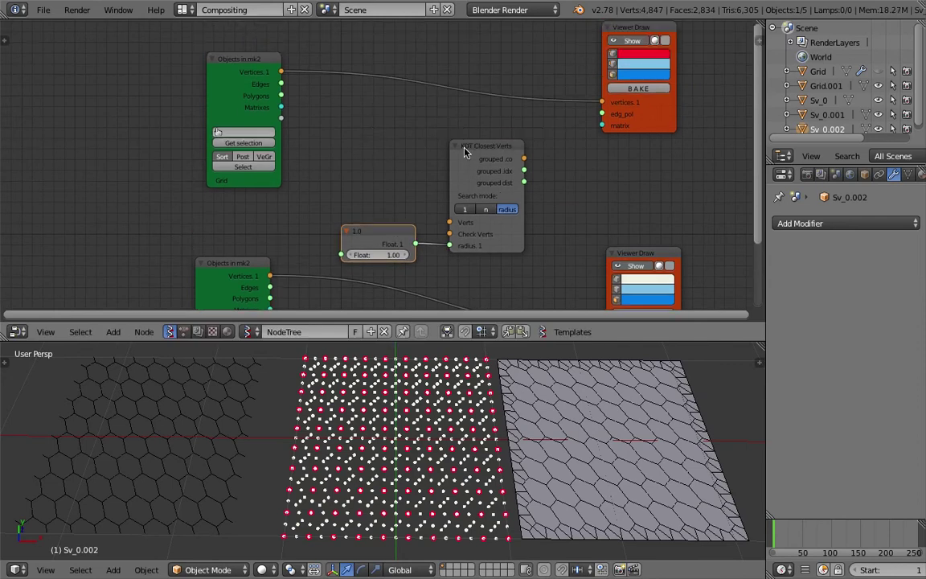
pyautogui.moveTo(466, 149); pyautogui.dragTo(486, 135)
pyautogui.hotkey('ctrl', 's')
pyautogui.click(490, 135)
# - Link the lower Objects in vertices to the KDT node's Verts input and the upper Objects in vertices to Check Verts
pyautogui.scroll(-1, 292, 192)
pyautogui.moveTo(292, 192); pyautogui.dragTo(290, 161, button='middle')
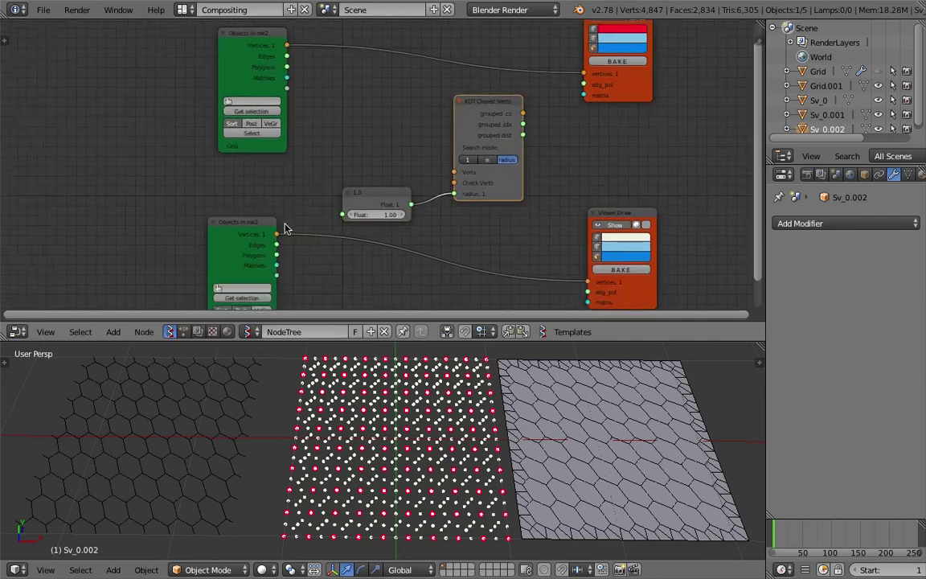
pyautogui.moveTo(279, 233); pyautogui.dragTo(454, 172)
pyautogui.keyDown('shift'); pyautogui.scroll(1, 384, 112); pyautogui.keyUp('shift')
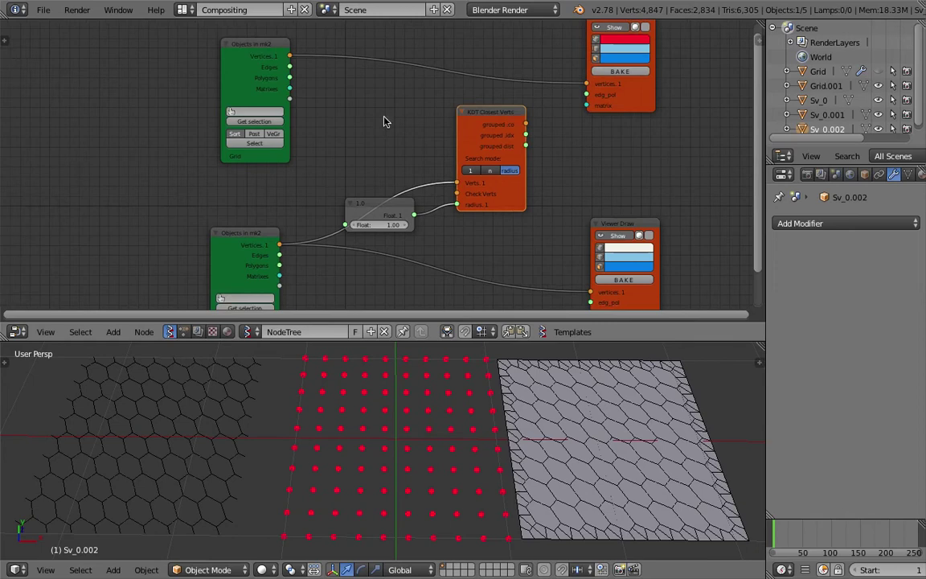
pyautogui.moveTo(289, 55); pyautogui.dragTo(457, 193)
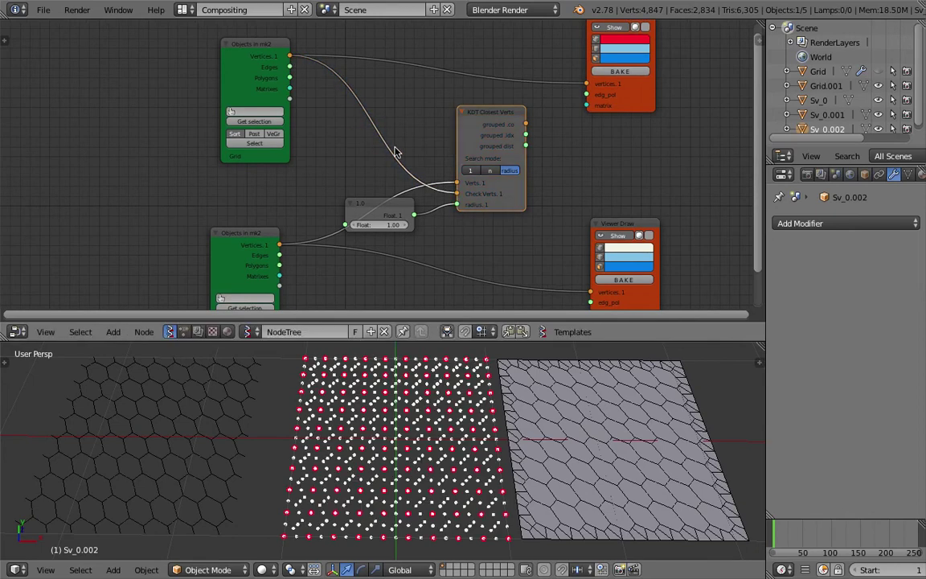
# - Duplicate the lower Viewer Draw beside the KDT Closest Verts node and link the grouped .co output to its vertices input
pyautogui.moveTo(517, 213); pyautogui.dragTo(501, 204, button='middle')
pyautogui.moveTo(603, 213); pyautogui.dragTo(582, 282)
pyautogui.hotkey('shift', 'd')
pyautogui.click(648, 132)
pyautogui.moveTo(510, 114)
pyautogui.mouseDown()
pyautogui.moveTo(559, 189)
pyautogui.moveTo(616, 204)
pyautogui.mouseUp()
# - Set the new Viewer Draw node's vertex colour to magenta and move the Float node just below the KDT Closest Verts node
pyautogui.click(655, 162)
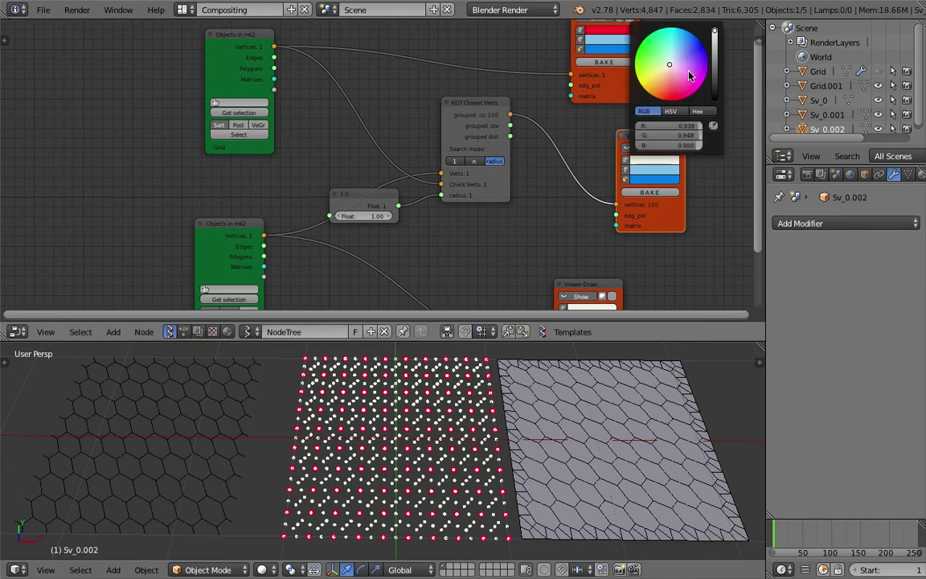
pyautogui.moveTo(669, 65)
pyautogui.mouseDown()
pyautogui.moveTo(661, 109)
pyautogui.moveTo(696, 65)
pyautogui.moveTo(699, 87)
pyautogui.mouseUp()
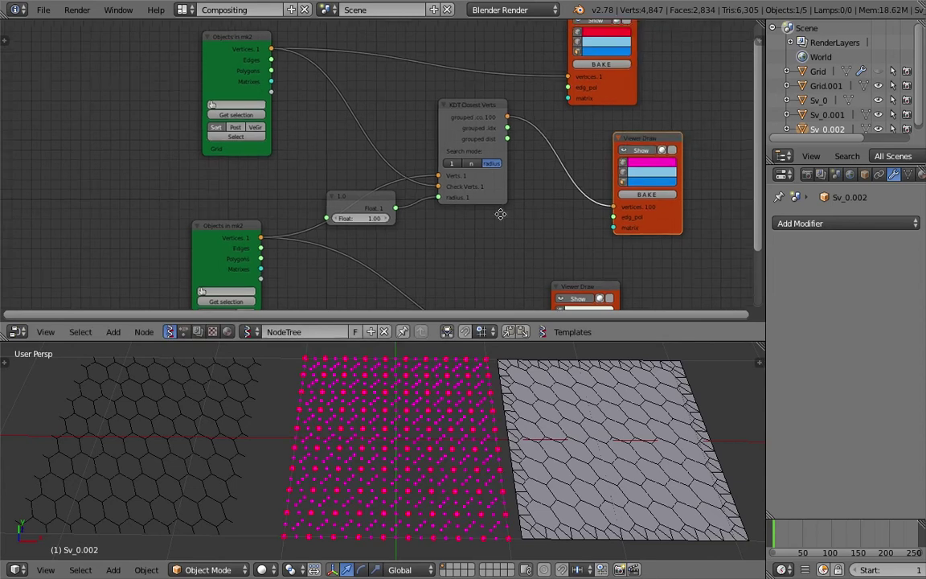
pyautogui.moveTo(370, 233); pyautogui.dragTo(362, 223, button='middle')
pyautogui.moveTo(368, 193); pyautogui.dragTo(386, 212)
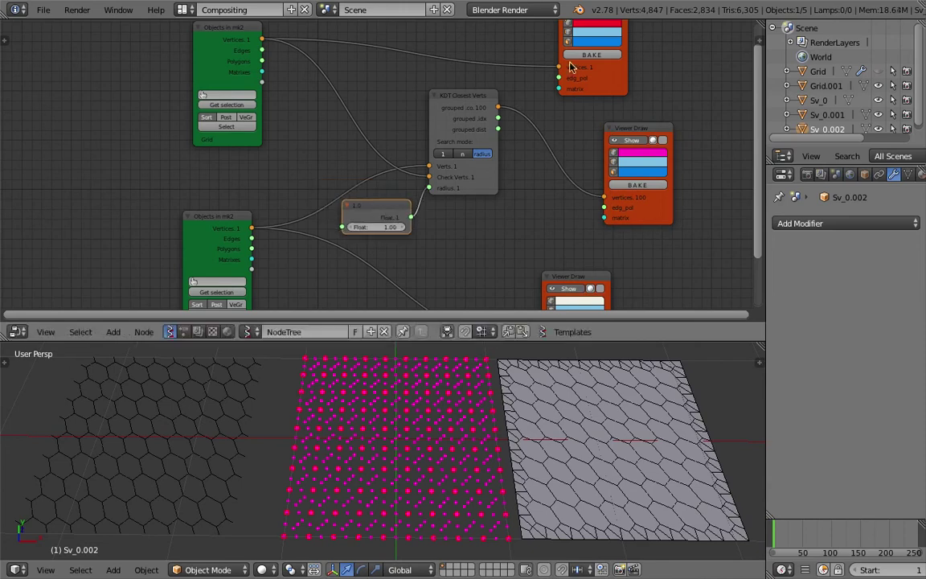
# - Hide the upper Viewer Draw's red vertices and switch the magenta Viewer Draw display off and on
pyautogui.moveTo(573, 31); pyautogui.dragTo(538, 54, button='middle')
pyautogui.click(542, 39)
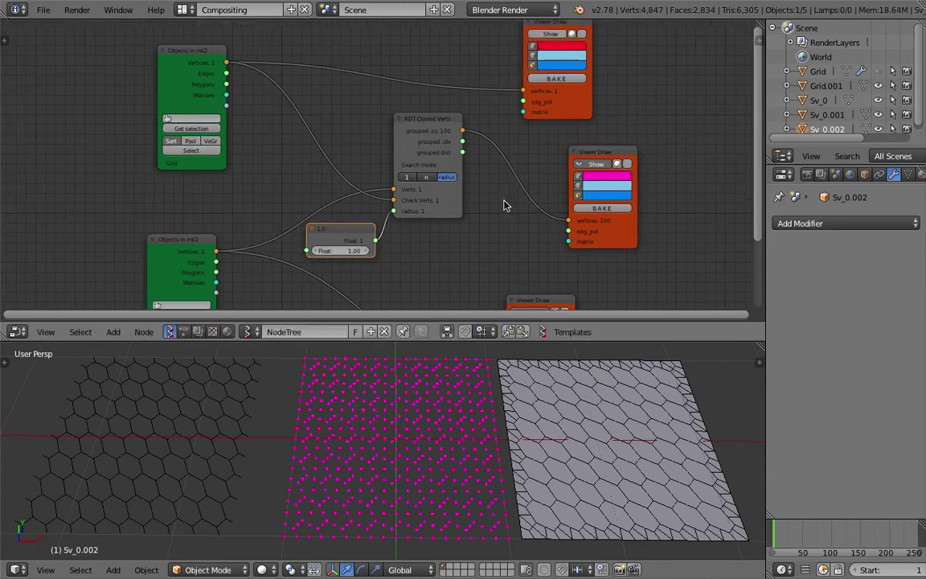
pyautogui.keyDown('shift'); pyautogui.scroll(-1, 504, 203); pyautogui.keyUp('shift')
pyautogui.click(589, 140)
pyautogui.click(590, 140)
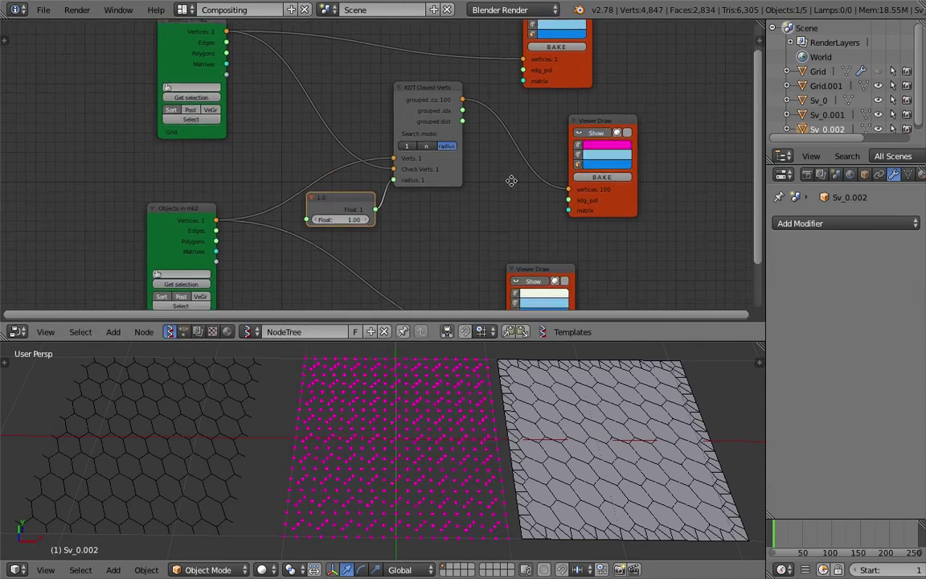
# - Reduce the Float radius value, trying 0.46 and 0.10, and set it to 0.04
pyautogui.moveTo(502, 201); pyautogui.dragTo(512, 180, button='middle')
pyautogui.scroll(5, 355, 211)
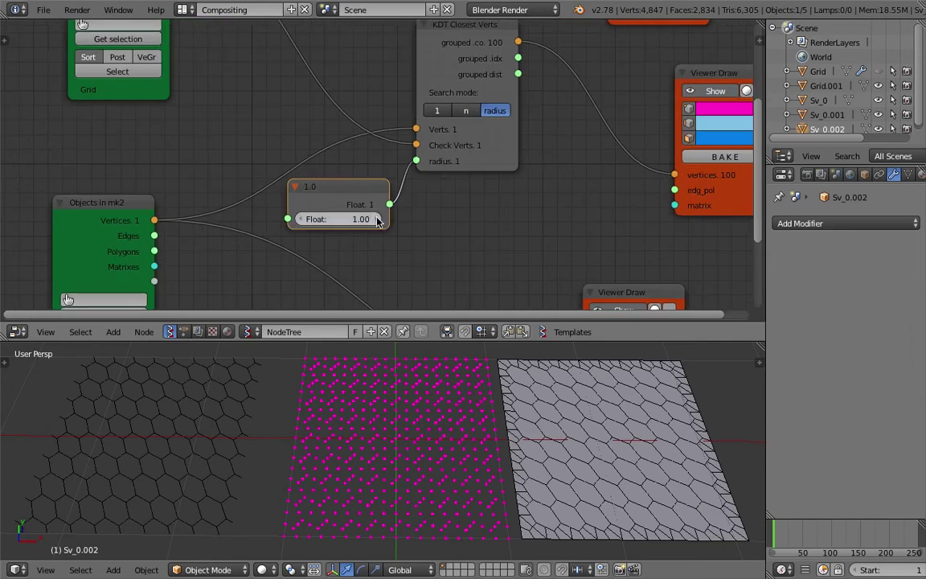
pyautogui.moveTo(362, 215); pyautogui.dragTo(354, 203, button='middle')
pyautogui.scroll(1, 354, 203)
pyautogui.moveTo(355, 207); pyautogui.dragTo(354, 207)
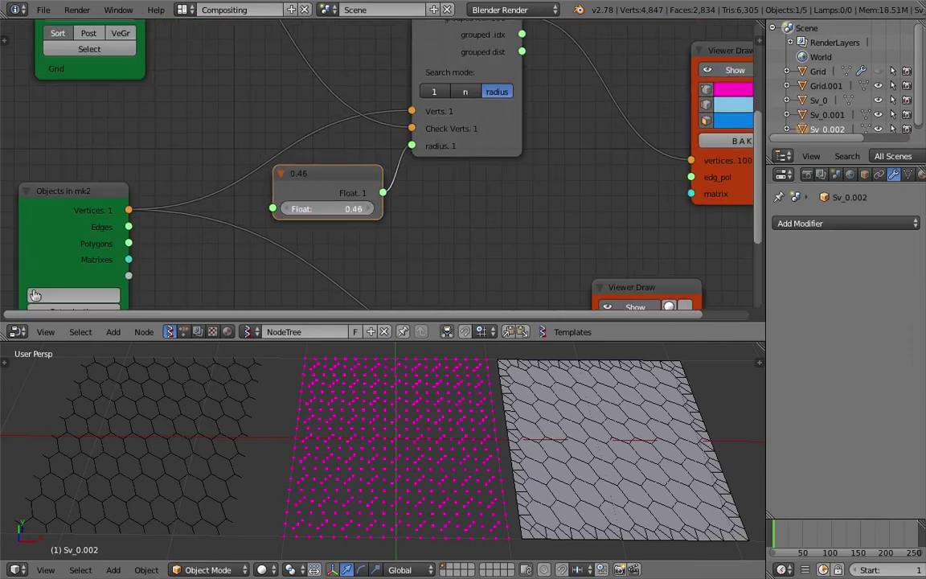
pyautogui.moveTo(354, 206); pyautogui.dragTo(342, 207)
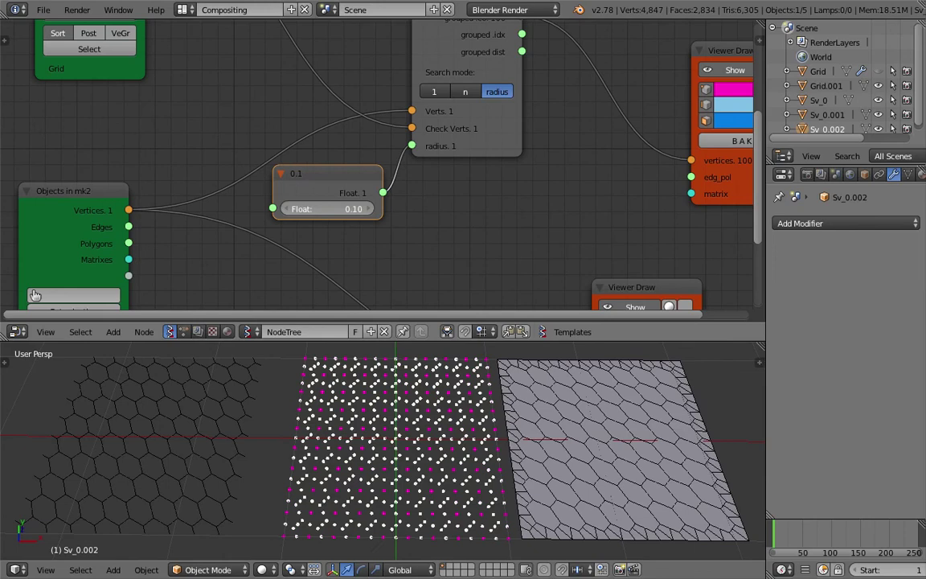
pyautogui.hotkey('ctrl', 'z')
pyautogui.click(368, 210)
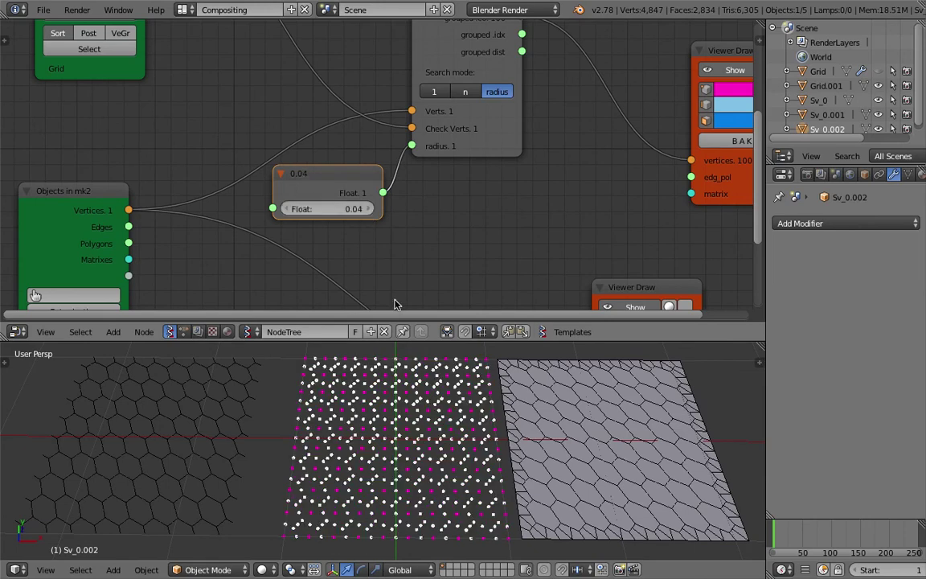
# - Check the magenta vertices, shift their Viewer Draw node further from the KDT Closest Verts node, and save the file
pyautogui.scroll(5, 391, 443)
pyautogui.scroll(-5, 394, 451)
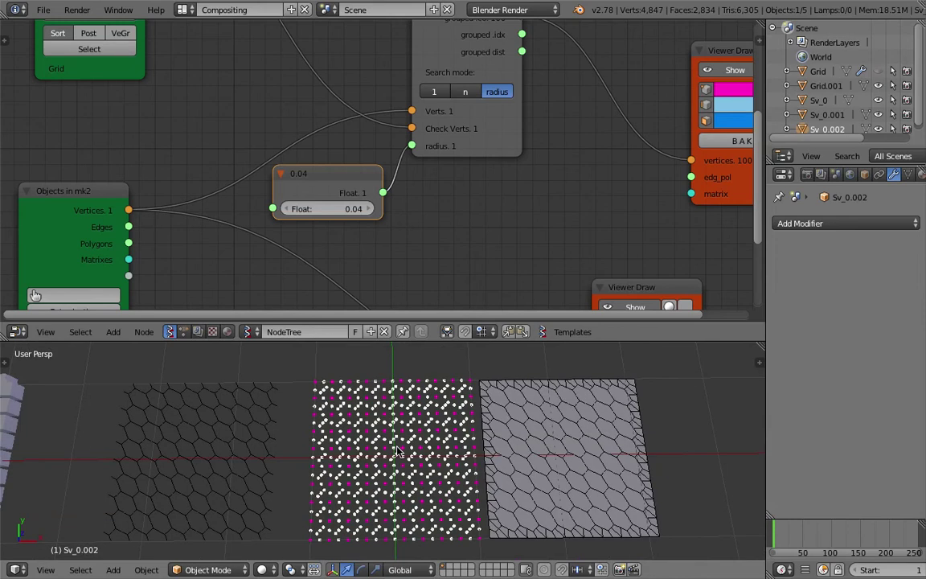
pyautogui.keyDown('shift'); pyautogui.moveTo(472, 357); pyautogui.dragTo(450, 348, button='middle'); pyautogui.keyUp('shift')
pyautogui.moveTo(484, 188); pyautogui.dragTo(407, 191, button='middle')
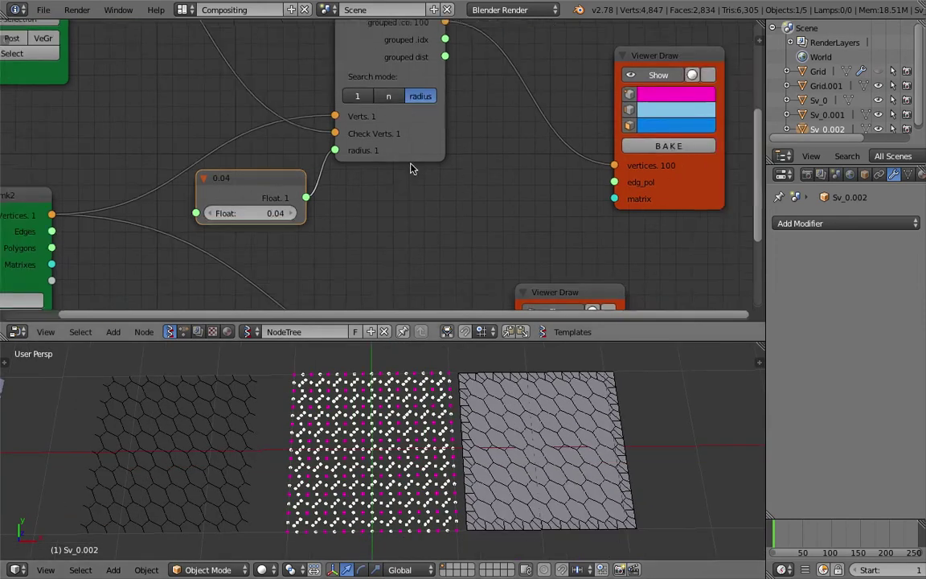
pyautogui.scroll(-1, 410, 165)
pyautogui.moveTo(404, 147); pyautogui.dragTo(355, 142, button='middle')
pyautogui.moveTo(613, 180); pyautogui.dragTo(662, 170)
pyautogui.scroll(-1, 627, 168)
pyautogui.hotkey('ctrl', 's')
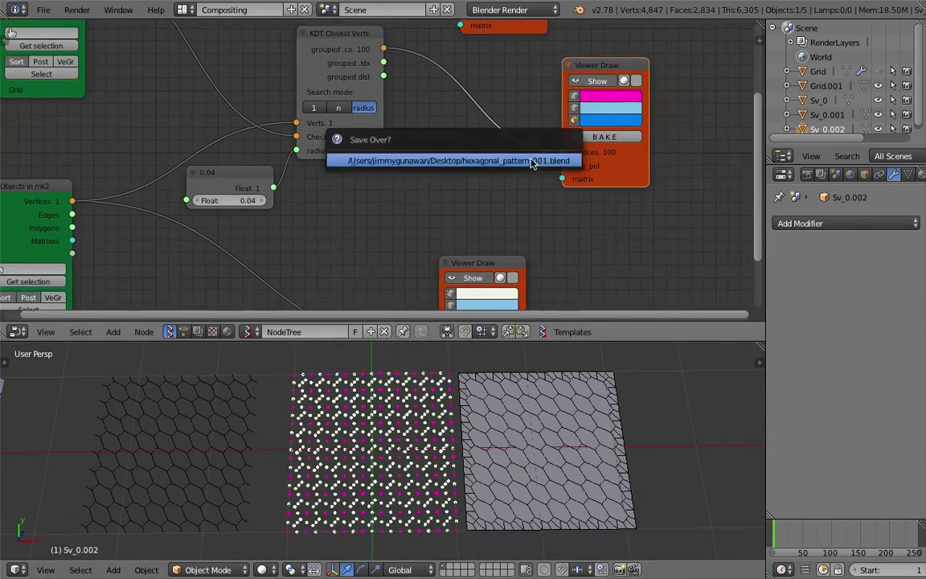
# - Save the file, move the magenta Viewer Draw closer to KDT Closest Verts, and reposition the white Viewer Draw below the Float node
pyautogui.click(533, 163)
pyautogui.hotkey('ctrl', 's')
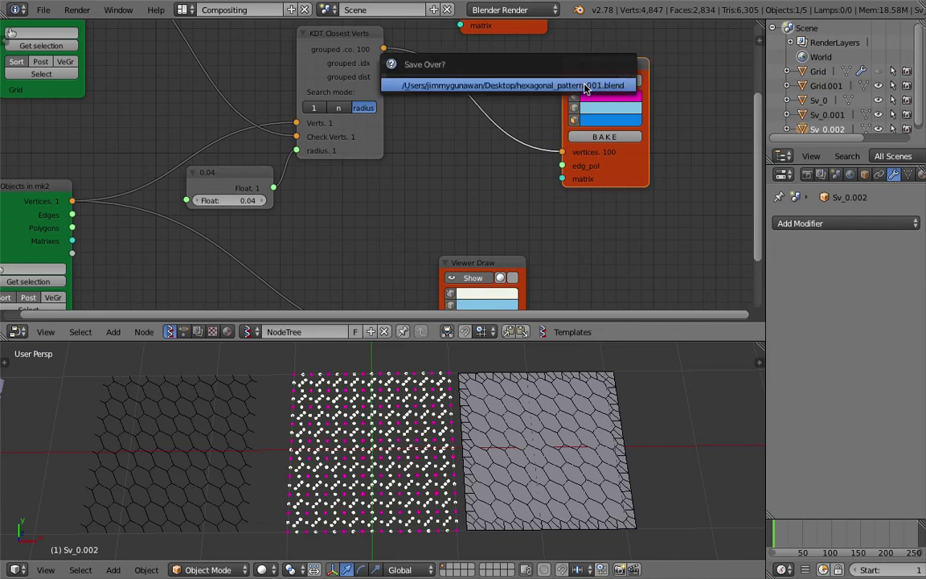
pyautogui.click(525, 81)
pyautogui.moveTo(614, 178); pyautogui.dragTo(537, 174)
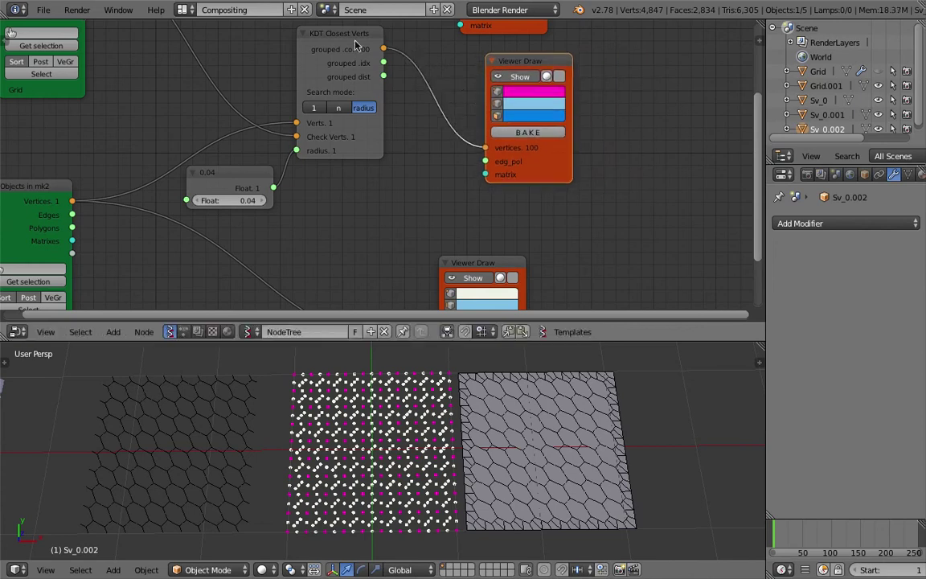
pyautogui.moveTo(366, 50); pyautogui.dragTo(400, 81)
pyautogui.moveTo(472, 262); pyautogui.dragTo(515, 240)
pyautogui.scroll(-1, 449, 202)
pyautogui.moveTo(513, 258)
pyautogui.mouseDown(button='middle')
pyautogui.moveTo(450, 202)
pyautogui.moveTo(458, 204)
pyautogui.mouseUp(button='middle')
pyautogui.moveTo(477, 186); pyautogui.dragTo(347, 225)
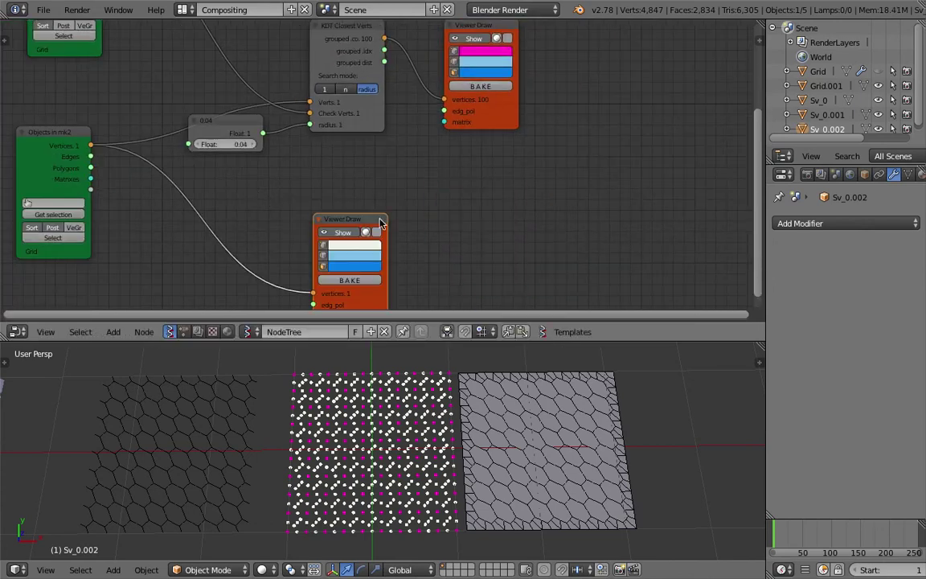
# - Add a Mask Vertices node below the magenta Viewer Draw node and save the file
pyautogui.hotkey('shift', 'a')
pyautogui.click(554, 200)
pyautogui.write('vert')
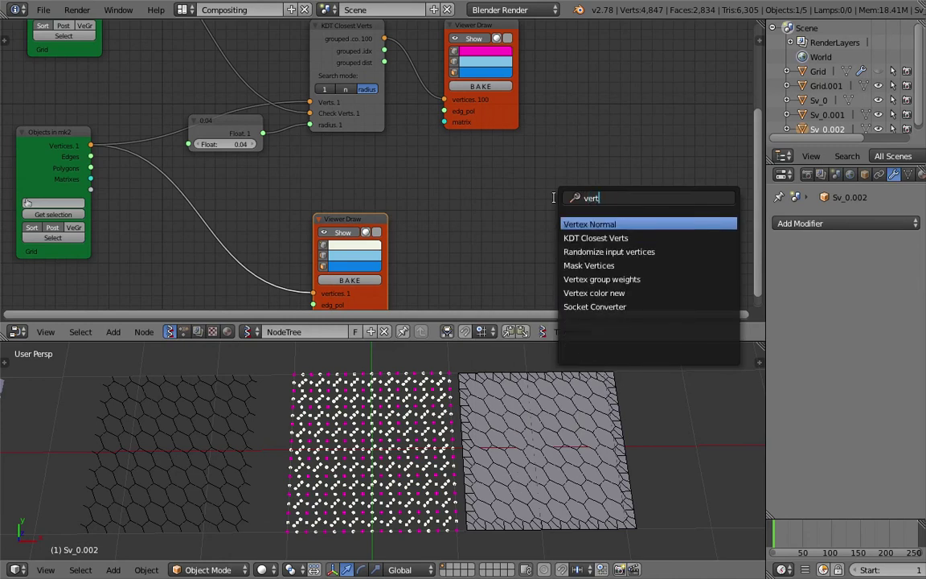
pyautogui.press('Down')
pyautogui.press('Down')
pyautogui.press('Down')
pyautogui.press('Return')
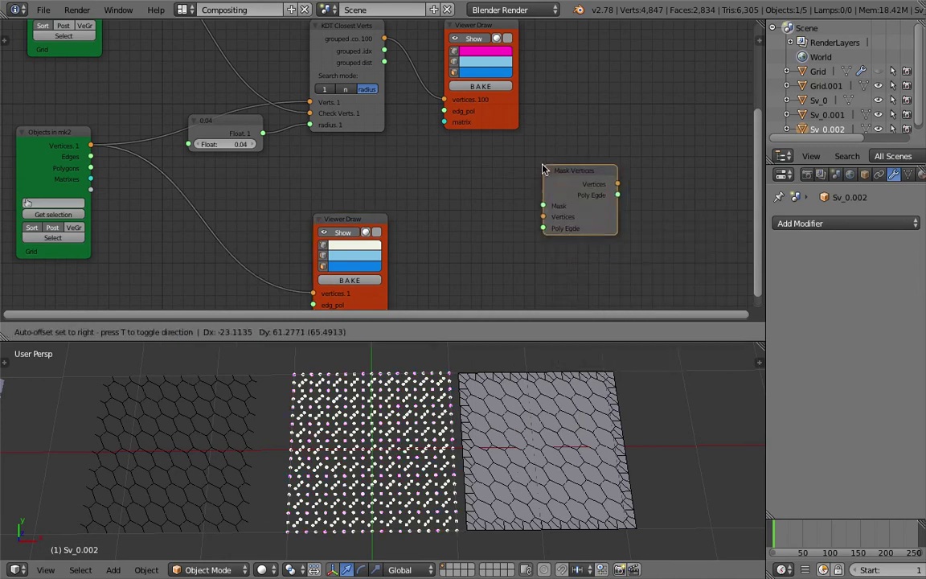
pyautogui.click(543, 160)
pyautogui.hotkey('ctrl', 's')
pyautogui.click(536, 159)
# - Space out the magenta Viewer Draw and KDT Closest Verts nodes to leave more room between them, saving the file
pyautogui.moveTo(537, 147); pyautogui.dragTo(539, 201, button='middle')
pyautogui.hotkey('ctrl', 's')
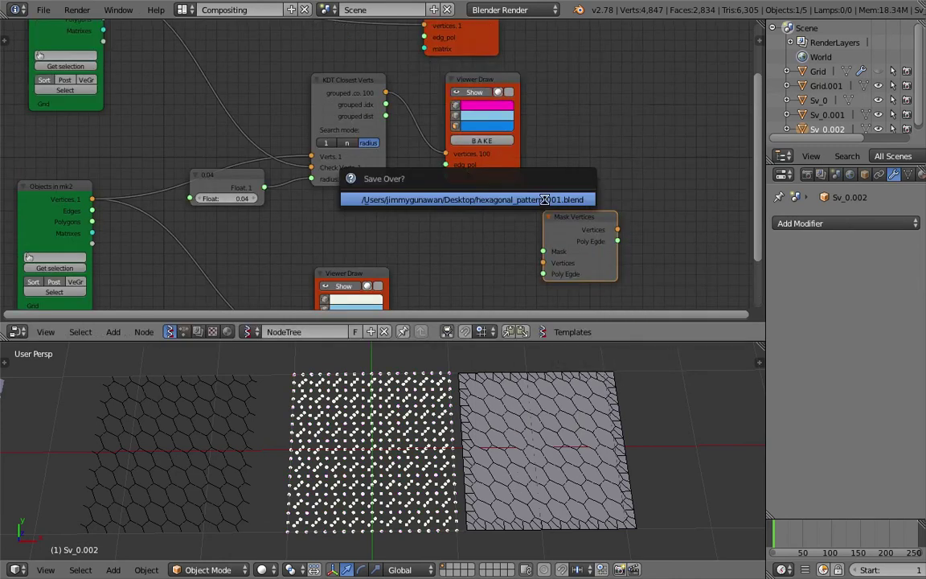
pyautogui.click(540, 200)
pyautogui.moveTo(492, 84); pyautogui.dragTo(627, 85)
pyautogui.hotkey('ctrl', 's')
pyautogui.click(626, 83)
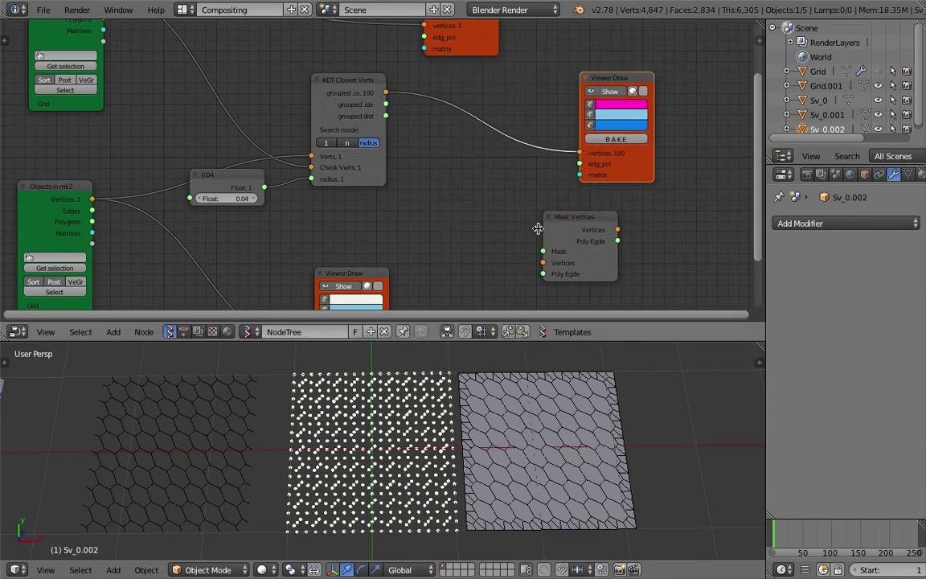
pyautogui.moveTo(363, 81); pyautogui.dragTo(444, 92)
pyautogui.scroll(-2, 406, 105)
pyautogui.moveTo(386, 114); pyautogui.dragTo(424, 147, button='middle')
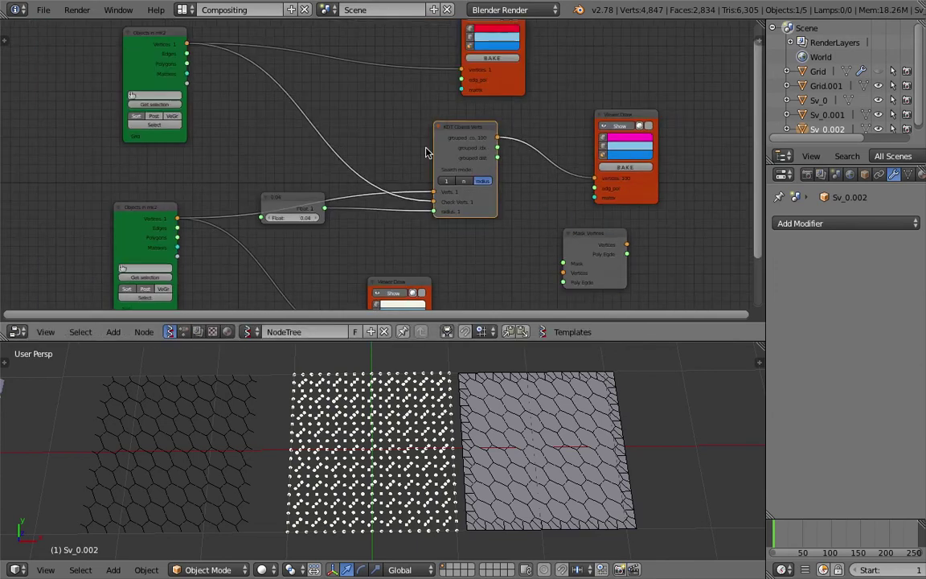
pyautogui.moveTo(471, 131); pyautogui.dragTo(424, 131)
pyautogui.moveTo(438, 151); pyautogui.dragTo(414, 137, button='middle')
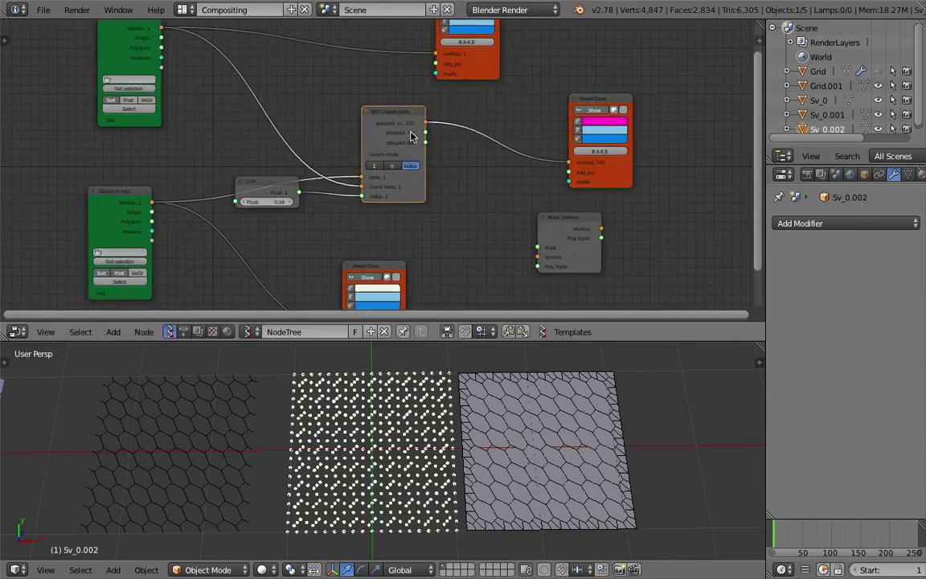
# - Switch off the magenta Viewer Draw's display and save the file
pyautogui.scroll(1, 567, 137)
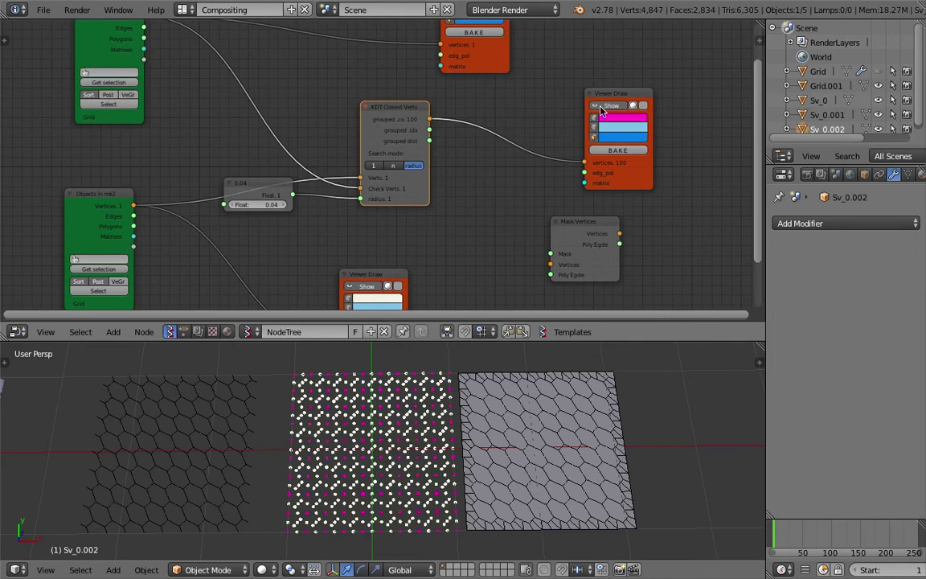
pyautogui.hotkey('ctrl', 's')
pyautogui.click(601, 111)
pyautogui.hotkey('ctrl', 's')
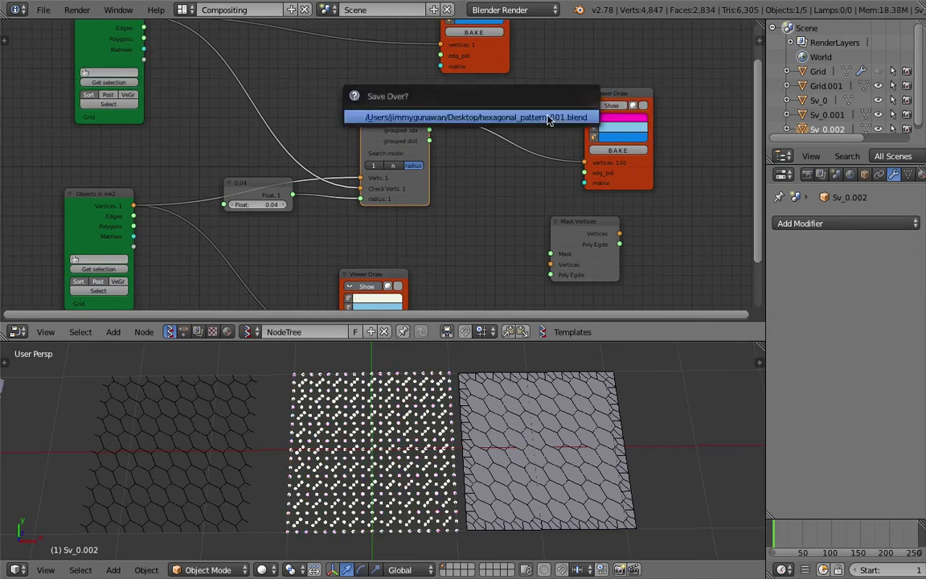
pyautogui.click(548, 119)
# - Connect the upper Objects in node's Vertices output to Mask Vertices' Vertices input and move Mask Vertices further from KDT Closest Verts
pyautogui.moveTo(430, 130); pyautogui.dragTo(513, 248)
pyautogui.scroll(-2, 417, 195)
pyautogui.moveTo(417, 191); pyautogui.dragTo(417, 214, button='middle')
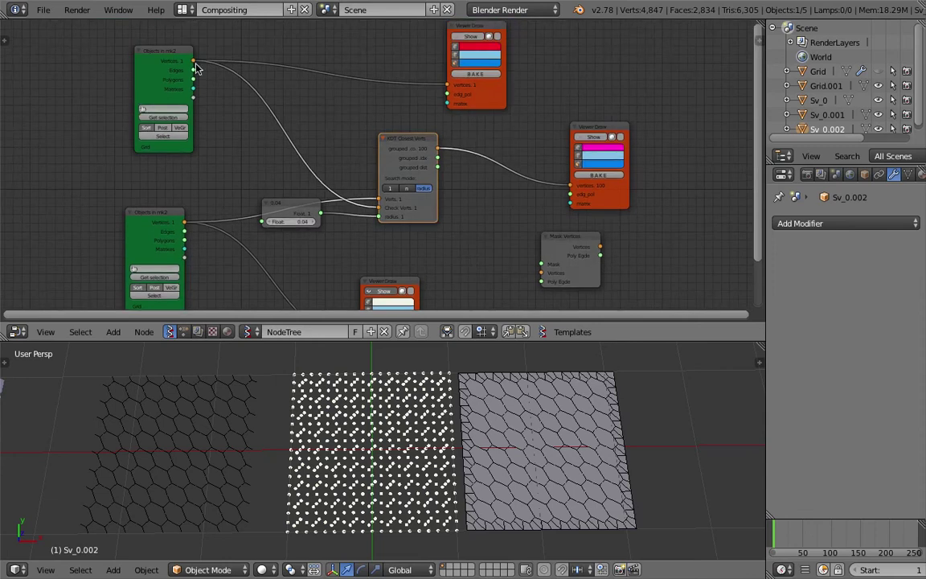
pyautogui.moveTo(195, 62); pyautogui.dragTo(540, 274)
pyautogui.moveTo(614, 200); pyautogui.dragTo(615, 152)
pyautogui.scroll(2, 613, 156)
pyautogui.moveTo(455, 152); pyautogui.dragTo(240, 104, button='middle')
pyautogui.moveTo(403, 207); pyautogui.dragTo(555, 214)
pyautogui.scroll(3, 544, 207)
pyautogui.moveTo(544, 183); pyautogui.dragTo(496, 157, button='middle')
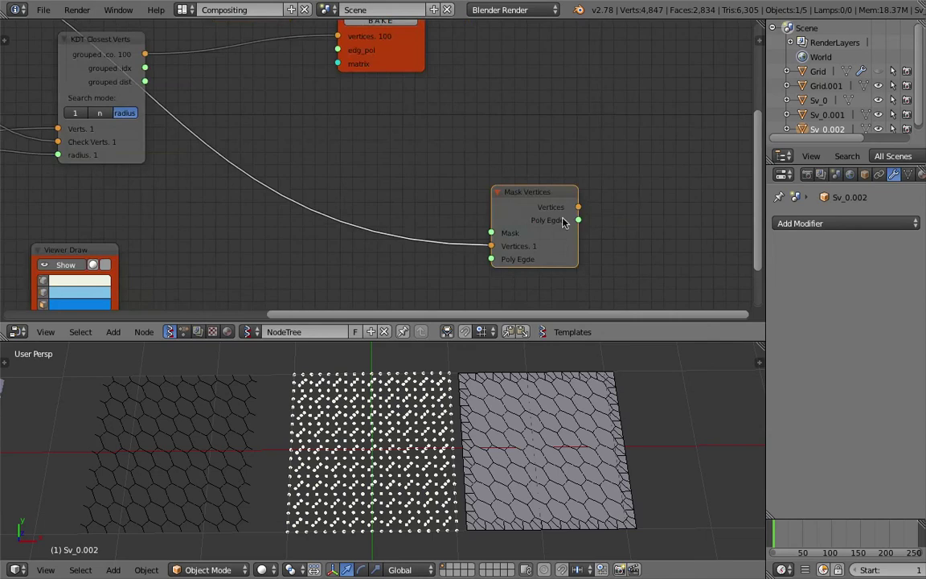
pyautogui.moveTo(563, 218); pyautogui.dragTo(546, 215, button='middle')
pyautogui.scroll(1, 544, 214)
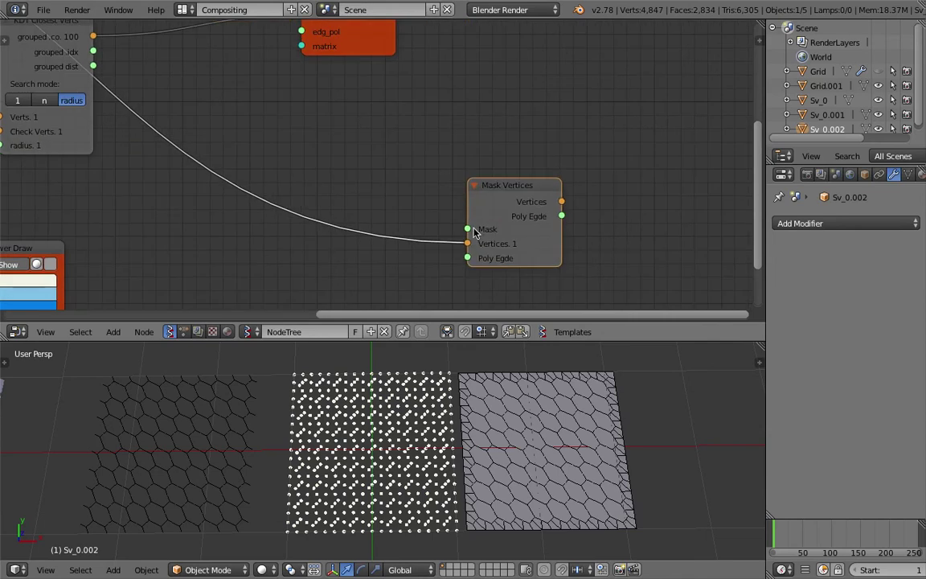
pyautogui.scroll(1, 476, 234)
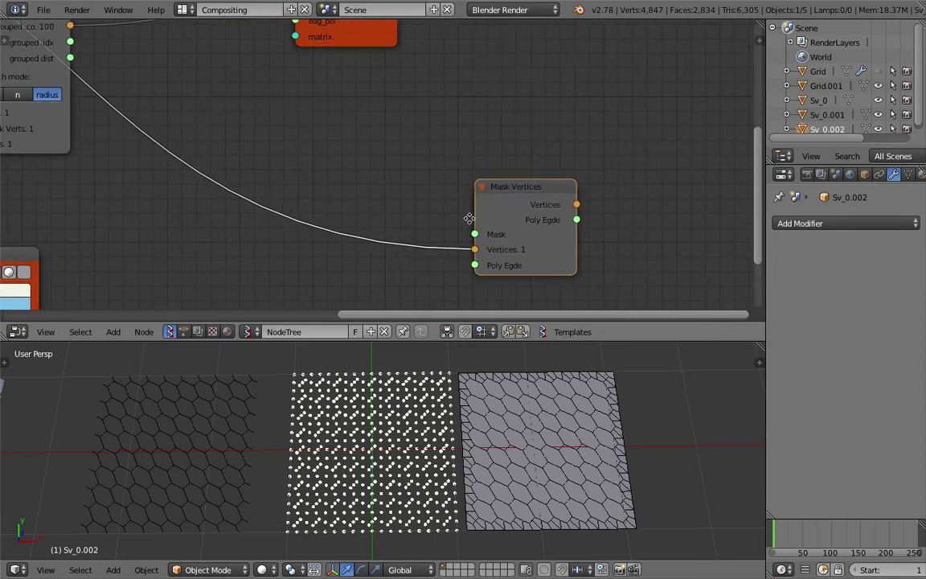
pyautogui.moveTo(469, 218); pyautogui.dragTo(504, 243, button='middle')
pyautogui.scroll(-1, 404, 184)
pyautogui.moveTo(432, 186)
pyautogui.mouseDown(button='middle')
pyautogui.moveTo(445, 197)
pyautogui.moveTo(442, 188)
pyautogui.mouseUp(button='middle')
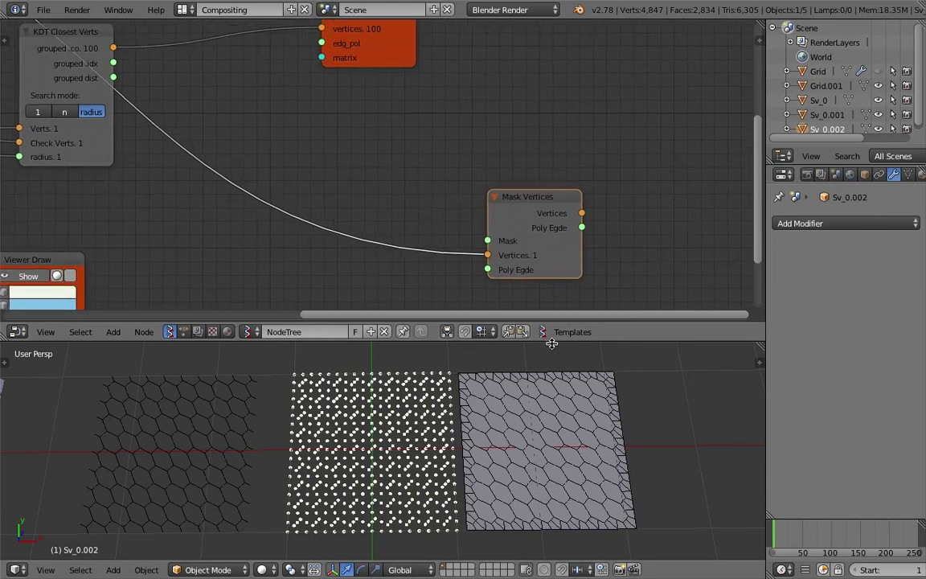
# - Make the node editor taller and place a duplicate of the magenta Viewer Draw node beside Mask Vertices
pyautogui.moveTo(552, 345); pyautogui.dragTo(552, 370)
pyautogui.moveTo(453, 273); pyautogui.dragTo(338, 218, button='middle')
pyautogui.scroll(-1, 393, 168)
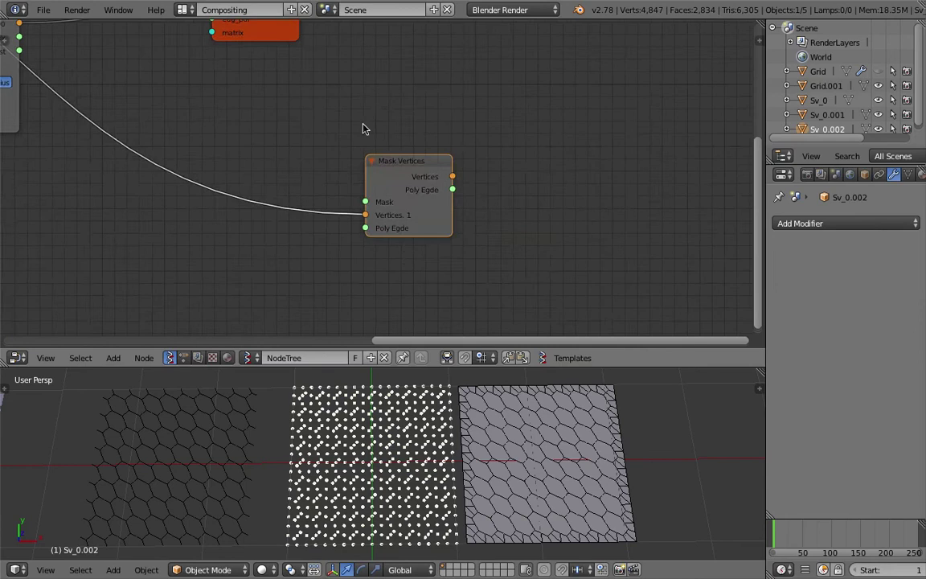
pyautogui.scroll(-1, 363, 125)
pyautogui.click(300, 93)
pyautogui.hotkey('shift', 'd')
pyautogui.click(599, 239)
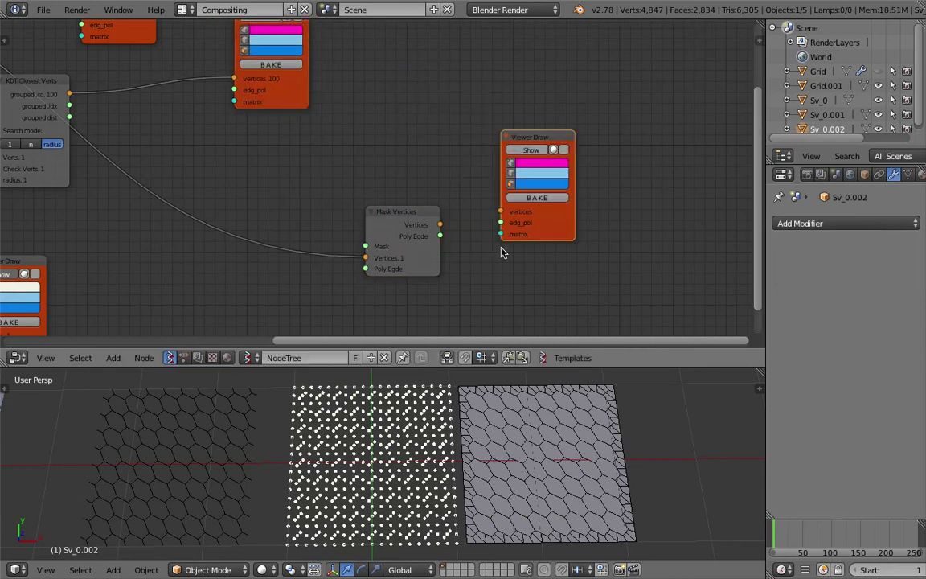
# - Hide the white Viewer Draw's vertices and connect Mask Vertices' Vertices output to the duplicated Viewer Draw's vertices input
pyautogui.moveTo(501, 252); pyautogui.dragTo(539, 171, button='middle')
pyautogui.click(62, 193)
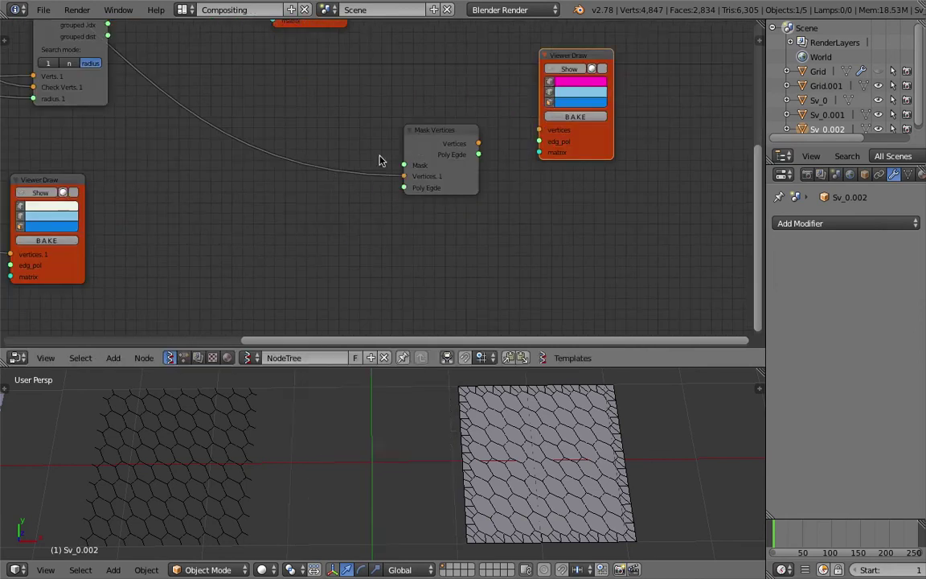
pyautogui.moveTo(456, 132); pyautogui.dragTo(452, 137, button='middle')
pyautogui.moveTo(452, 134); pyautogui.dragTo(422, 116)
pyautogui.moveTo(413, 128); pyautogui.dragTo(416, 143, button='middle')
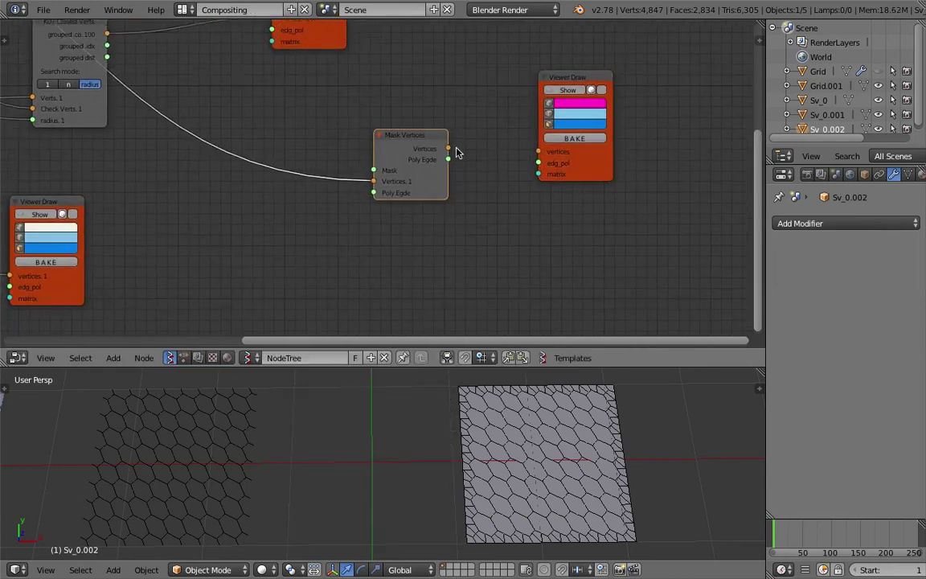
pyautogui.moveTo(455, 149); pyautogui.dragTo(441, 170)
pyautogui.moveTo(434, 168); pyautogui.dragTo(539, 153)
# - Move KDT Closest Verts and its magenta Viewer Draw further along the node tree and save the file
pyautogui.moveTo(309, 67); pyautogui.dragTo(470, 133, button='middle')
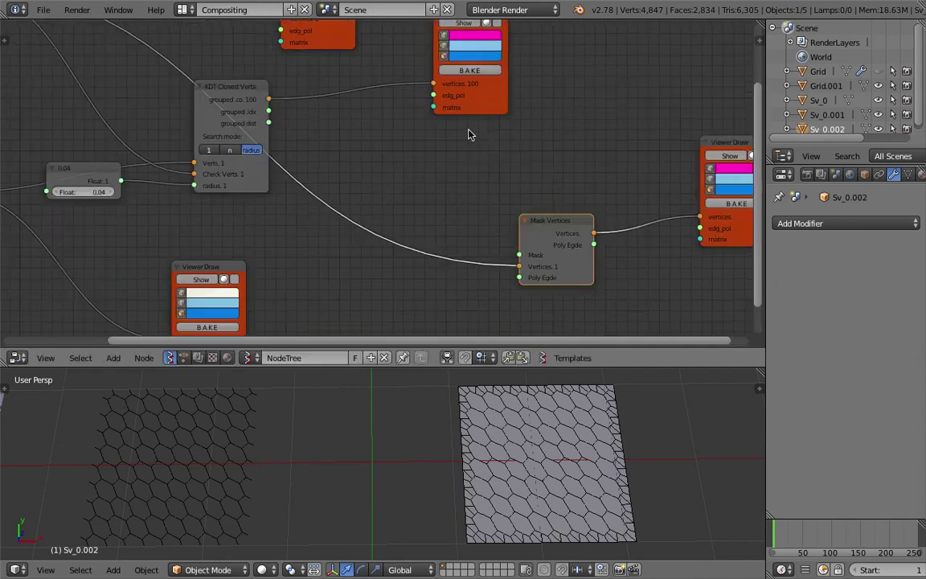
pyautogui.moveTo(282, 99); pyautogui.dragTo(291, 106, button='middle')
pyautogui.moveTo(254, 99); pyautogui.dragTo(374, 91)
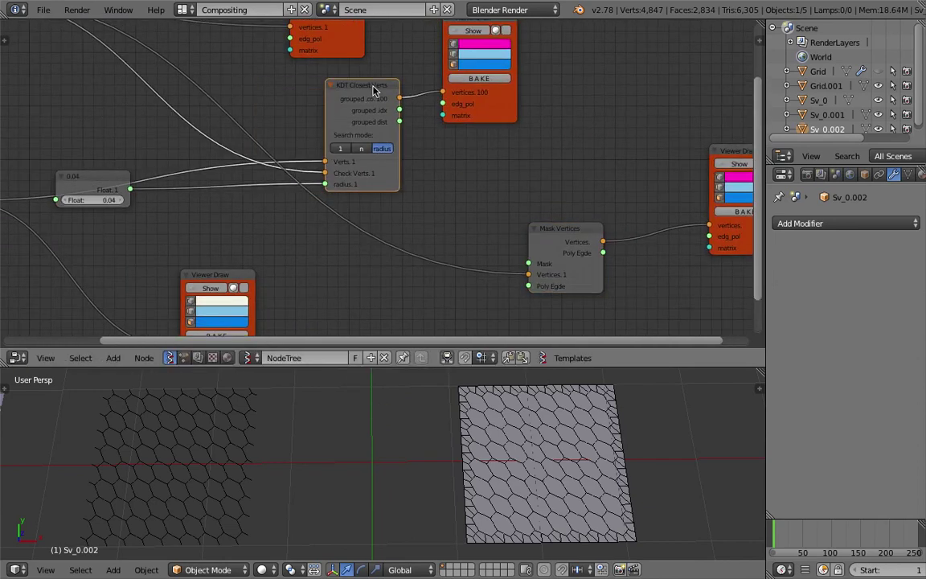
pyautogui.moveTo(496, 105); pyautogui.dragTo(632, 60)
pyautogui.moveTo(425, 91); pyautogui.dragTo(423, 91, button='middle')
pyautogui.scroll(1, 423, 90)
pyautogui.hotkey('ctrl', 's')
pyautogui.click(418, 136)
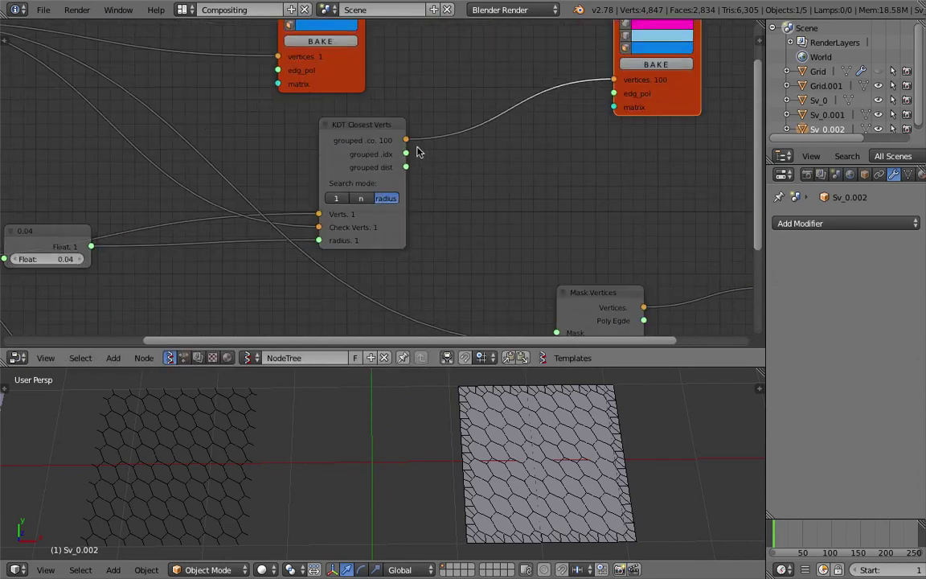
# - Shift Mask Vertices further from KDT Closest Verts, save the file, and enlarge the node editor's height again
pyautogui.moveTo(376, 151); pyautogui.dragTo(331, 147, button='middle')
pyautogui.scroll(1, 341, 140)
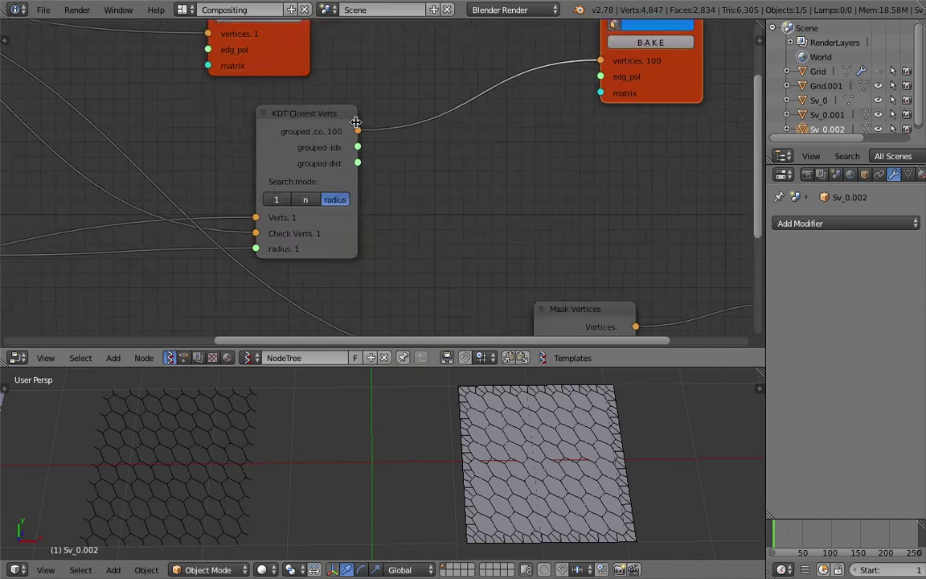
pyautogui.scroll(2, 384, 166)
pyautogui.scroll(-3, 376, 164)
pyautogui.moveTo(383, 173); pyautogui.dragTo(308, 122, button='middle')
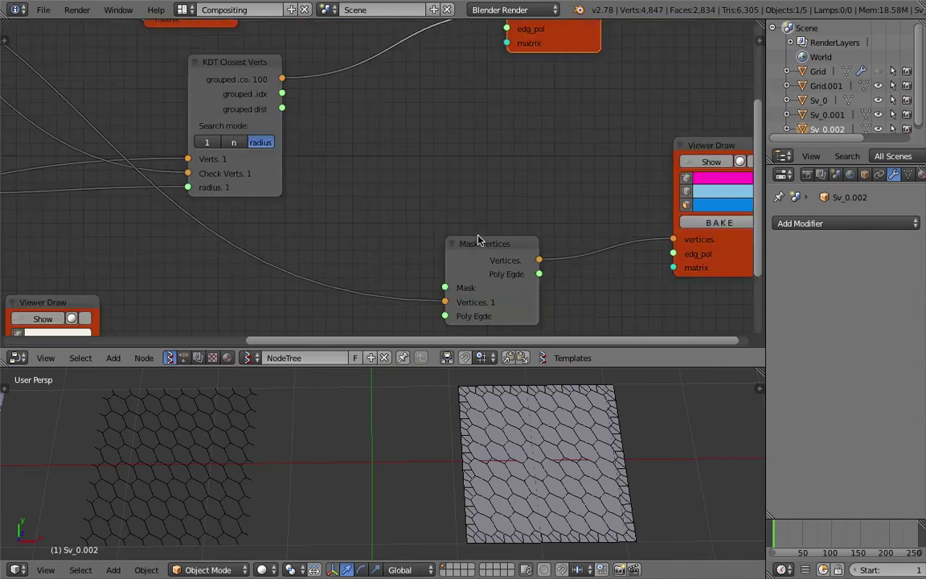
pyautogui.moveTo(477, 240); pyautogui.dragTo(510, 265)
pyautogui.hotkey('ctrl', 's')
pyautogui.moveTo(477, 235); pyautogui.dragTo(462, 217, button='middle')
pyautogui.scroll(-1, 460, 217)
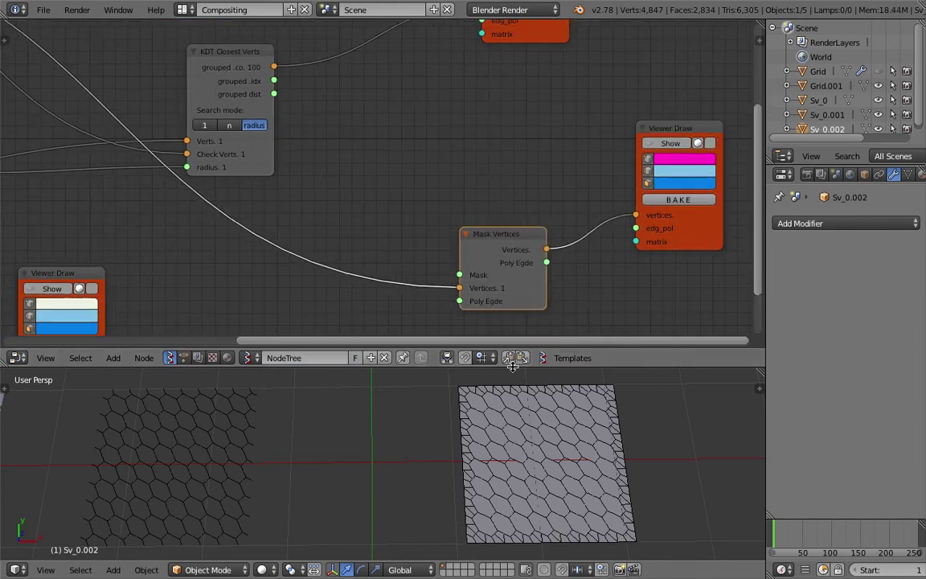
pyautogui.moveTo(512, 365); pyautogui.dragTo(512, 418)
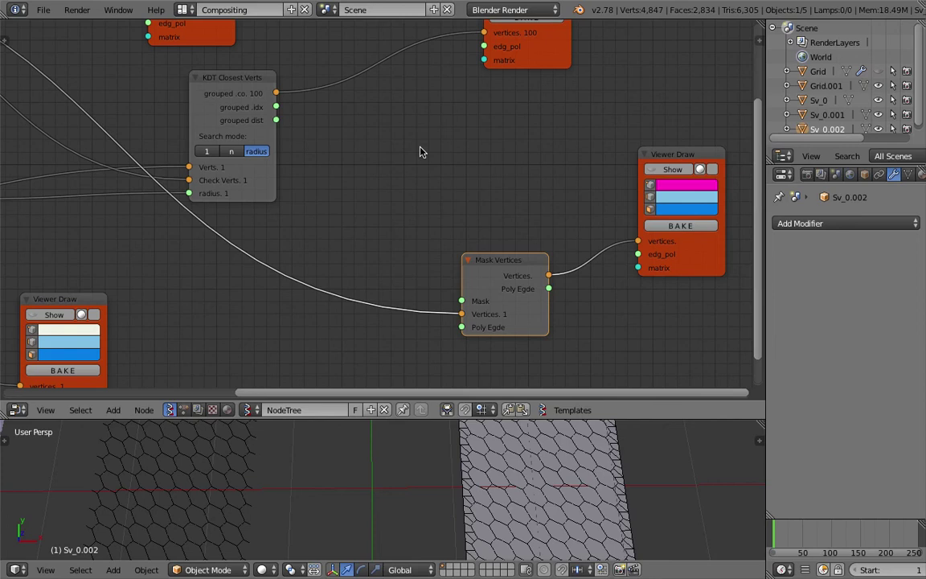
# - Add a Stethoscope node and connect KDT Closest Verts' grouped .idx output to its Data input
pyautogui.moveTo(275, 136); pyautogui.dragTo(284, 134)
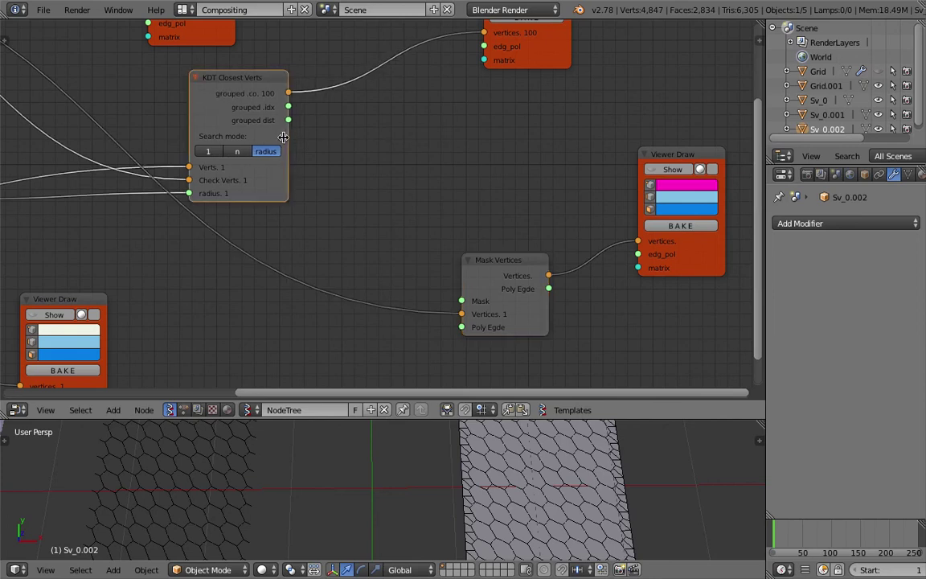
pyautogui.hotkey('ctrl', 'f')
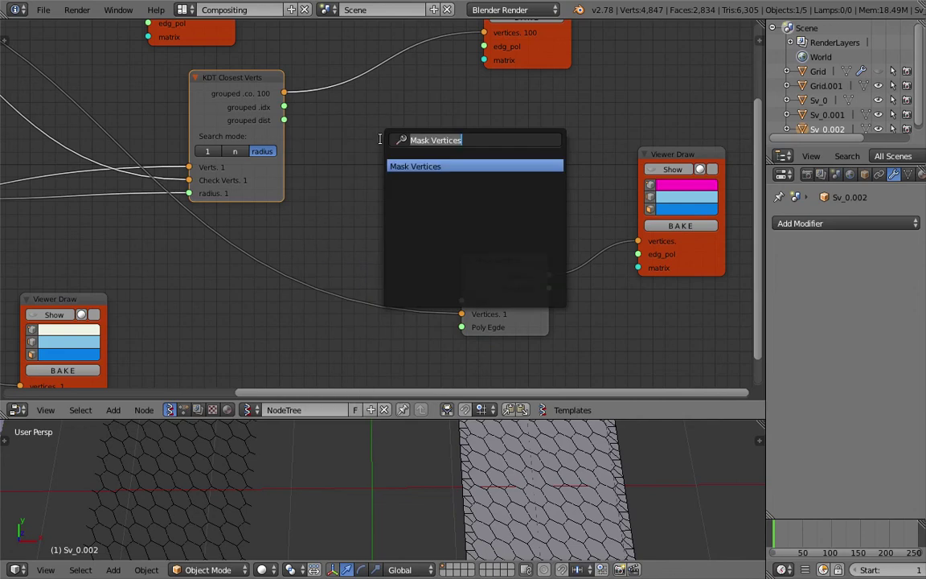
pyautogui.write('ste')
pyautogui.press('Return')
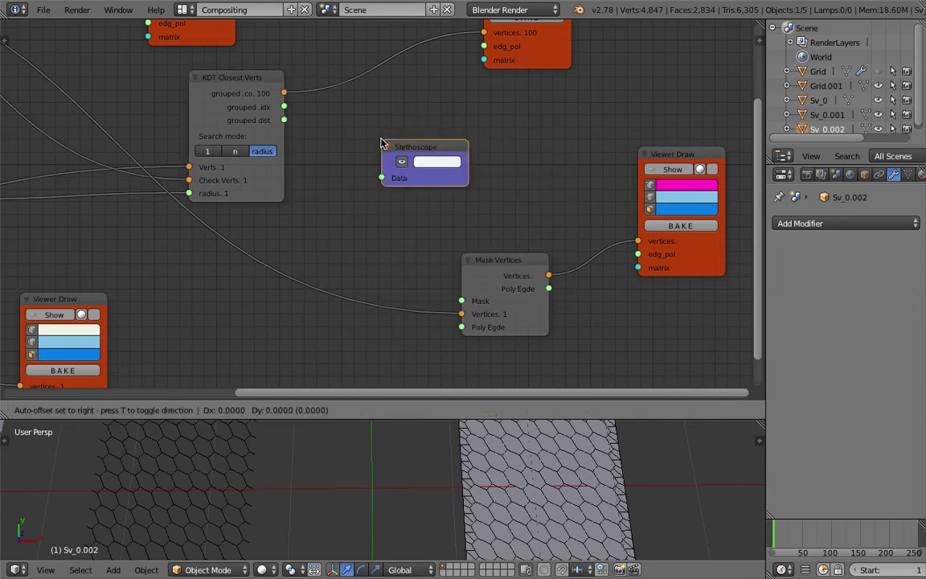
pyautogui.click(378, 140)
pyautogui.moveTo(284, 107); pyautogui.dragTo(377, 170)
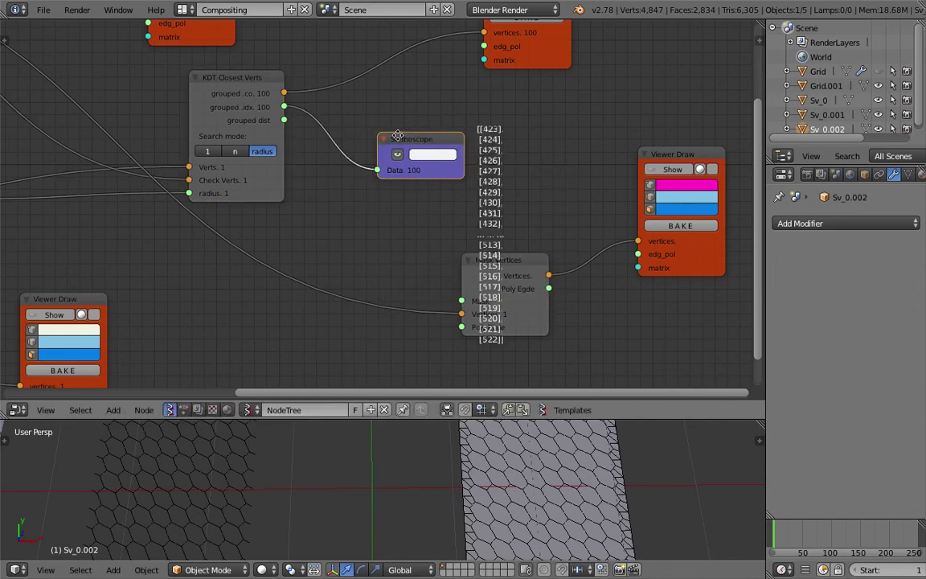
# - Move Mask Vertices and its Viewer Draw clear of the Stethoscope's data list and save the file
pyautogui.moveTo(531, 241); pyautogui.dragTo(447, 225, button='middle')
pyautogui.scroll(2, 446, 226)
pyautogui.moveTo(456, 265); pyautogui.dragTo(551, 224)
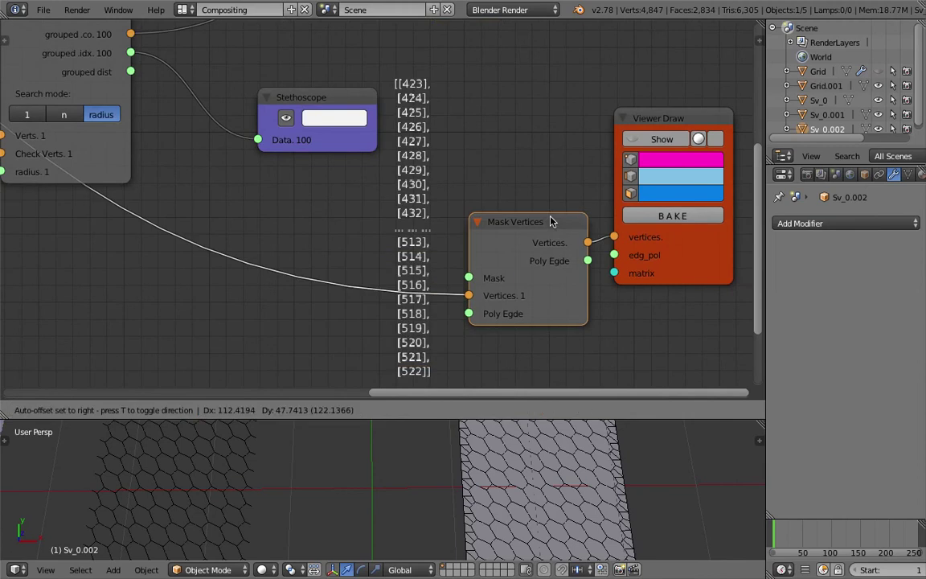
pyautogui.moveTo(658, 119); pyautogui.dragTo(698, 119)
pyautogui.hotkey('ctrl', 's')
pyautogui.click(537, 102)
# - Examine the Stethoscope's grouped index list alongside the Mask Vertices node and save the file
pyautogui.moveTo(457, 139); pyautogui.dragTo(447, 89, button='middle')
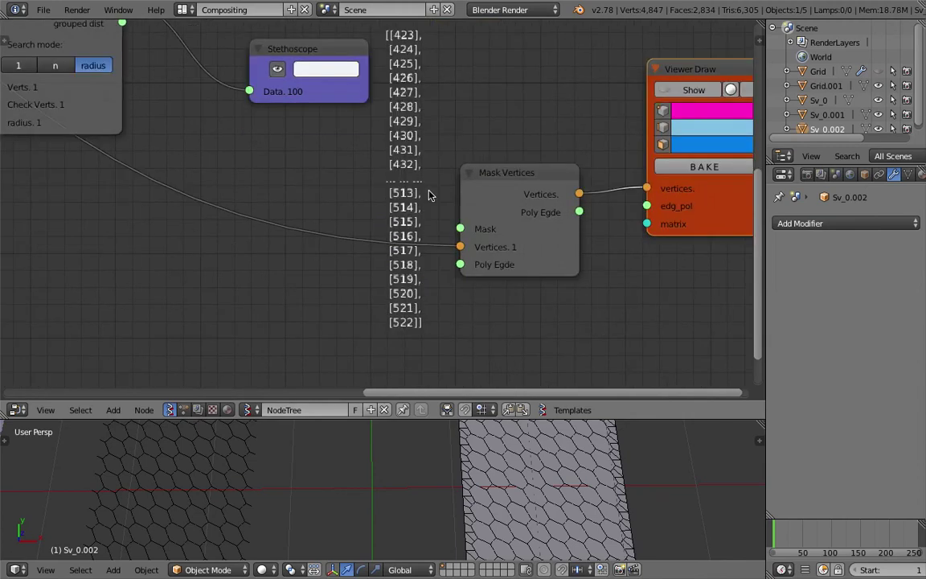
pyautogui.scroll(-3, 402, 201)
pyautogui.moveTo(396, 117); pyautogui.dragTo(400, 178, button='middle')
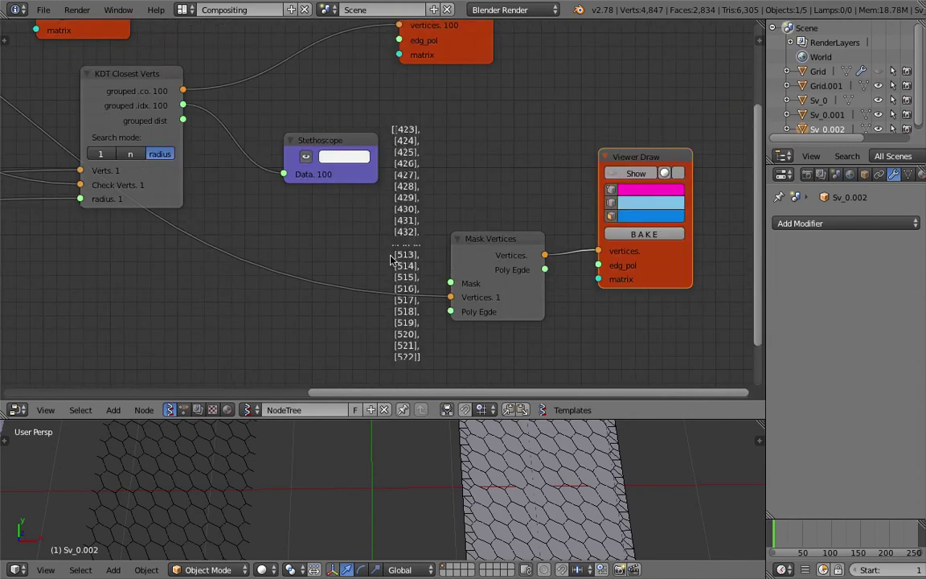
pyautogui.scroll(-3, 409, 239)
pyautogui.moveTo(402, 241); pyautogui.dragTo(485, 229, button='middle')
pyautogui.hotkey('ctrl', 's')
pyautogui.click(485, 228)
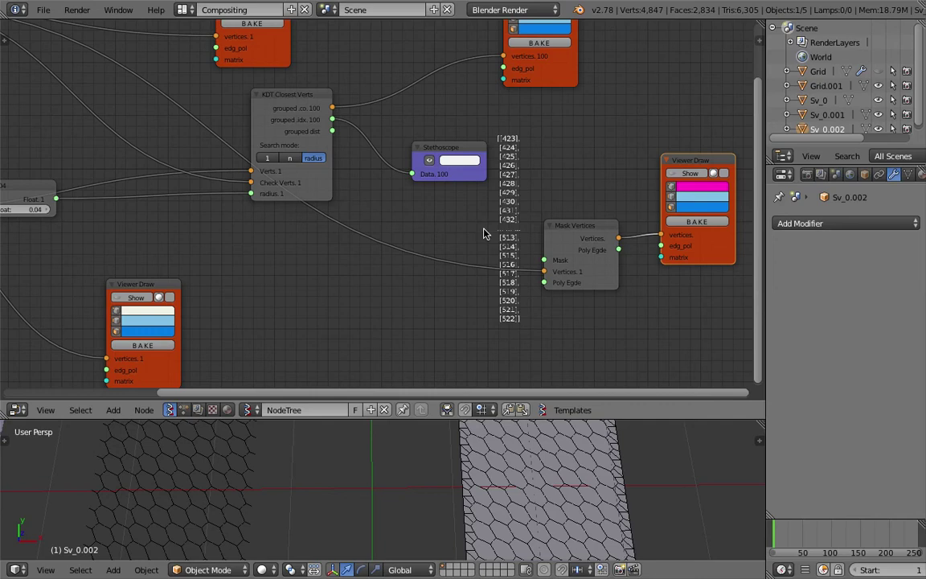
# - Add another Viewer Draw node, connect the lower Objects In node's vertices to it, and give the 3D view more height
pyautogui.scroll(-2, 485, 228)
pyautogui.scroll(-3, 502, 210)
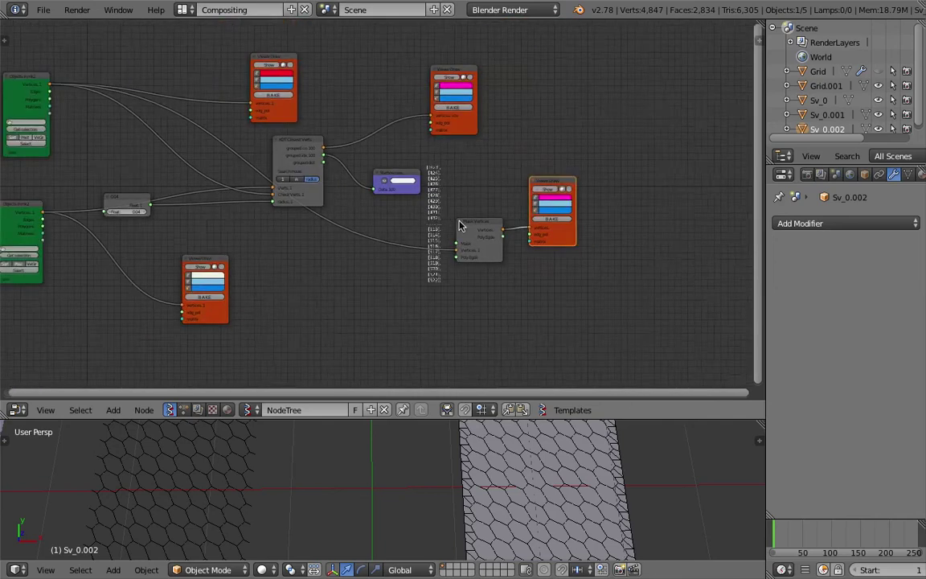
pyautogui.hotkey('shift', 'a')
pyautogui.click(647, 148)
pyautogui.write('view')
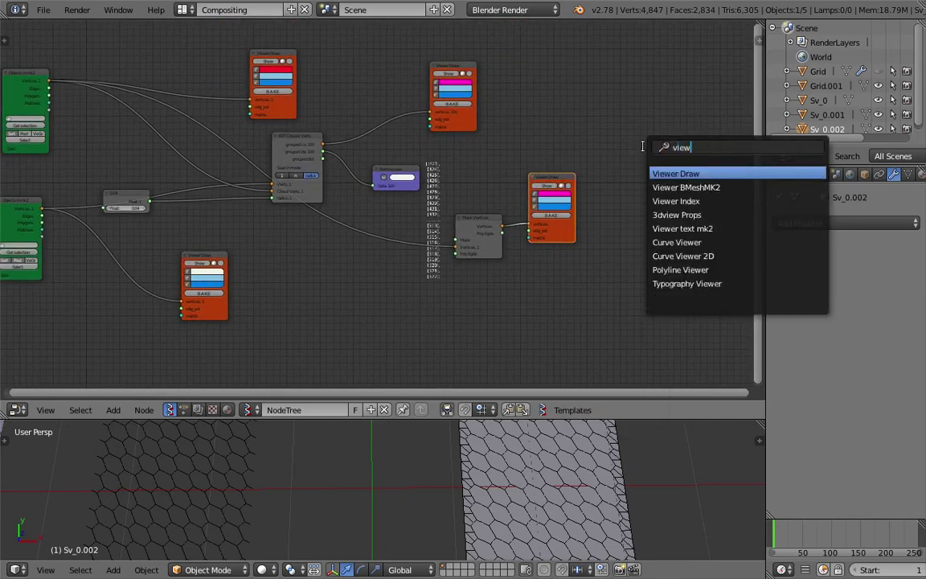
pyautogui.press('Return')
pyautogui.click(646, 170)
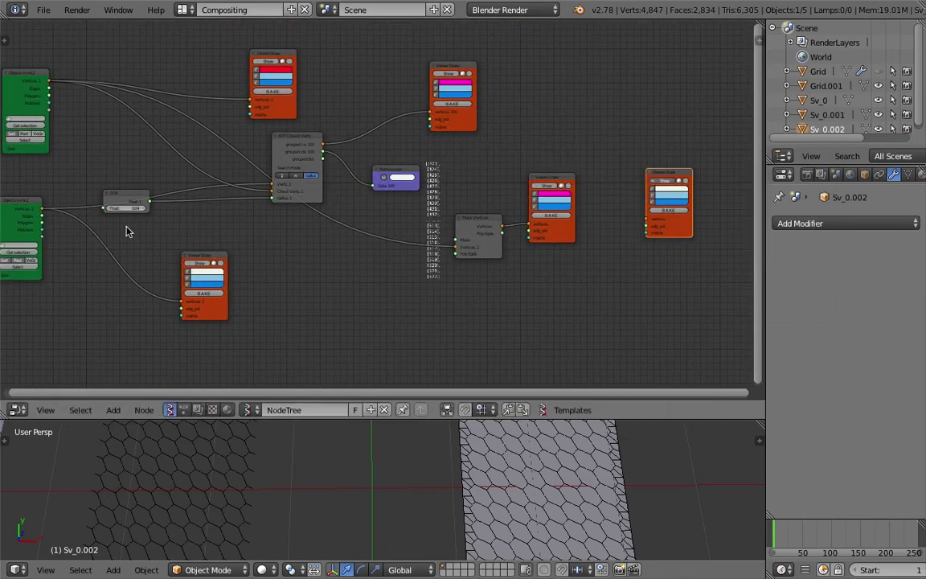
pyautogui.moveTo(43, 209)
pyautogui.mouseDown()
pyautogui.moveTo(645, 238)
pyautogui.moveTo(653, 221)
pyautogui.moveTo(734, 246)
pyautogui.mouseUp()
pyautogui.moveTo(645, 238); pyautogui.dragTo(530, 174, button='middle')
pyautogui.moveTo(539, 421); pyautogui.dragTo(530, 331)
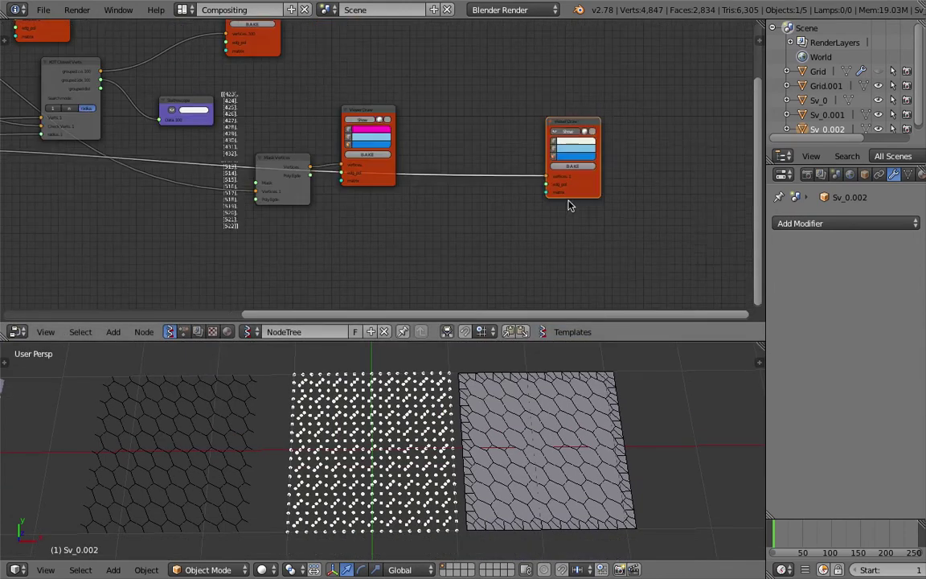
pyautogui.moveTo(575, 191); pyautogui.dragTo(626, 255)
# - Insert a List Slice node into the link between the lower Objects In node and the new Viewer Draw, and save the file
pyautogui.hotkey('shift', 'a')
pyautogui.click(458, 262)
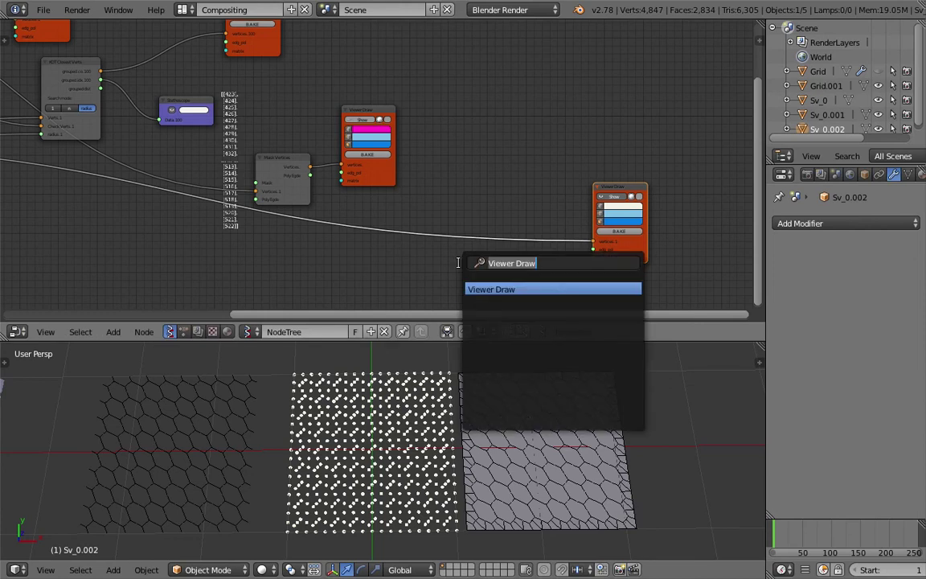
pyautogui.write('list sl')
pyautogui.press('Return')
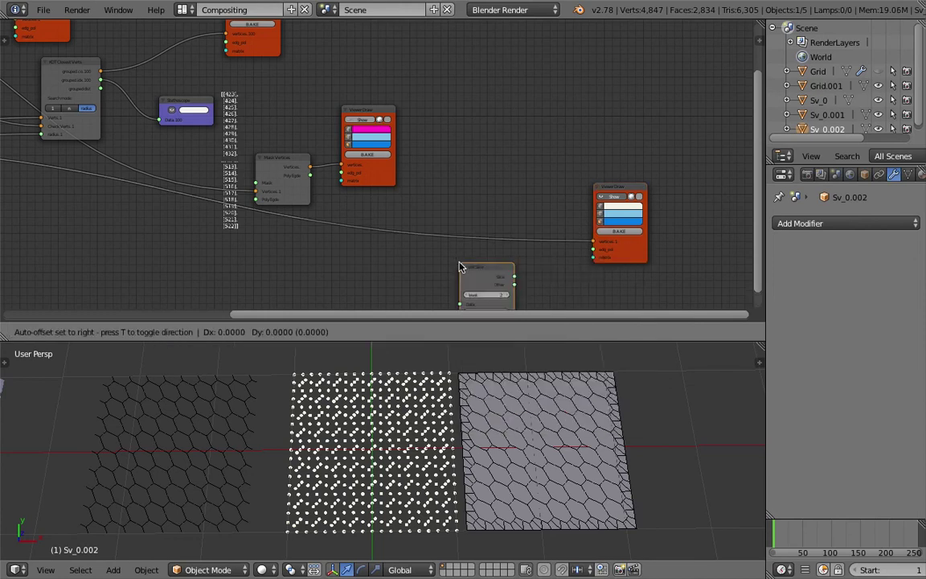
pyautogui.click(426, 217)
pyautogui.moveTo(428, 190); pyautogui.dragTo(438, 159, button='middle')
pyautogui.hotkey('ctrl', 's')
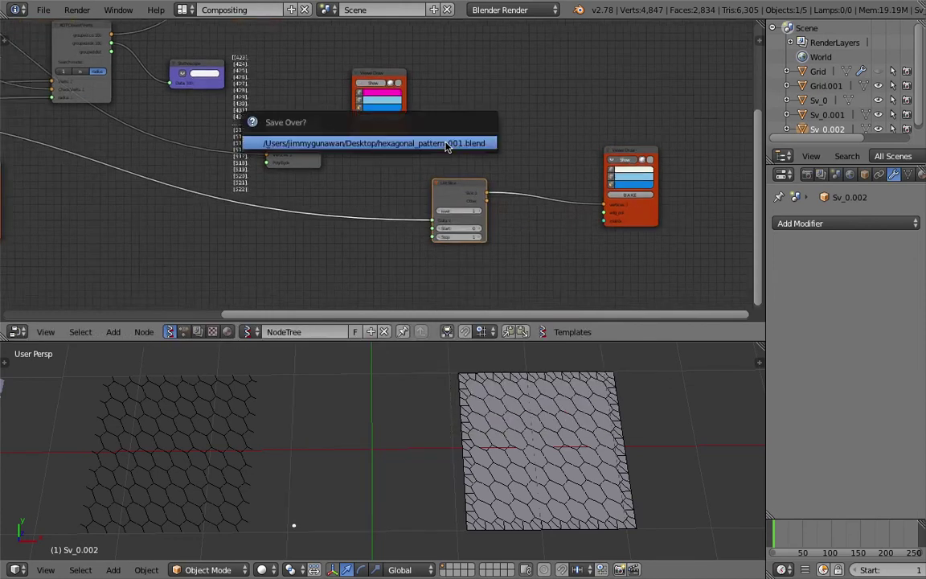
pyautogui.click(445, 140)
# - Set the List Slice node's Start to 423 and Stop to 522, and save the file
pyautogui.scroll(3, 402, 177)
pyautogui.scroll(1, 229, 95)
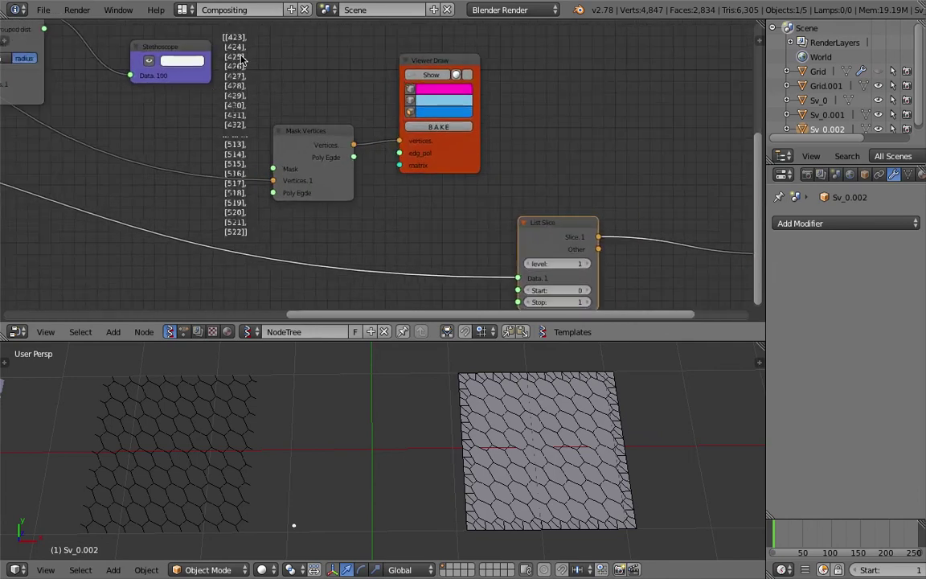
pyautogui.moveTo(612, 289); pyautogui.dragTo(597, 272, button='middle')
pyautogui.click(555, 274)
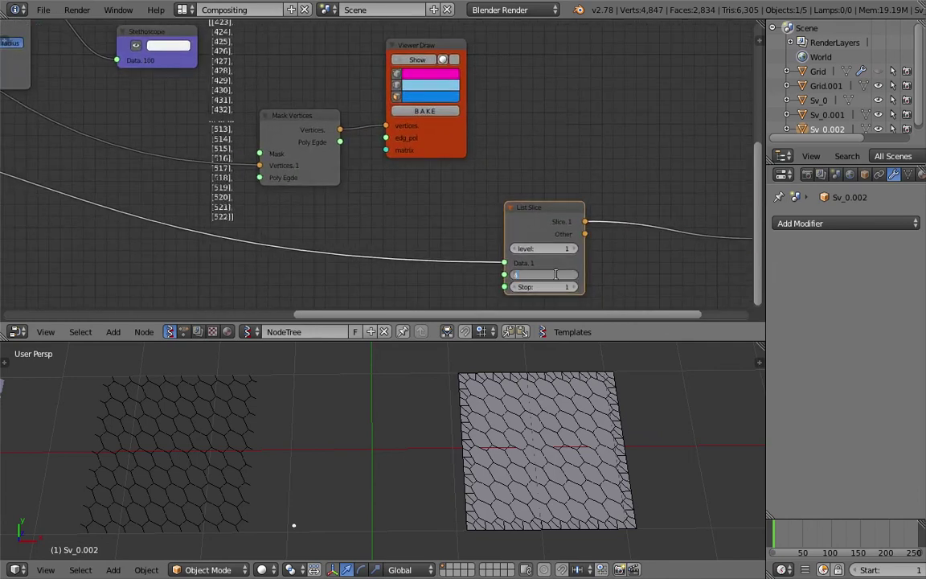
pyautogui.write('423')
pyautogui.press('Return')
pyautogui.click(544, 287)
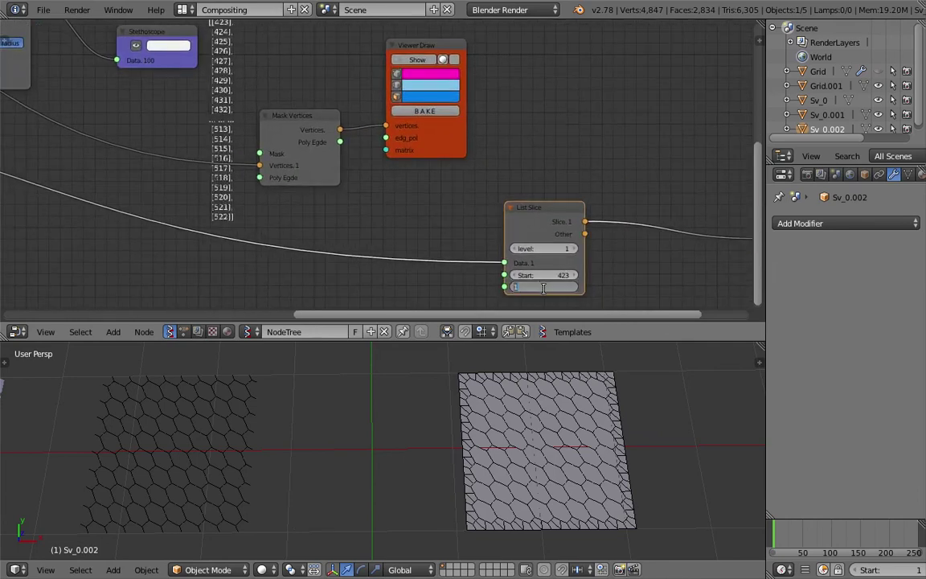
pyautogui.write('522')
pyautogui.press('Return')
pyautogui.hotkey('ctrl', 's')
pyautogui.click(538, 381)
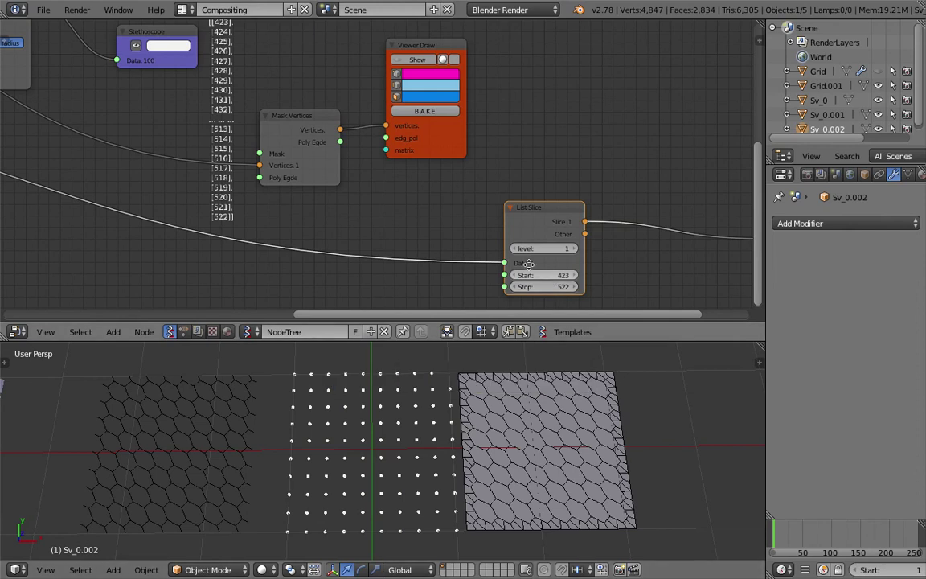
# - Try a Start of 422 on List Slice, settle on Start 423 and Stop 523, and save the file
pyautogui.moveTo(528, 265); pyautogui.dragTo(525, 263, button='middle')
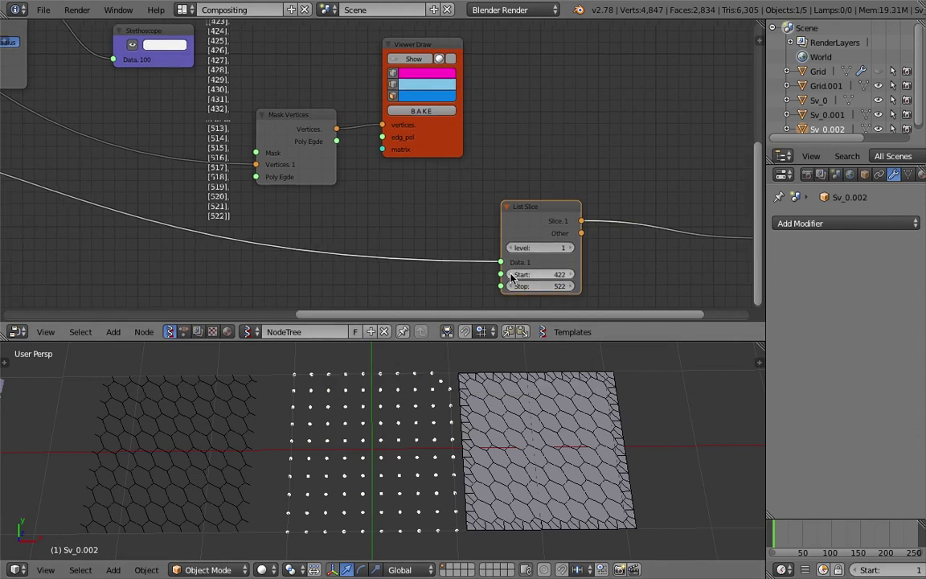
pyautogui.click(572, 275)
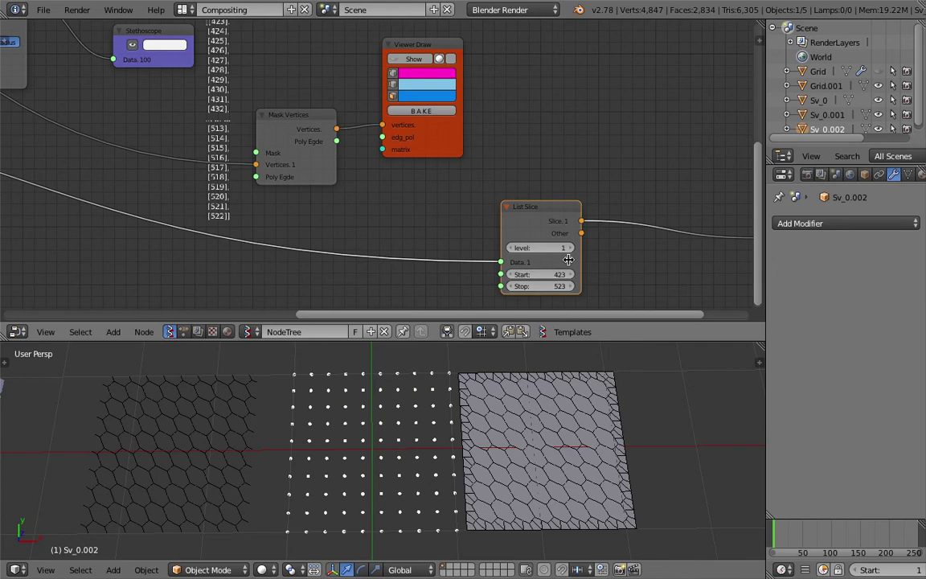
pyautogui.scroll(-1, 566, 254)
pyautogui.moveTo(585, 263); pyautogui.dragTo(572, 266, button='middle')
pyautogui.hotkey('ctrl', 's')
pyautogui.click(568, 262)
pyautogui.scroll(-1, 487, 199)
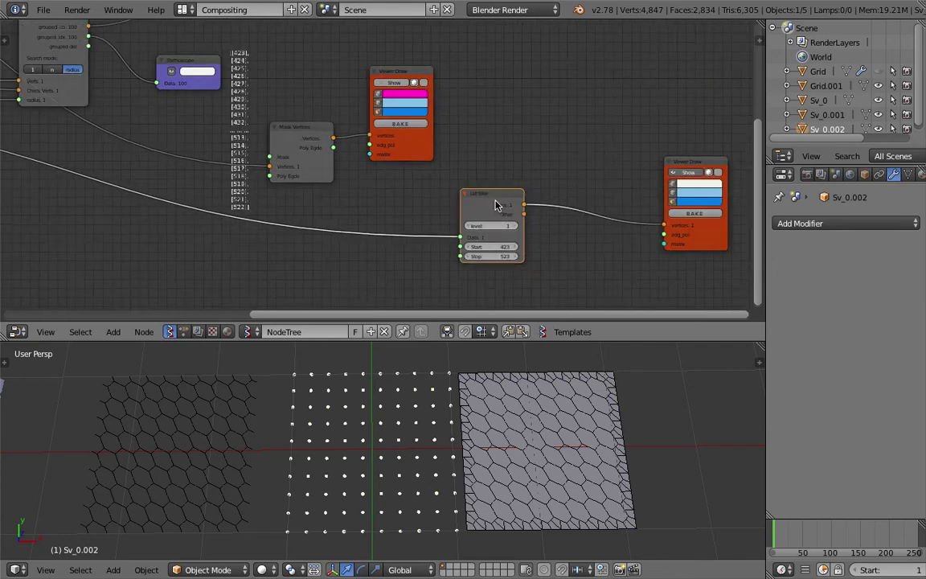
# - Move the List Slice node and its Viewer Draw closer together
pyautogui.moveTo(494, 200); pyautogui.dragTo(477, 210, button='middle')
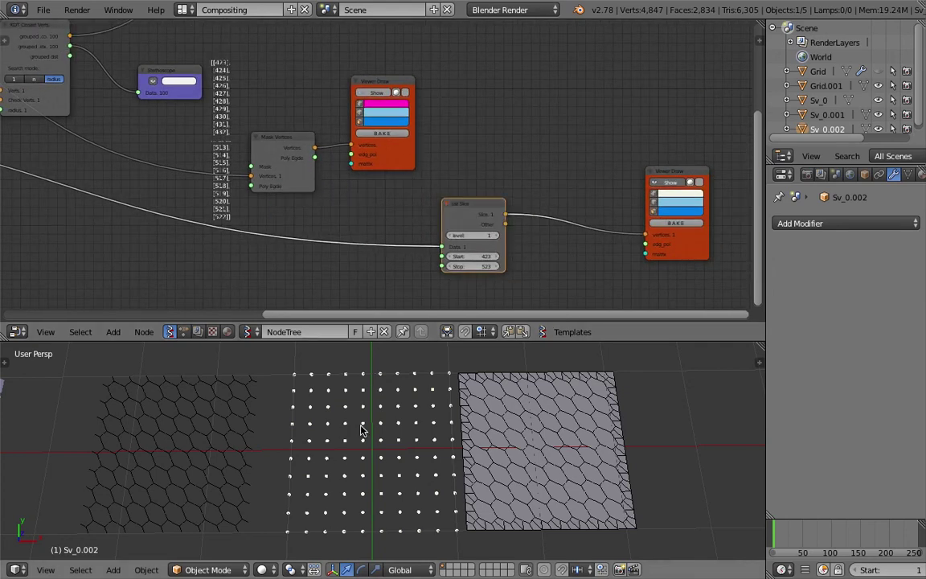
pyautogui.moveTo(234, 169); pyautogui.dragTo(244, 151, button='middle')
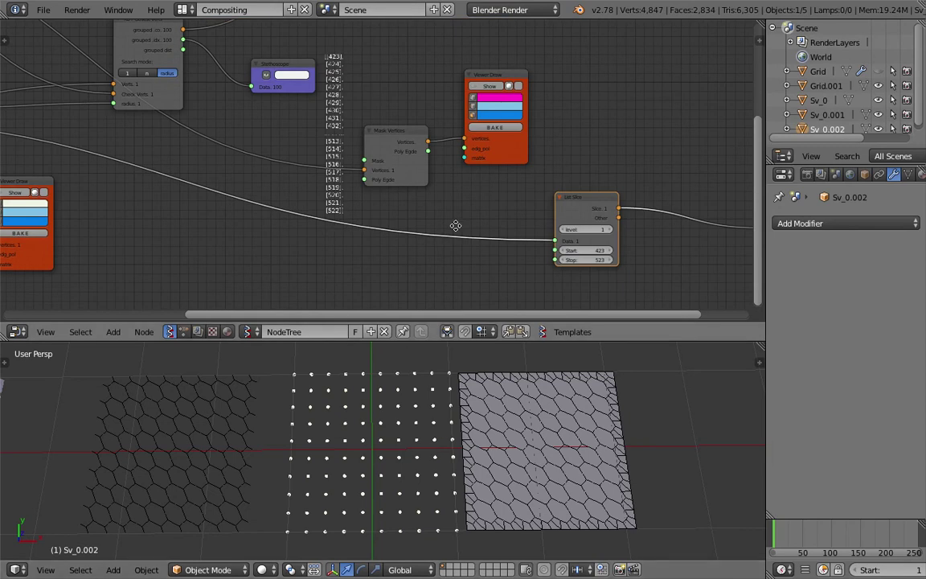
pyautogui.moveTo(487, 212); pyautogui.dragTo(382, 210, button='middle')
pyautogui.moveTo(459, 203); pyautogui.dragTo(481, 203)
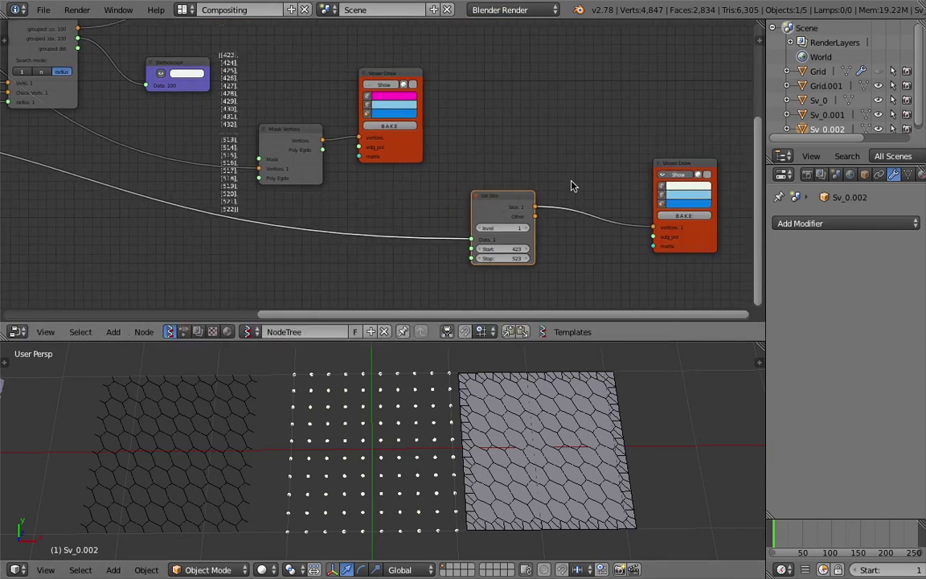
pyautogui.moveTo(548, 181); pyautogui.dragTo(521, 184, button='middle')
pyautogui.moveTo(638, 169); pyautogui.dragTo(586, 165)
pyautogui.scroll(1, 505, 198)
pyautogui.moveTo(506, 197); pyautogui.dragTo(466, 174, button='middle')
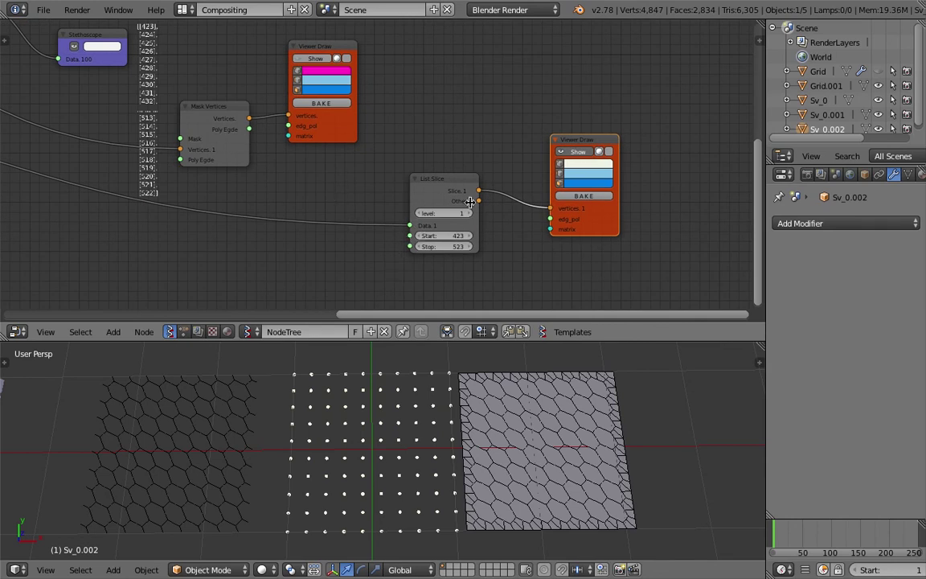
# - Feed List Slice's Other output into the Viewer Draw's vertices and inspect the displayed points up close
pyautogui.moveTo(479, 200)
pyautogui.mouseDown()
pyautogui.moveTo(503, 193)
pyautogui.moveTo(551, 208)
pyautogui.mouseUp()
pyautogui.scroll(3, 394, 476)
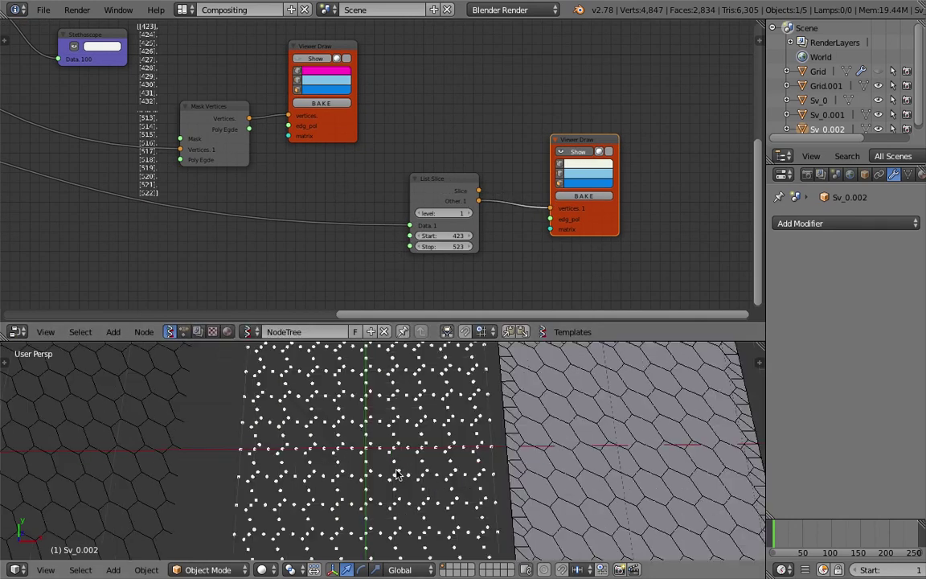
pyautogui.scroll(-3, 418, 460)
pyautogui.moveTo(381, 425); pyautogui.dragTo(372, 429, button='middle')
pyautogui.moveTo(439, 182); pyautogui.dragTo(429, 189, button='middle')
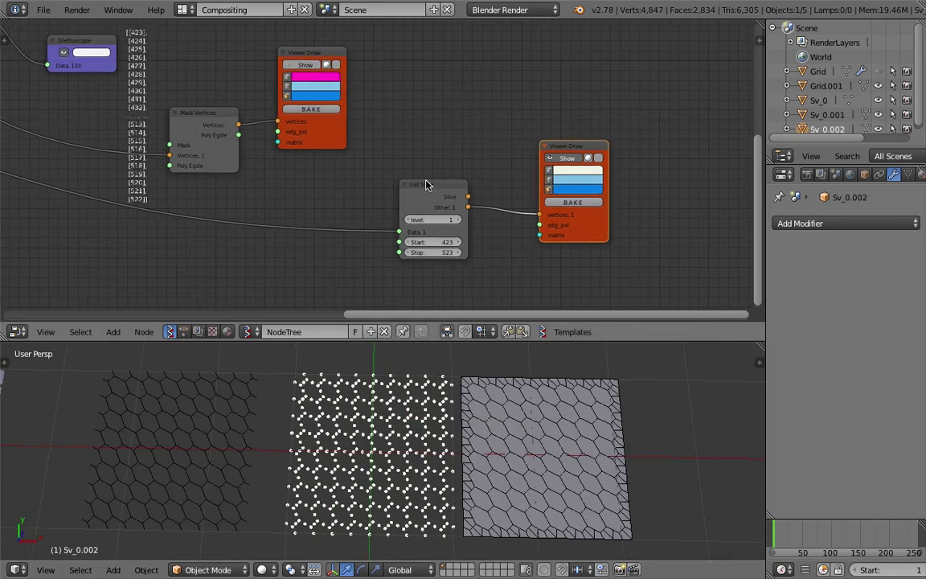
# - Move List Slice below the other nodes and reposition its Viewer Draw and the Mask Vertices Viewer Draw to free up space
pyautogui.moveTo(427, 185); pyautogui.dragTo(328, 211)
pyautogui.moveTo(582, 146)
pyautogui.mouseDown()
pyautogui.moveTo(502, 111)
pyautogui.moveTo(483, 87)
pyautogui.mouseUp()
pyautogui.moveTo(428, 112); pyautogui.dragTo(515, 140, button='middle')
pyautogui.click(405, 239)
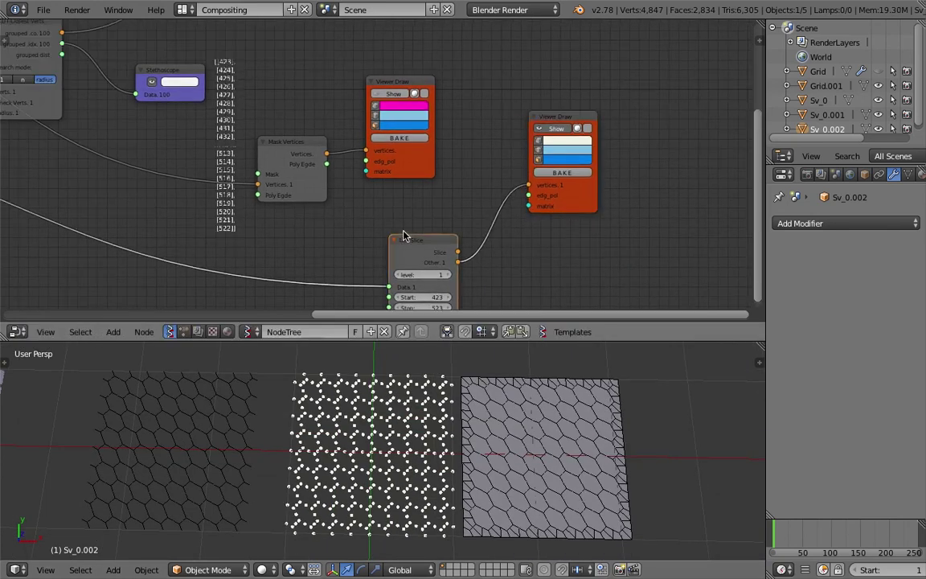
pyautogui.moveTo(354, 189); pyautogui.dragTo(536, 228, button='middle')
pyautogui.moveTo(485, 186); pyautogui.dragTo(492, 146)
pyautogui.moveTo(611, 115); pyautogui.dragTo(654, 94)
pyautogui.scroll(-2, 414, 141)
# - Use Save As to store the blend file in the Desktop folder as the next numbered version
pyautogui.click(43, 9)
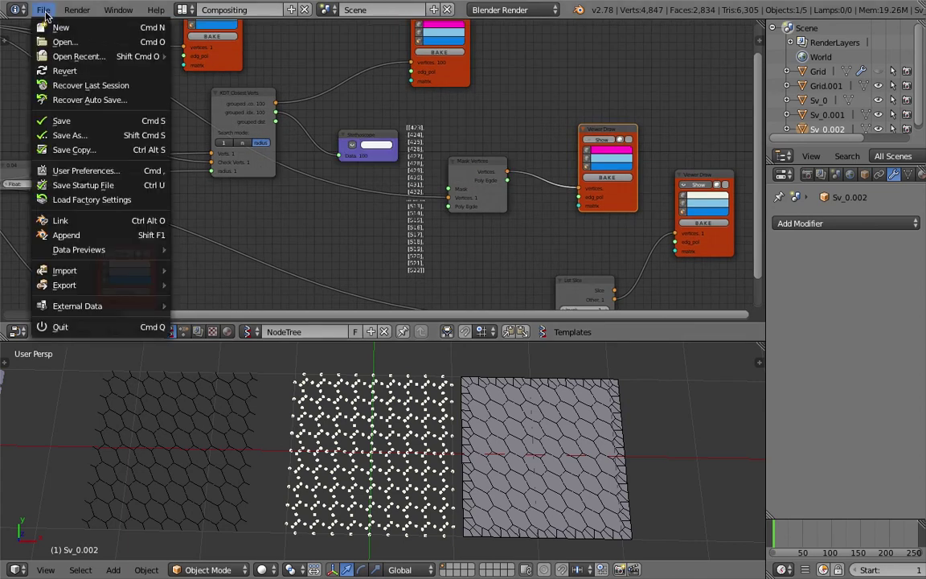
pyautogui.click(98, 140)
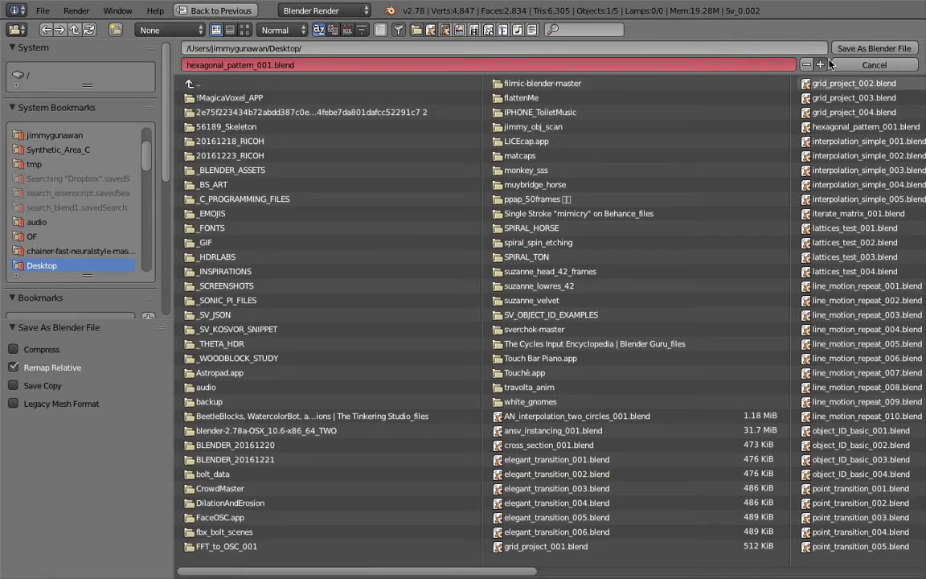
pyautogui.press('Return')
# - Shift the Mask Vertices node and its Viewer Draw to make room beside the Stethoscope's index list
pyautogui.click(394, 190)
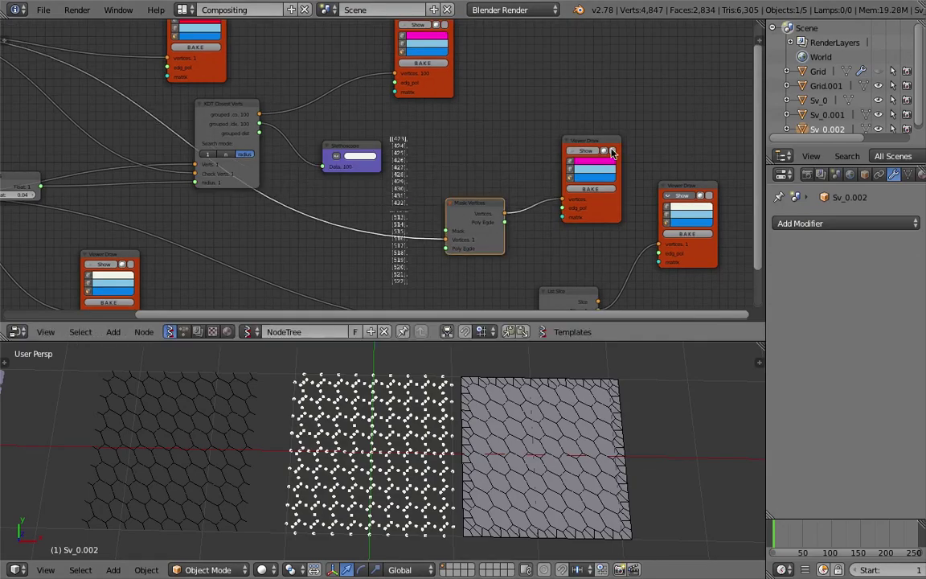
pyautogui.moveTo(480, 127); pyautogui.dragTo(442, 161, button='middle')
pyautogui.scroll(1, 443, 161)
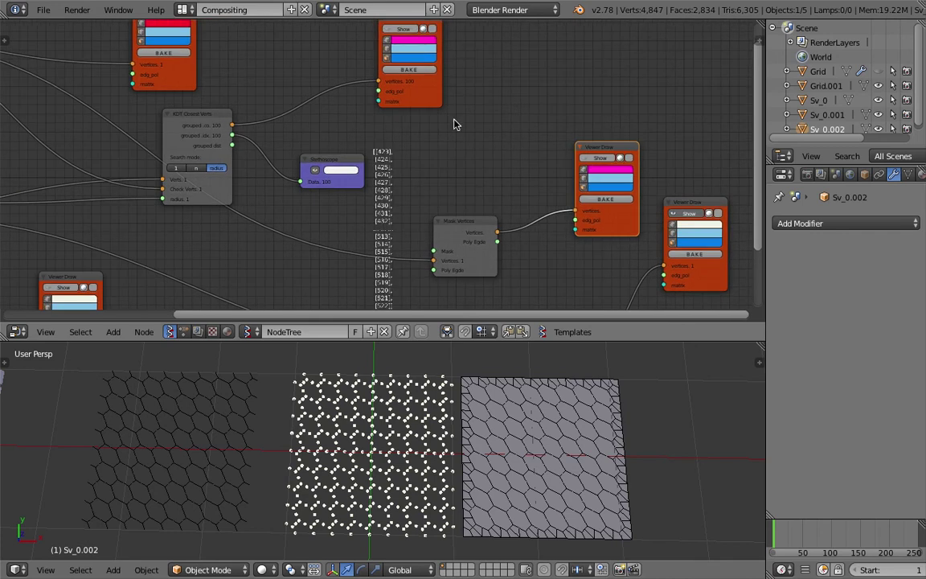
pyautogui.moveTo(373, 159); pyautogui.dragTo(361, 135, button='middle')
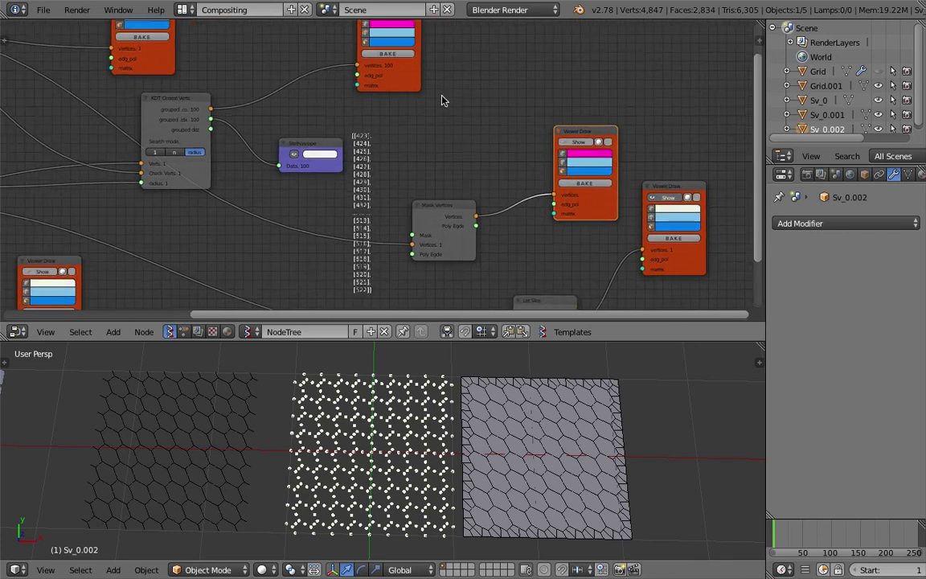
# - Add a Formula node above the Mask Vertices Viewer Draw and move the KDT Closest Verts Viewer Draw out of the way
pyautogui.hotkey('shift', 'a')
pyautogui.click(474, 97)
pyautogui.write('form')
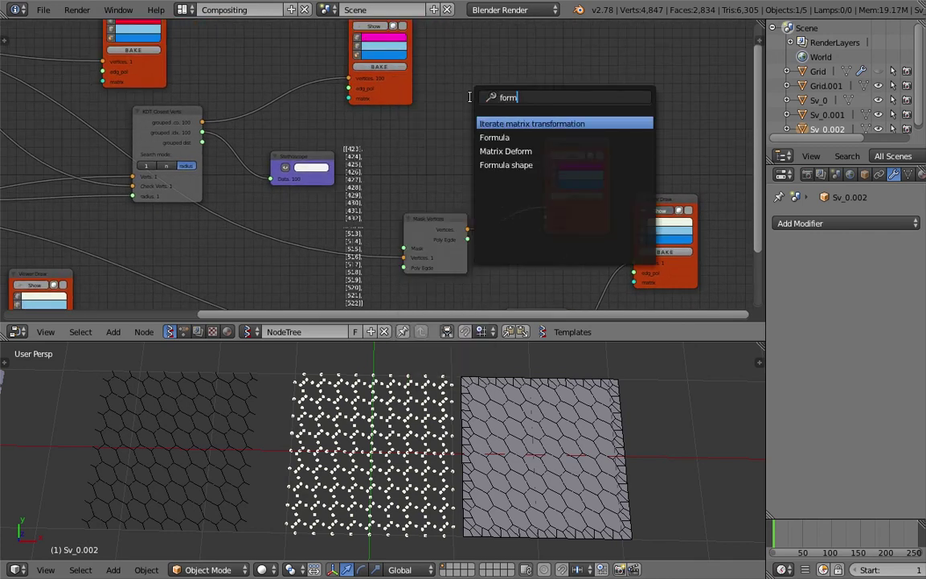
pyautogui.click(494, 137)
pyautogui.click(498, 90)
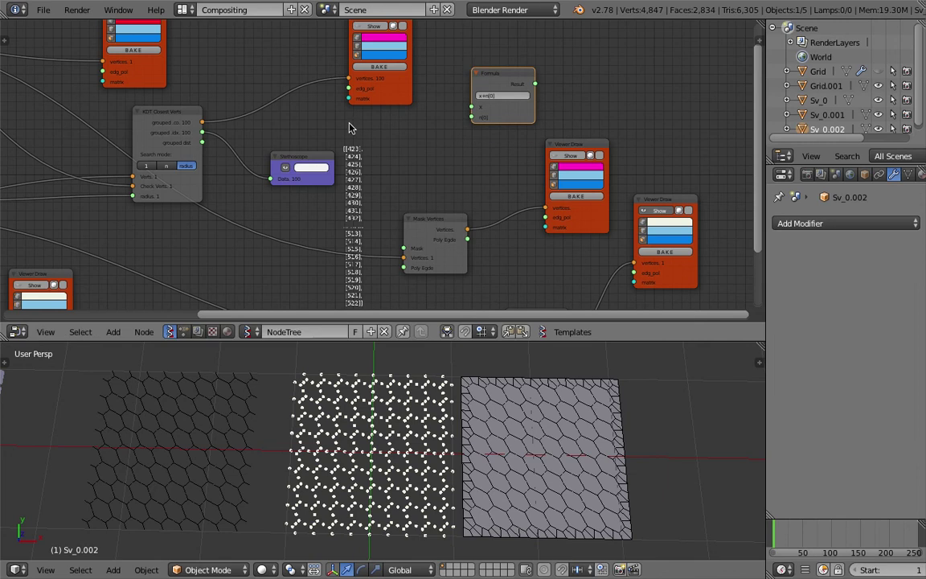
pyautogui.moveTo(476, 72); pyautogui.dragTo(526, 62)
pyautogui.moveTo(393, 97); pyautogui.dragTo(374, 62)
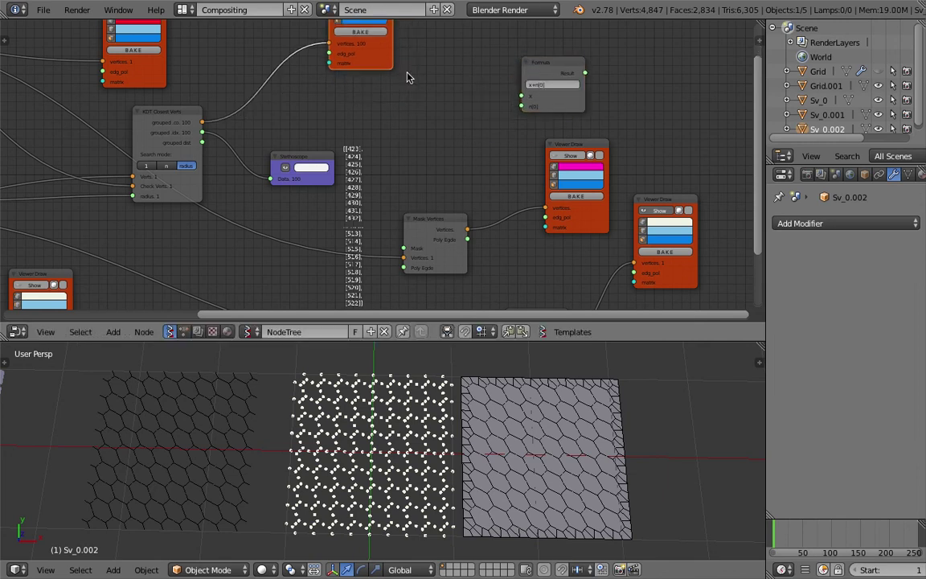
pyautogui.moveTo(531, 65); pyautogui.dragTo(560, 65)
pyautogui.moveTo(454, 54); pyautogui.dragTo(439, 67, button='middle')
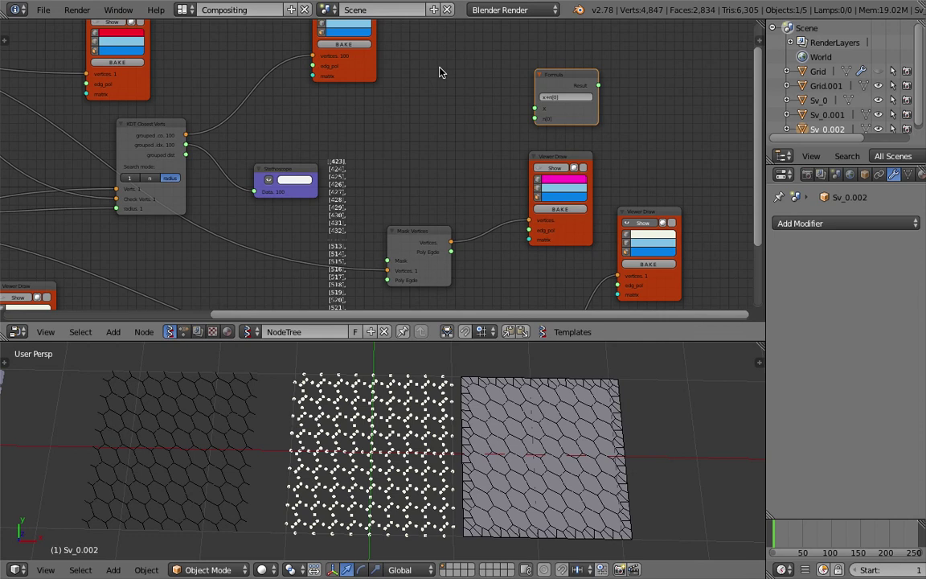
pyautogui.moveTo(510, 54); pyautogui.dragTo(379, 102, button='middle')
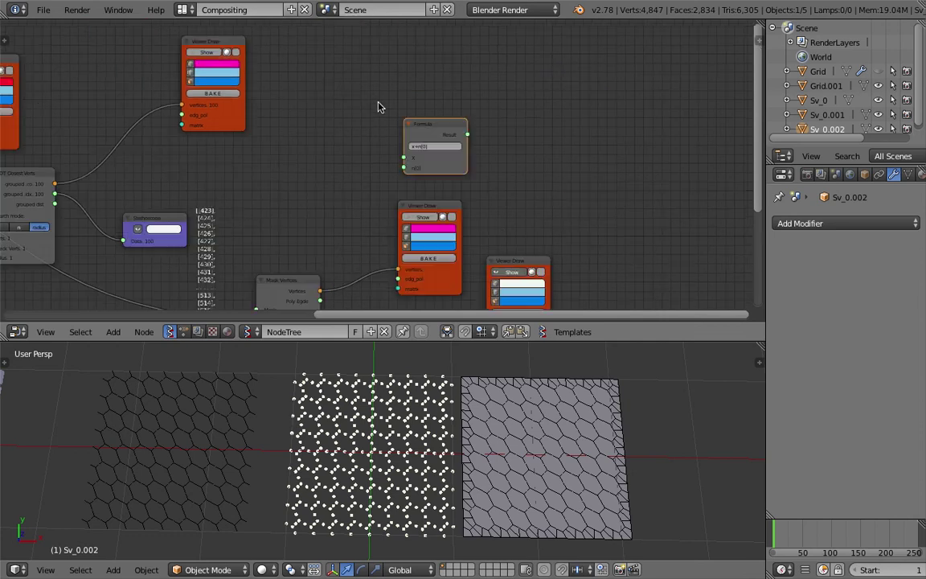
# - Add a List Match node beside the Formula node and save the file
pyautogui.hotkey('shift', 'a')
pyautogui.click(381, 94)
pyautogui.write('list mas')
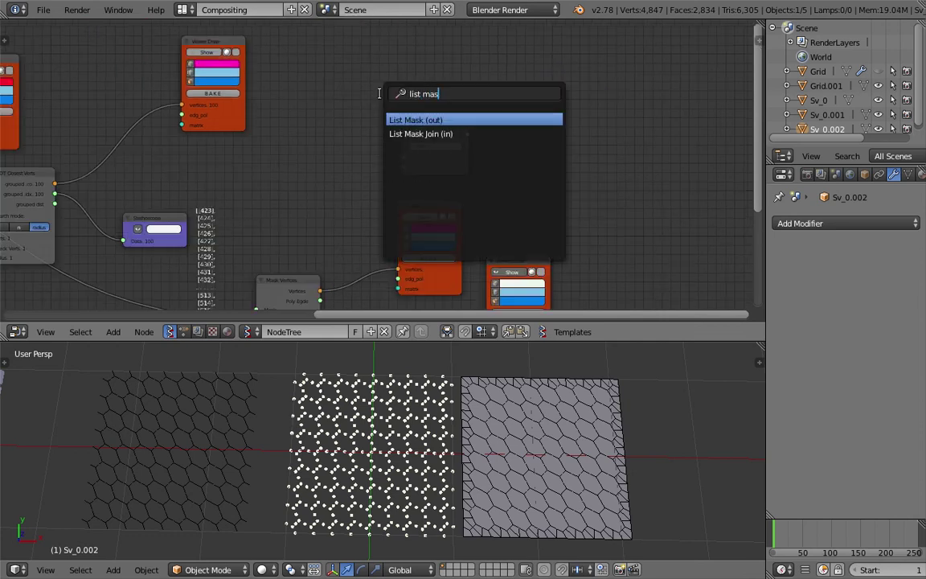
pyautogui.press('BackSpace')
pyautogui.press('Return')
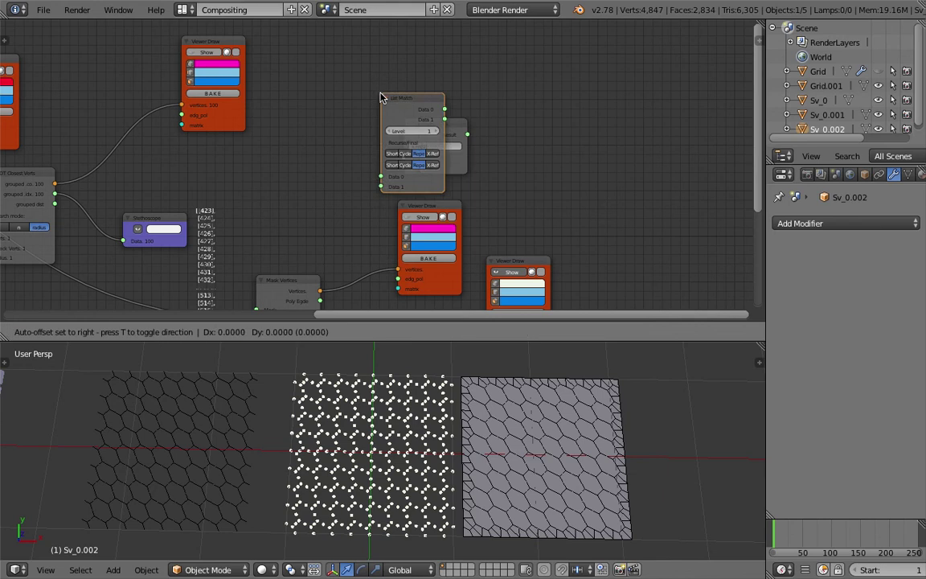
pyautogui.click(311, 101)
pyautogui.hotkey('ctrl', 's')
pyautogui.click(311, 100)
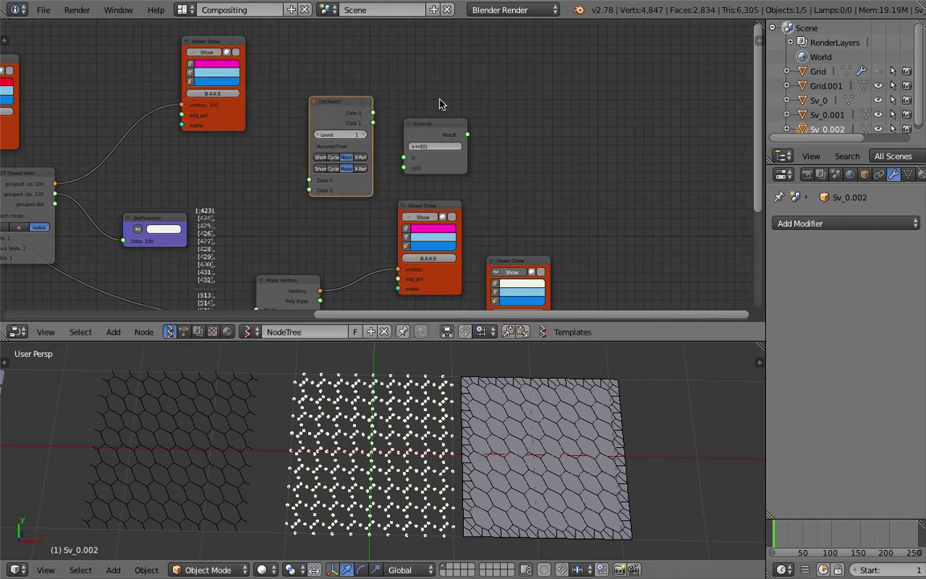
pyautogui.scroll(1, 388, 126)
pyautogui.moveTo(388, 127); pyautogui.dragTo(503, 96, button='middle')
pyautogui.moveTo(258, 145); pyautogui.dragTo(292, 138, button='middle')
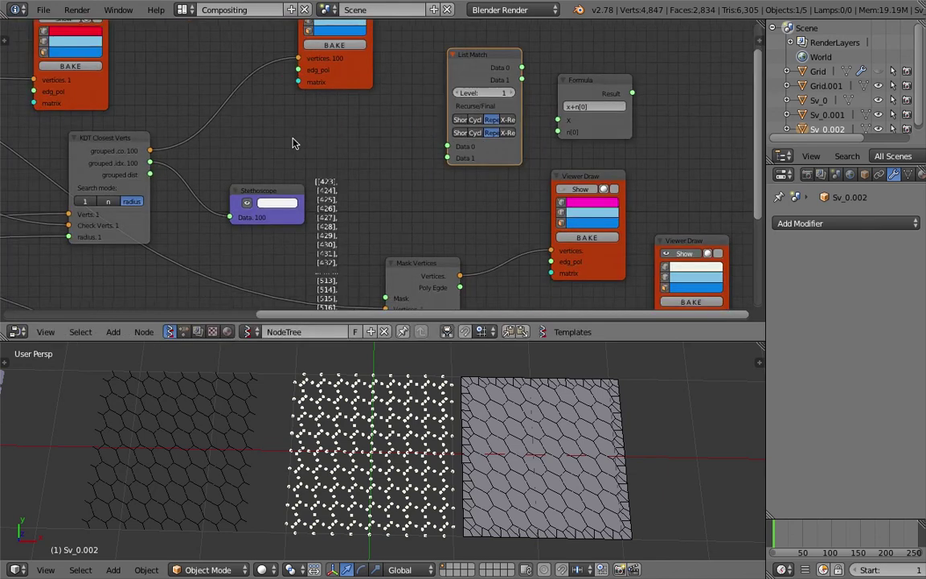
# - Raise the KDT Closest Verts Viewer Draw and move the Formula node away from the List Match node
pyautogui.scroll(-2, 268, 151)
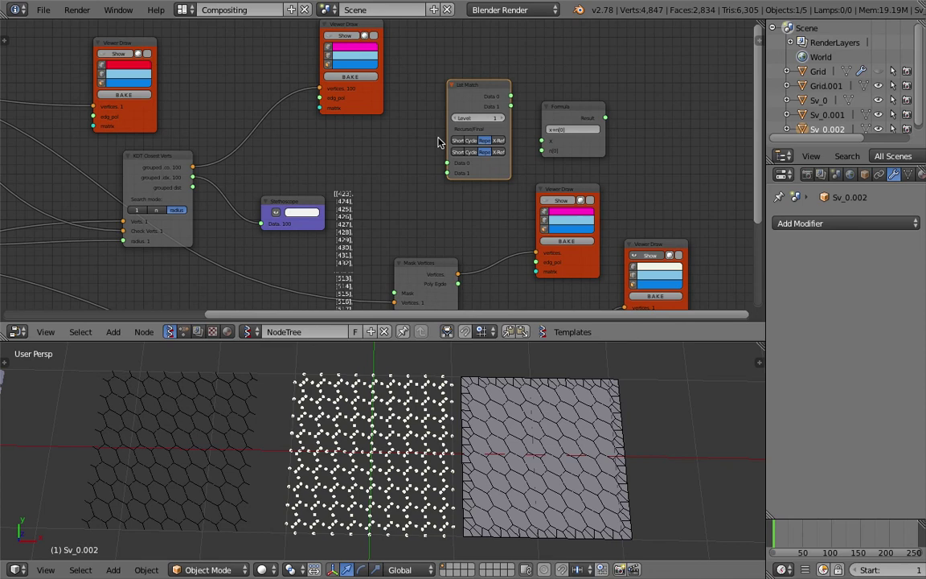
pyautogui.press('g')
pyautogui.click(370, 103)
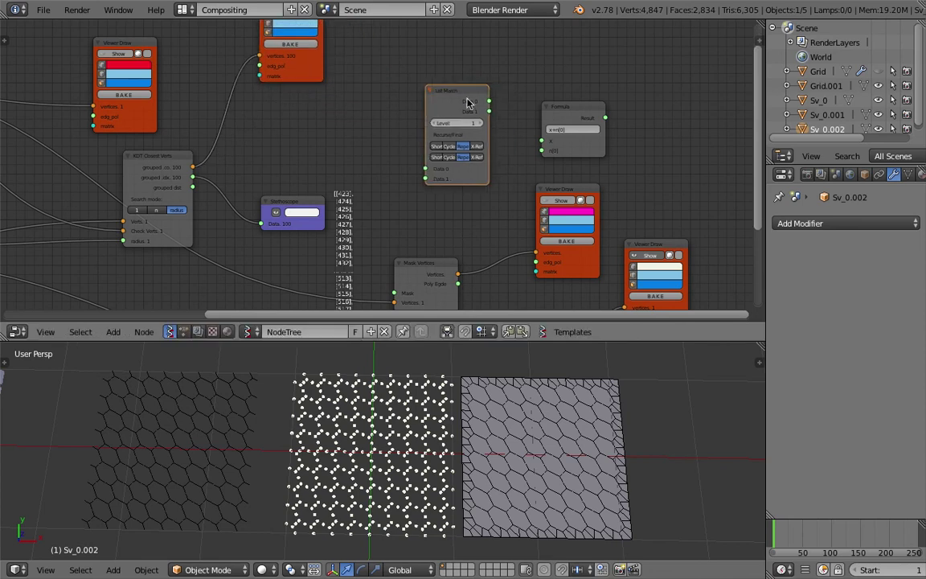
pyautogui.moveTo(587, 112); pyautogui.dragTo(639, 103)
pyautogui.scroll(3, 504, 117)
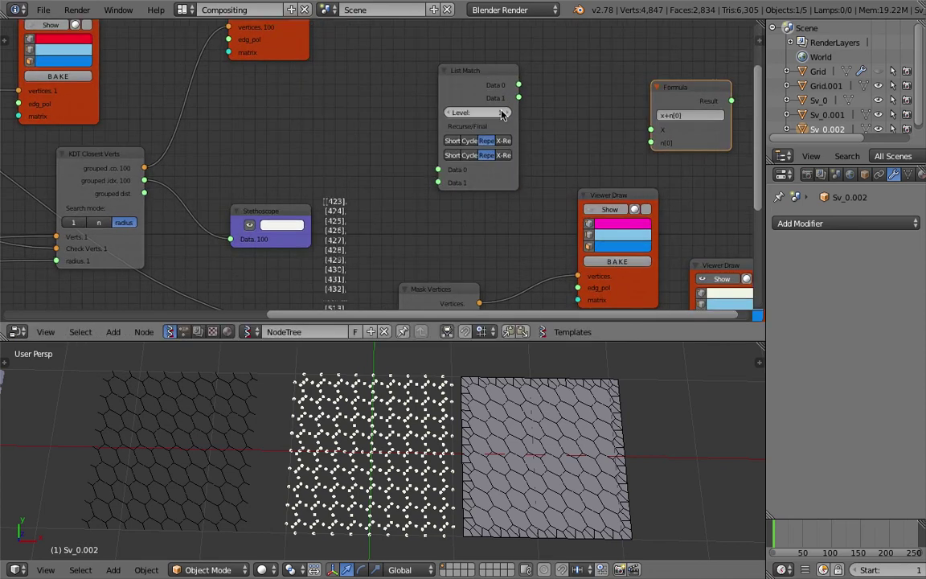
# - Delete the List Match node, put the Formula node in its place and save over the blend file
pyautogui.click(478, 81)
pyautogui.scroll(-1, 477, 82)
pyautogui.moveTo(437, 83); pyautogui.dragTo(374, 88, button='middle')
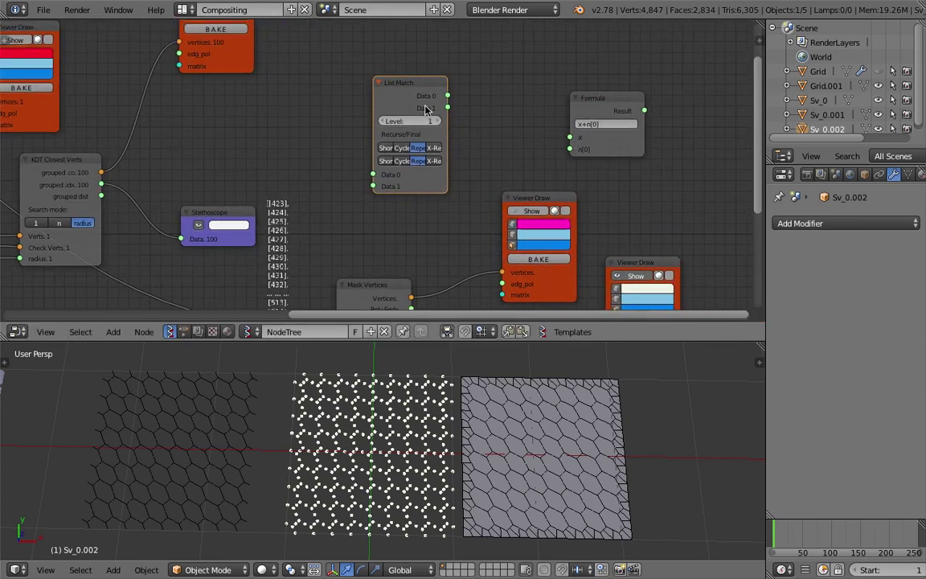
pyautogui.press('x')
pyautogui.moveTo(585, 107); pyautogui.dragTo(420, 110)
pyautogui.hotkey('ctrl', 's')
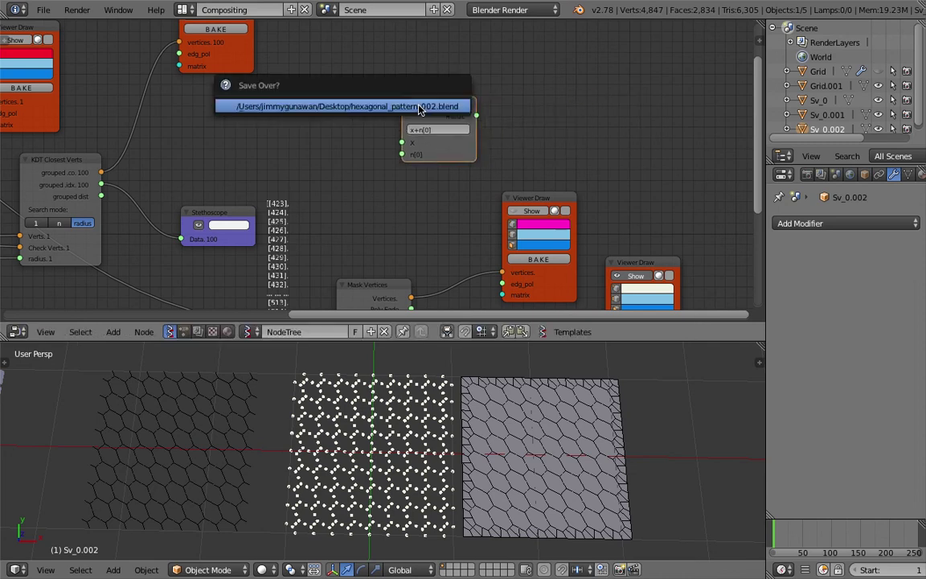
pyautogui.click(422, 108)
# - Handwrite the range 0 — 1000 as a grease pencil note above the Formula node
pyautogui.moveTo(446, 114); pyautogui.dragTo(422, 110, button='middle')
pyautogui.scroll(-1, 359, 134)
pyautogui.moveTo(432, 182); pyautogui.dragTo(311, 248, button='middle')
pyautogui.moveTo(300, 88); pyautogui.dragTo(296, 84, button='middle')
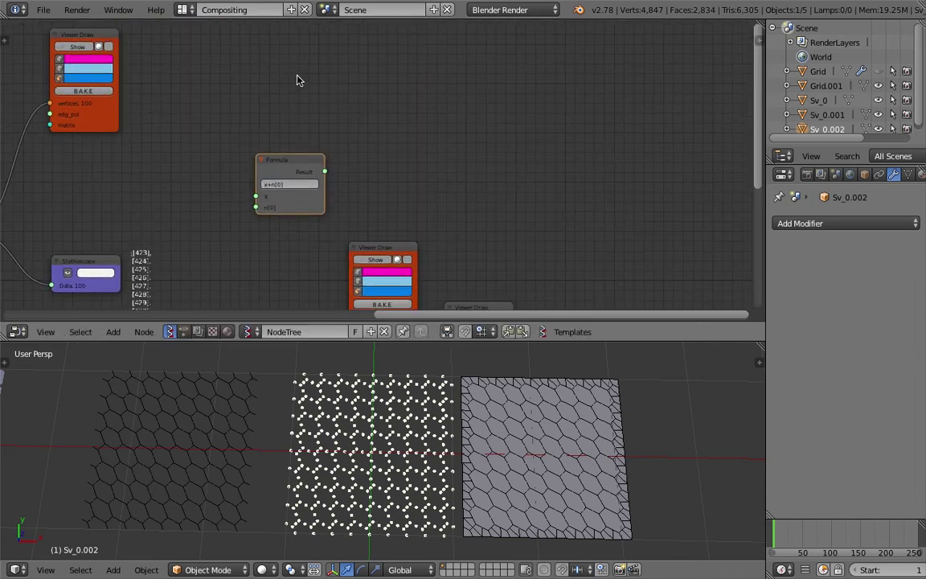
pyautogui.moveTo(296, 73)
pyautogui.mouseDown()
pyautogui.moveTo(302, 65)
pyautogui.moveTo(414, 83)
pyautogui.moveTo(451, 73)
pyautogui.mouseUp()
# - Handwrite the index range 423 — 522 under the 0 — 1000 note and close both ranges with a curly brace
pyautogui.moveTo(323, 139); pyautogui.dragTo(344, 127, button='middle')
pyautogui.moveTo(196, 215); pyautogui.dragTo(219, 170, button='middle')
pyautogui.moveTo(188, 273); pyautogui.dragTo(195, 208, button='middle')
pyautogui.scroll(5, 201, 171)
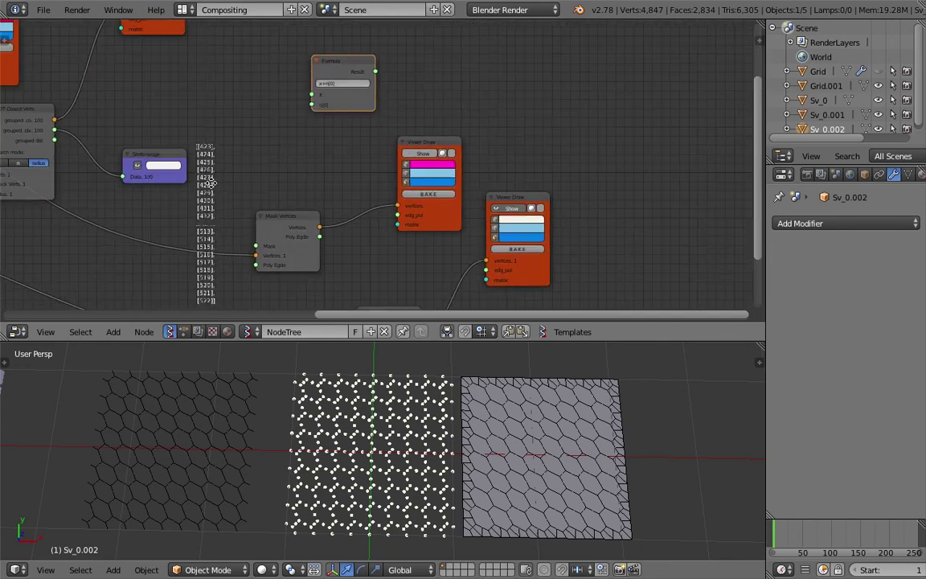
pyautogui.moveTo(319, 87); pyautogui.dragTo(308, 110, button='middle')
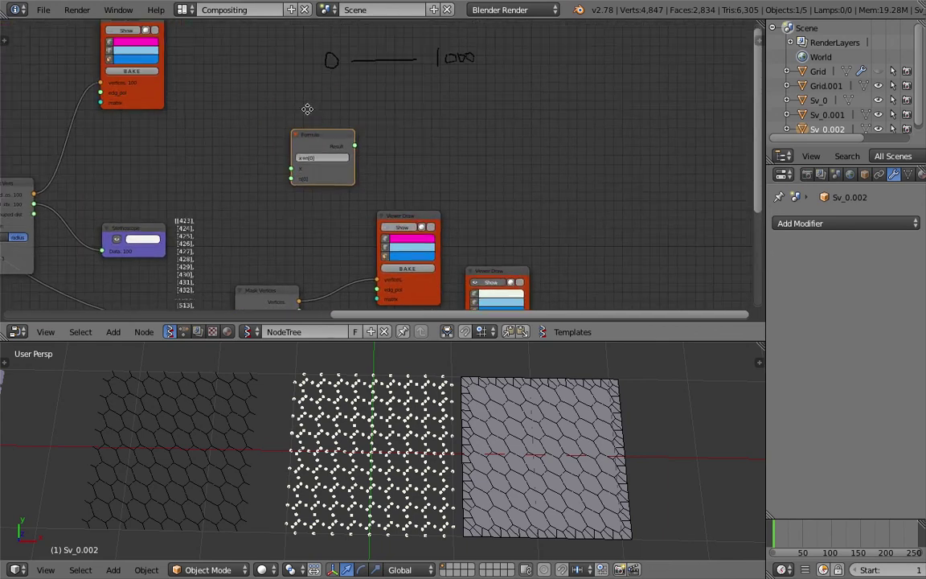
pyautogui.moveTo(268, 134); pyautogui.dragTo(266, 134, button='middle')
pyautogui.moveTo(354, 74)
pyautogui.mouseDown()
pyautogui.moveTo(374, 95)
pyautogui.moveTo(387, 73)
pyautogui.moveTo(414, 76)
pyautogui.mouseUp()
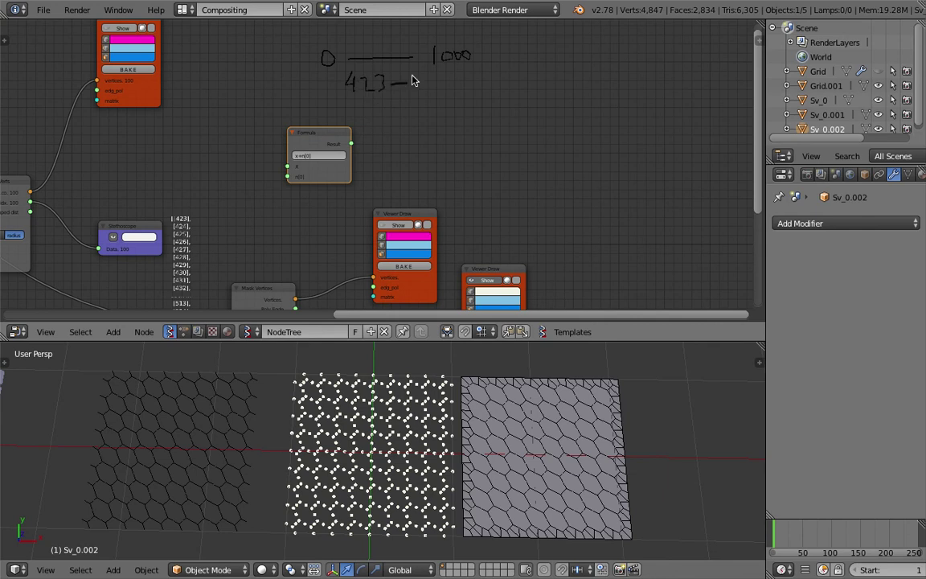
pyautogui.moveTo(352, 140)
pyautogui.mouseDown(button='middle')
pyautogui.moveTo(368, 63)
pyautogui.moveTo(368, 99)
pyautogui.mouseUp(button='middle')
pyautogui.scroll(2, 369, 95)
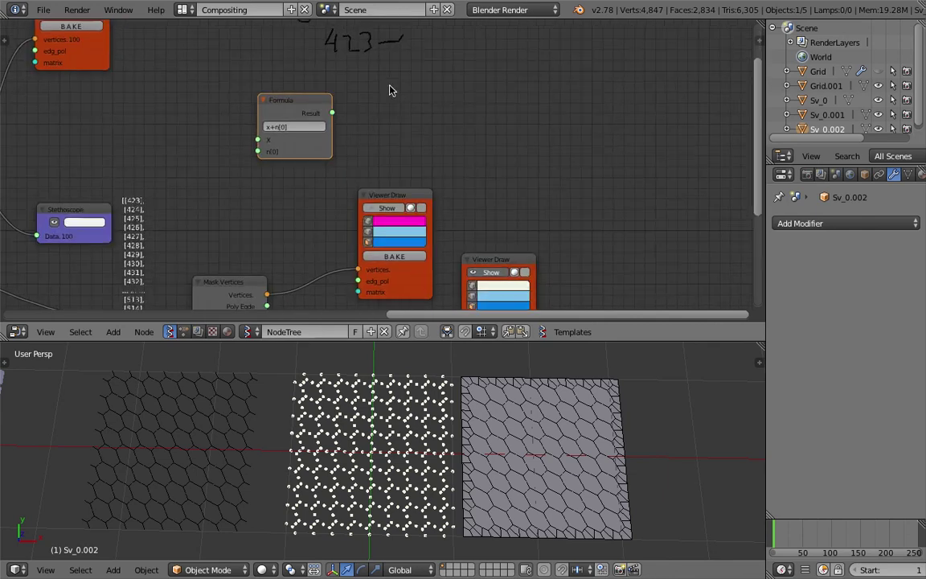
pyautogui.moveTo(411, 41)
pyautogui.mouseDown()
pyautogui.moveTo(409, 49)
pyautogui.moveTo(416, 41)
pyautogui.moveTo(431, 52)
pyautogui.mouseUp()
pyautogui.moveTo(435, 39)
pyautogui.mouseDown()
pyautogui.moveTo(445, 35)
pyautogui.moveTo(447, 52)
pyautogui.mouseUp()
pyautogui.scroll(-2, 463, 50)
pyautogui.moveTo(463, 50); pyautogui.dragTo(398, 132, button='middle')
pyautogui.moveTo(406, 88)
pyautogui.mouseDown()
pyautogui.moveTo(414, 102)
pyautogui.moveTo(404, 157)
pyautogui.mouseUp()
# - Handwrite TRUE above False inside large square brackets beside the braced ranges, with a further short note next to them
pyautogui.moveTo(451, 123); pyautogui.dragTo(389, 135, button='middle')
pyautogui.moveTo(432, 81)
pyautogui.mouseDown()
pyautogui.moveTo(416, 79)
pyautogui.moveTo(417, 222)
pyautogui.moveTo(430, 140)
pyautogui.mouseUp()
pyautogui.moveTo(428, 100)
pyautogui.mouseDown()
pyautogui.moveTo(447, 96)
pyautogui.moveTo(443, 116)
pyautogui.moveTo(453, 118)
pyautogui.mouseUp()
pyautogui.moveTo(453, 100)
pyautogui.mouseDown()
pyautogui.moveTo(464, 115)
pyautogui.moveTo(481, 93)
pyautogui.moveTo(496, 107)
pyautogui.mouseUp()
pyautogui.moveTo(461, 156); pyautogui.dragTo(459, 184)
pyautogui.moveTo(455, 157); pyautogui.dragTo(495, 168)
pyautogui.moveTo(496, 128); pyautogui.dragTo(507, 171)
pyautogui.moveTo(529, 146); pyautogui.dragTo(515, 169)
pyautogui.moveTo(532, 158); pyautogui.dragTo(552, 155)
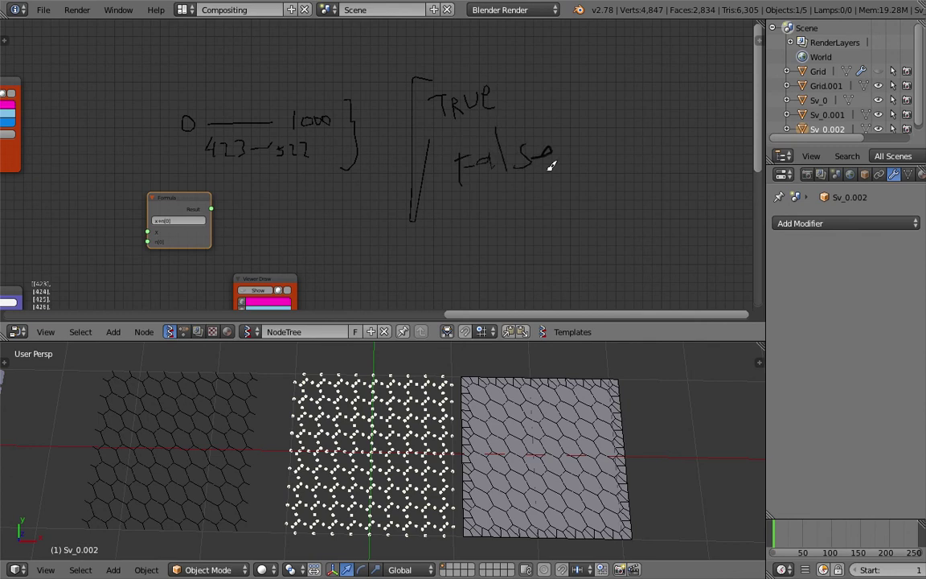
pyautogui.moveTo(542, 79); pyautogui.dragTo(554, 186)
pyautogui.scroll(-2, 449, 113)
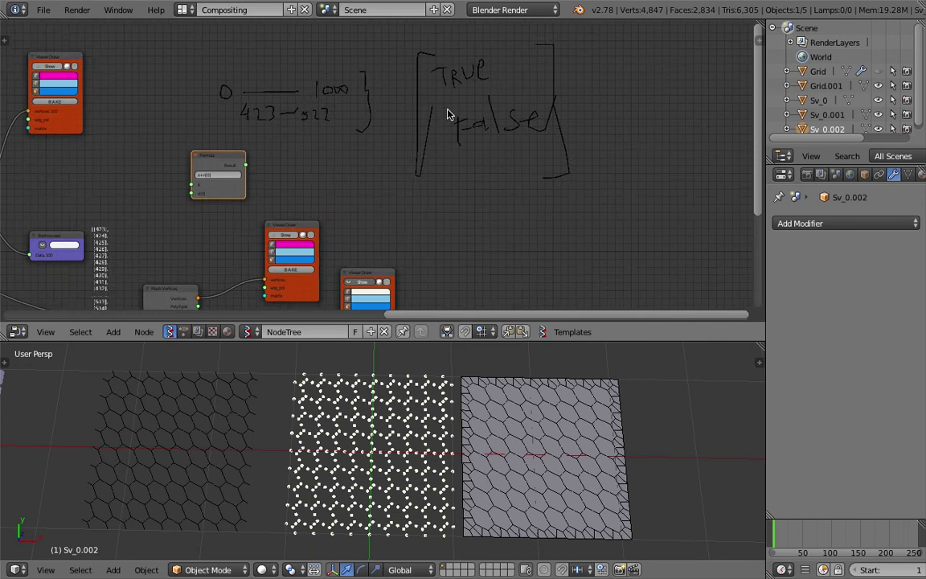
pyautogui.moveTo(501, 152); pyautogui.dragTo(501, 149, button='middle')
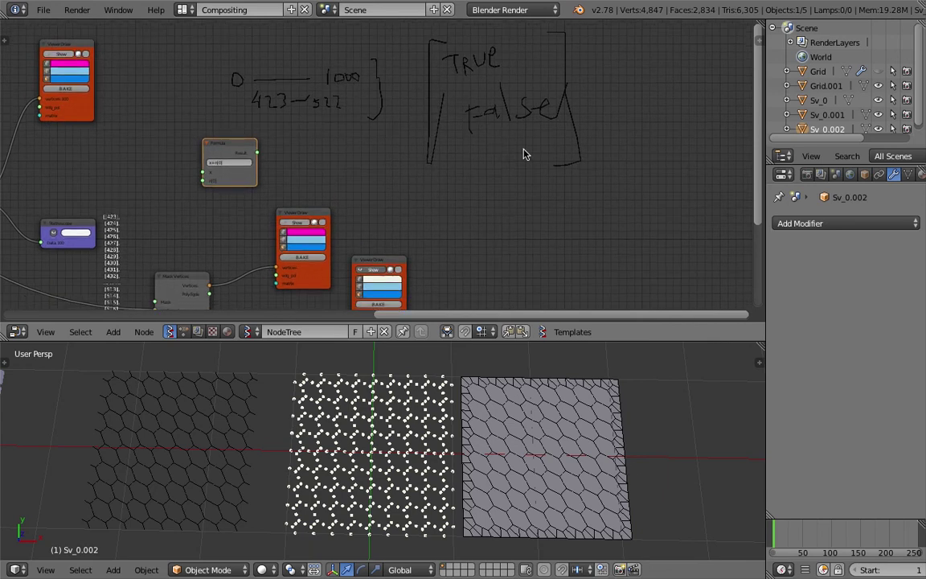
pyautogui.moveTo(629, 84)
pyautogui.mouseDown()
pyautogui.moveTo(631, 67)
pyautogui.moveTo(643, 120)
pyautogui.mouseUp()
pyautogui.click(644, 138)
# - Examine the KDT Closest Verts index list, the Mask Vertices node and the List Slice node against the handwritten mask notes
pyautogui.moveTo(403, 204); pyautogui.dragTo(403, 169, button='middle')
pyautogui.scroll(-1, 403, 168)
pyautogui.moveTo(338, 195); pyautogui.dragTo(419, 166, button='middle')
pyautogui.moveTo(333, 219); pyautogui.dragTo(461, 183, button='middle')
pyautogui.scroll(1, 472, 175)
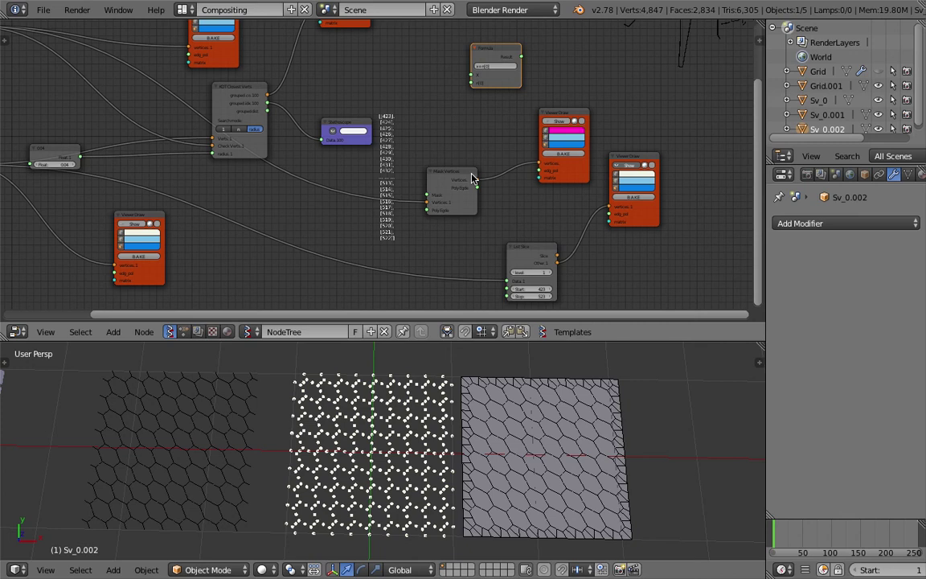
pyautogui.scroll(3, 449, 156)
pyautogui.scroll(-2, 402, 164)
pyautogui.moveTo(434, 157)
pyautogui.mouseDown(button='middle')
pyautogui.moveTo(396, 167)
pyautogui.moveTo(439, 175)
pyautogui.mouseUp(button='middle')
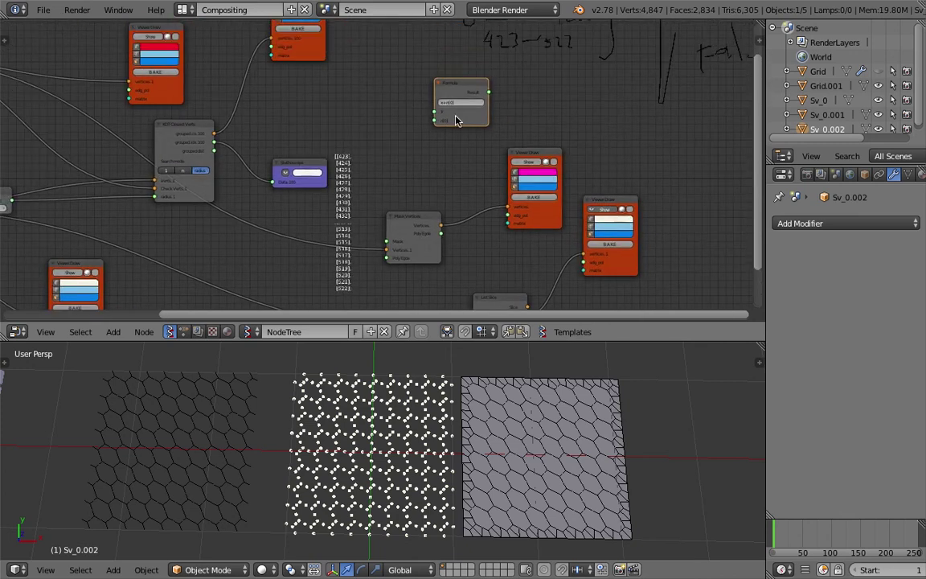
pyautogui.moveTo(409, 125); pyautogui.dragTo(329, 151, button='middle')
pyautogui.moveTo(390, 176); pyautogui.dragTo(365, 217, button='middle')
pyautogui.scroll(3, 452, 175)
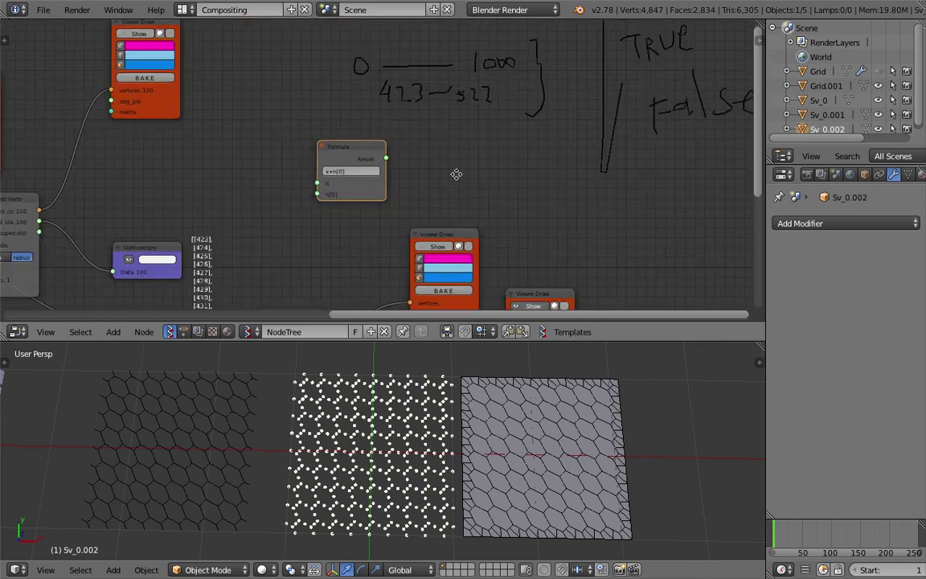
pyautogui.keyDown('ctrl'); pyautogui.hscroll(2, 458, 178); pyautogui.keyUp('ctrl')
pyautogui.moveTo(513, 138); pyautogui.dragTo(460, 143, button='middle')
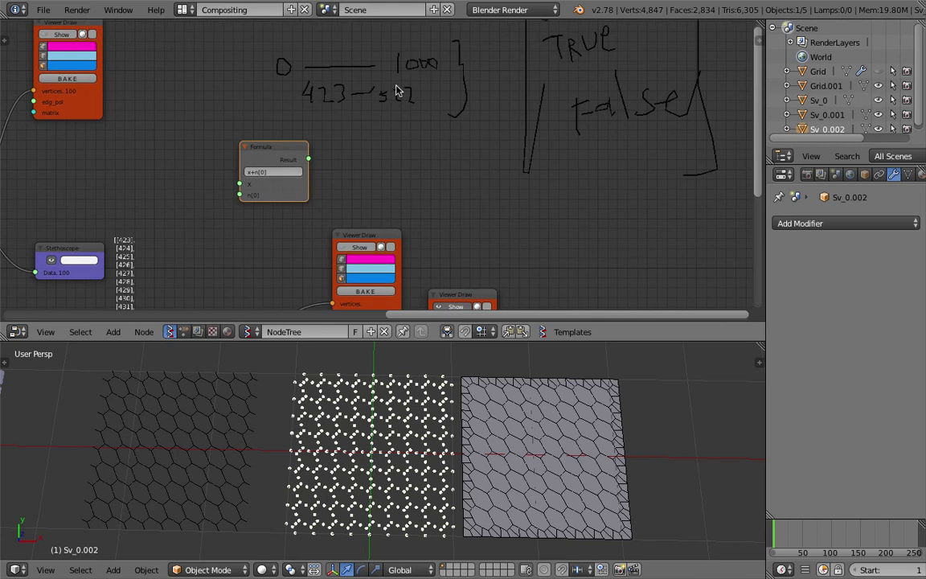
# - Add a Scripted Node below the TRUE/False note and save over the blend file
pyautogui.moveTo(496, 159); pyautogui.dragTo(445, 131, button='middle')
pyautogui.press('space')
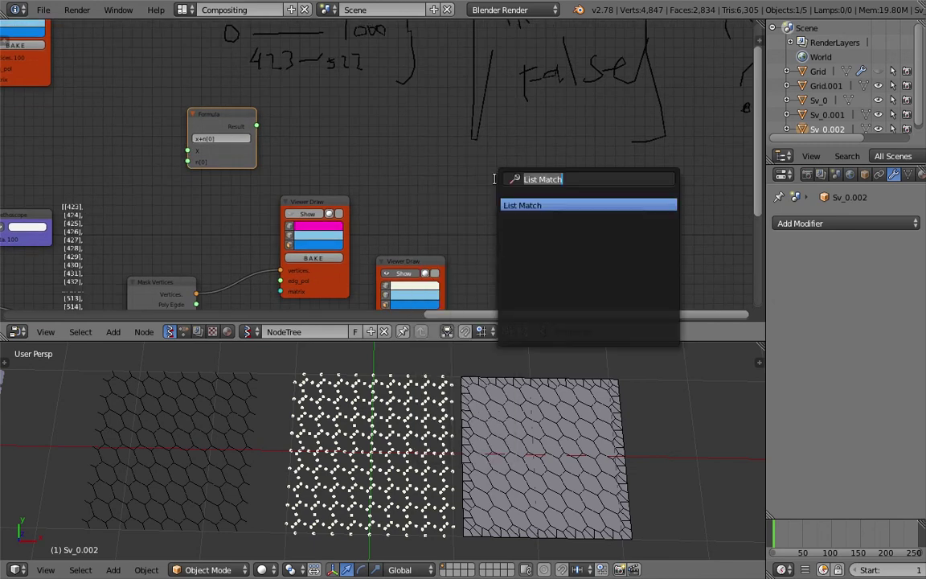
pyautogui.write('scrip')
pyautogui.press('Return')
pyautogui.click(509, 191)
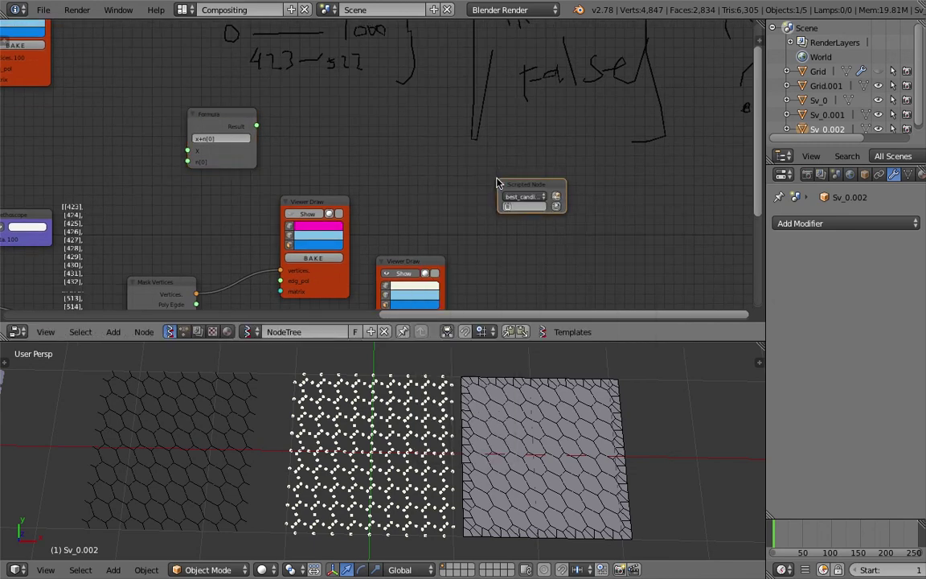
pyautogui.moveTo(404, 205); pyautogui.dragTo(441, 236, button='middle')
pyautogui.hotkey('ctrl', 's')
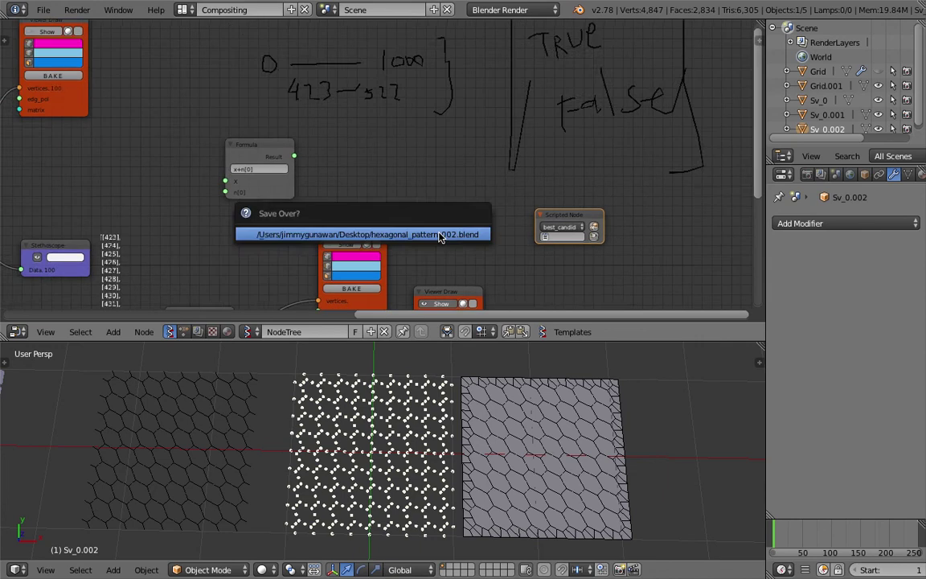
pyautogui.click(441, 236)
# - Move the Mask Vertices Viewer Draw slightly down and shift the Formula node closer to the Stethoscope
pyautogui.moveTo(275, 226)
pyautogui.mouseDown(button='middle')
pyautogui.moveTo(353, 152)
pyautogui.moveTo(365, 155)
pyautogui.mouseUp(button='middle')
pyautogui.click(437, 165)
pyautogui.moveTo(437, 169); pyautogui.dragTo(410, 209)
pyautogui.moveTo(330, 104); pyautogui.dragTo(271, 105)
# - Align the upper Objects In node above the lower one and save the file
pyautogui.moveTo(378, 208)
pyautogui.mouseDown(button='middle')
pyautogui.moveTo(398, 191)
pyautogui.moveTo(512, 181)
pyautogui.mouseUp(button='middle')
pyautogui.scroll(-5, 394, 189)
pyautogui.scroll(-4, 512, 181)
pyautogui.moveTo(442, 189); pyautogui.dragTo(441, 197, button='middle')
pyautogui.scroll(3, 374, 164)
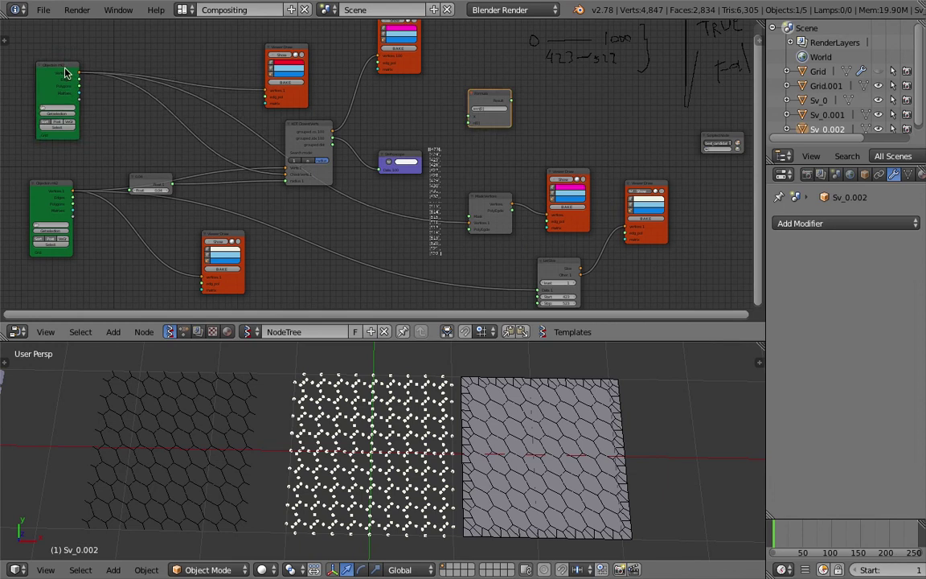
pyautogui.moveTo(66, 76); pyautogui.dragTo(59, 68)
pyautogui.hotkey('ctrl', 's')
pyautogui.keyDown('shift'); pyautogui.moveTo(355, 450); pyautogui.dragTo(435, 434, button='middle'); pyautogui.keyUp('shift')
pyautogui.click(391, 439)
# - Inspect the Sv_0.001, Sv_0 and Grid.001 objects in the 3D view by selecting each in turn
pyautogui.scroll(-1, 339, 435)
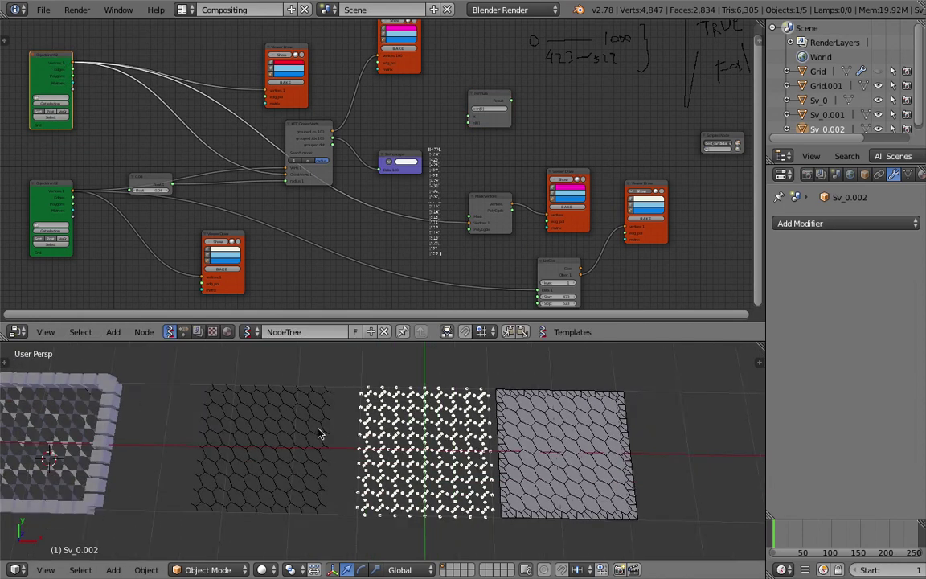
pyautogui.keyDown('shift'); pyautogui.moveTo(79, 426); pyautogui.dragTo(521, 408, button='middle'); pyautogui.keyUp('shift')
pyautogui.scroll(2, 362, 414)
pyautogui.rightClick(454, 403)
pyautogui.press('KP_Decimal')
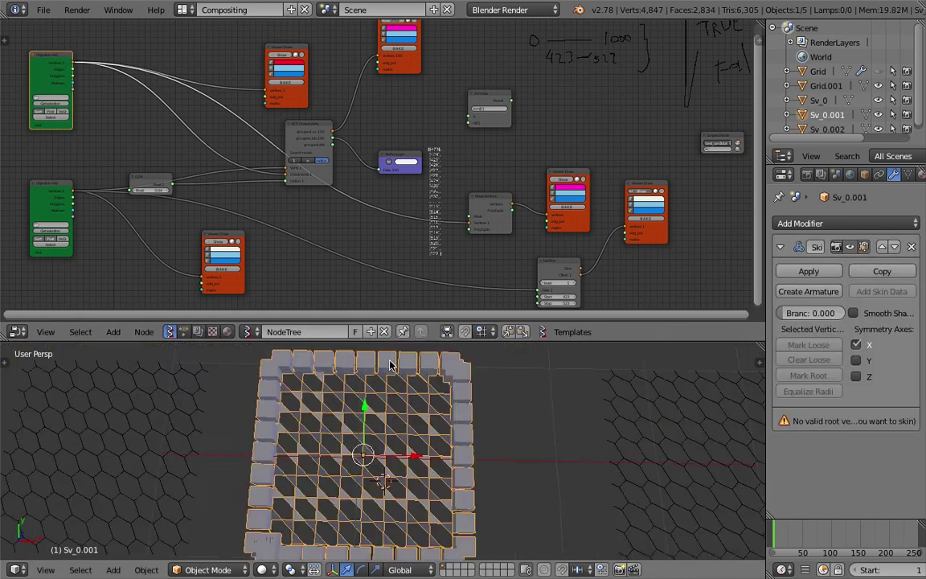
pyautogui.scroll(-2, 408, 449)
pyautogui.keyDown('shift'); pyautogui.moveTo(452, 439); pyautogui.dragTo(377, 430, button='middle'); pyautogui.keyUp('shift')
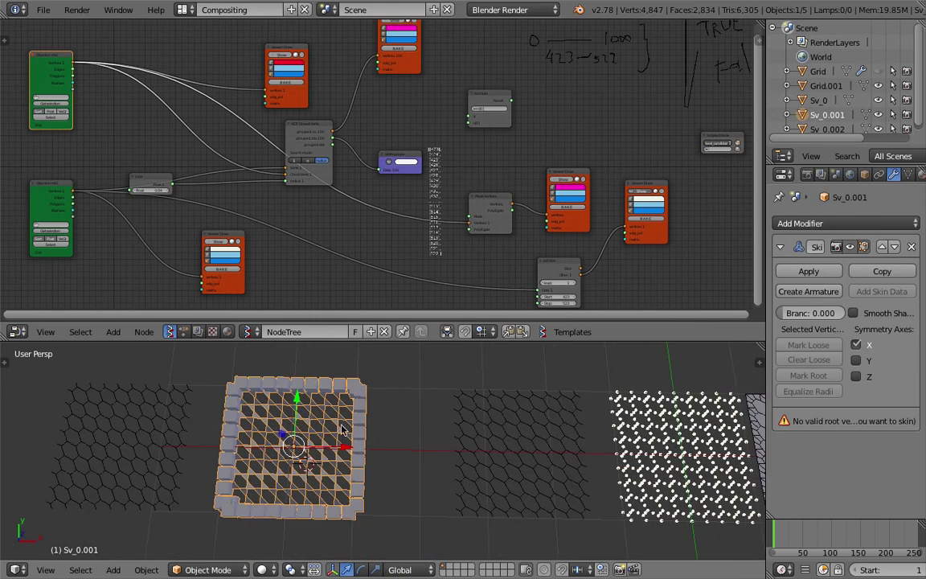
pyautogui.scroll(3, 440, 428)
pyautogui.rightClick(465, 415)
pyautogui.keyDown('shift'); pyautogui.moveTo(464, 413); pyautogui.dragTo(290, 414, button='middle'); pyautogui.keyUp('shift')
pyautogui.scroll(-1, 509, 441)
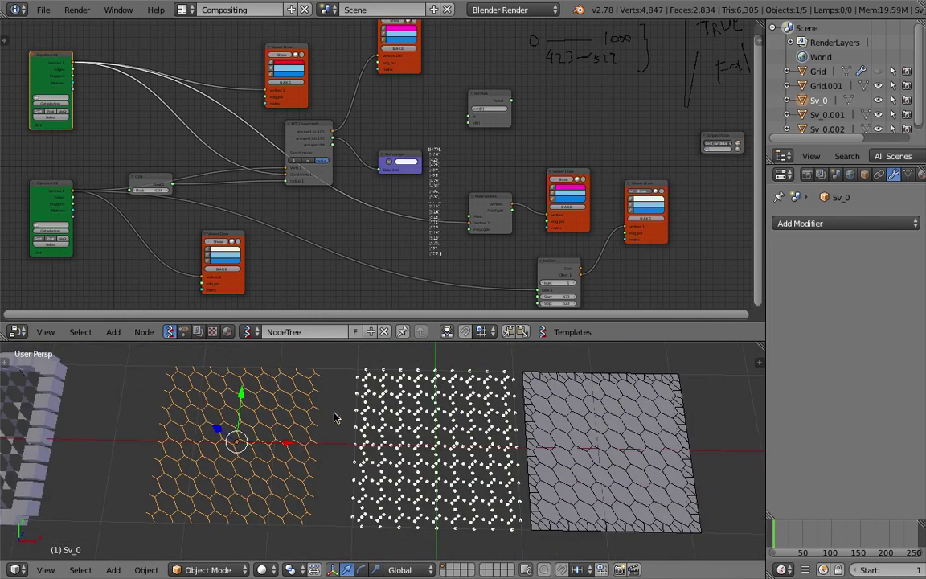
pyautogui.rightClick(657, 447)
pyautogui.rightClick(310, 426)
pyautogui.rightClick(595, 438)
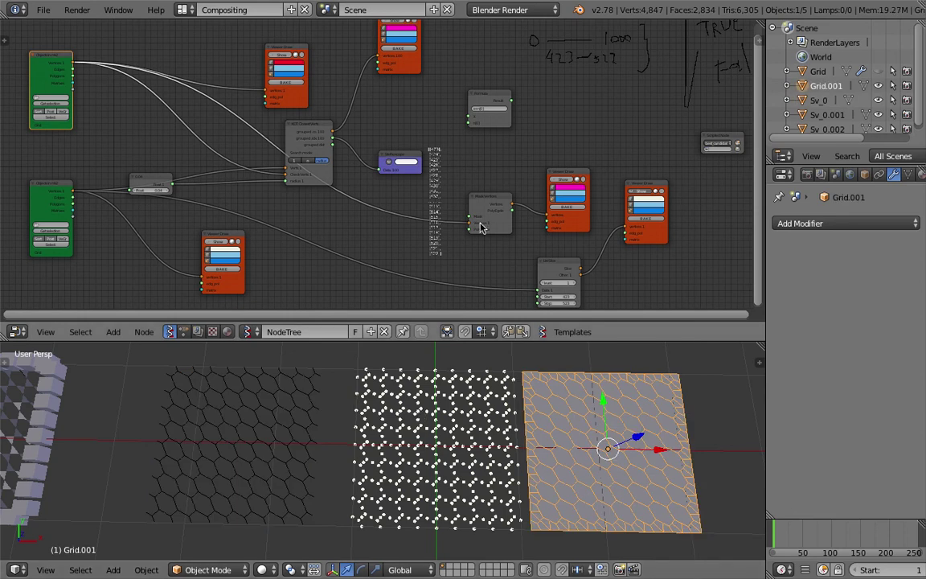
# - Move the Mask Vertices node slightly up beside the Stethoscope's index list
pyautogui.moveTo(480, 223); pyautogui.dragTo(466, 206, button='middle')
pyautogui.moveTo(482, 184); pyautogui.dragTo(468, 163)
pyautogui.moveTo(488, 210); pyautogui.dragTo(512, 216, button='middle')
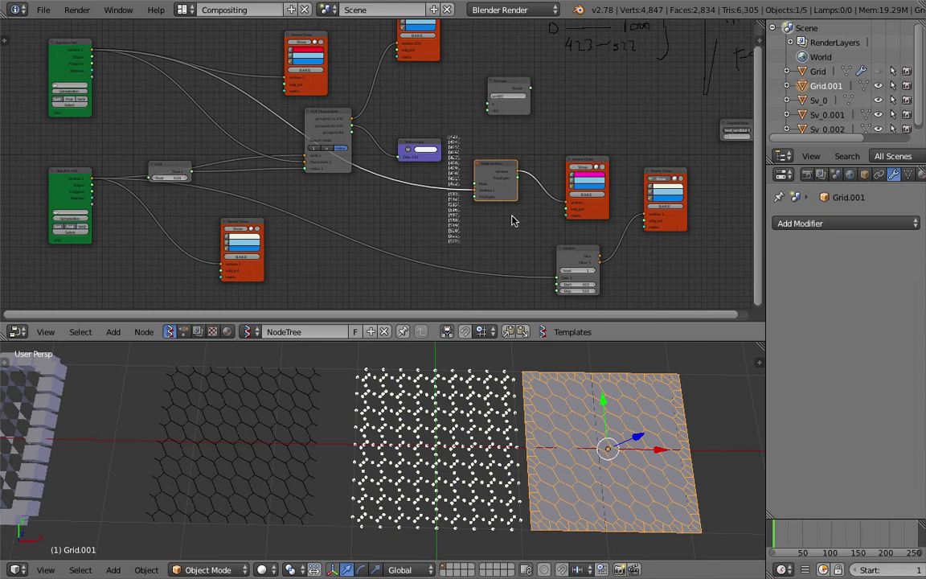
pyautogui.moveTo(606, 82); pyautogui.dragTo(599, 82, button='middle')
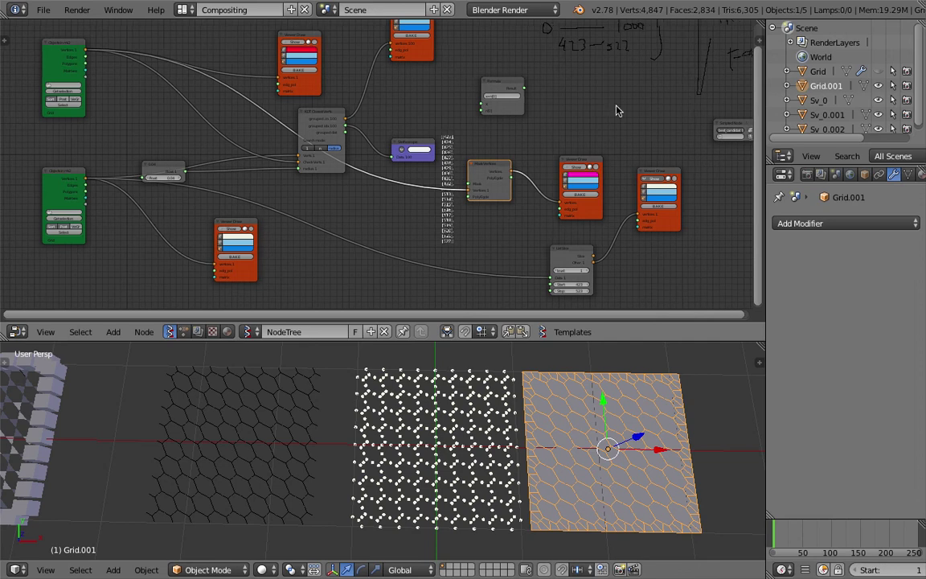
# - Toggle the display of the List Slice Viewer Draw off and on, and inspect its points beside the hexagonal grids
pyautogui.scroll(-2, 611, 113)
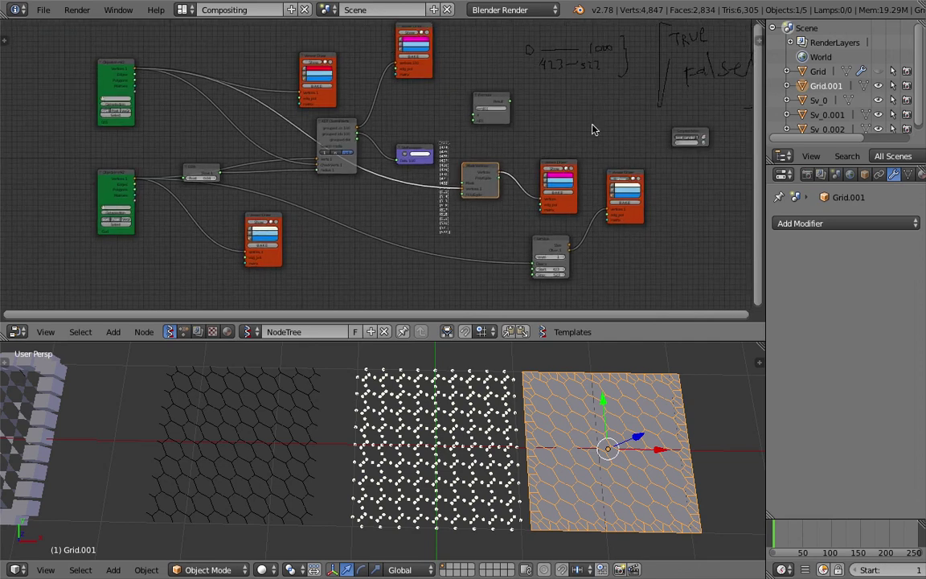
pyautogui.scroll(2, 595, 128)
pyautogui.scroll(3, 483, 415)
pyautogui.keyDown('shift'); pyautogui.moveTo(482, 412); pyautogui.dragTo(464, 410, button='middle'); pyautogui.keyUp('shift')
pyautogui.moveTo(628, 196); pyautogui.dragTo(625, 167, button='middle')
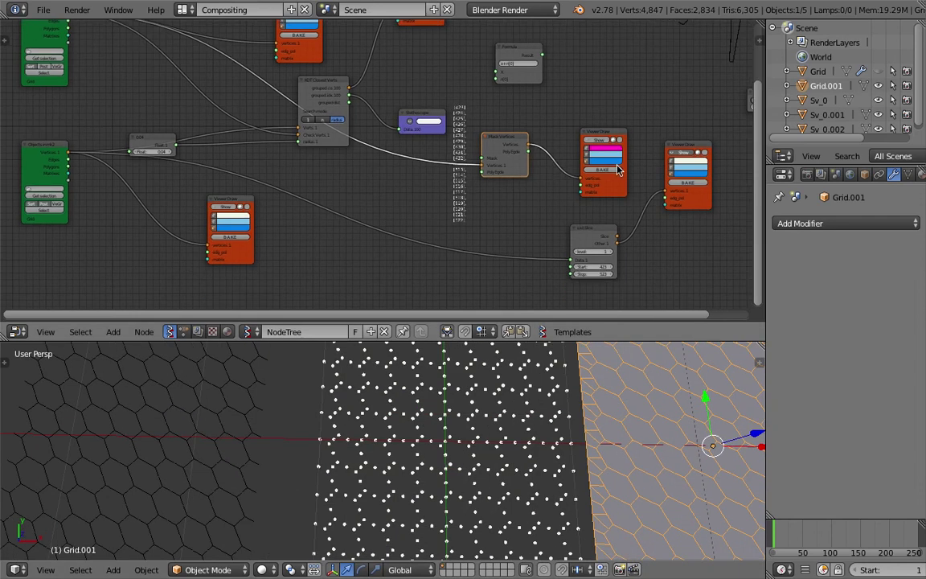
pyautogui.click(689, 151)
pyautogui.click(688, 152)
pyautogui.click(689, 152)
pyautogui.click(688, 153)
pyautogui.scroll(-3, 469, 435)
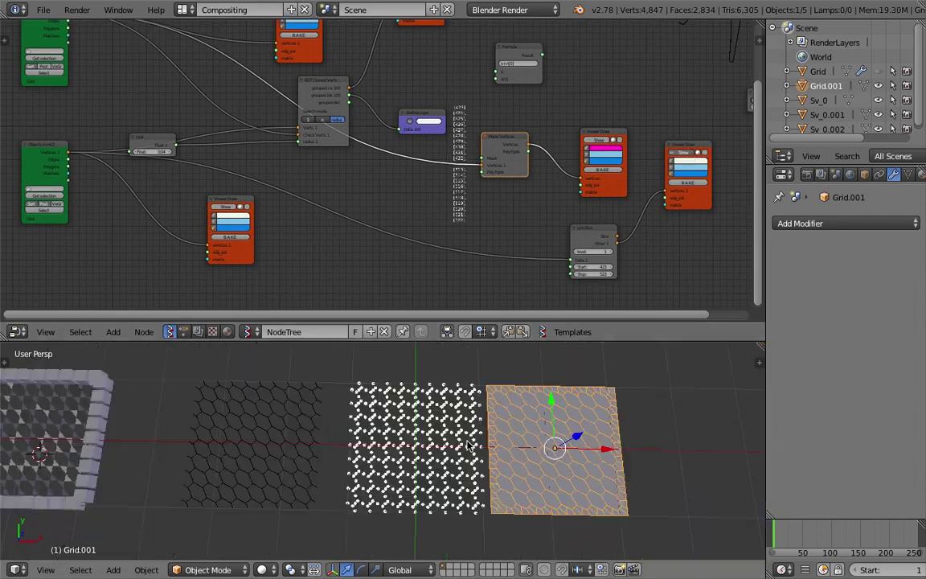
pyautogui.scroll(2, 470, 435)
pyautogui.scroll(-1, 242, 451)
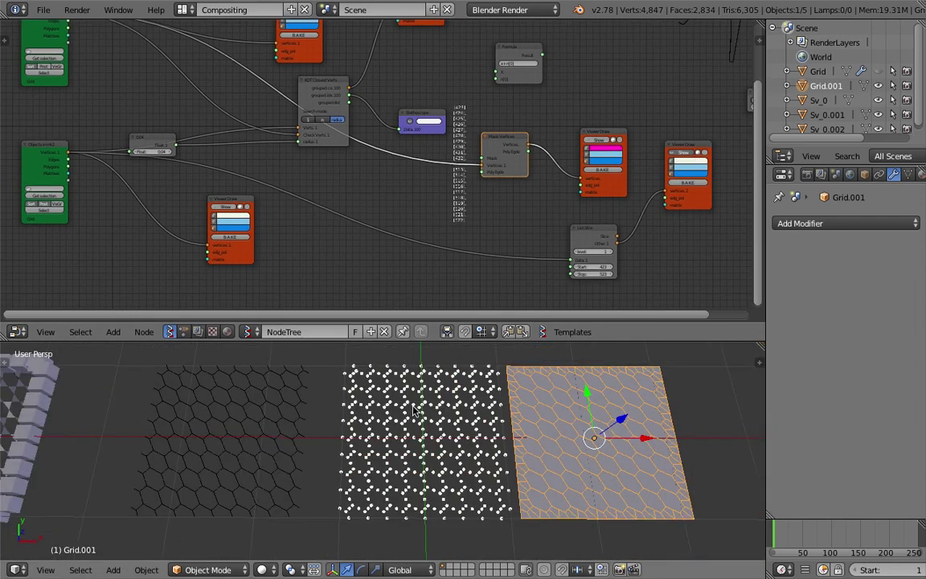
pyautogui.moveTo(418, 407); pyautogui.dragTo(416, 414, button='middle')
# - Move the Mask Vertices Viewer Draw closer to the Mask Vertices node and save the file
pyautogui.moveTo(526, 223); pyautogui.dragTo(496, 222, button='middle')
pyautogui.moveTo(572, 130); pyautogui.dragTo(554, 118)
pyautogui.hotkey('ctrl', 's')
pyautogui.click(558, 125)
# - Add an icosphere mesh and move it along the row, just past the Grid.001 hexagonal grid
pyautogui.scroll(1, 482, 439)
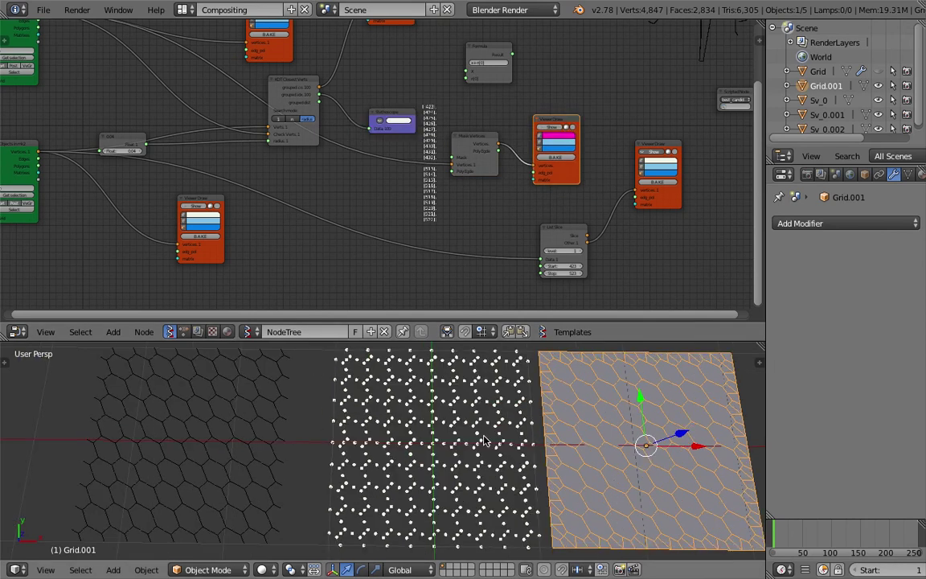
pyautogui.scroll(-5, 485, 440)
pyautogui.moveTo(488, 490); pyautogui.dragTo(431, 440, button='middle')
pyautogui.hotkey('shift', 'a')
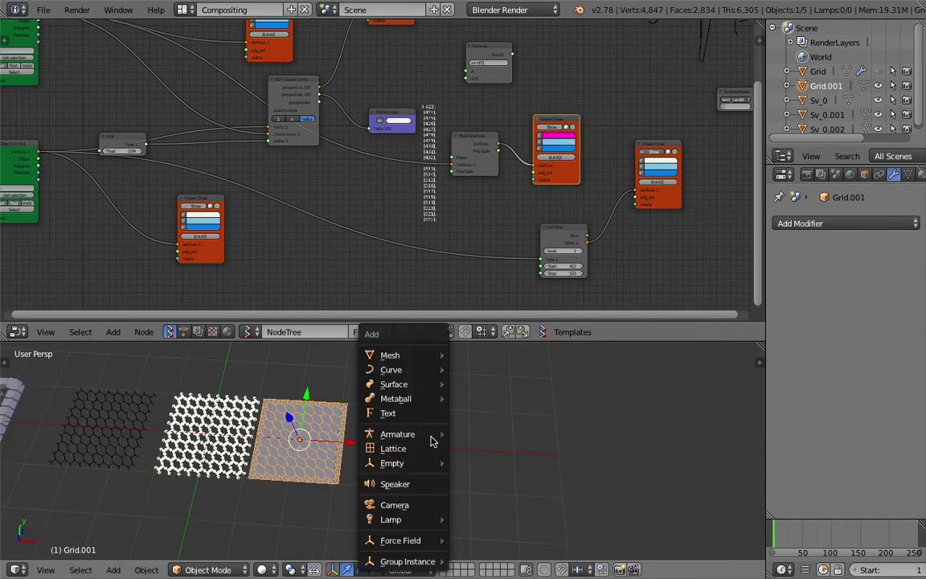
pyautogui.moveTo(431, 361)
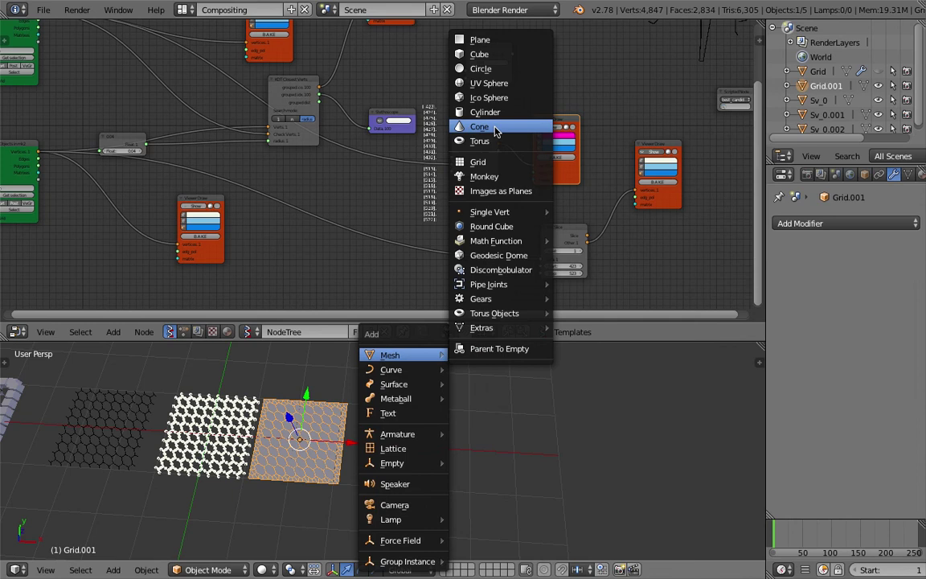
pyautogui.click(489, 98)
pyautogui.press('g')
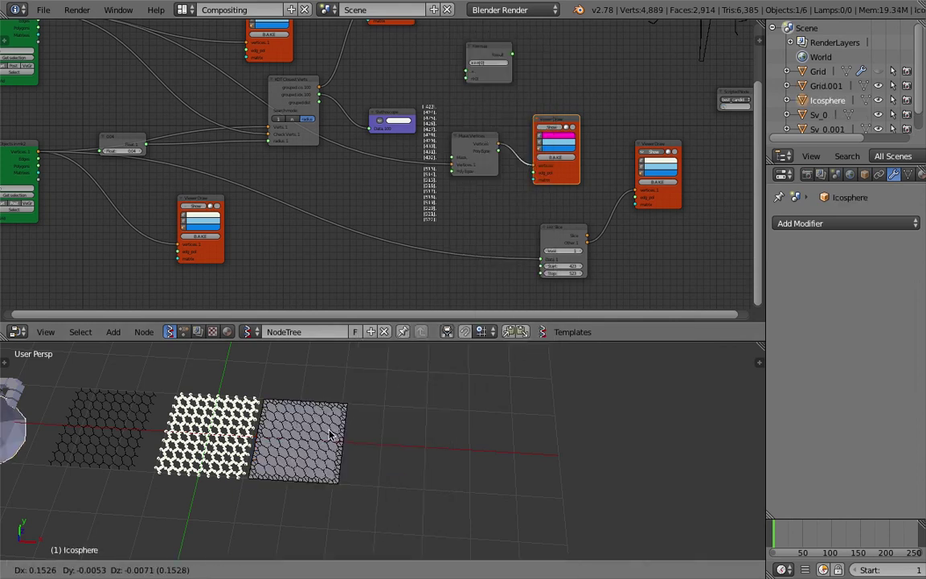
pyautogui.click(12, 430)
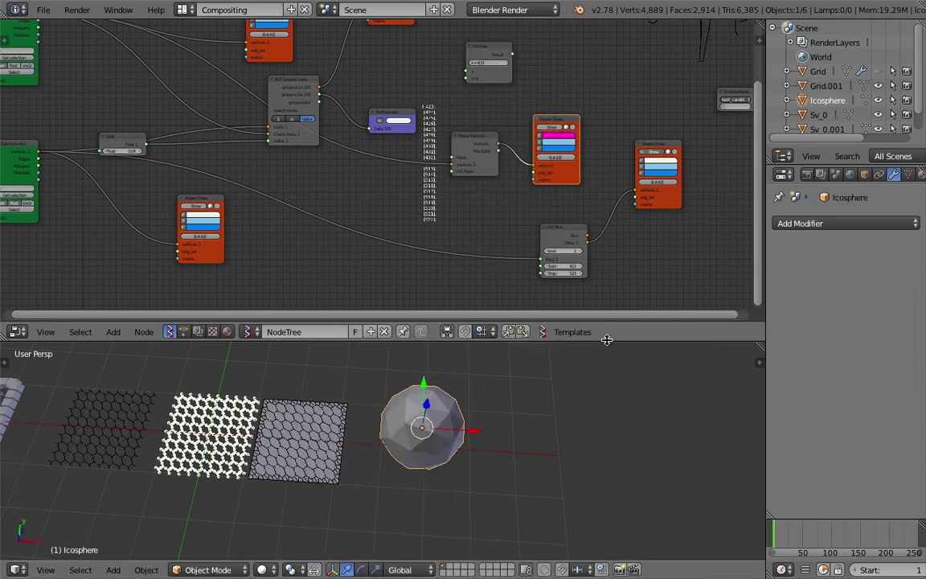
# - Enlarge the 3D view, then add a Catmull-Clark Subdivision Surface modifier with 1 view subdivision to the icosphere and apply it
pyautogui.moveTo(605, 340); pyautogui.dragTo(603, 291)
pyautogui.scroll(3, 492, 387)
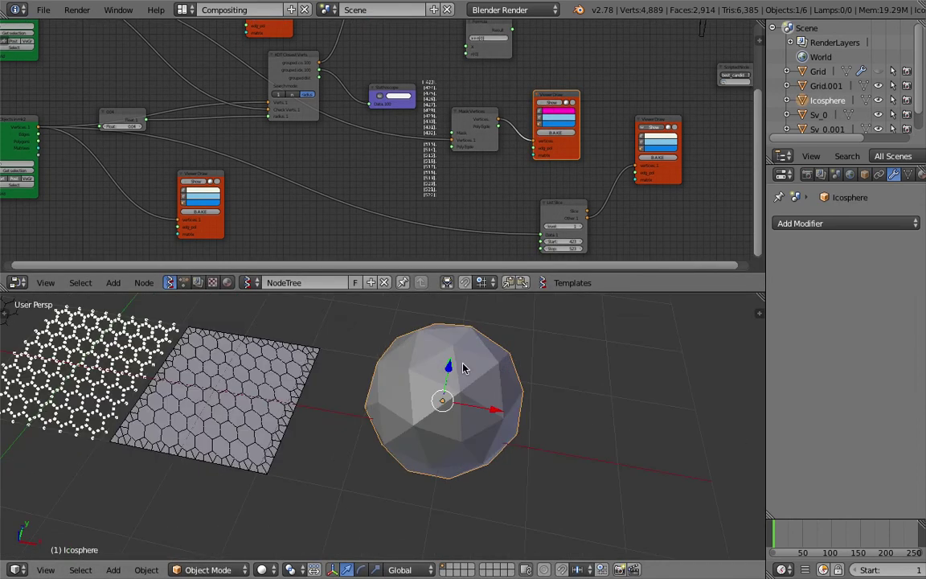
pyautogui.moveTo(485, 377); pyautogui.dragTo(480, 402, button='middle')
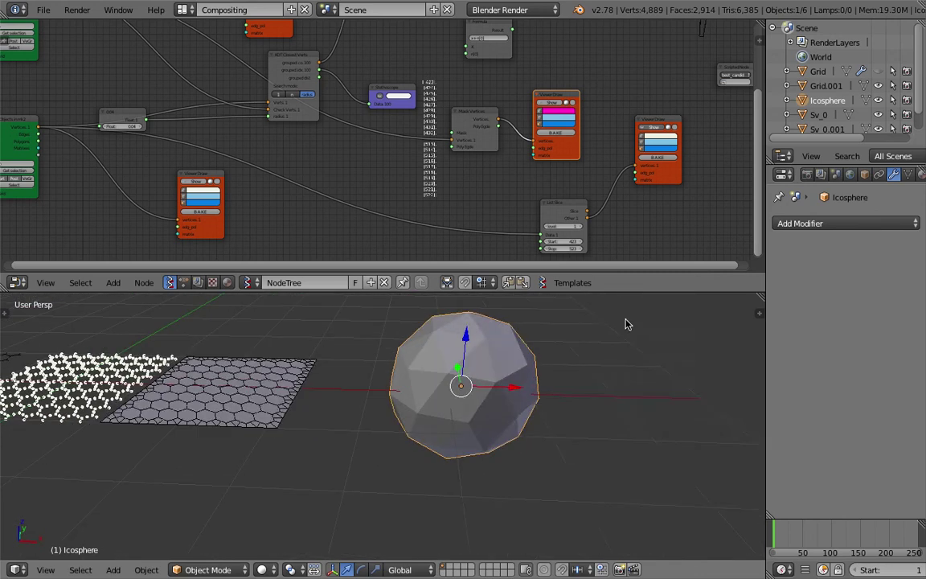
pyautogui.click(817, 223)
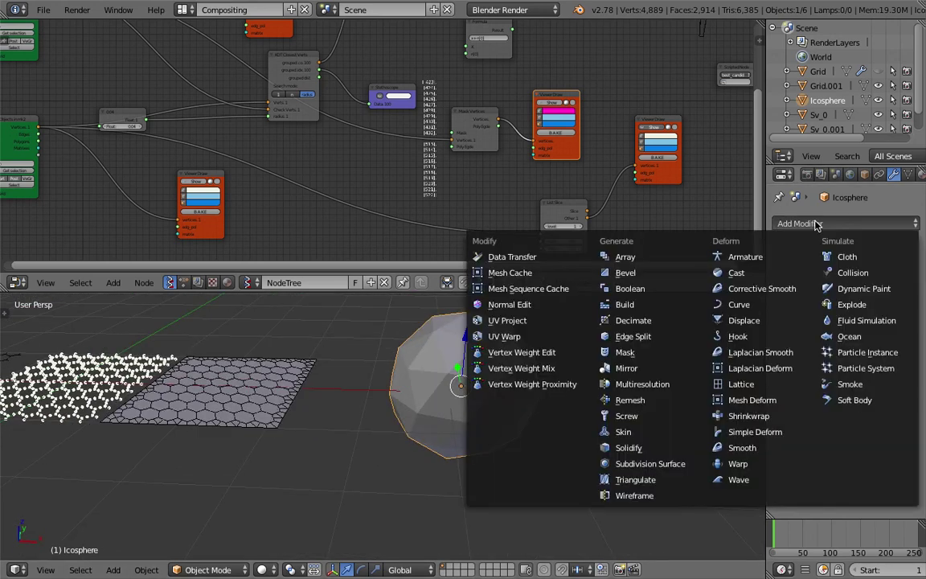
pyautogui.click(671, 464)
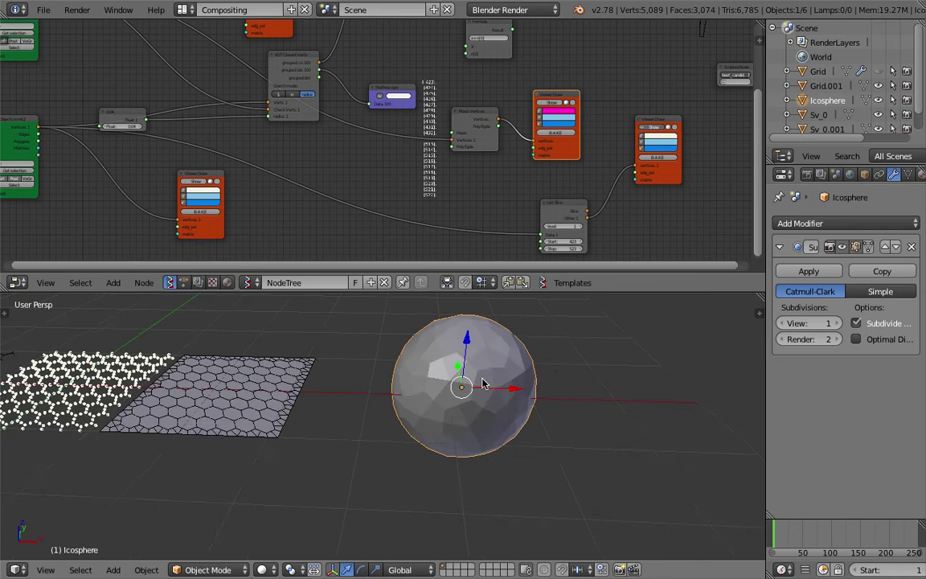
pyautogui.click(807, 277)
# - Enter Edit Mode on the icosphere, select one hexagon centre vertex and try the Select Pattern command
pyautogui.moveTo(502, 420); pyautogui.dragTo(492, 417, button='middle')
pyautogui.press('Tab')
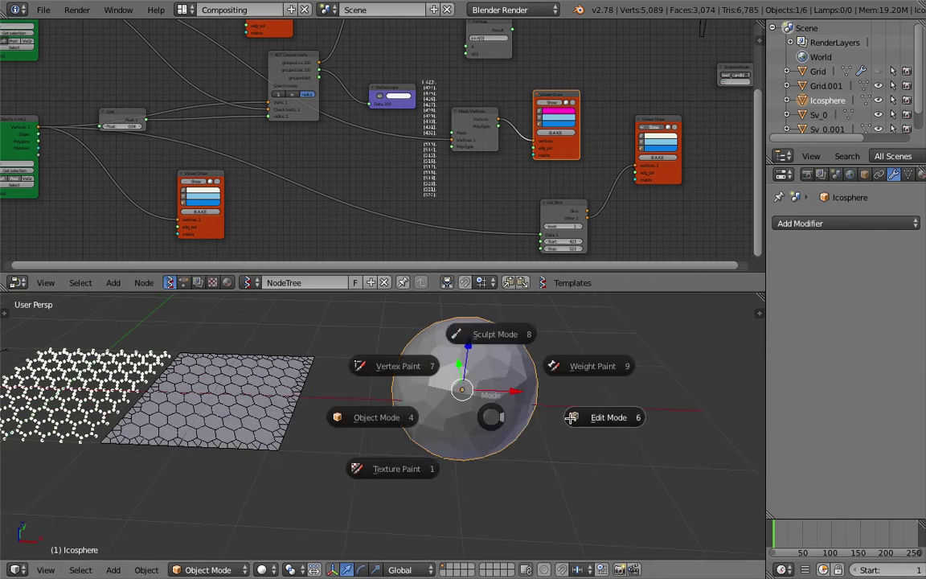
pyautogui.click(574, 418)
pyautogui.rightClick(451, 391)
pyautogui.press('space')
pyautogui.write('s')
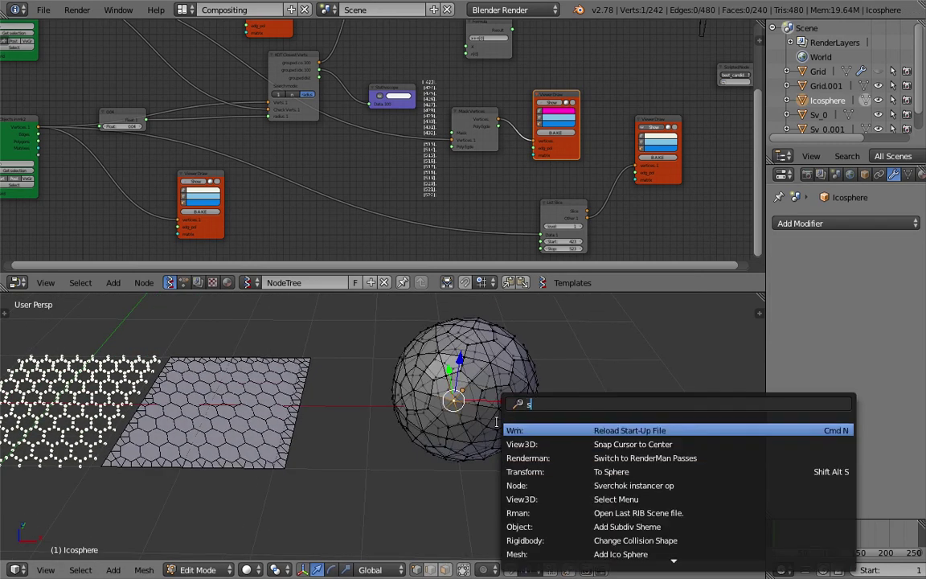
pyautogui.write('elect pa')
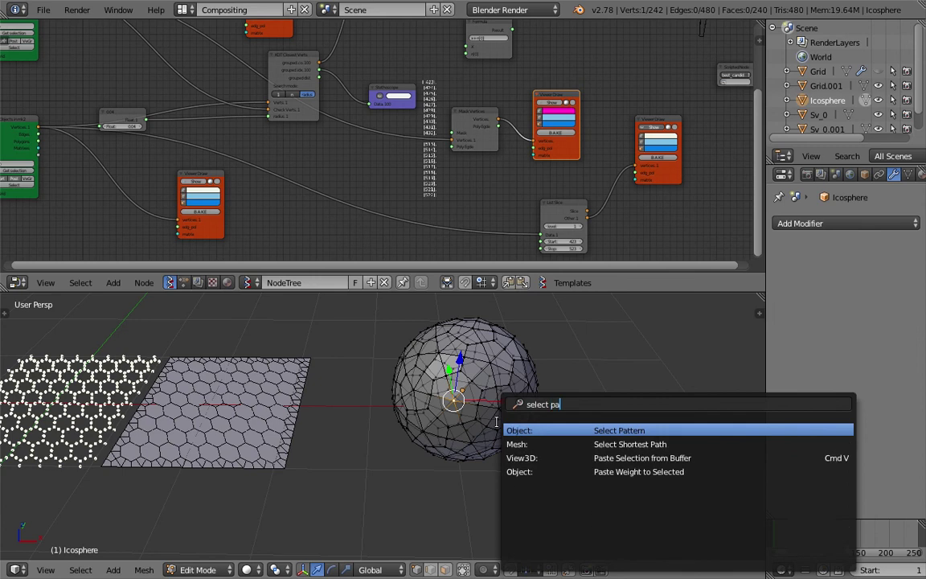
pyautogui.press('Return')
# - Use Select Similar to select all matching centre vertices of the icosphere and dissolve them
pyautogui.press('space')
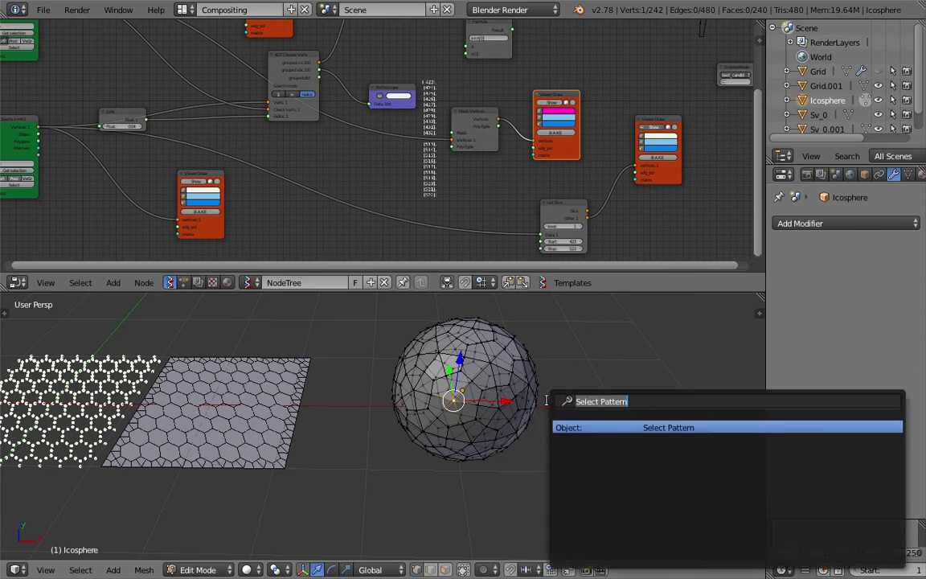
pyautogui.write('select sl')
pyautogui.press('Down')
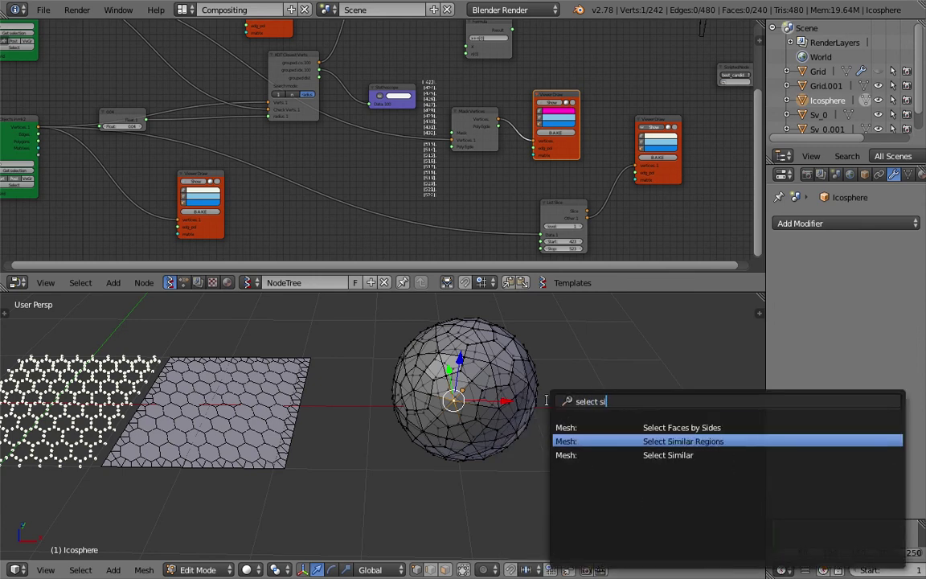
pyautogui.press('Down')
pyautogui.press('Return')
pyautogui.click(519, 398)
pyautogui.moveTo(549, 390); pyautogui.dragTo(543, 408, button='middle')
pyautogui.press('s')
pyautogui.rightClick(544, 409)
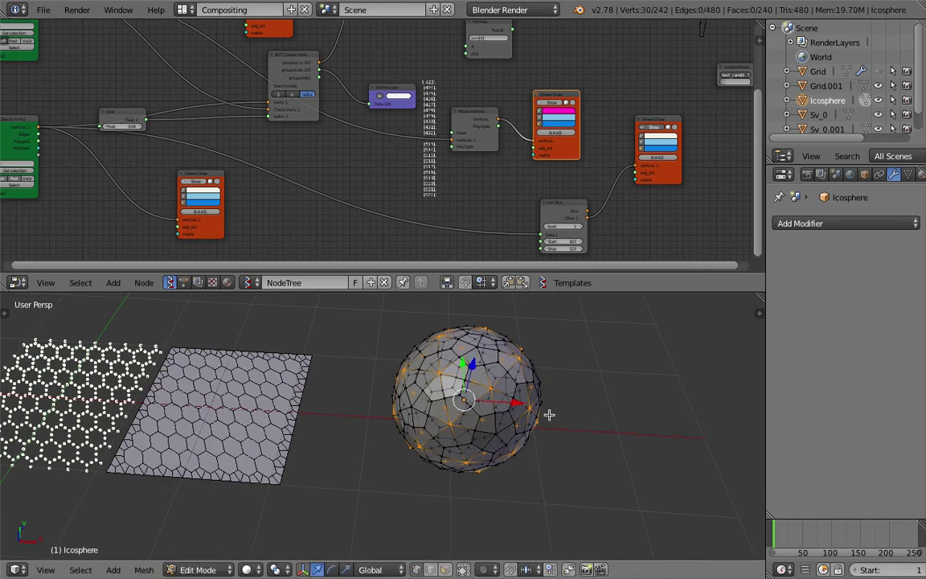
pyautogui.press('x')
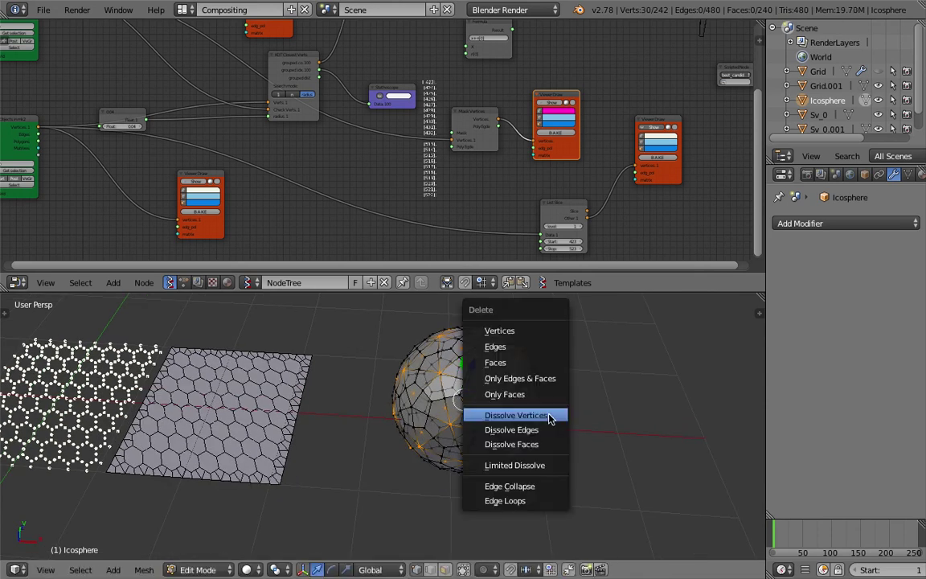
pyautogui.click(542, 417)
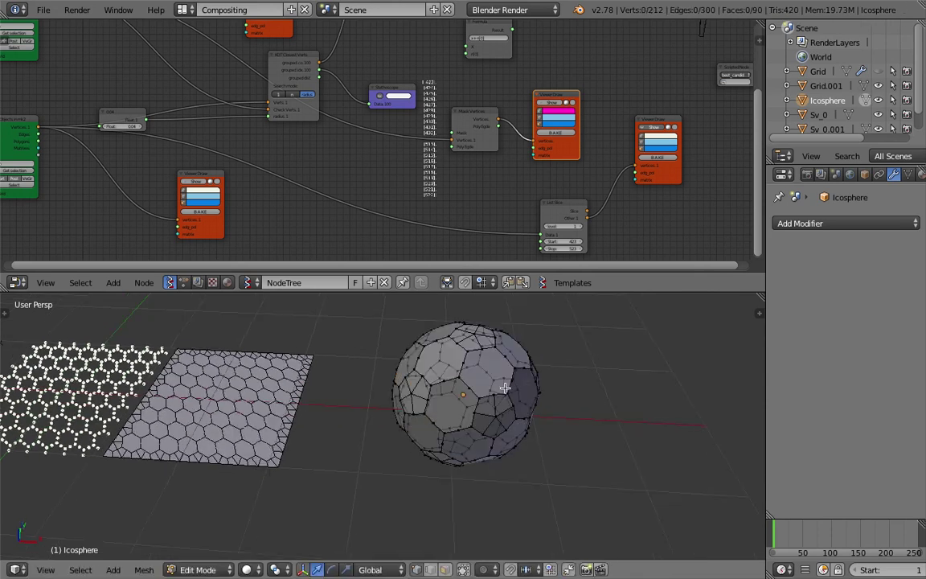
# - Return to Object Mode and inspect the icosphere's hexagons in wireframe display
pyautogui.press('Tab')
pyautogui.click(448, 386)
pyautogui.press('z')
pyautogui.moveTo(448, 386)
pyautogui.mouseDown(button='middle')
pyautogui.moveTo(464, 365)
pyautogui.moveTo(448, 361)
pyautogui.moveTo(414, 379)
pyautogui.moveTo(368, 359)
pyautogui.moveTo(499, 405)
pyautogui.mouseUp(button='middle')
pyautogui.press('z')
pyautogui.press('z')
pyautogui.scroll(3, 420, 375)
pyautogui.scroll(-4, 496, 398)
pyautogui.scroll(4, 493, 397)
# - In Edit Mode, select a leftover centre vertex of the icosphere, extend the selection with Select Similar and dissolve those vertices
pyautogui.press('Tab')
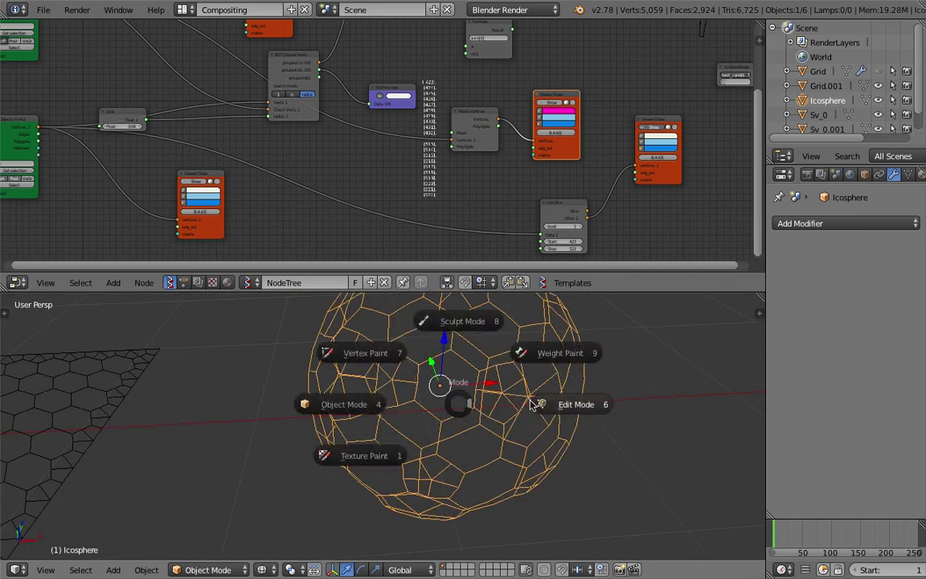
pyautogui.click(531, 405)
pyautogui.moveTo(507, 395)
pyautogui.mouseDown(button='middle')
pyautogui.moveTo(491, 371)
pyautogui.moveTo(523, 400)
pyautogui.mouseUp(button='middle')
pyautogui.rightClick(508, 383)
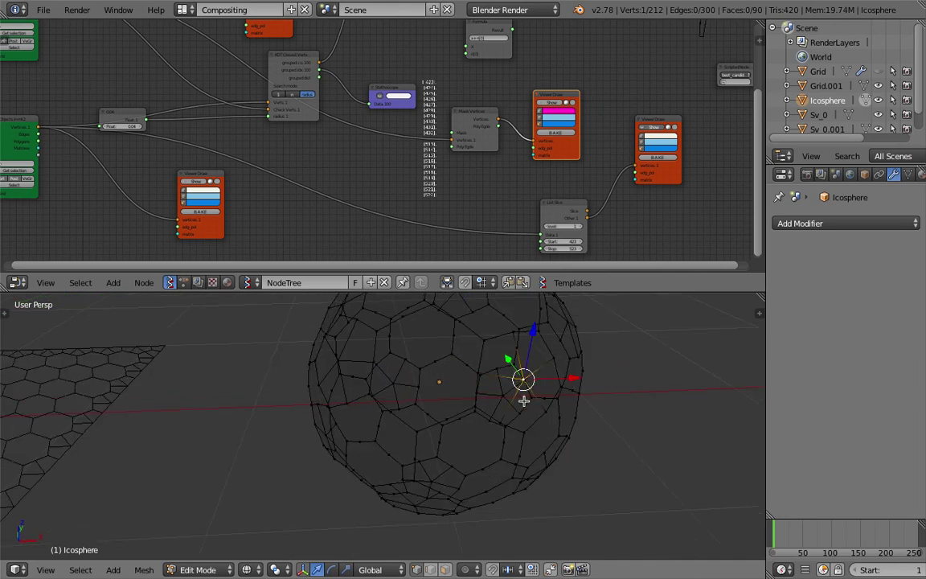
pyautogui.press('space')
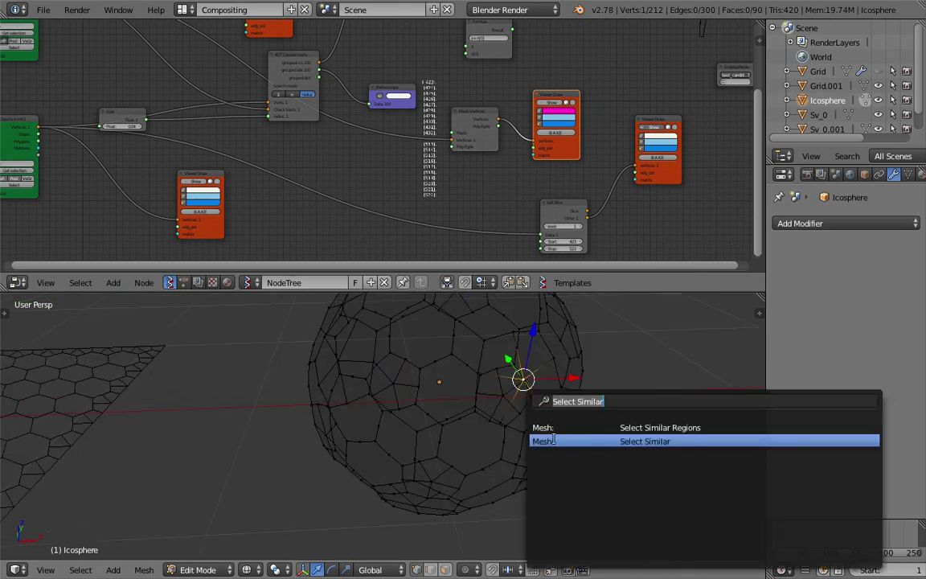
pyautogui.click(535, 438)
pyautogui.click(542, 439)
pyautogui.press('x')
pyautogui.click(550, 414)
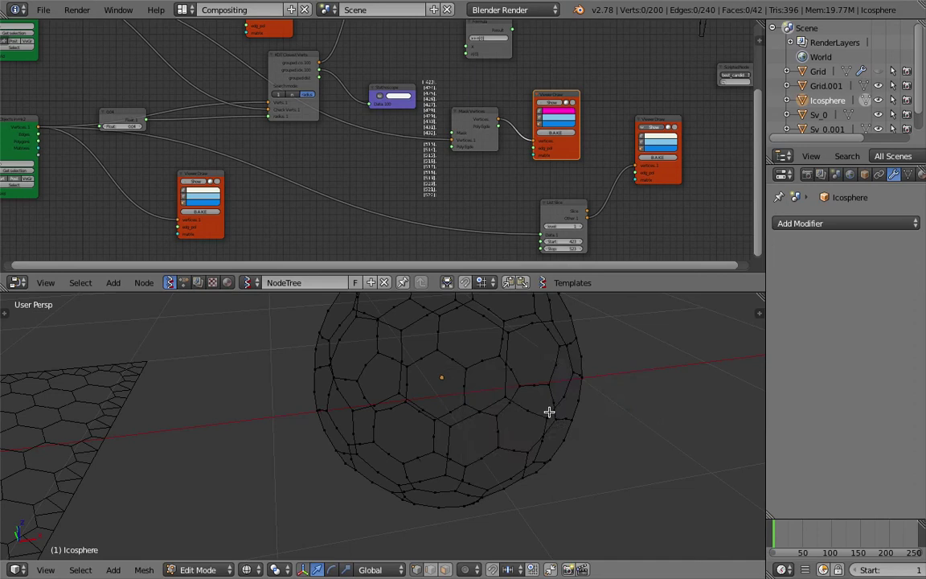
# - Return to Object Mode with solid shading and inspect the icosphere's pentagon and hexagon faces
pyautogui.press('Tab')
pyautogui.click(483, 413)
pyautogui.press('z')
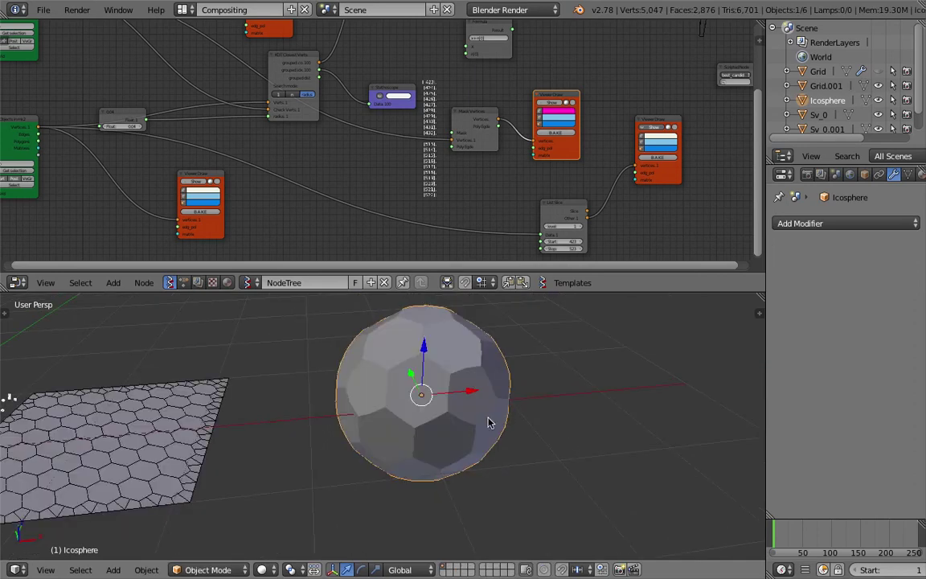
pyautogui.press('z')
pyautogui.press('z')
pyautogui.moveTo(456, 423); pyautogui.dragTo(438, 404, button='middle')
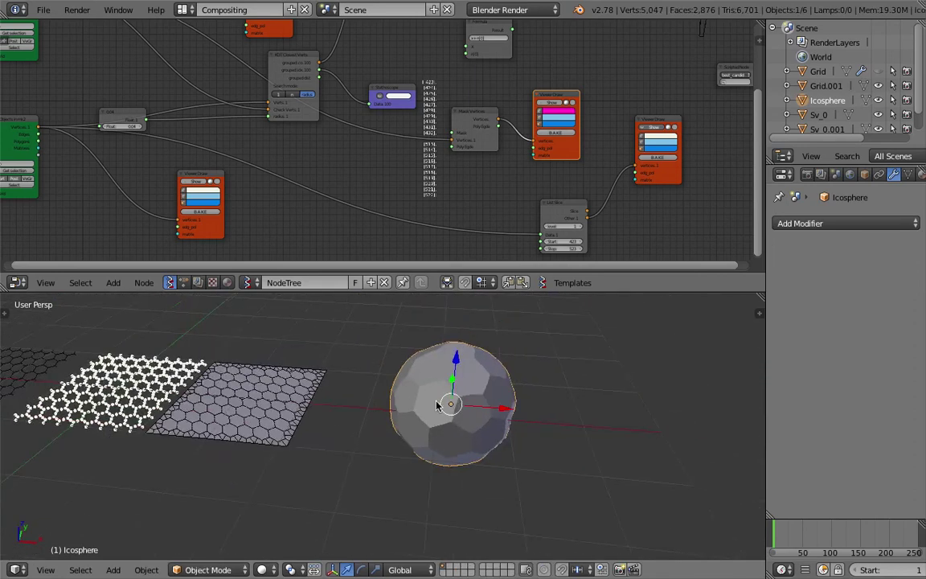
# - Duplicate the icosphere along the X axis and place the copy beside the original
pyautogui.hotkey('shift', 'd')
pyautogui.press('x')
pyautogui.click(567, 416)
pyautogui.moveTo(566, 416); pyautogui.dragTo(541, 400, button='middle')
pyautogui.press('g')
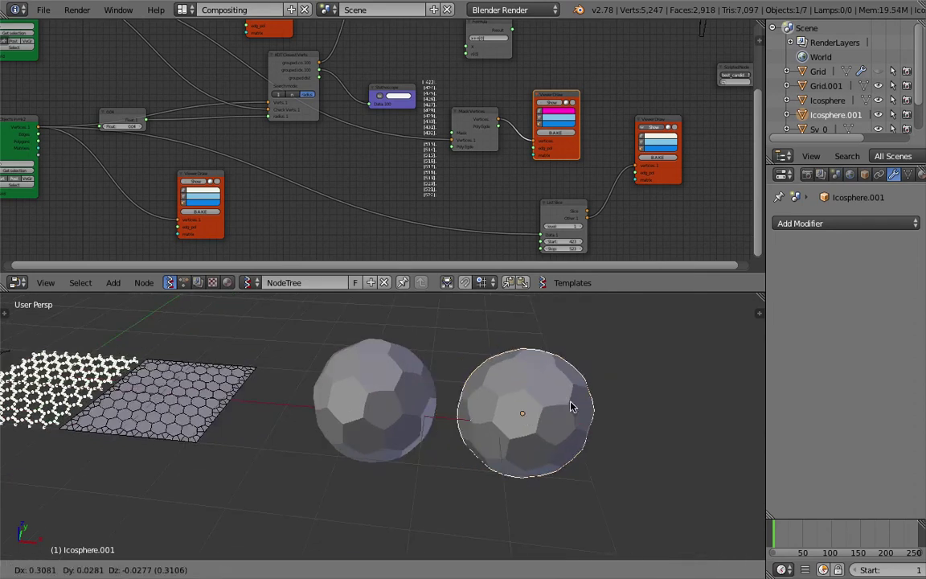
pyautogui.click(573, 406)
# - Add a Wireframe modifier to the copied icosphere and set its thickness to 0.0463
pyautogui.click(852, 224)
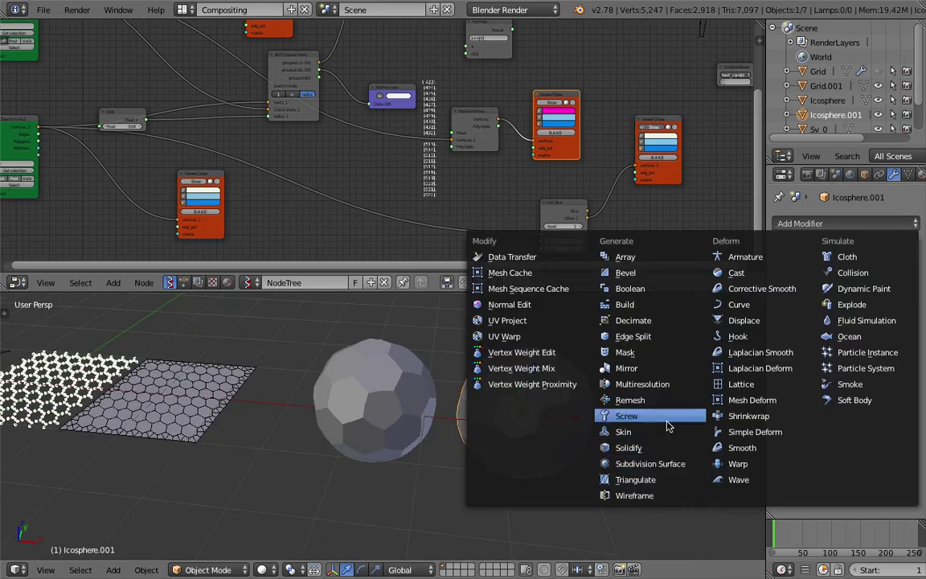
pyautogui.click(661, 496)
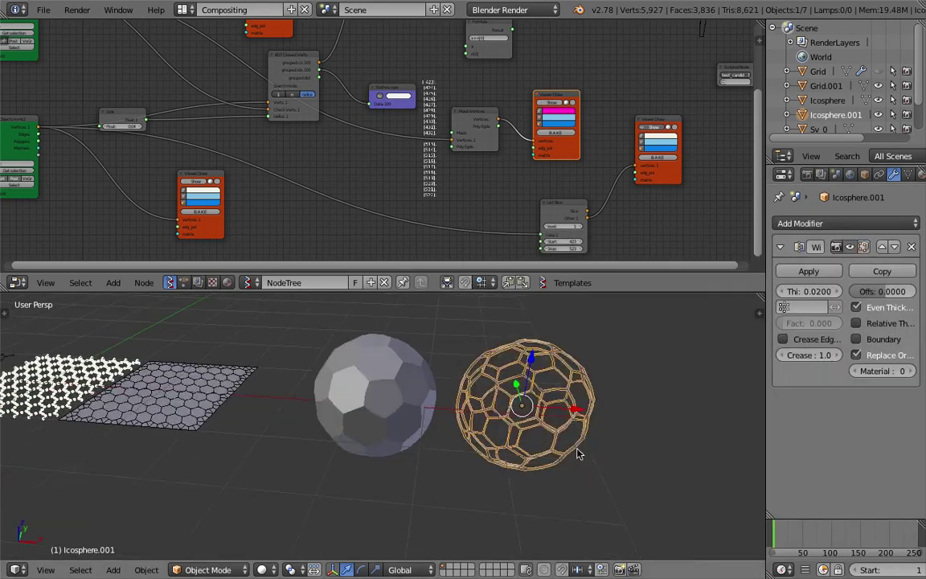
pyautogui.moveTo(808, 291); pyautogui.dragTo(832, 291)
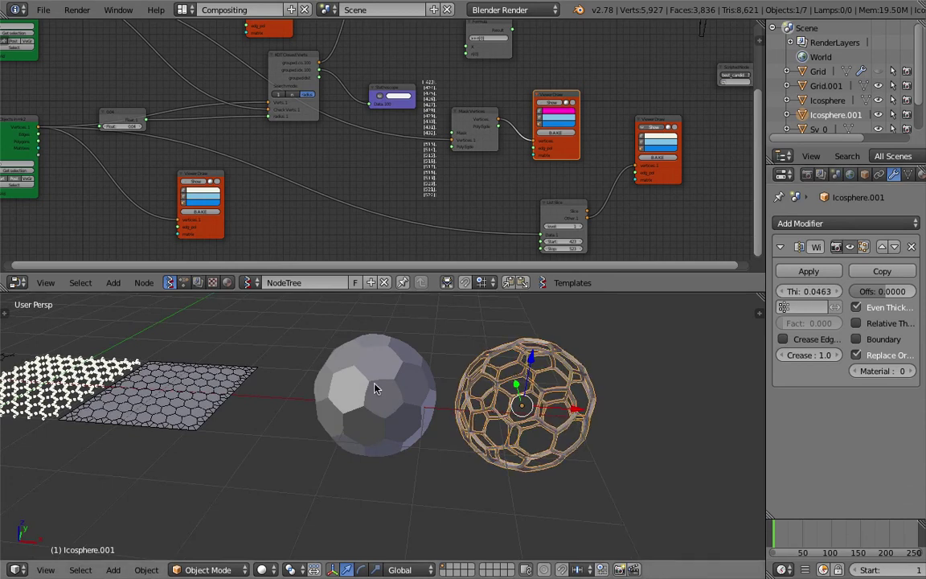
# - Duplicate the Grid.001 hexagonal grid along the X axis and place the copy beyond the wireframe icosphere
pyautogui.keyDown('shift'); pyautogui.moveTo(220, 368); pyautogui.dragTo(322, 376, button='middle'); pyautogui.keyUp('shift')
pyautogui.moveTo(321, 376); pyautogui.dragTo(315, 417, button='middle')
pyautogui.scroll(-2, 315, 417)
pyautogui.rightClick(352, 427)
pyautogui.hotkey('shift', 'd')
pyautogui.press('x')
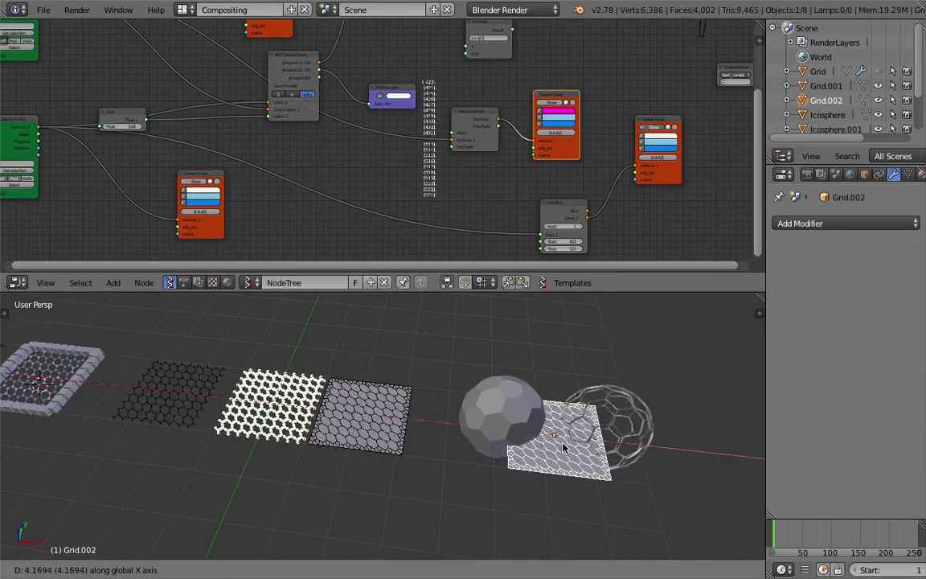
pyautogui.click(711, 456)
pyautogui.keyDown('shift'); pyautogui.moveTo(712, 457); pyautogui.dragTo(595, 424, button='middle'); pyautogui.keyUp('shift')
# - Add a Wireframe modifier to the duplicated hexagonal grid and deselect all objects
pyautogui.click(812, 224)
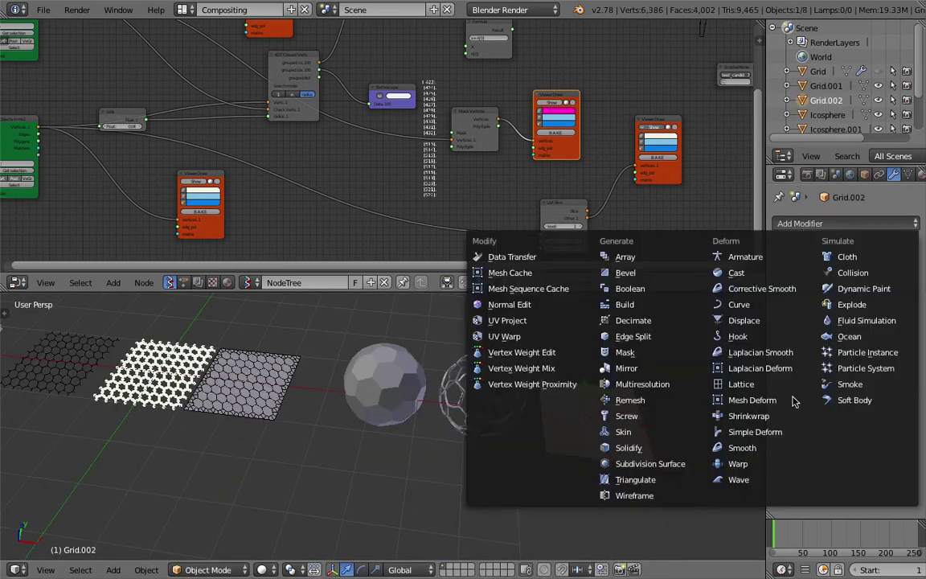
pyautogui.click(672, 498)
pyautogui.scroll(4, 437, 435)
pyautogui.keyDown('shift'); pyautogui.moveTo(599, 427); pyautogui.dragTo(445, 465, button='middle'); pyautogui.keyUp('shift')
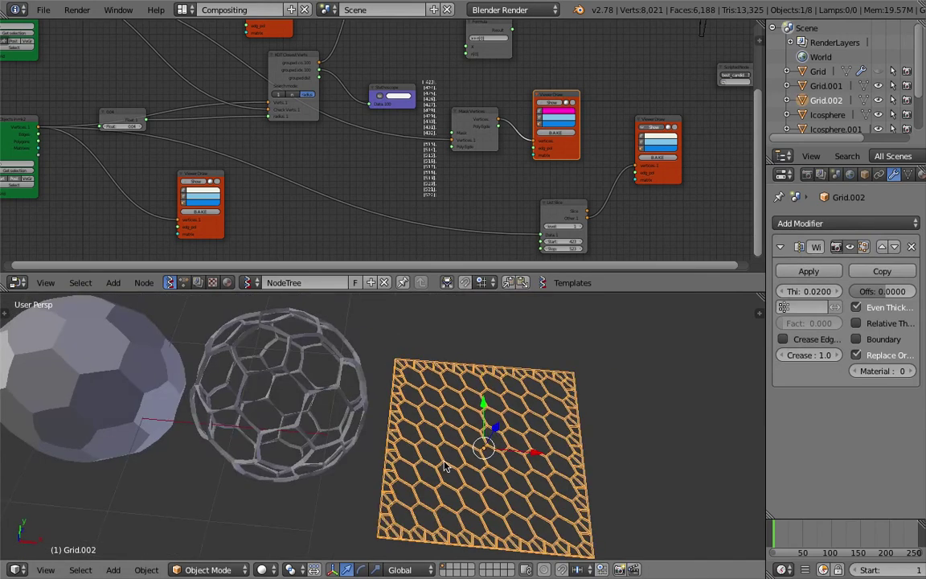
pyautogui.press('a')
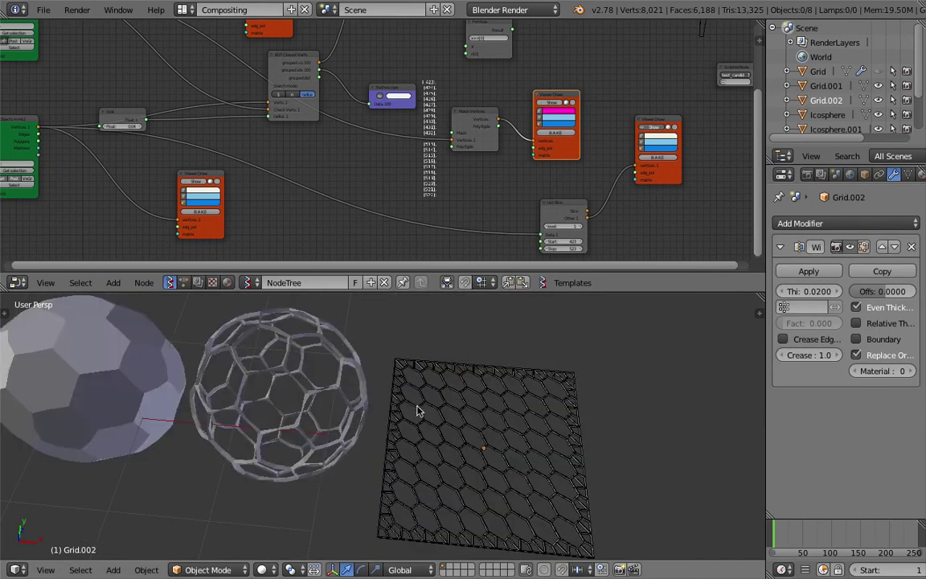
# - Select the thick-framed hexagonal grid Sv_0.001 and save the file, overwriting the existing one
pyautogui.scroll(-5, 417, 411)
pyautogui.keyDown('shift'); pyautogui.moveTo(232, 413); pyautogui.dragTo(408, 395, button='middle'); pyautogui.keyUp('shift')
pyautogui.keyDown('shift'); pyautogui.moveTo(125, 392); pyautogui.dragTo(235, 404, button='middle'); pyautogui.keyUp('shift')
pyautogui.rightClick(124, 379)
pyautogui.moveTo(358, 408); pyautogui.dragTo(369, 418, button='middle')
pyautogui.hotkey('ctrl', 's')
pyautogui.click(395, 359)
# - Enlarge the node editor and look over the handwritten notes and the KDT Closest Verts, Stethoscope and Formula nodes
pyautogui.scroll(-1, 540, 54)
pyautogui.moveTo(541, 55); pyautogui.dragTo(513, 104, button='middle')
pyautogui.moveTo(619, 297); pyautogui.dragTo(617, 359)
pyautogui.moveTo(473, 229); pyautogui.dragTo(507, 205, button='middle')
pyautogui.scroll(-1, 506, 205)
pyautogui.moveTo(469, 159); pyautogui.dragTo(291, 212, button='middle')
pyautogui.scroll(5, 383, 153)
pyautogui.scroll(3, 404, 81)
pyautogui.moveTo(121, 256); pyautogui.dragTo(307, 254, button='middle')
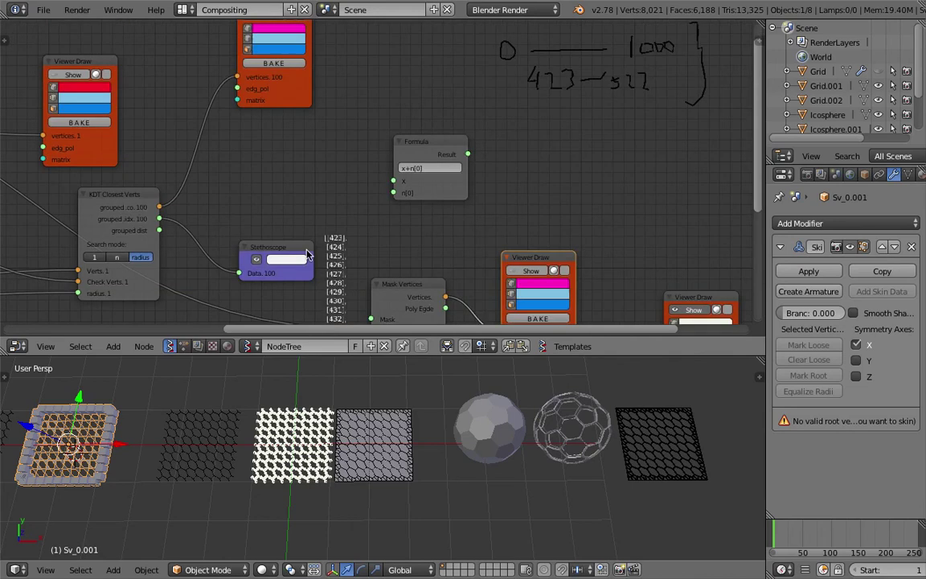
# - Examine the full node tree from the object inputs through KDT Closest Verts to the Mask Vertices node
pyautogui.scroll(-2, 470, 176)
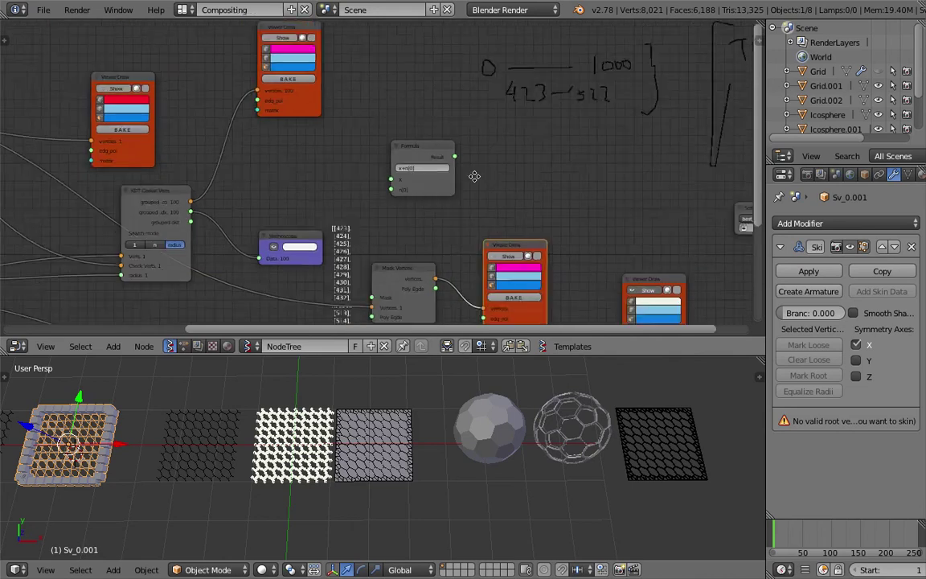
pyautogui.moveTo(473, 176); pyautogui.dragTo(267, 197, button='middle')
pyautogui.scroll(-1, 575, 202)
pyautogui.moveTo(451, 214); pyautogui.dragTo(703, 148, button='middle')
pyautogui.scroll(-2, 528, 161)
pyautogui.moveTo(368, 124); pyautogui.dragTo(376, 152, button='middle')
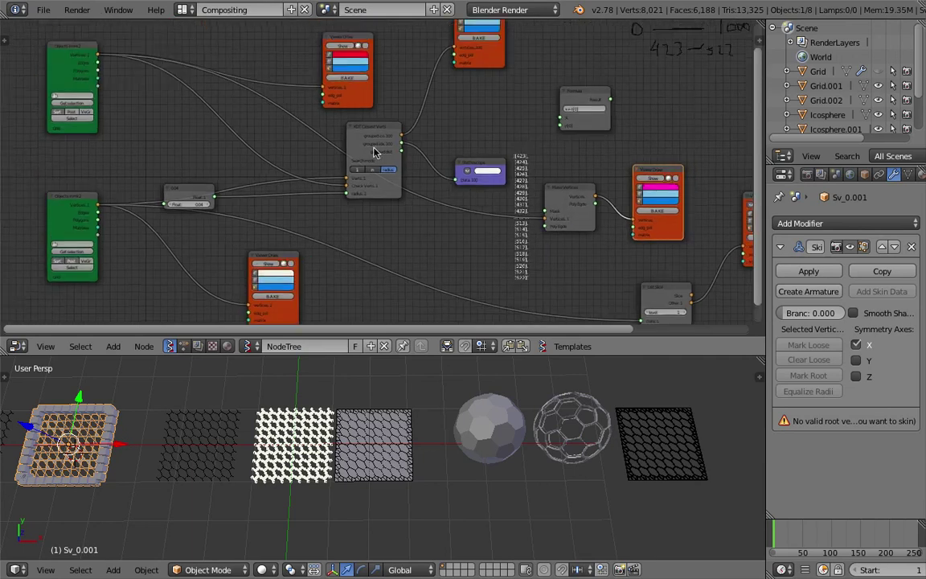
pyautogui.moveTo(550, 201); pyautogui.dragTo(554, 213, button='middle')
pyautogui.moveTo(517, 289); pyautogui.dragTo(515, 283, button='middle')
pyautogui.moveTo(539, 414); pyautogui.dragTo(541, 405, button='middle')
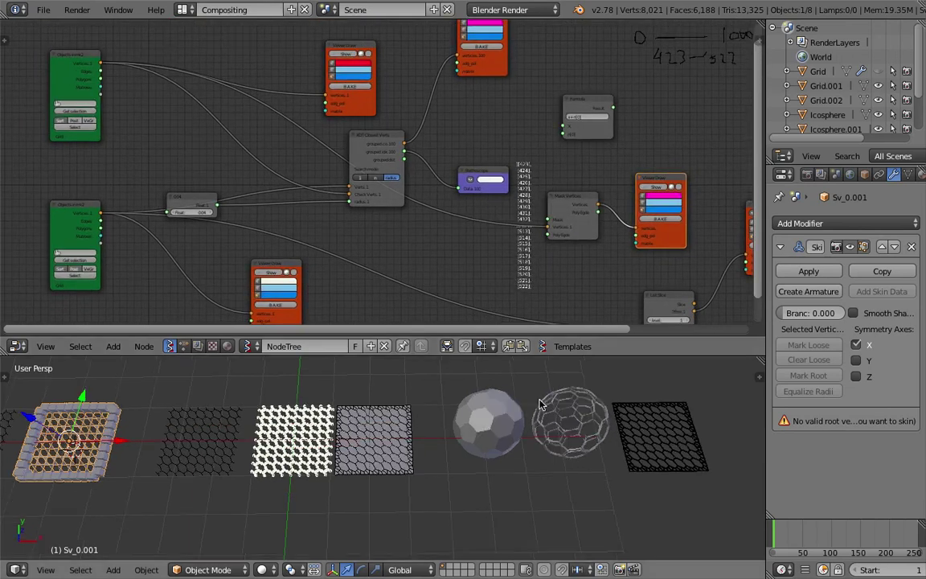
# - Move the solid and the wireframe icospheres slightly closer to the hexagonal grids and deselect all objects
pyautogui.moveTo(486, 422); pyautogui.dragTo(469, 428, button='right')
pyautogui.moveTo(556, 430); pyautogui.dragTo(536, 442, button='right')
pyautogui.press('a')
pyautogui.keyDown('shift'); pyautogui.moveTo(537, 444); pyautogui.dragTo(473, 442, button='middle'); pyautogui.keyUp('shift')
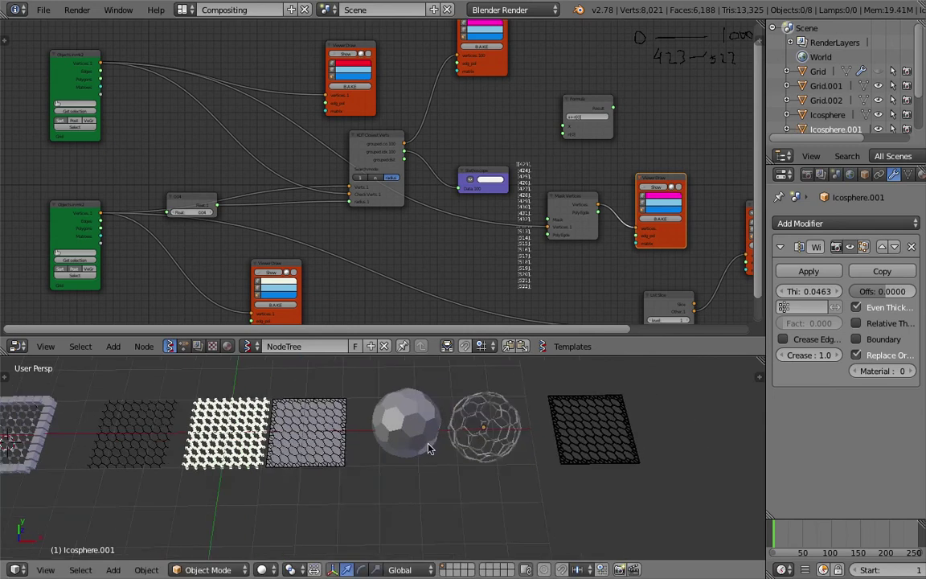